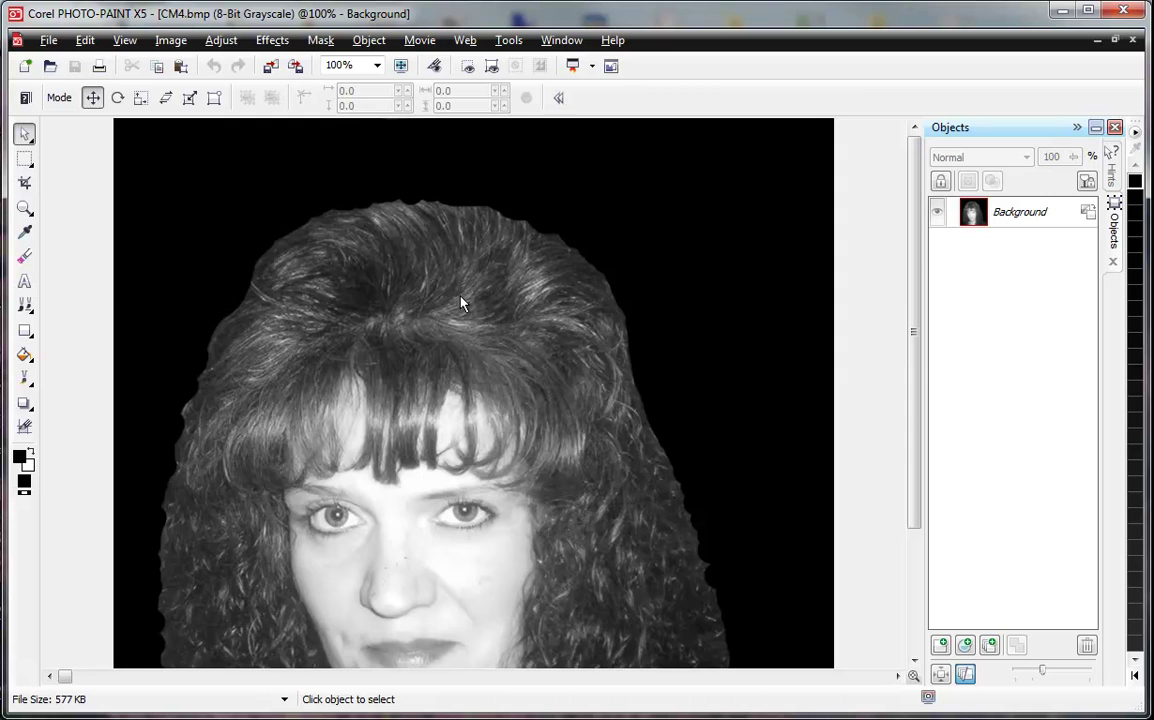
Mask the black background around the woman with the Magic Wand Mask at a tolerance of 10
key(F4)
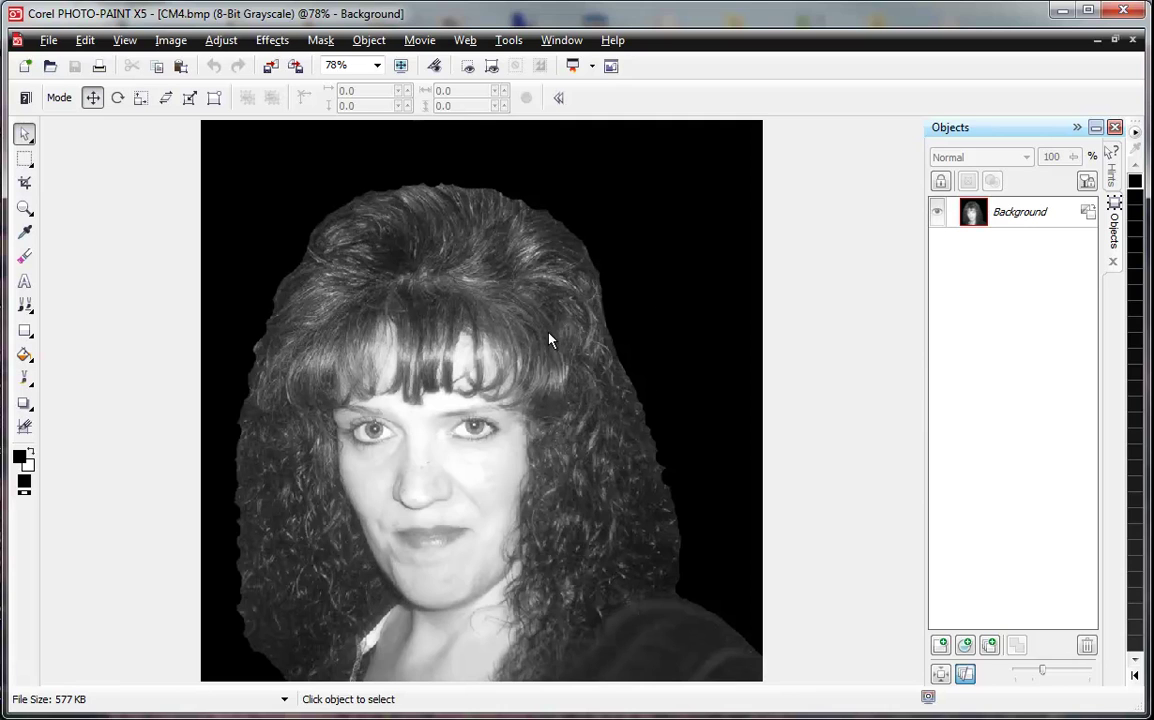
click(29, 161)
click(57, 208)
click(25, 158)
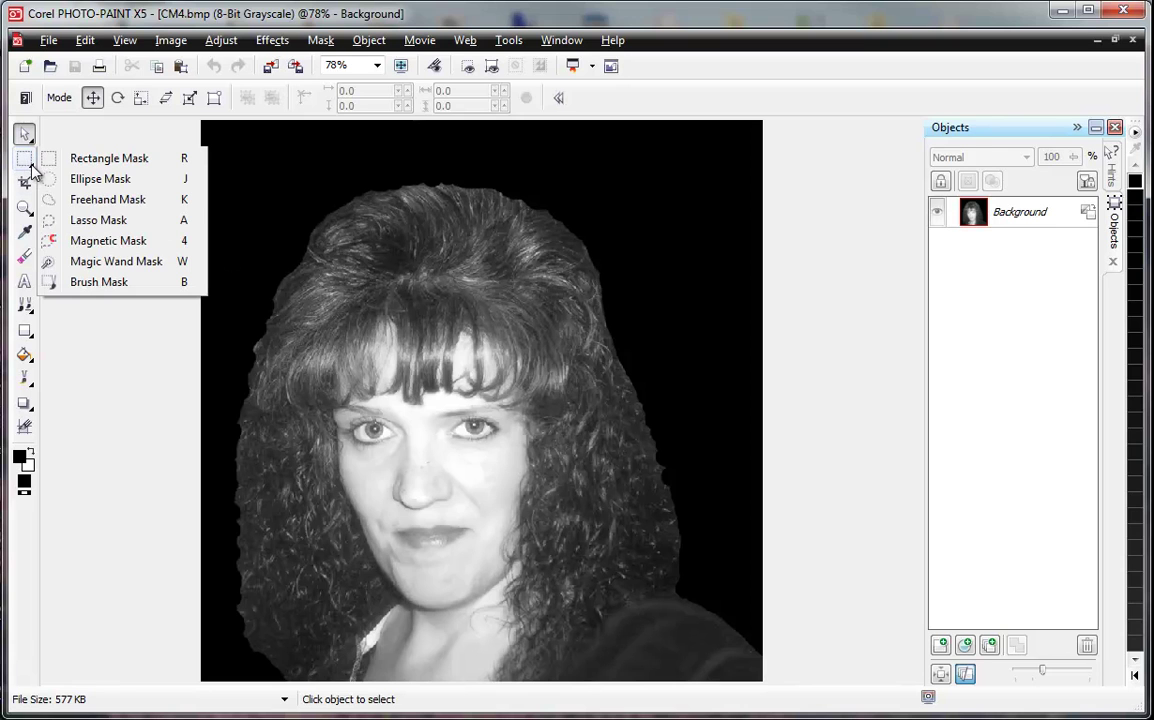
click(108, 260)
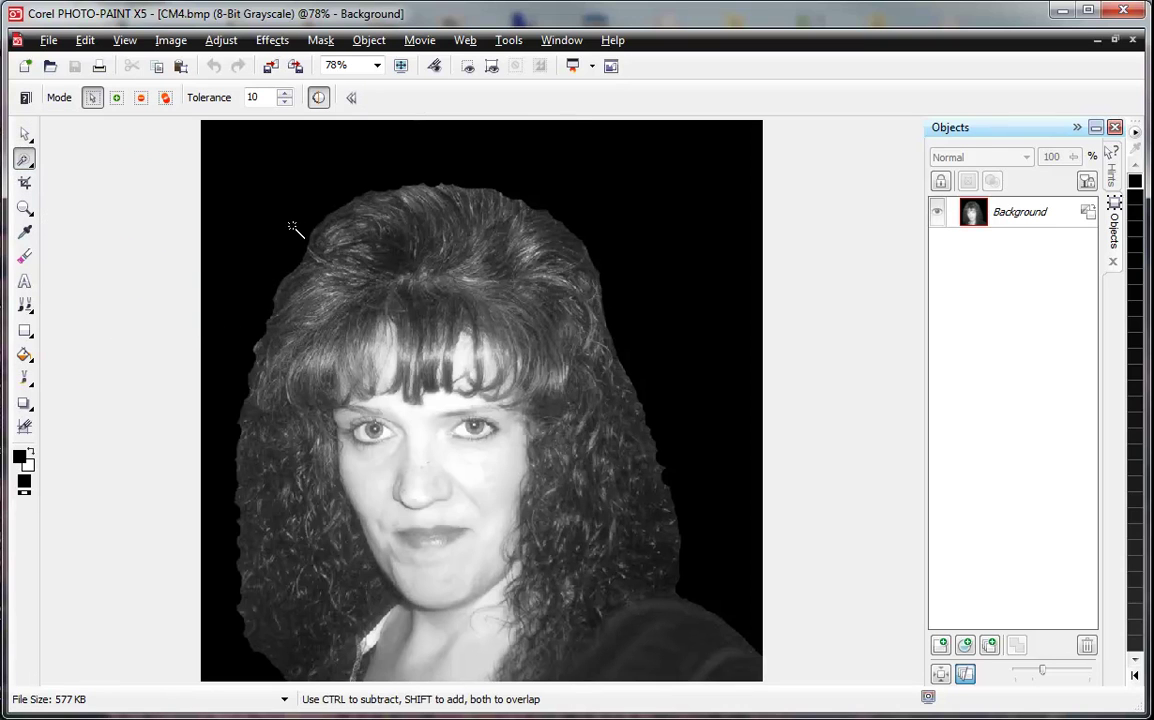
click(290, 170)
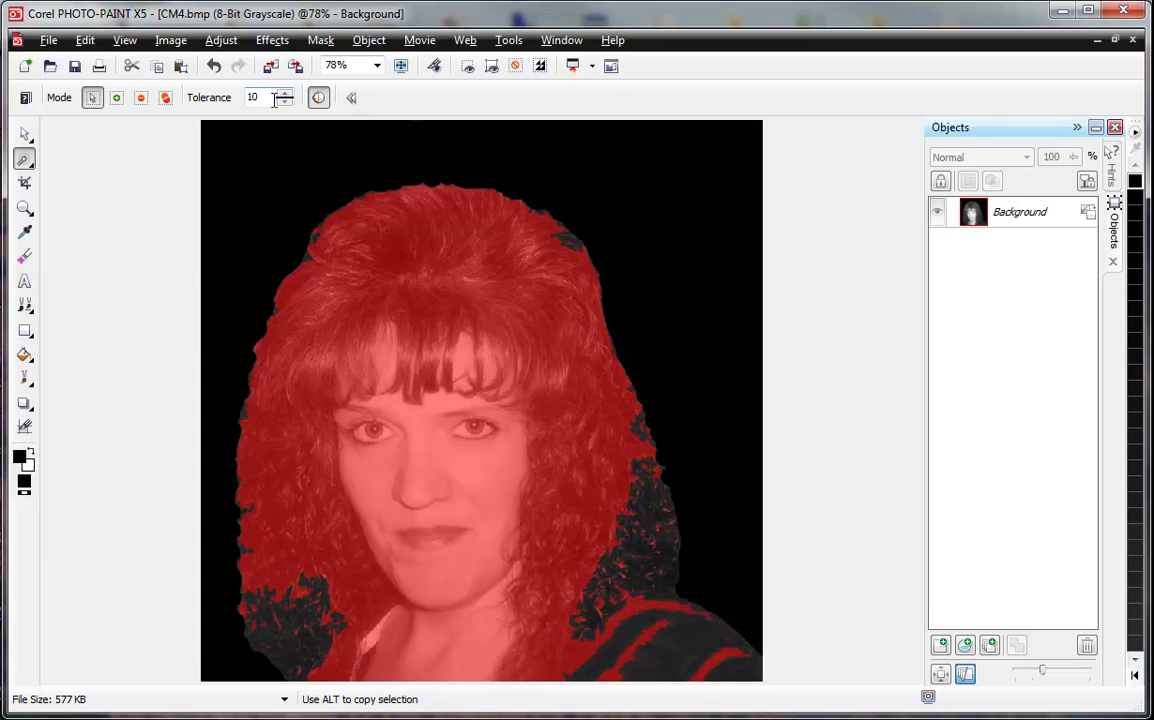
Replace the mask with one of the black background at a tolerance of 1, and invert it to select the woman
drag(264, 97, 234, 98)
click(517, 67)
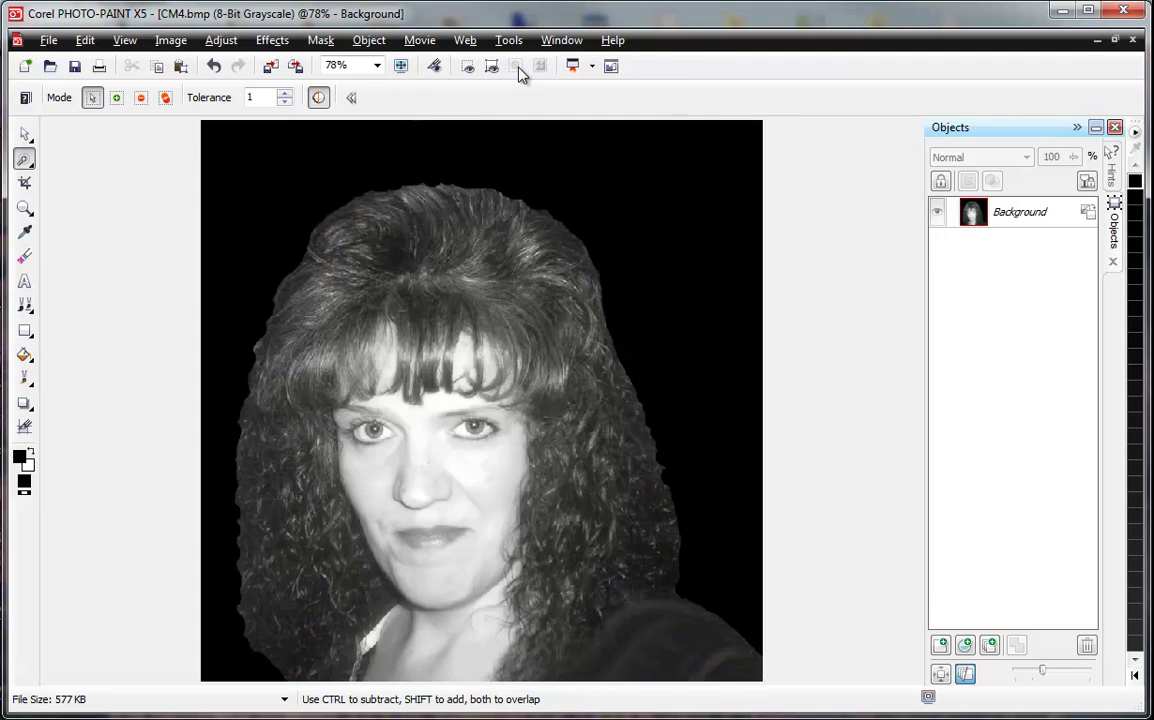
click(459, 173)
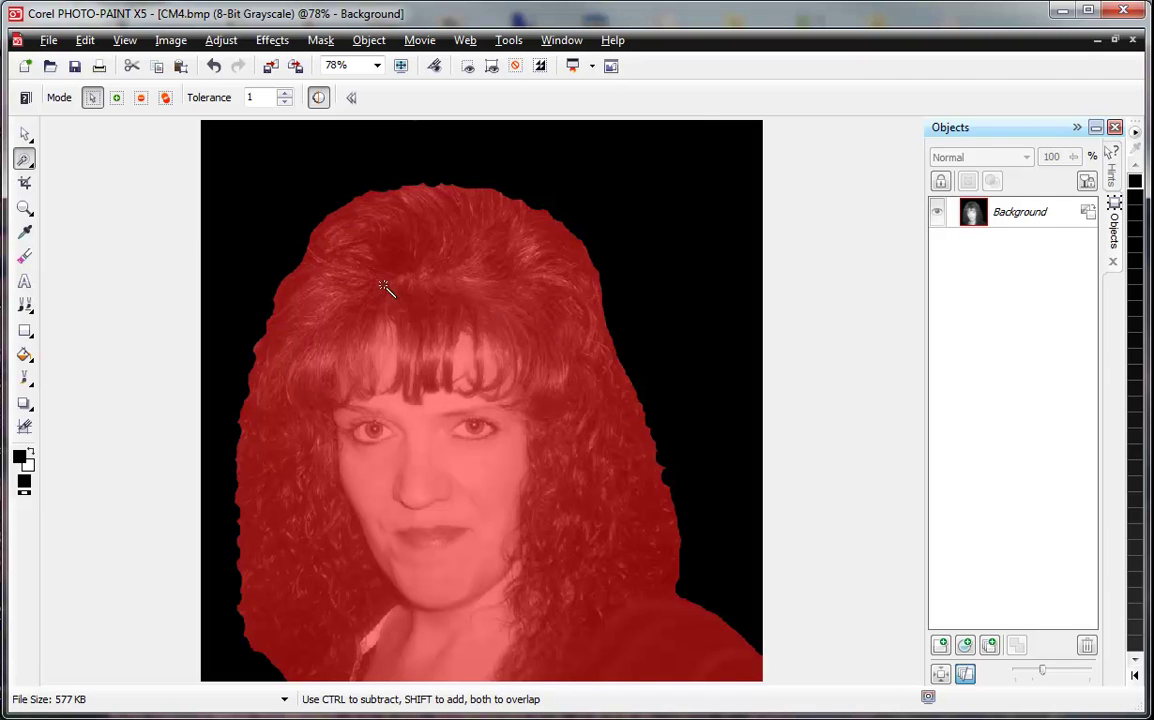
click(538, 68)
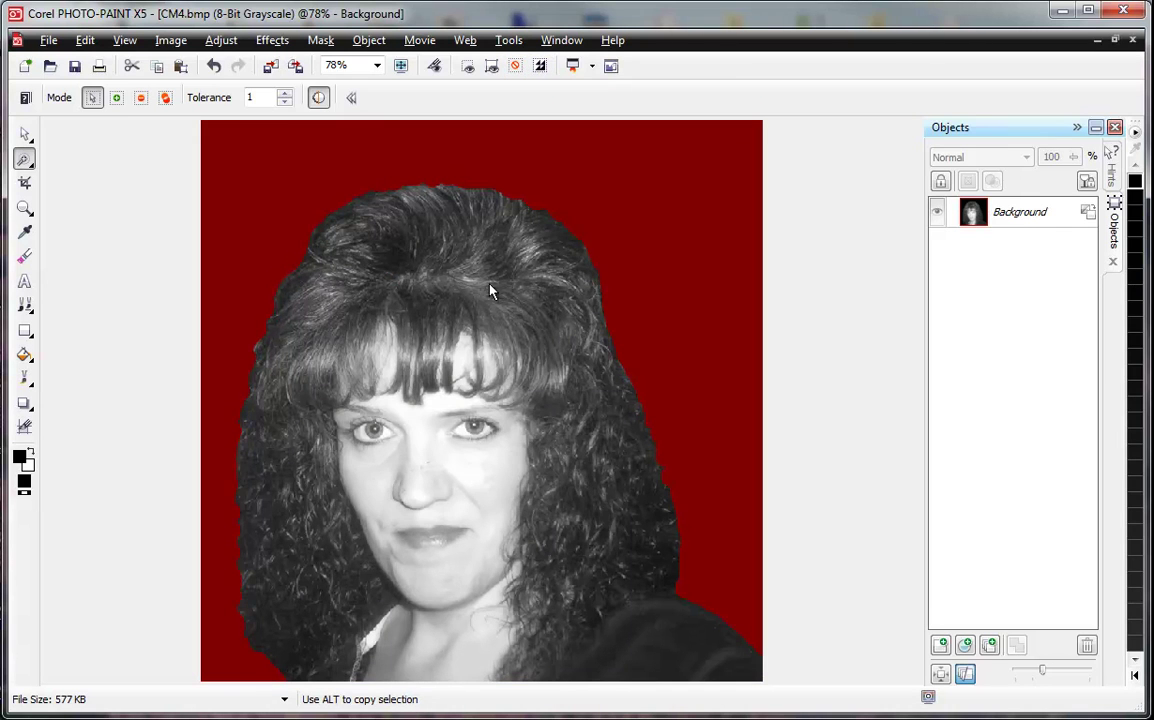
Cut the masked woman out into a new object and delete the original background
click(369, 41)
mouse_move(535, 66)
click(640, 112)
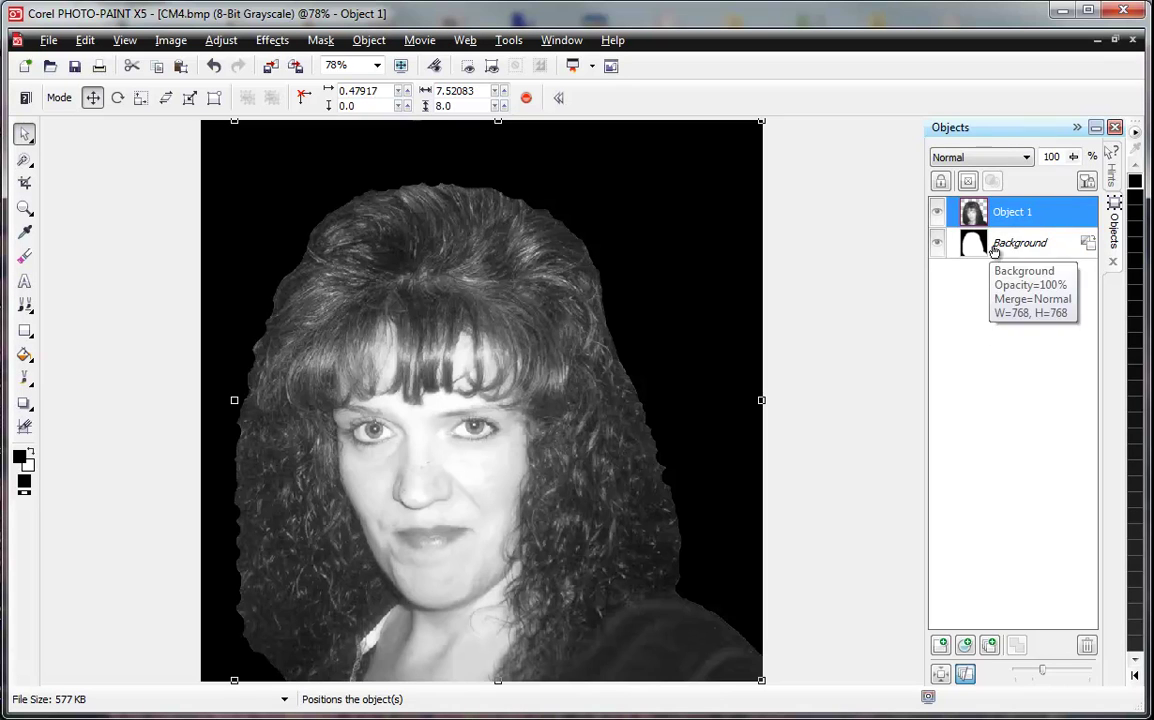
click(997, 250)
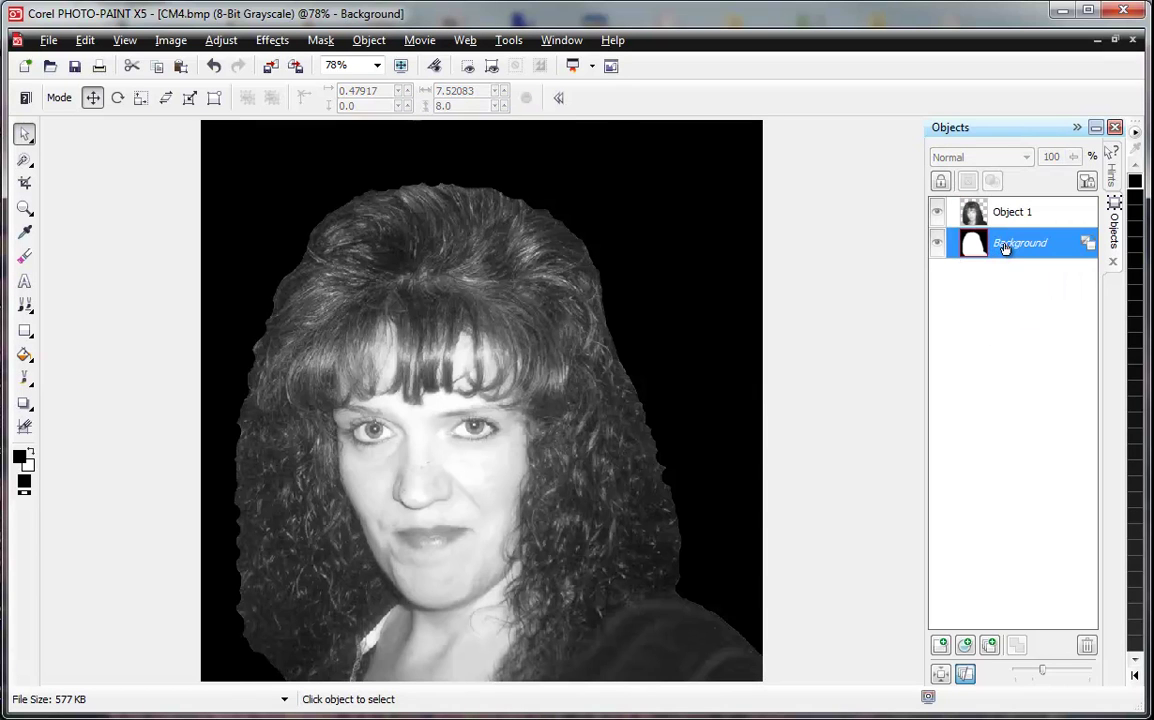
key(Delete)
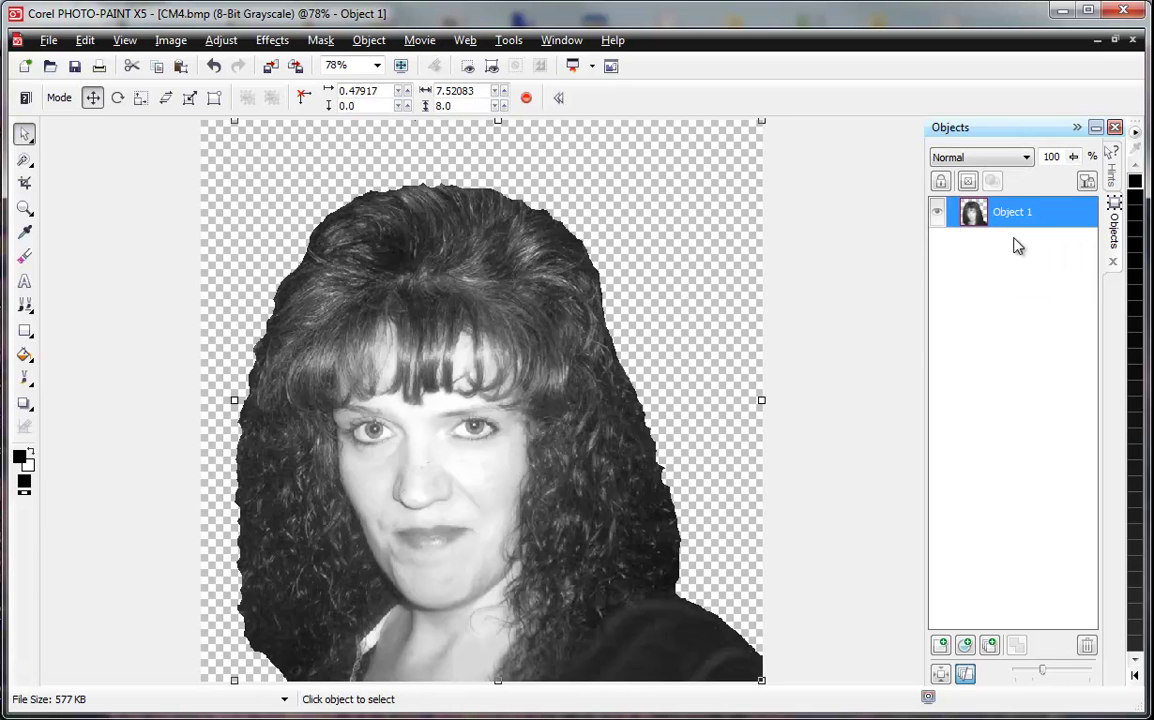
click(850, 303)
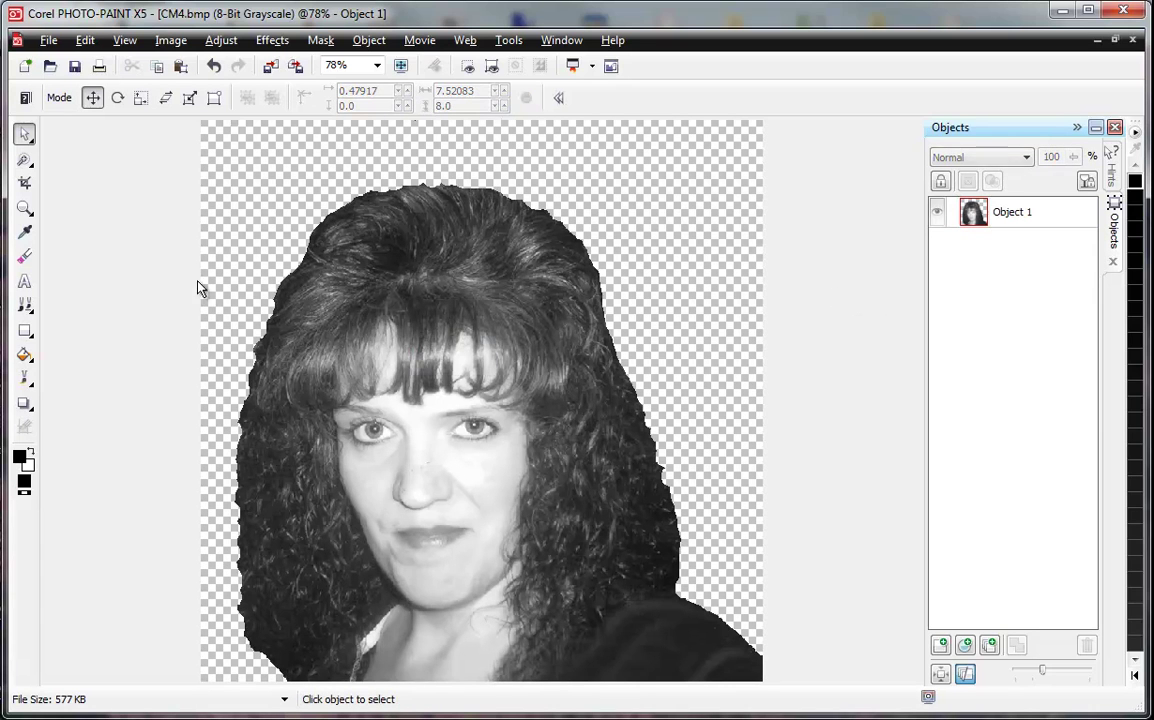
Draw a black rectangle about 8.59 by 8.55 covering the whole canvas and place it beneath the woman's object
scroll(270, 289, down, 1)
scroll(283, 293, down, 1)
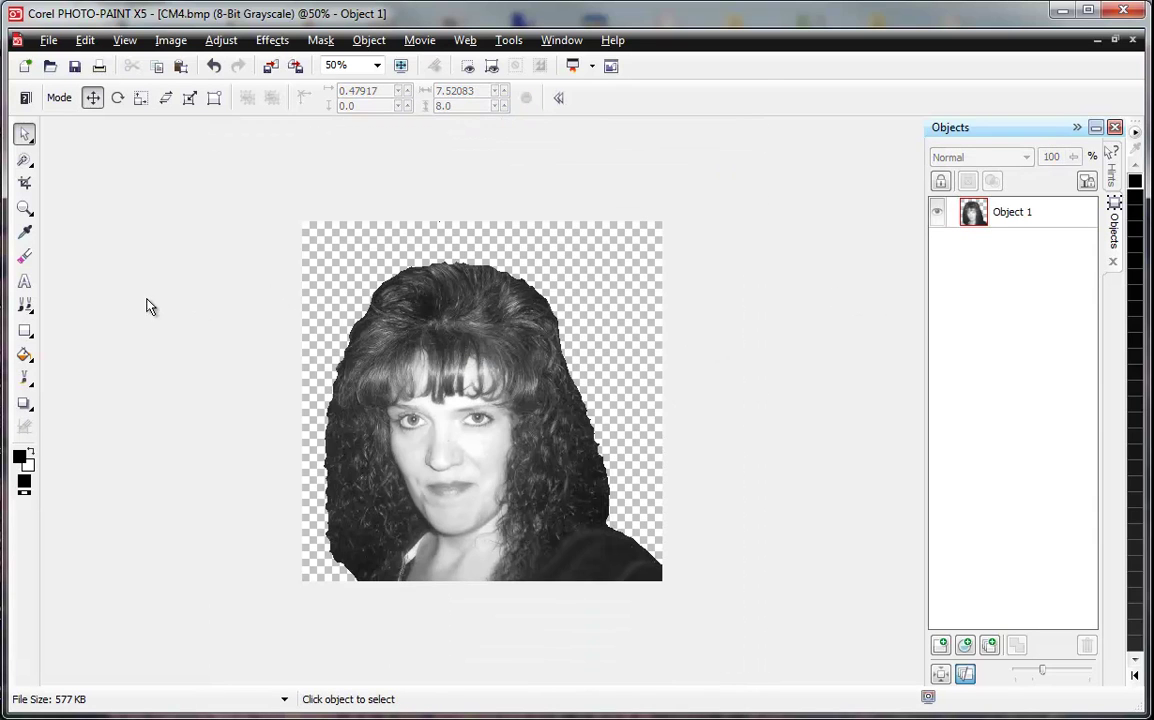
click(25, 330)
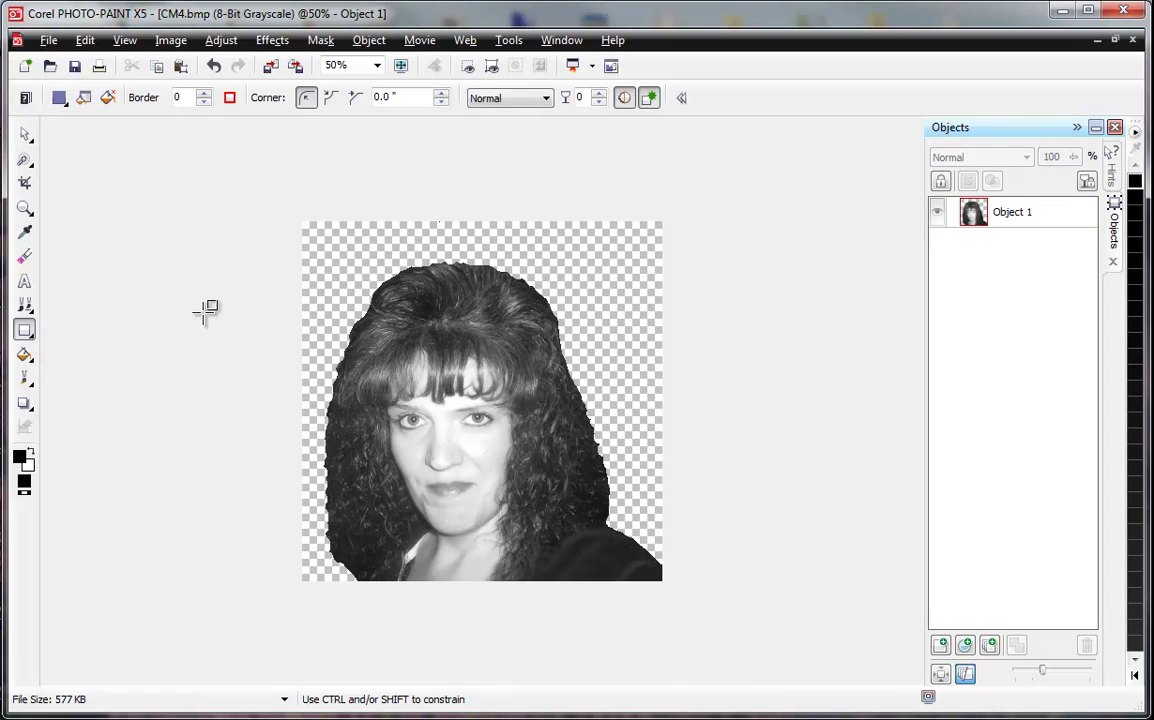
drag(297, 213, 675, 591)
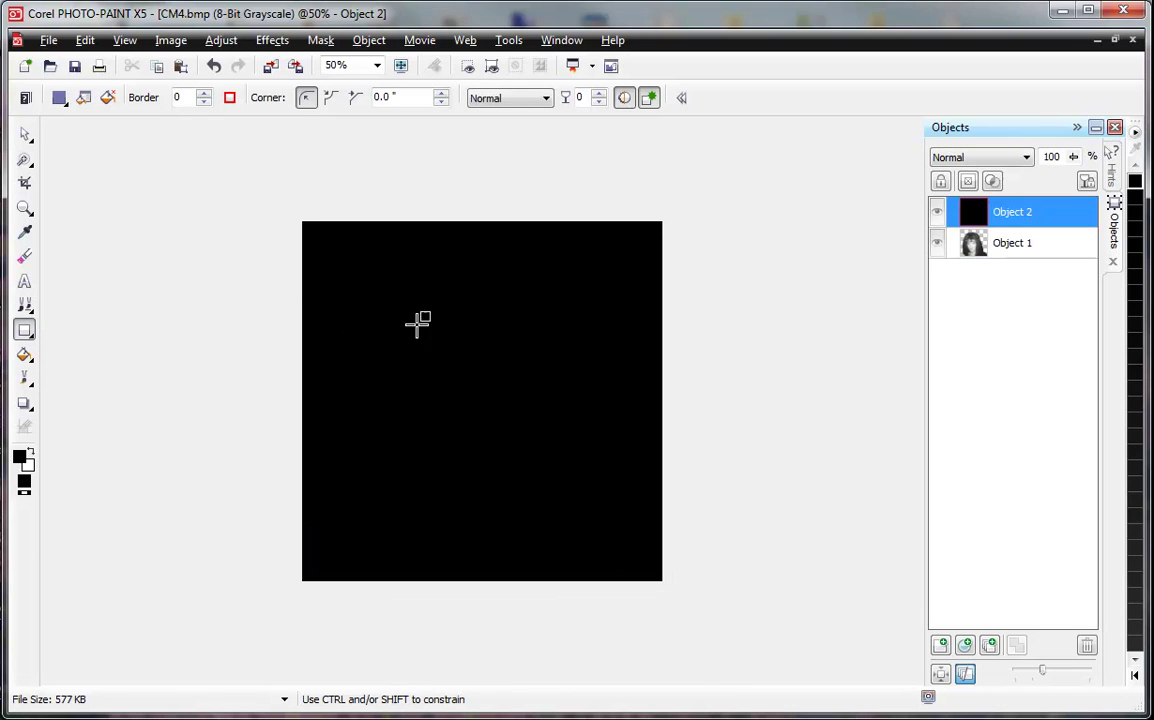
click(25, 133)
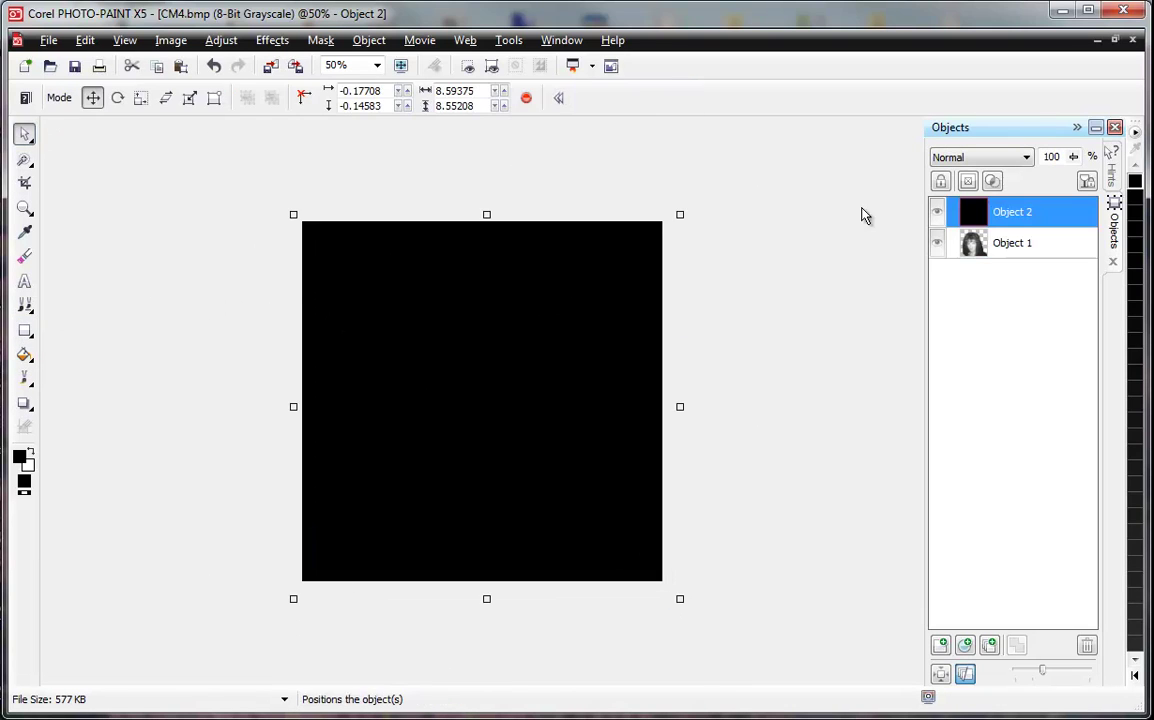
click(995, 250)
click(999, 220)
drag(1003, 212, 1007, 252)
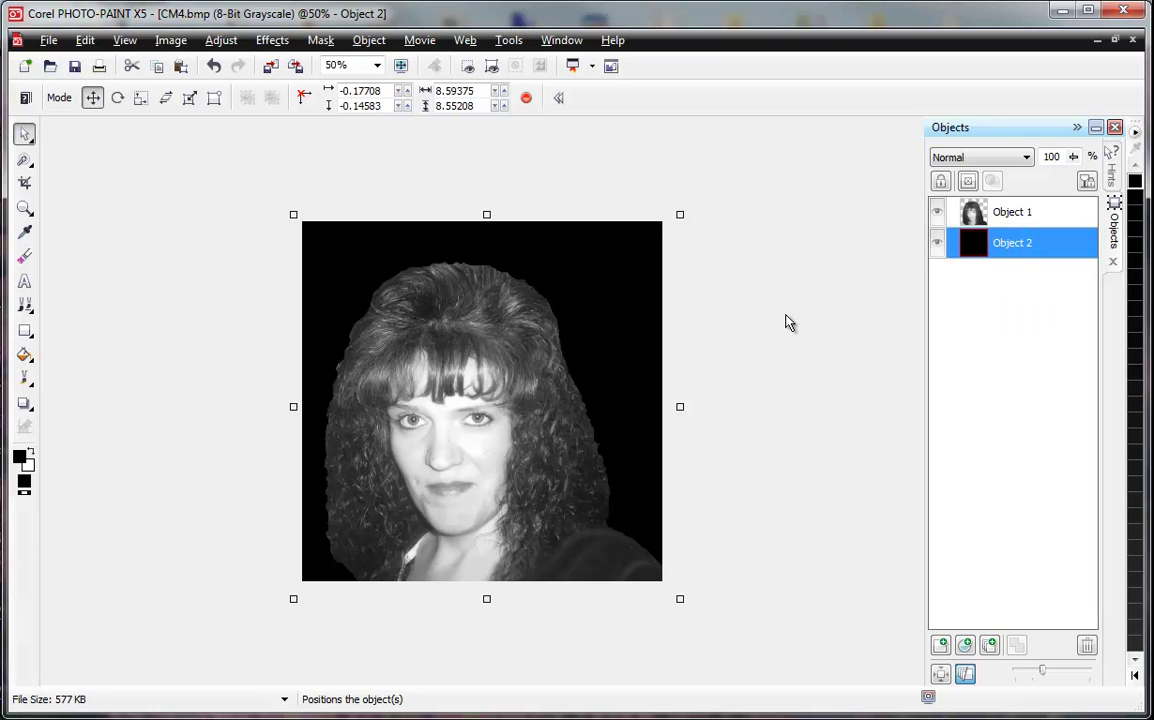
Select the woman's object, resize the Eraser brush to 36 and make a test stroke along the left hair edge
click(436, 329)
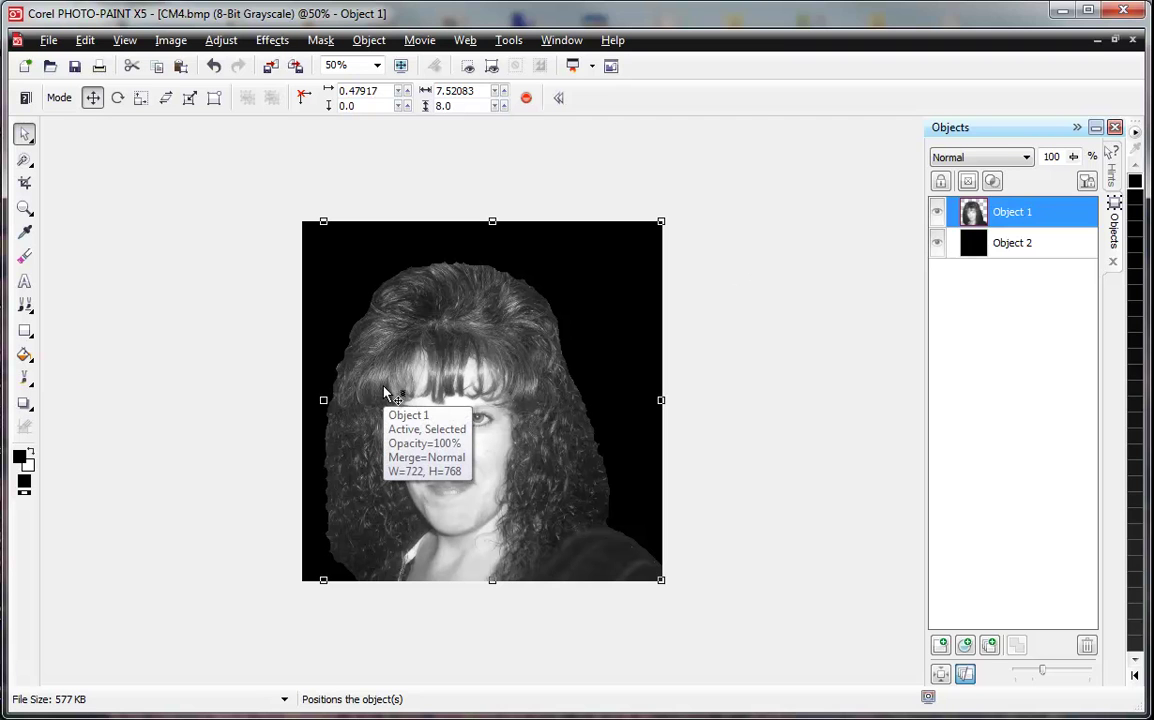
scroll(400, 240, up, 1)
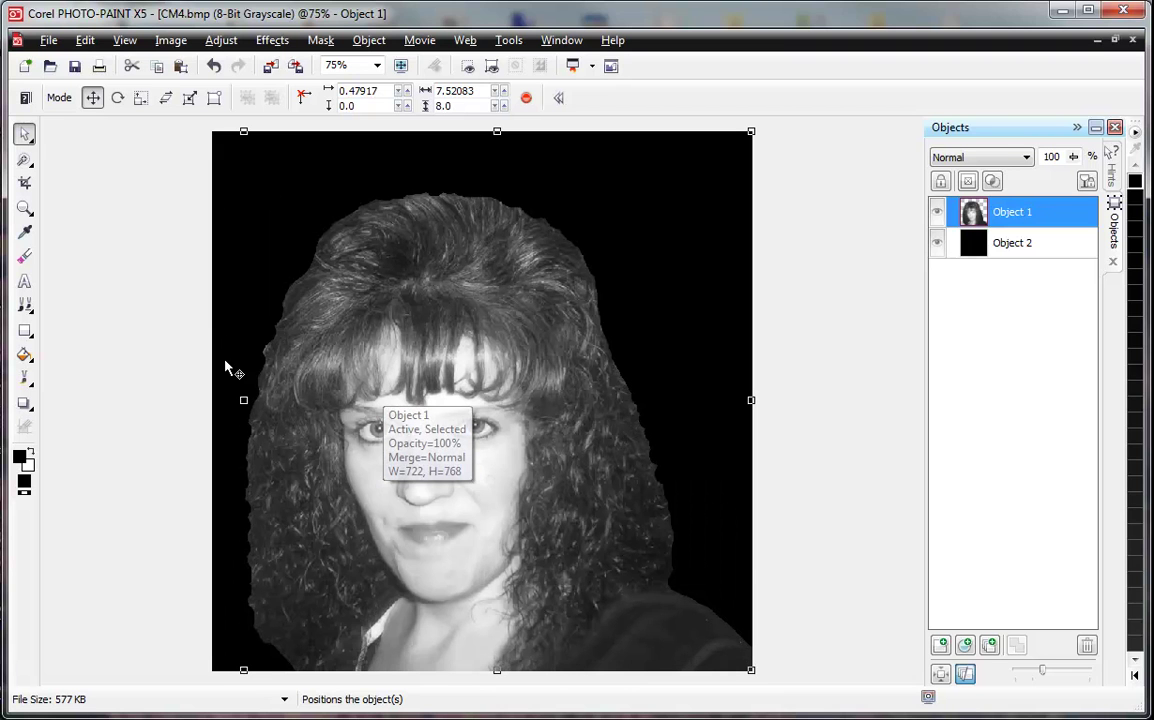
scroll(260, 577, up, 1)
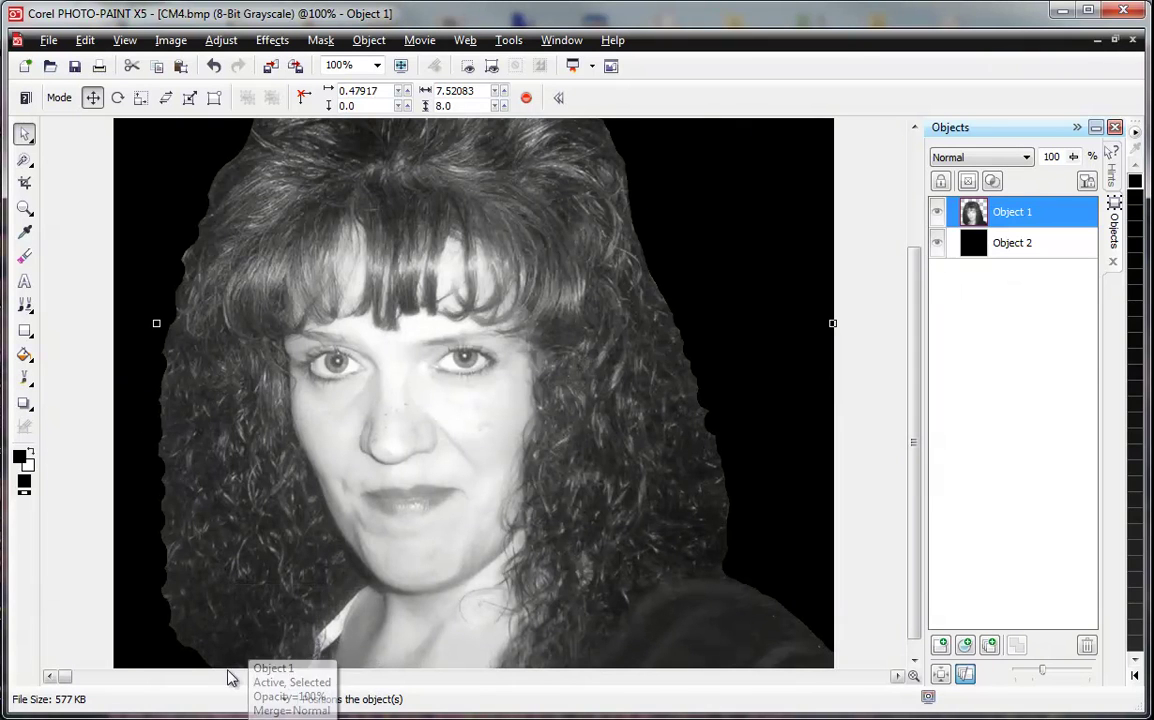
scroll(228, 668, up, 1)
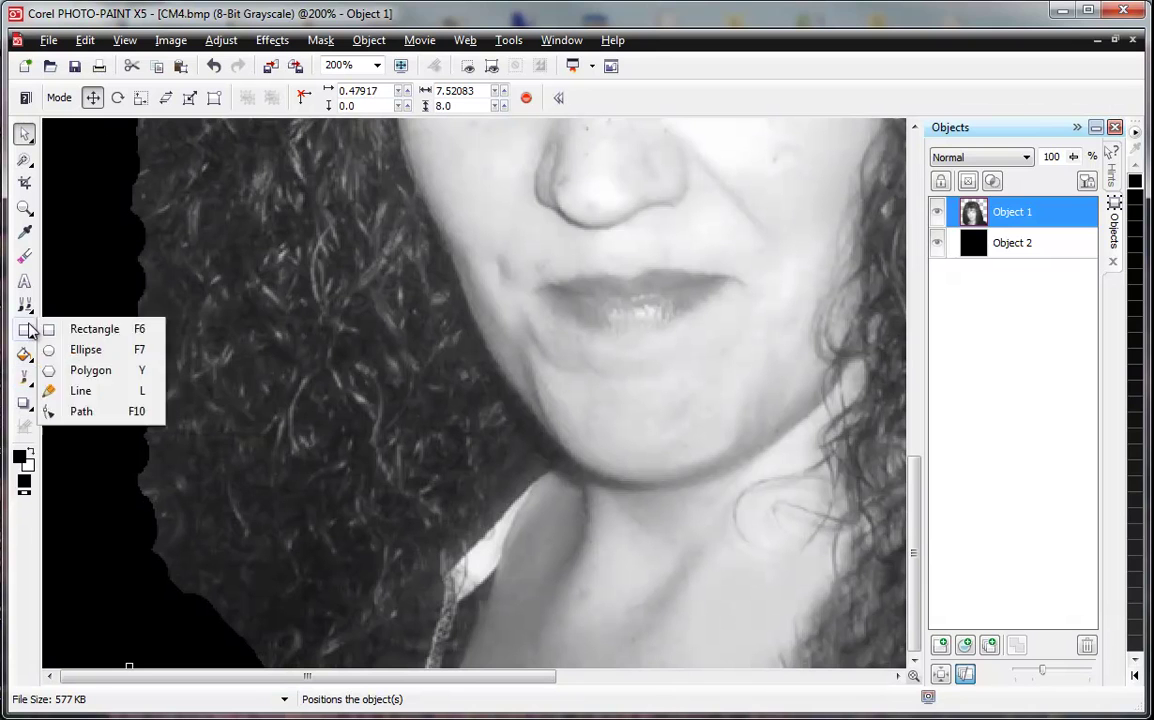
click(27, 257)
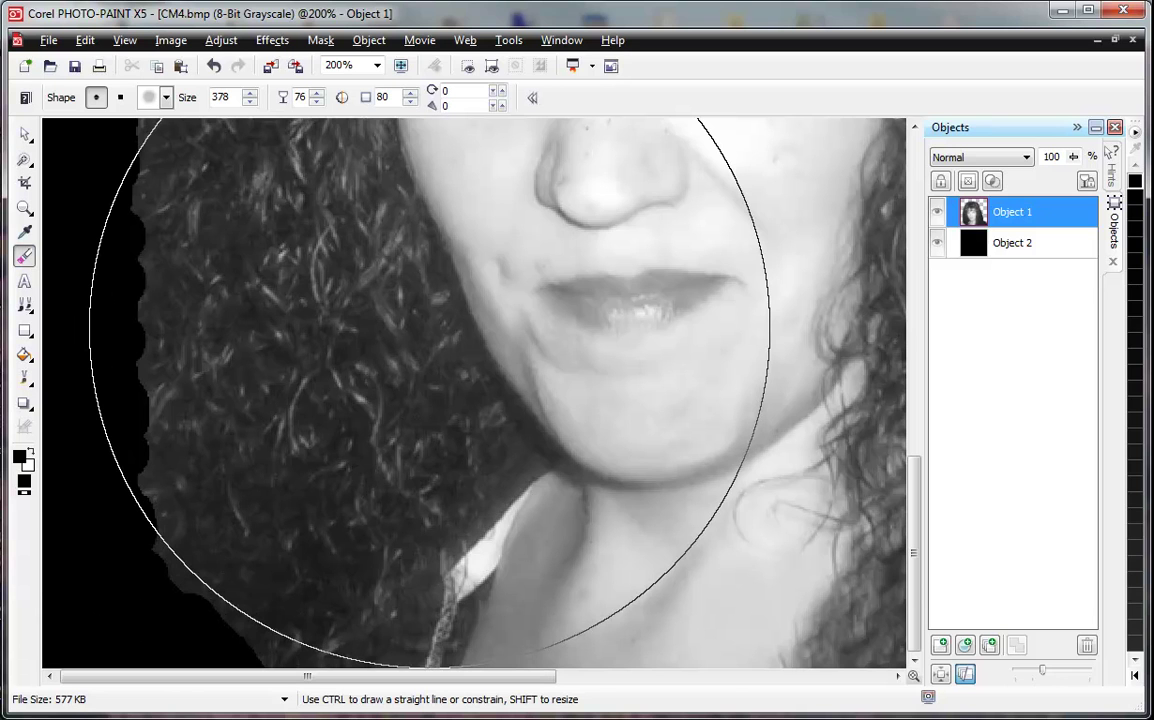
mouse_move(430, 327)
mouse_down()
mouse_move(430, 341)
mouse_move(430, 55)
mouse_up()
key(shift)
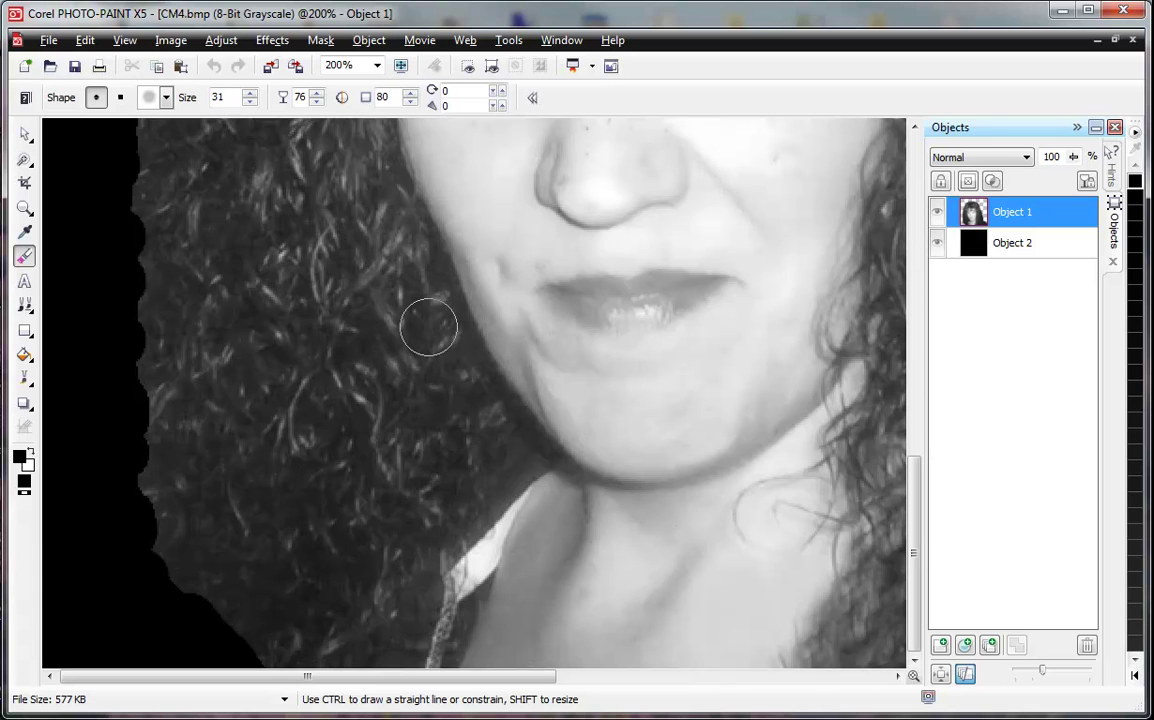
drag(428, 327, 428, 304)
drag(170, 415, 141, 364)
Set the eraser's transparency to 75 and its feather to 100
double_click(298, 97)
text(100)
key(Return)
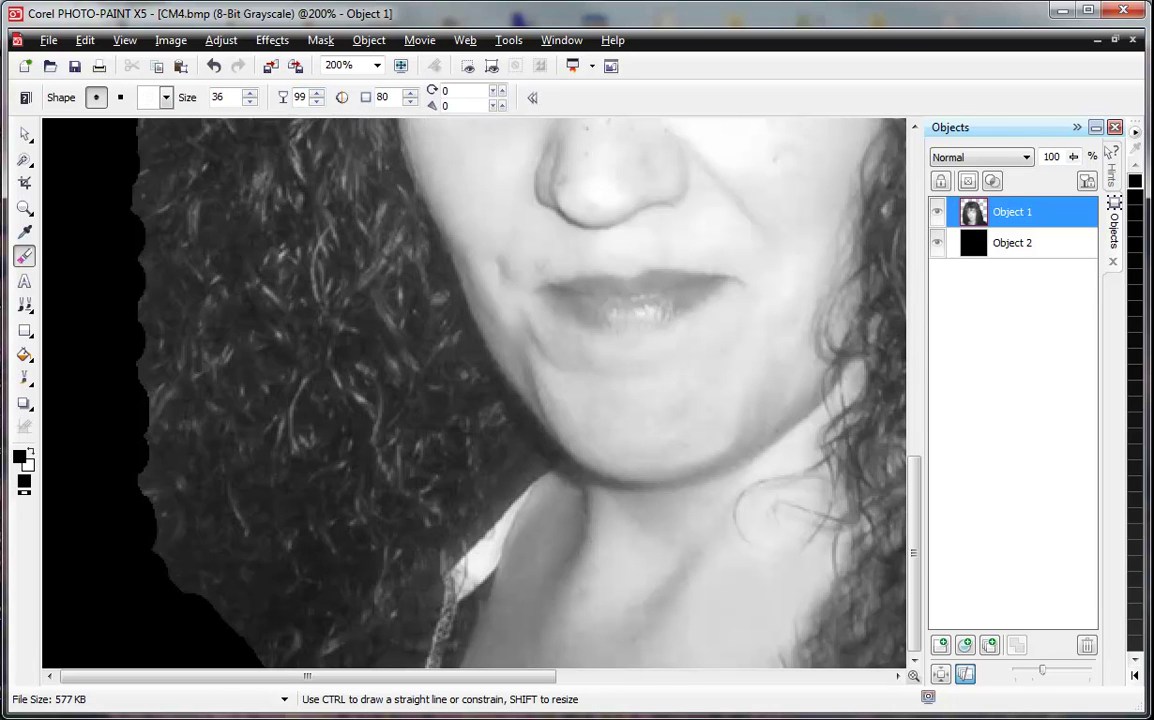
double_click(300, 97)
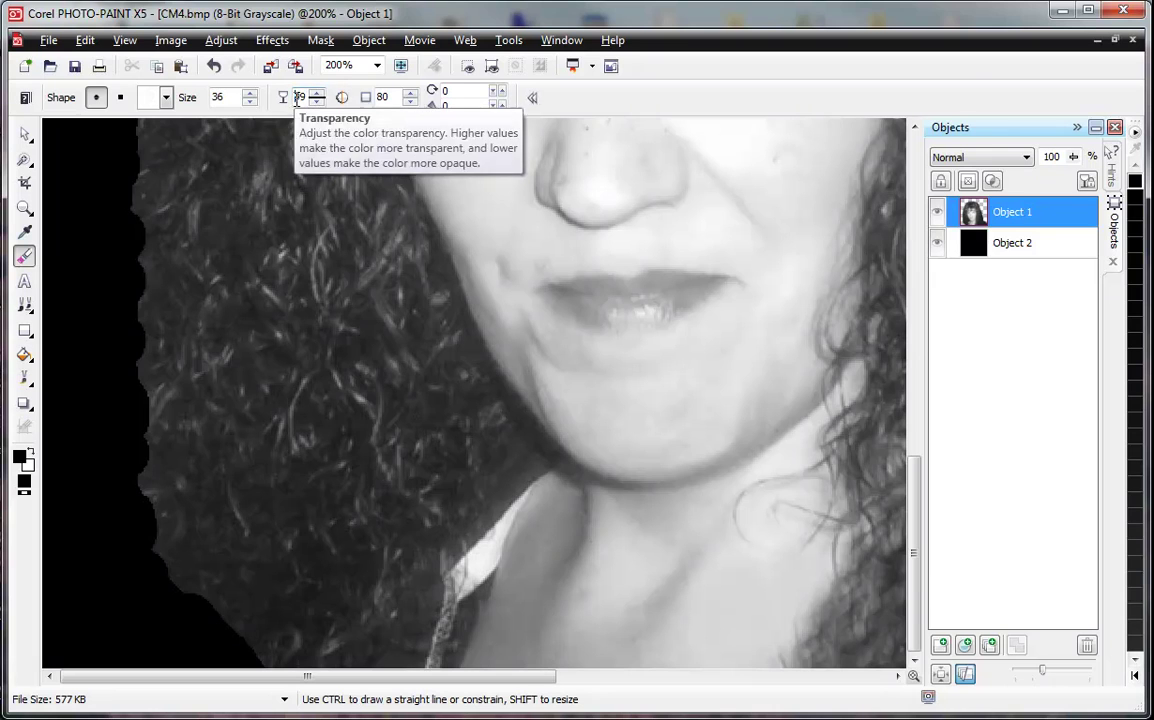
double_click(382, 96)
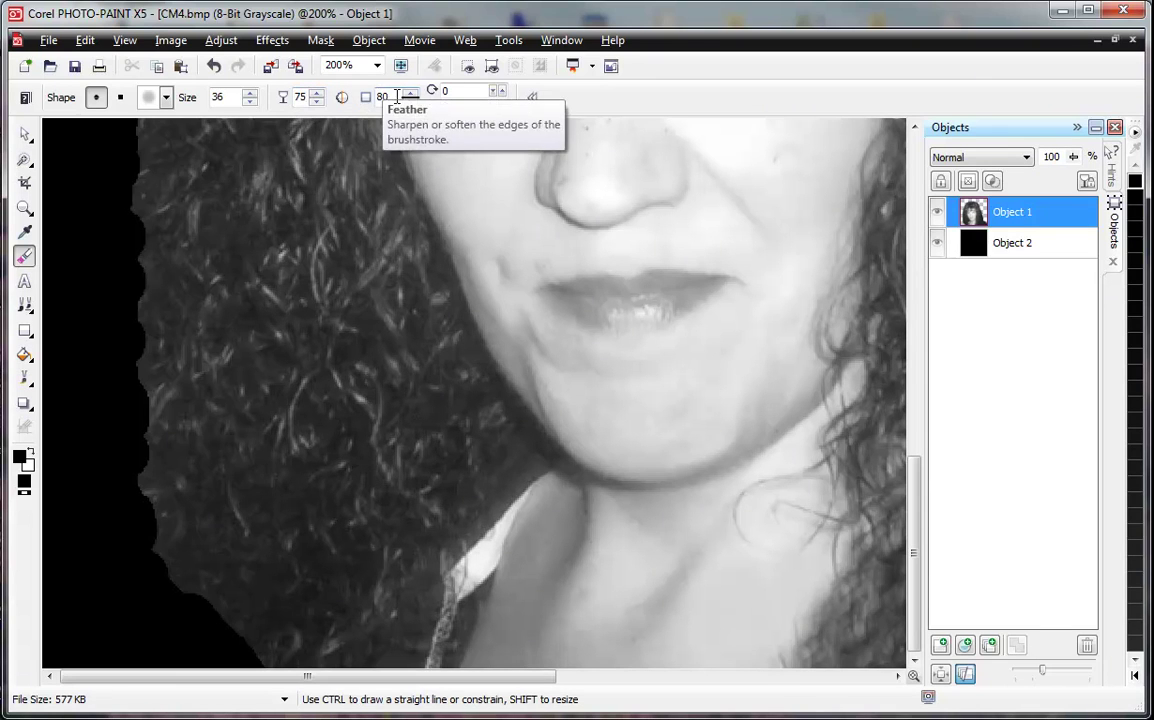
text(10)
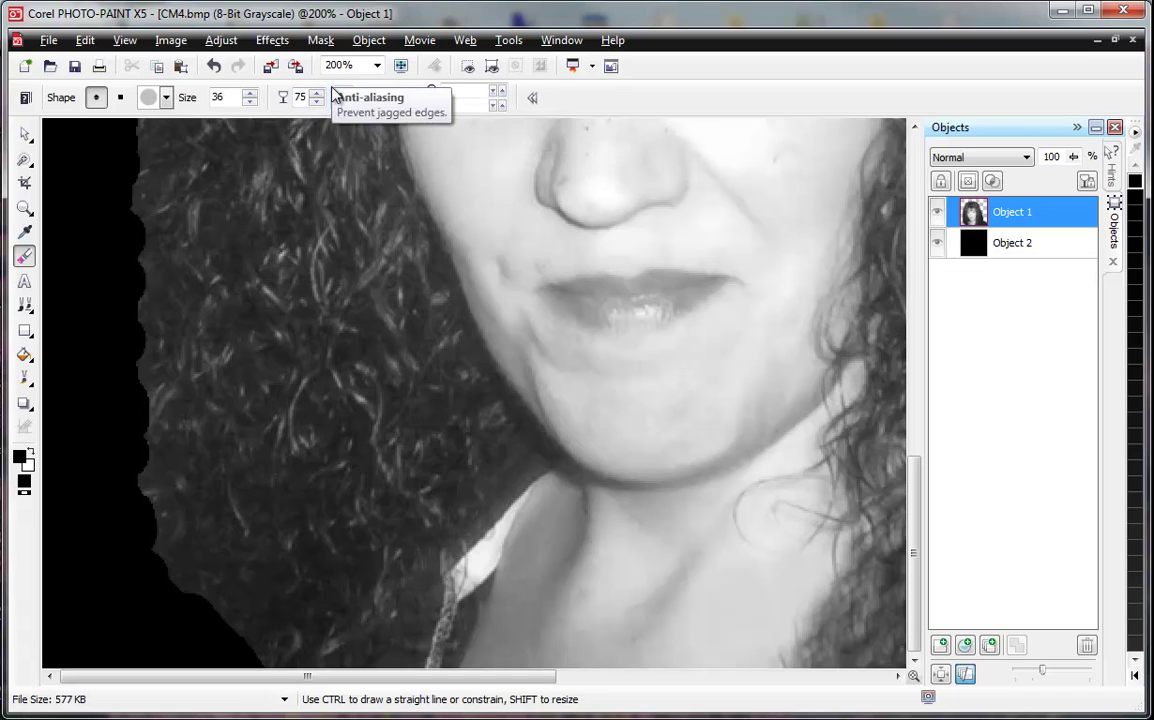
key(Return)
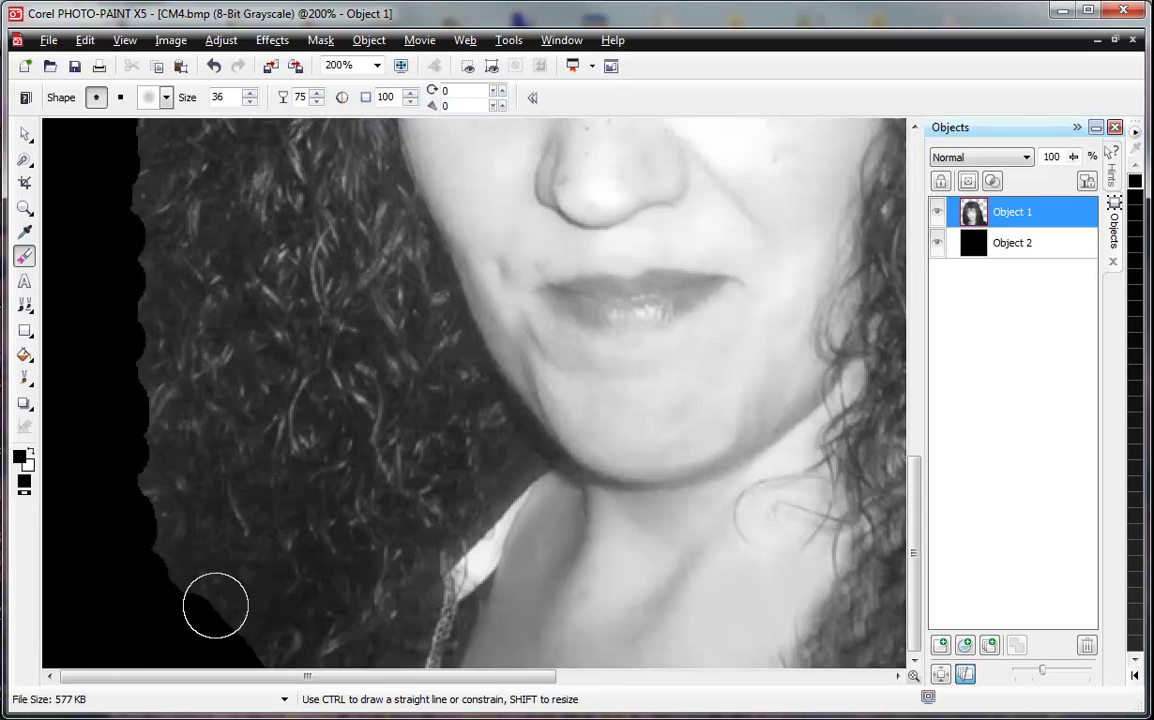
Soften the jagged lower-left outline of the hair with the Eraser, using brush sizes of 36, 13 and 27
mouse_move(183, 621)
mouse_down()
mouse_move(140, 533)
mouse_move(153, 552)
mouse_move(155, 531)
mouse_move(161, 557)
mouse_move(157, 510)
mouse_move(143, 537)
mouse_move(159, 513)
mouse_move(148, 547)
mouse_move(166, 515)
mouse_move(148, 549)
mouse_move(157, 571)
mouse_move(170, 565)
mouse_move(171, 587)
mouse_move(148, 579)
mouse_move(192, 596)
mouse_move(176, 598)
mouse_move(166, 575)
mouse_move(185, 579)
mouse_move(199, 607)
mouse_move(194, 599)
mouse_move(228, 618)
mouse_move(194, 595)
mouse_move(229, 621)
mouse_move(222, 628)
mouse_move(243, 643)
mouse_move(233, 644)
mouse_move(269, 666)
mouse_move(238, 638)
mouse_up()
mouse_move(141, 479)
shift+mouse_down()
mouse_move(164, 503)
mouse_move(150, 509)
mouse_move(163, 515)
mouse_move(148, 512)
mouse_move(111, 447)
mouse_move(139, 470)
mouse_move(150, 460)
mouse_move(142, 420)
mouse_move(151, 445)
mouse_move(140, 430)
mouse_move(153, 377)
mouse_move(134, 414)
mouse_move(151, 382)
mouse_move(140, 412)
mouse_move(138, 380)
mouse_move(157, 378)
mouse_move(133, 378)
mouse_move(149, 349)
mouse_move(123, 361)
mouse_move(153, 347)
mouse_move(131, 371)
mouse_move(153, 356)
mouse_move(149, 337)
mouse_move(151, 454)
mouse_move(162, 420)
shift+mouse_up()
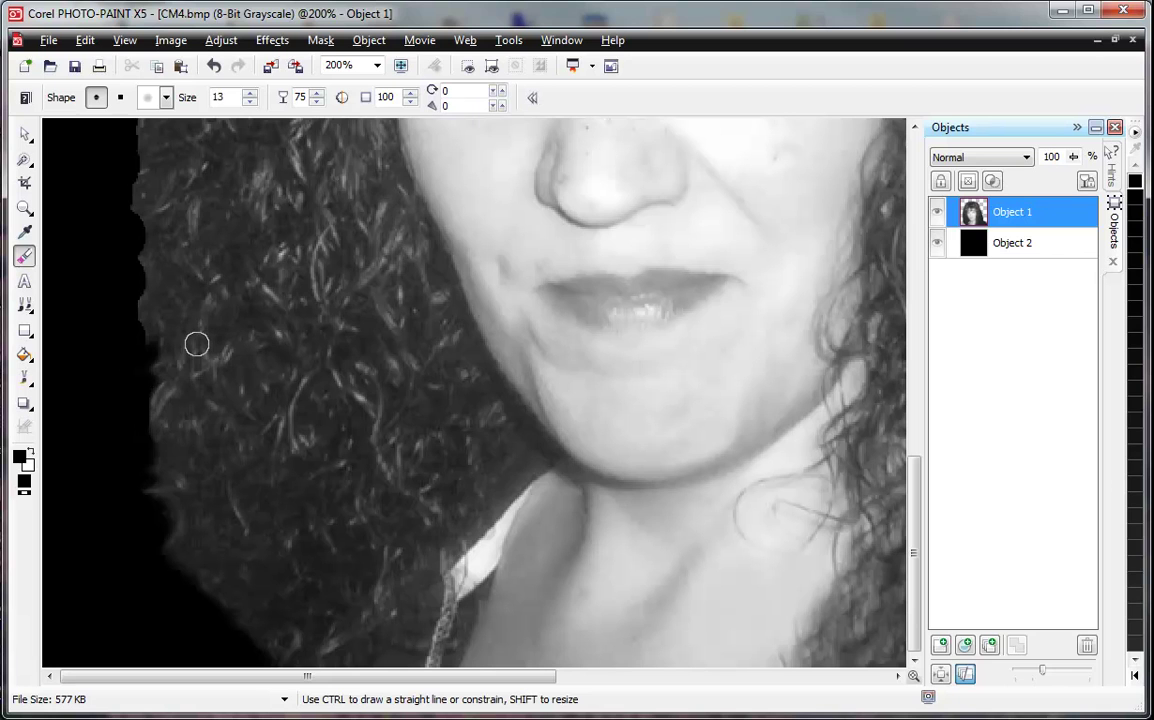
drag(913, 464, 913, 428)
mouse_move(129, 339)
mouse_down()
mouse_move(125, 336)
mouse_move(157, 309)
mouse_move(121, 327)
mouse_move(129, 309)
mouse_move(146, 353)
mouse_move(129, 349)
mouse_move(151, 361)
mouse_move(133, 379)
mouse_move(137, 403)
mouse_move(131, 373)
mouse_move(146, 431)
mouse_move(144, 407)
mouse_move(131, 443)
mouse_move(139, 475)
mouse_move(130, 421)
mouse_move(128, 490)
mouse_move(133, 445)
mouse_up()
Reduce the eraser size to 11 and break up the left hair outline beside the eyes and nose with short strokes
scroll(186, 361, down, 1)
scroll(224, 402, down, 1)
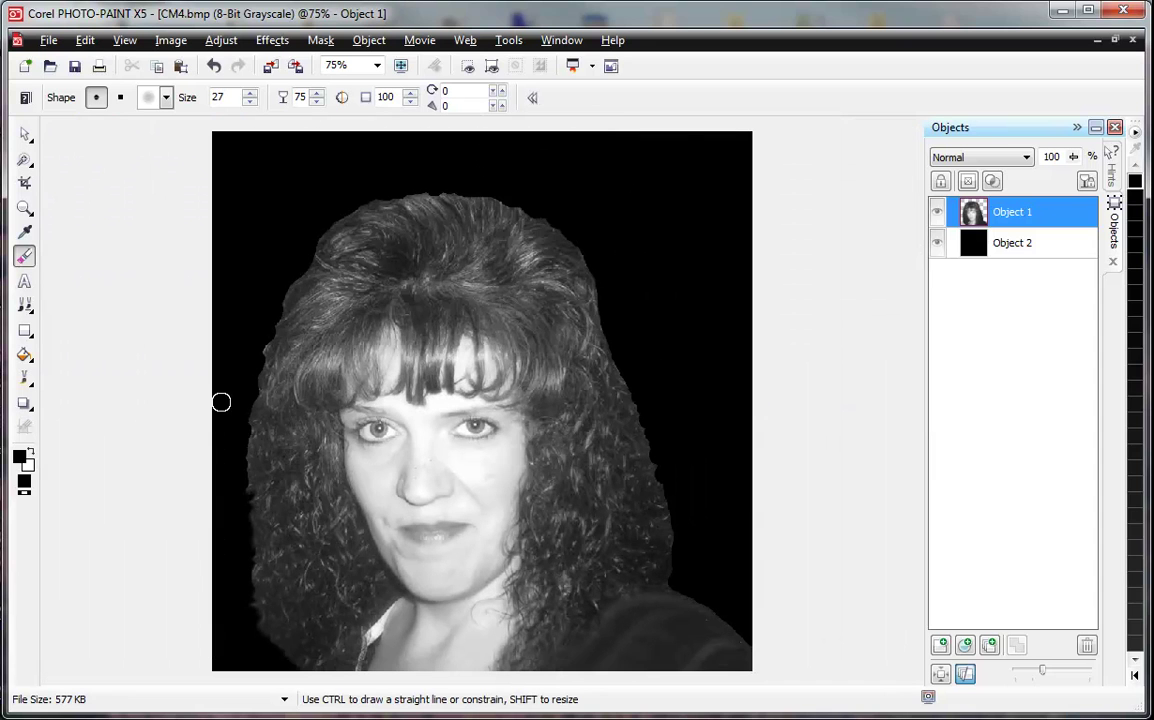
scroll(165, 428, up, 1)
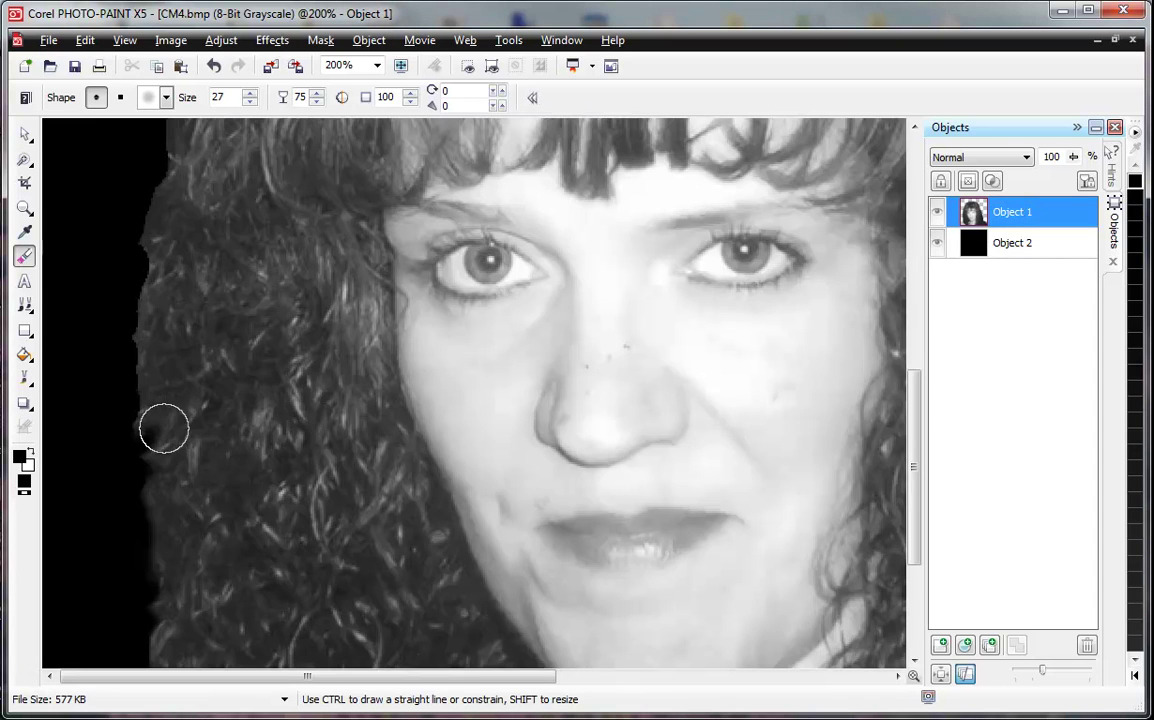
shift+drag(147, 404, 135, 418)
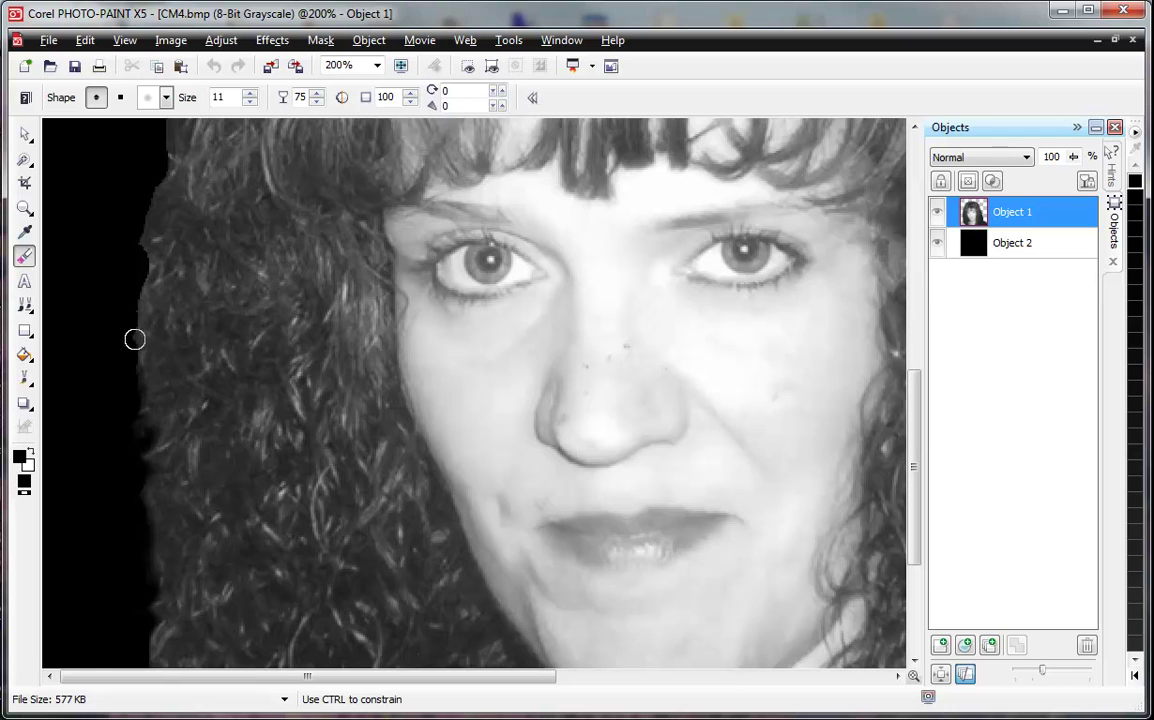
drag(129, 356, 146, 337)
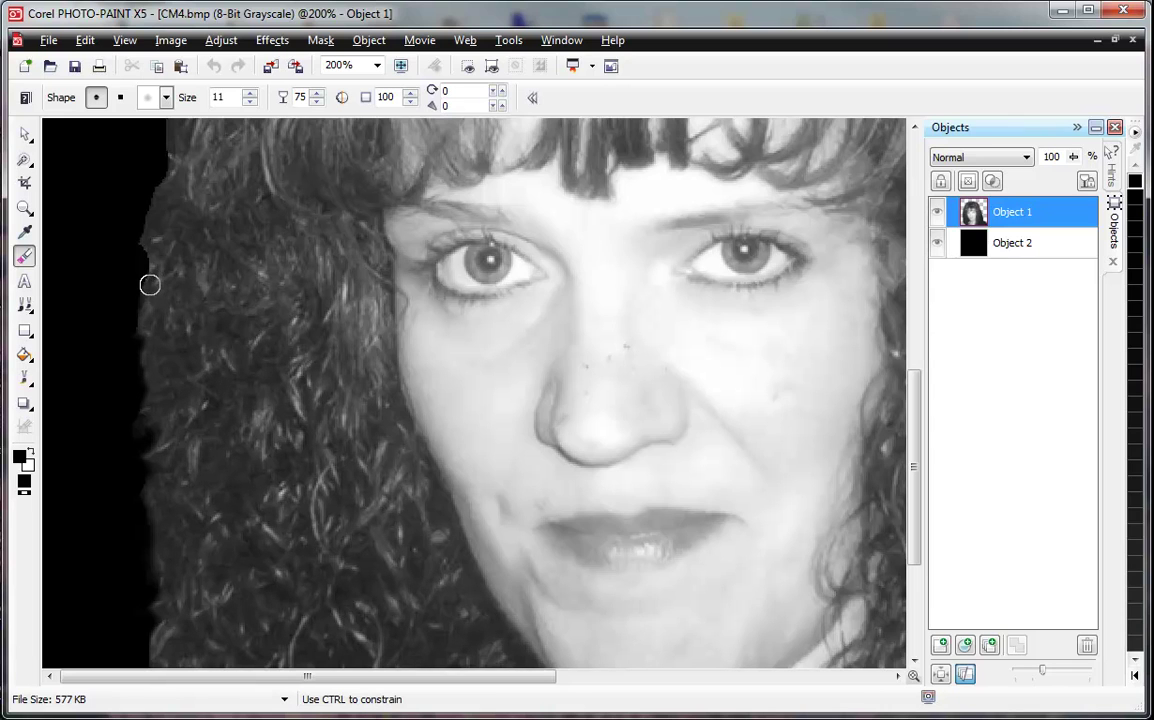
mouse_move(153, 260)
mouse_down()
mouse_move(168, 241)
mouse_move(142, 275)
mouse_move(153, 222)
mouse_move(142, 229)
mouse_up()
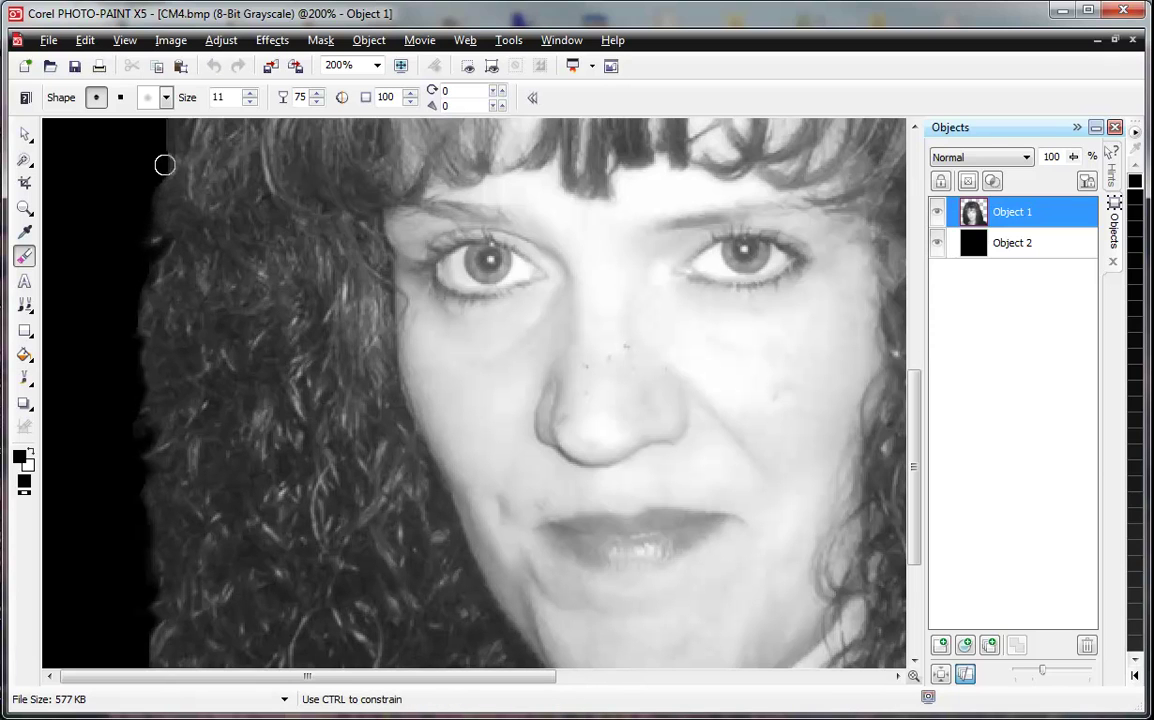
drag(146, 236, 136, 325)
Enlarge the eraser to 28 and blend the left hair edge into the black from below eye level to the mouth
mouse_move(121, 375)
shift+mouse_down()
mouse_move(137, 290)
mouse_move(106, 389)
shift+mouse_up()
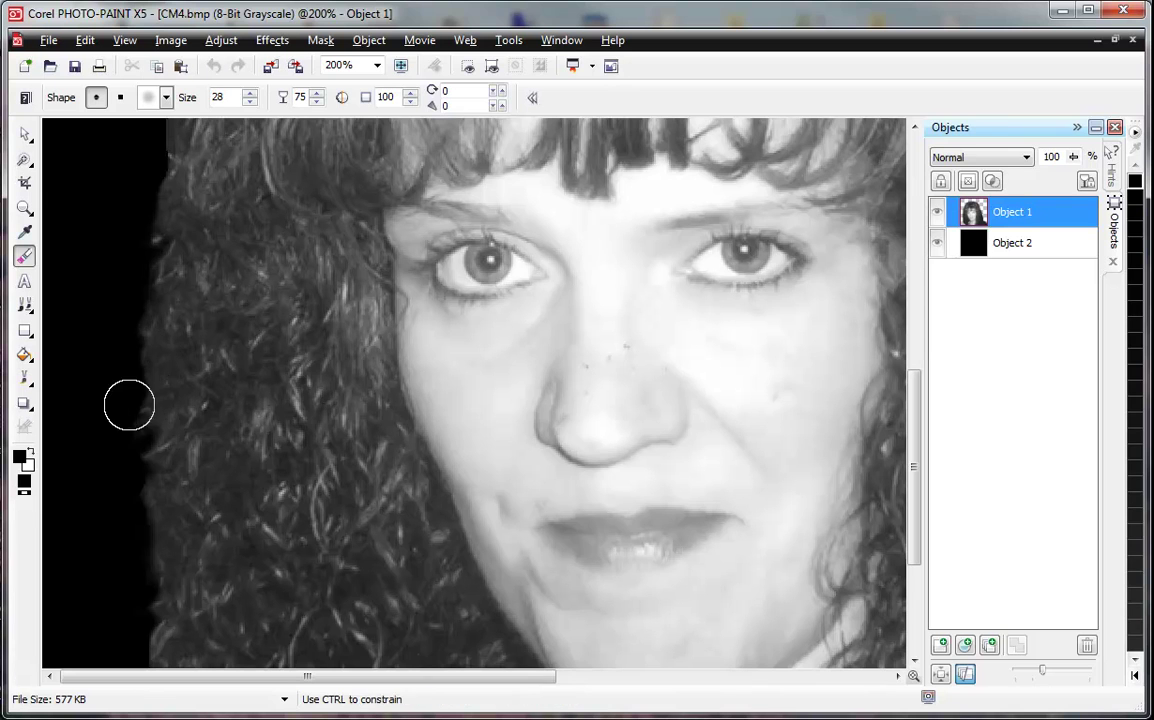
mouse_move(150, 335)
mouse_down()
mouse_move(118, 411)
mouse_move(108, 372)
mouse_move(104, 505)
mouse_up()
drag(142, 468, 115, 555)
drag(178, 492, 72, 595)
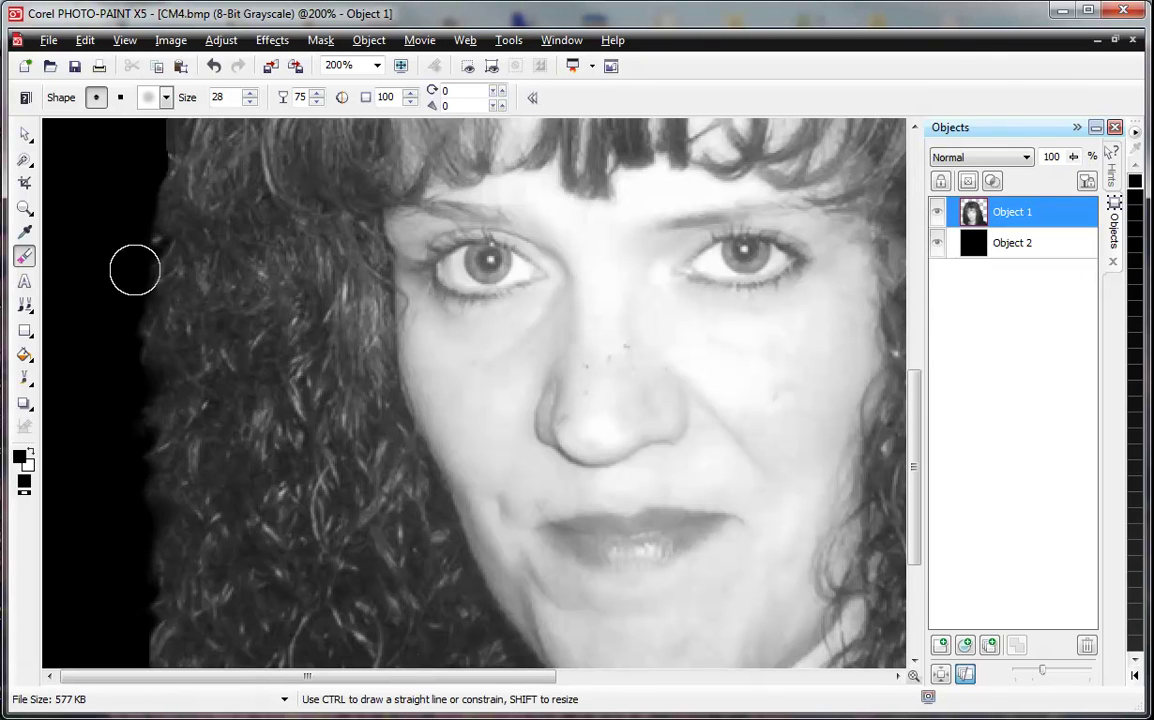
Soften the woman's left hair outline from eye level up past the fringe, reducing the eraser size to 13
mouse_move(120, 229)
mouse_down()
mouse_move(142, 240)
mouse_move(135, 190)
mouse_up()
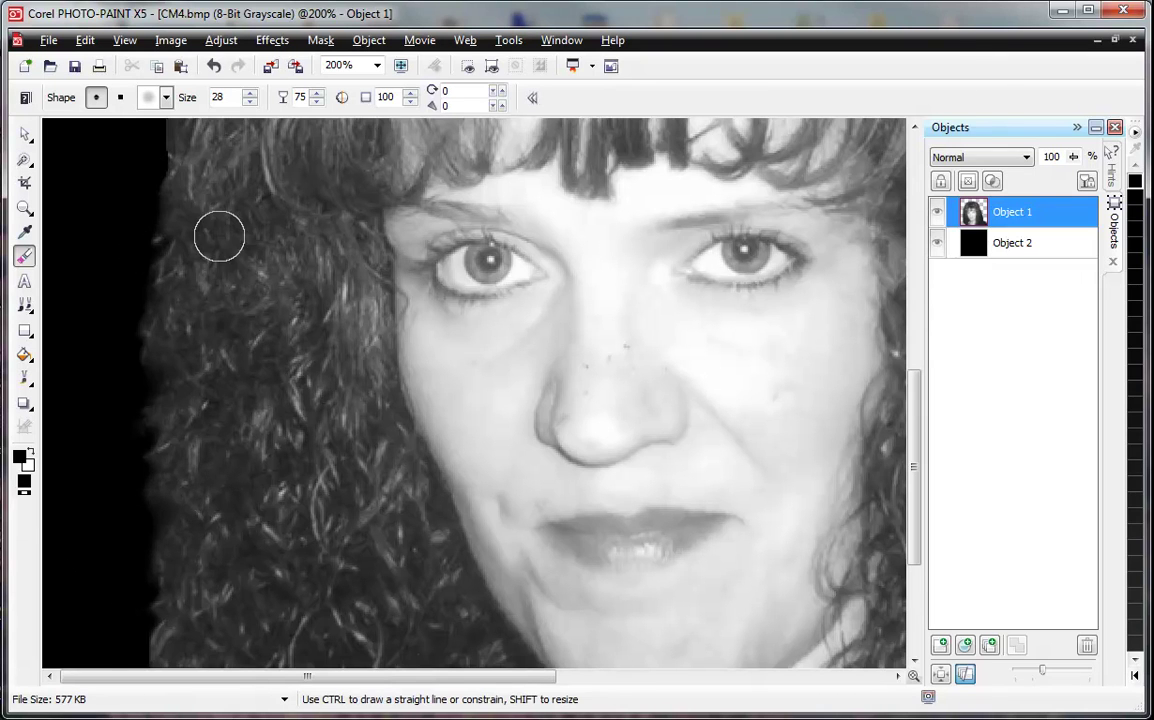
scroll(217, 212, down, 1)
scroll(173, 309, up, 1)
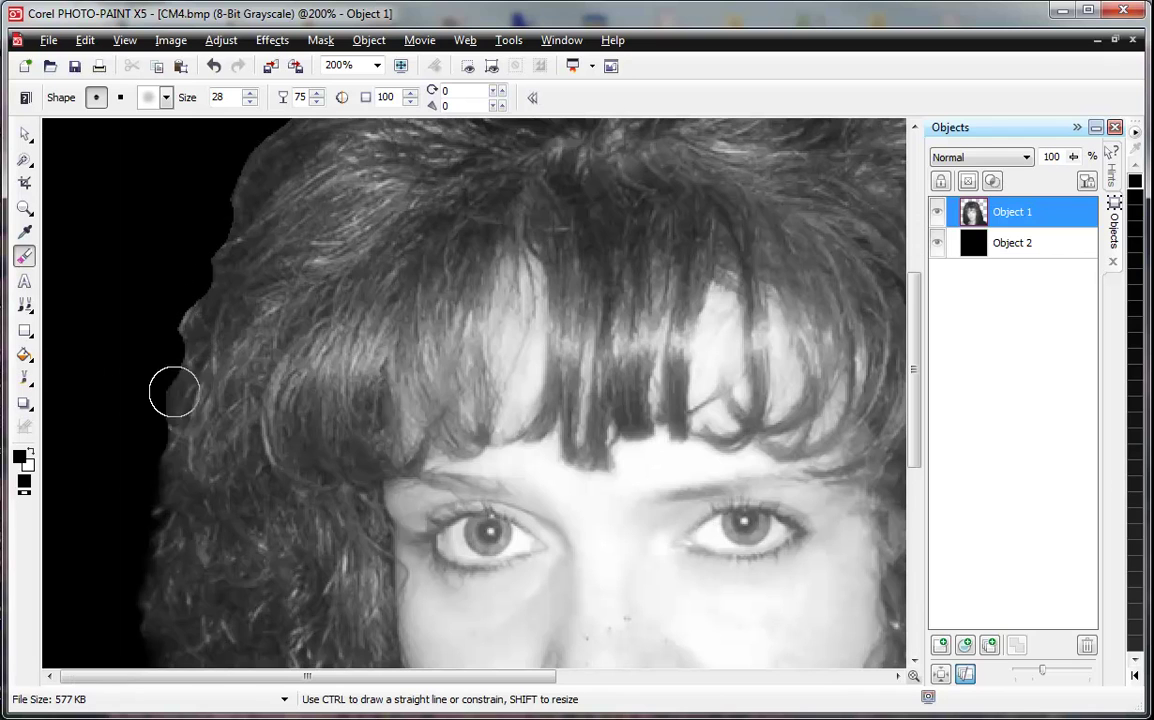
mouse_move(167, 433)
shift+mouse_down()
mouse_move(157, 470)
mouse_move(159, 414)
mouse_move(179, 418)
mouse_move(161, 403)
mouse_move(176, 412)
mouse_move(161, 380)
mouse_move(174, 403)
mouse_move(176, 377)
mouse_move(165, 386)
mouse_move(176, 362)
mouse_move(170, 396)
mouse_move(187, 373)
mouse_move(172, 398)
mouse_move(185, 344)
mouse_move(173, 335)
mouse_move(175, 305)
mouse_move(180, 398)
mouse_move(181, 354)
mouse_move(193, 343)
mouse_move(183, 372)
mouse_move(200, 339)
mouse_move(181, 337)
mouse_move(165, 290)
mouse_move(185, 306)
mouse_move(178, 336)
mouse_move(211, 278)
mouse_move(214, 242)
mouse_move(211, 260)
mouse_move(241, 211)
shift+mouse_up()
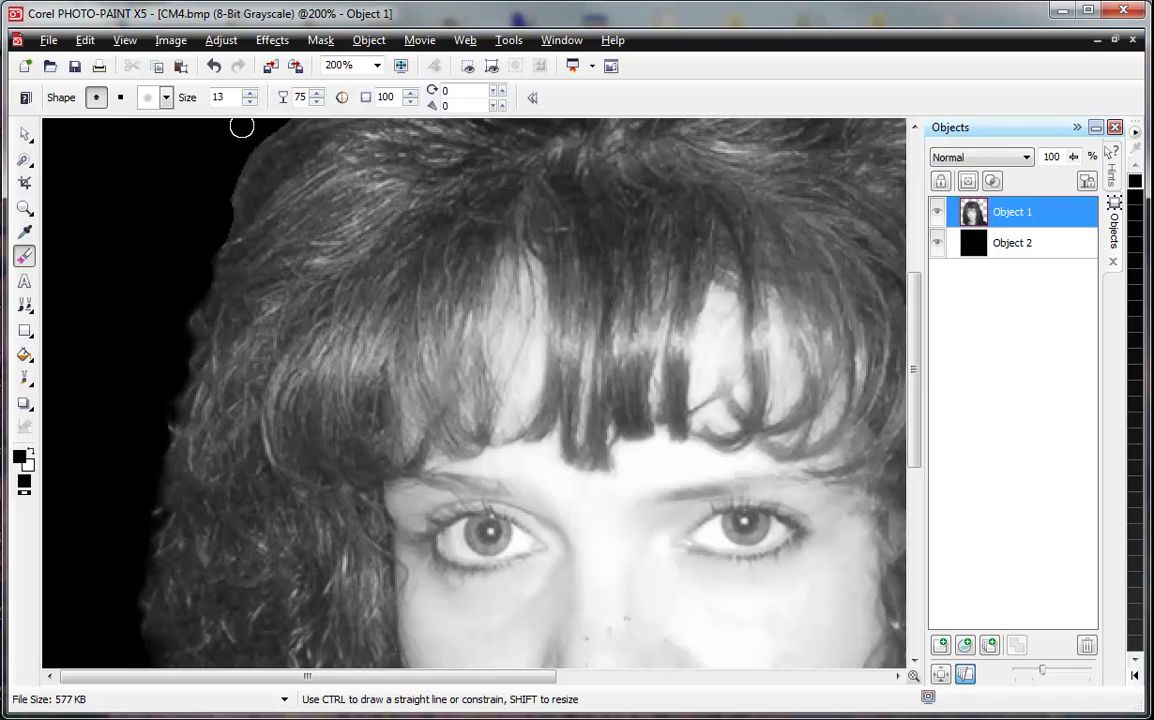
mouse_move(258, 143)
mouse_down()
mouse_move(230, 178)
mouse_move(251, 152)
mouse_move(228, 206)
mouse_move(227, 195)
mouse_move(234, 180)
mouse_move(230, 237)
mouse_up()
mouse_move(203, 291)
mouse_down()
mouse_move(217, 266)
mouse_move(198, 300)
mouse_move(252, 170)
mouse_up()
scroll(252, 247, down, 1)
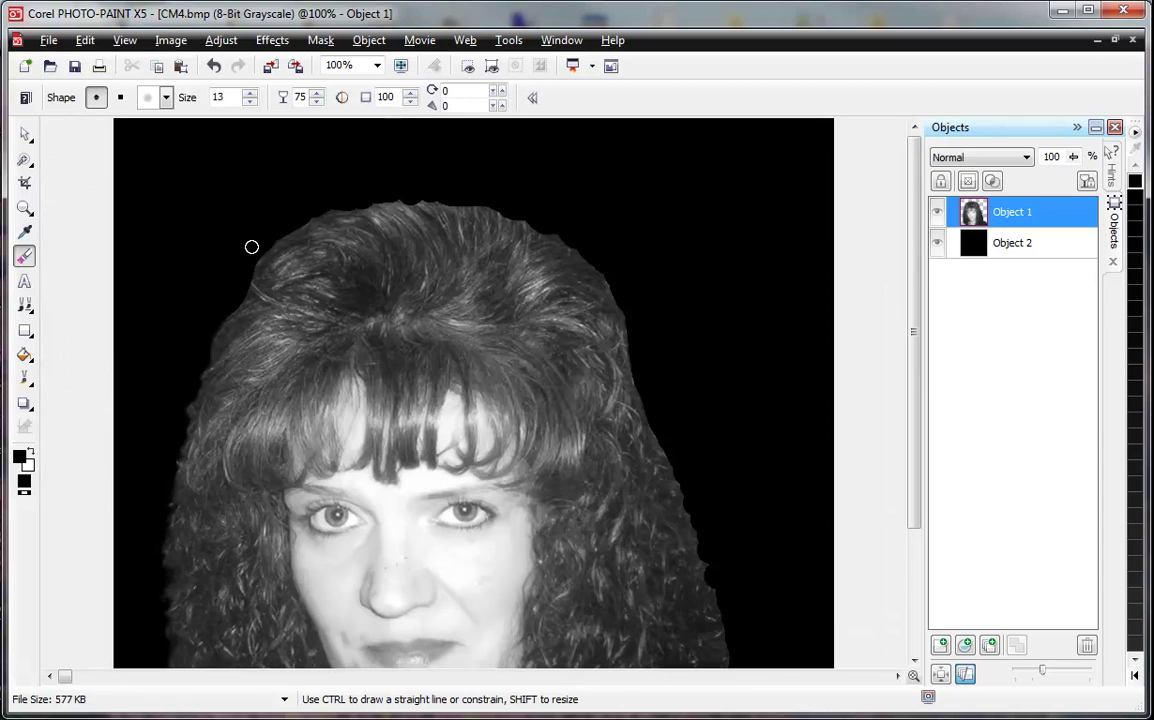
Enlarge the eraser to 80, test it with repeated dabs on the bridge of the nose, and undo the dabs
shift+drag(408, 573, 404, 571)
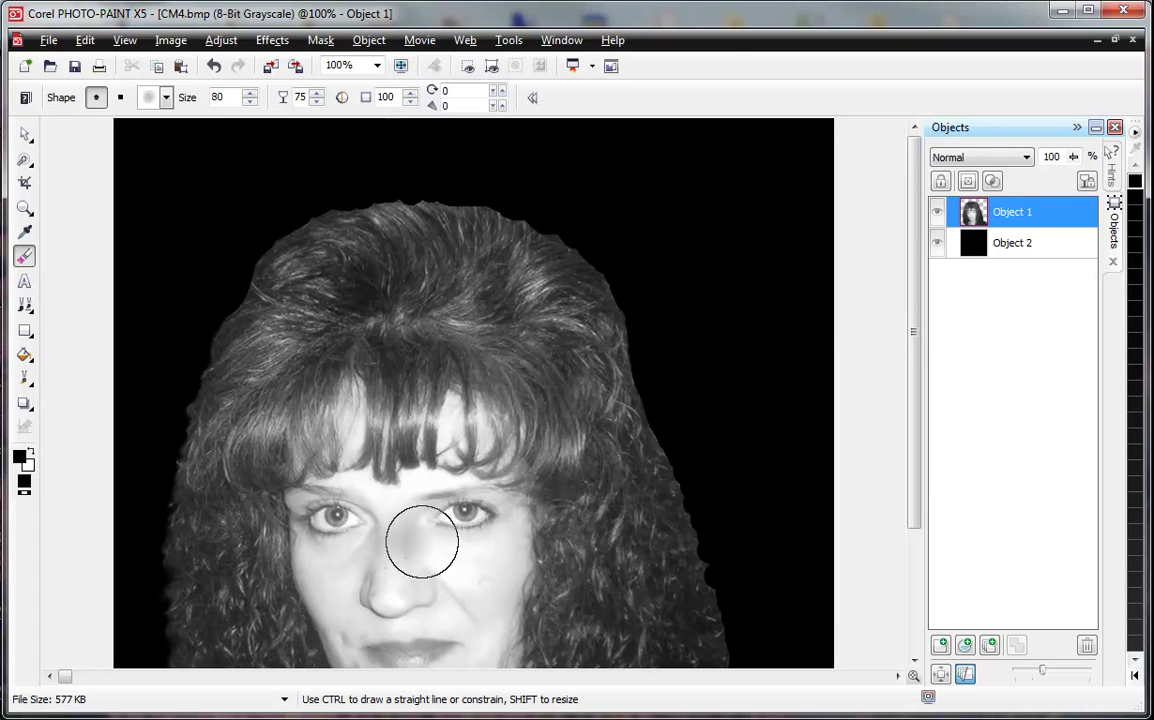
click(400, 541)
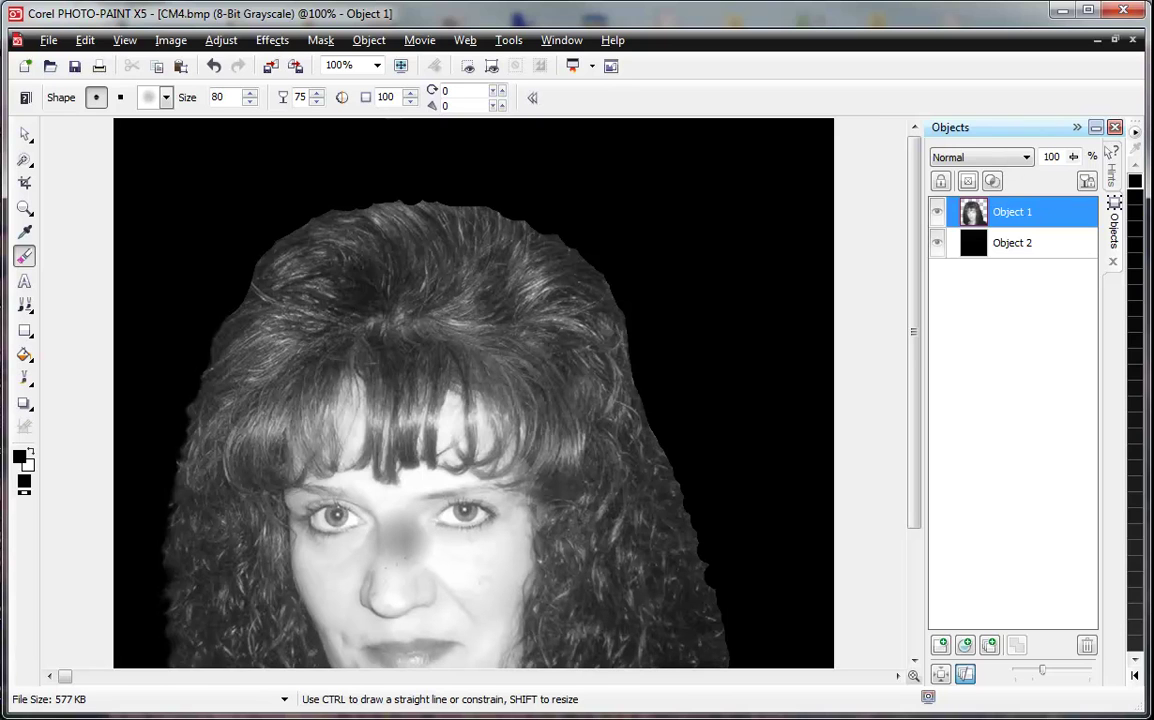
click(400, 541)
click(400, 541)
key(ctrl+z)
key(ctrl+z)
key(ctrl+z)
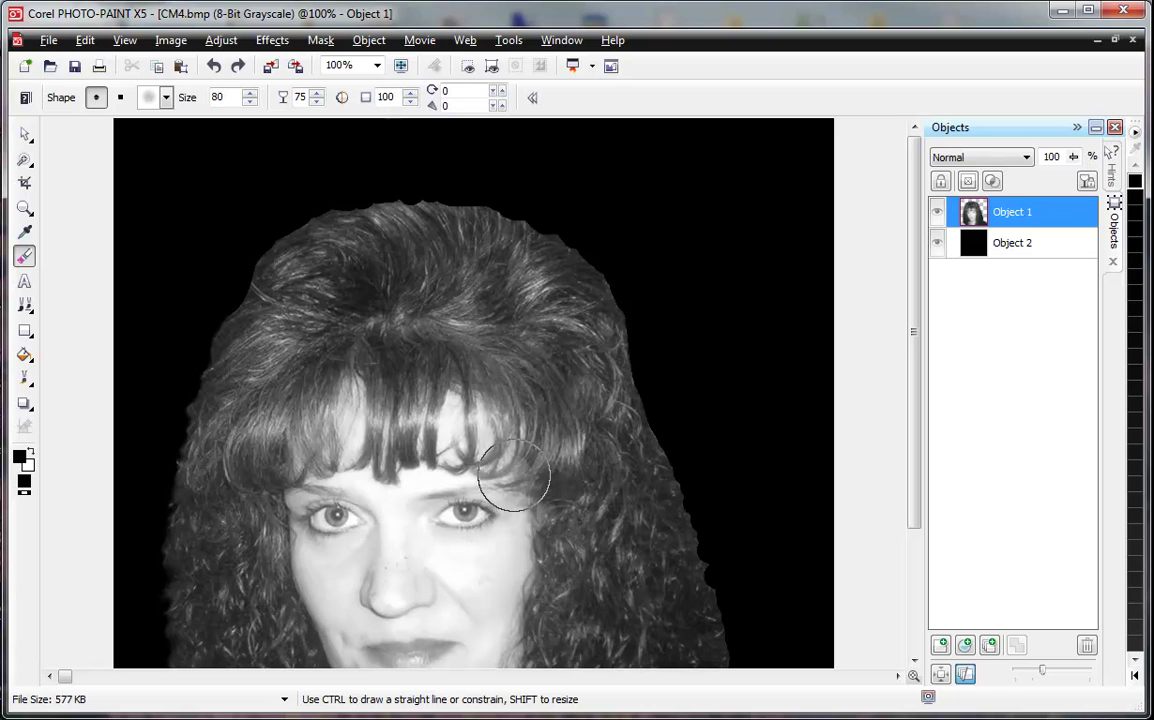
Set the eraser's transparency to 0, test it with one dab on the nose, and undo the dab
double_click(300, 96)
key(Return)
click(398, 542)
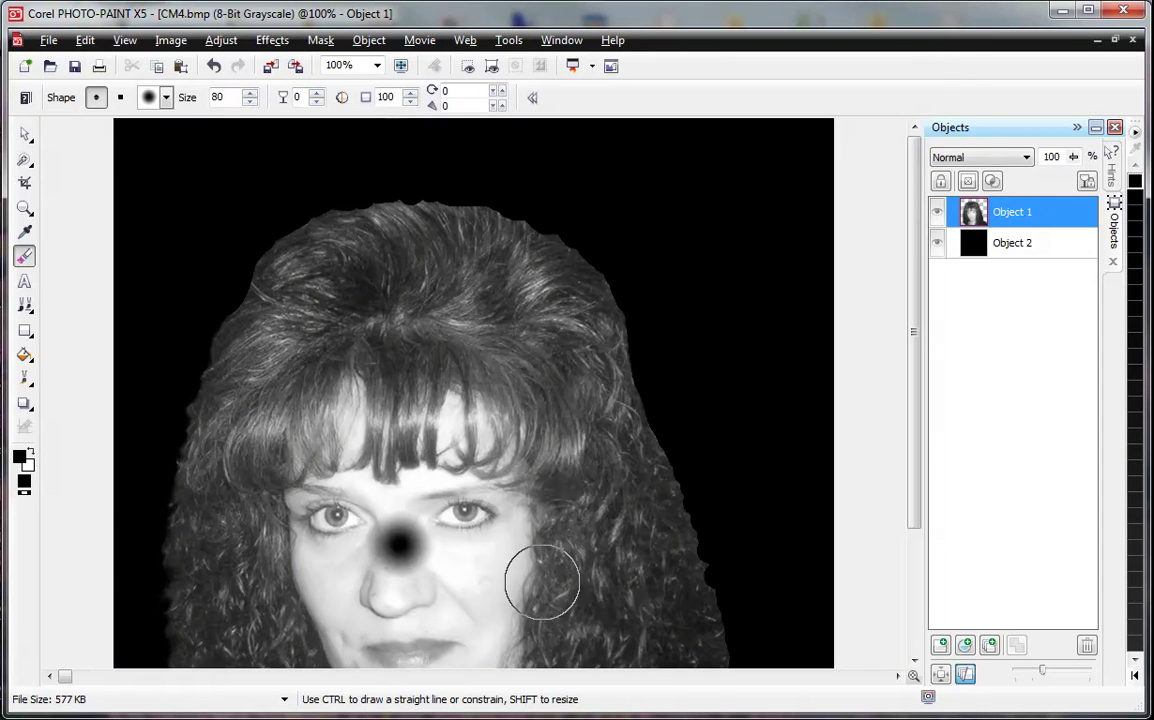
key(ctrl+z)
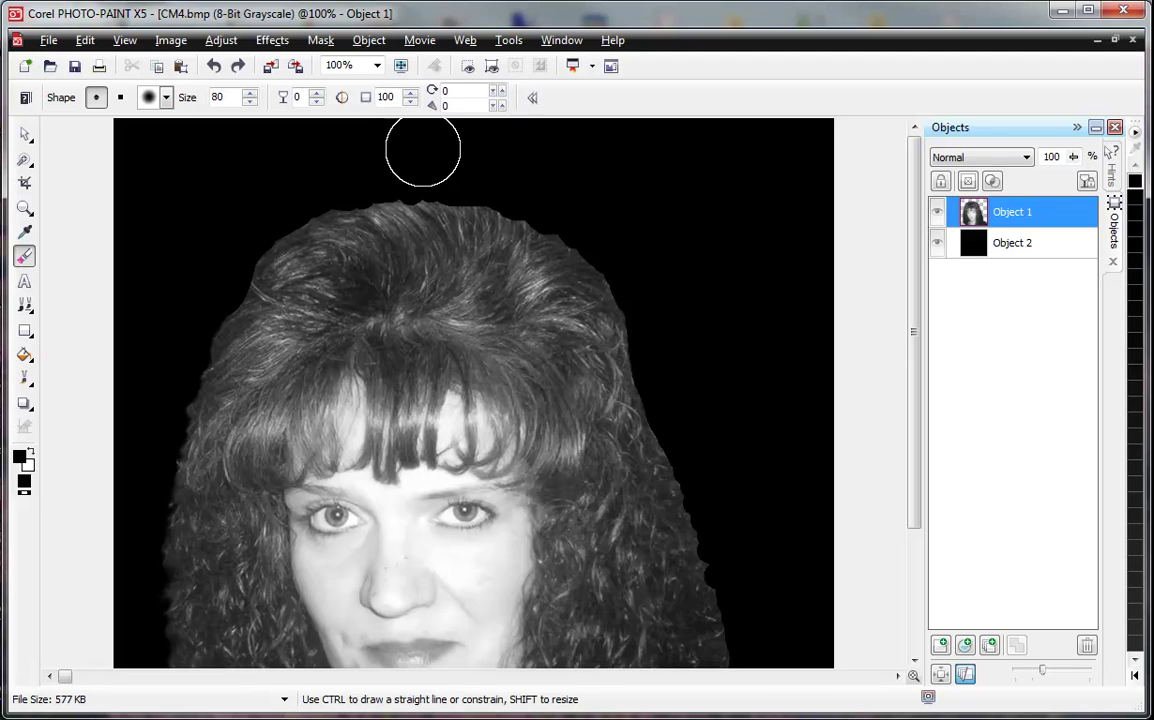
Set the eraser's feather to 0, test the hard edge with one dab on the nose, and undo it
double_click(386, 97)
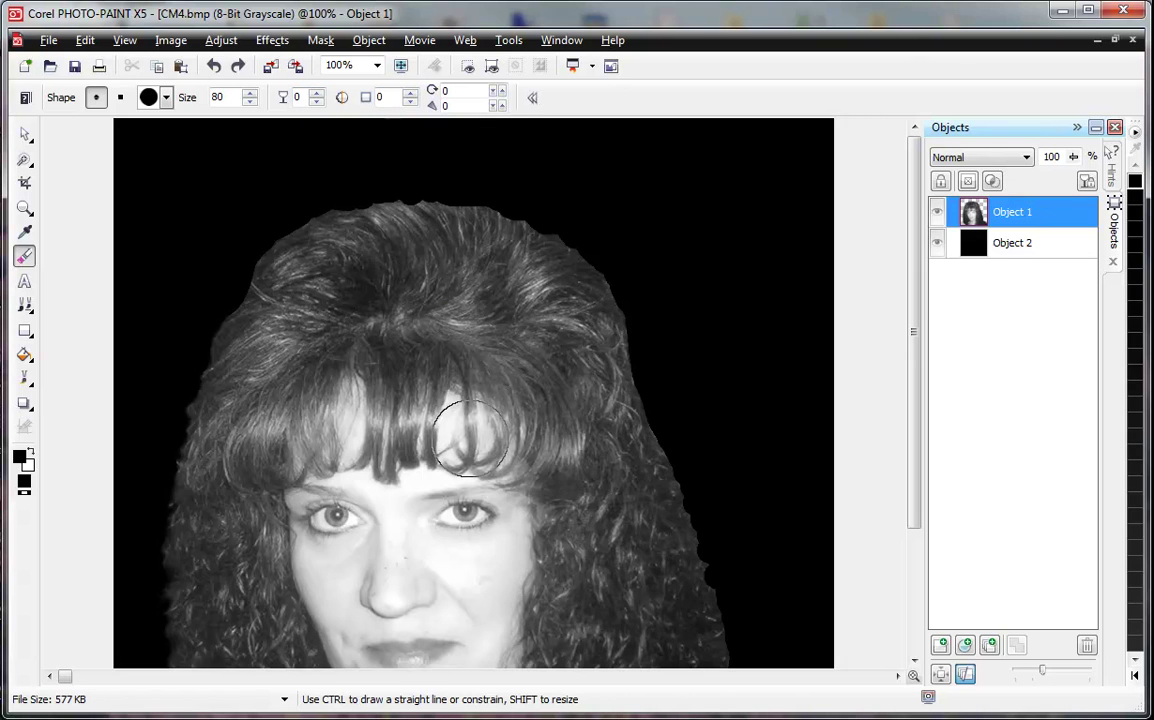
click(407, 560)
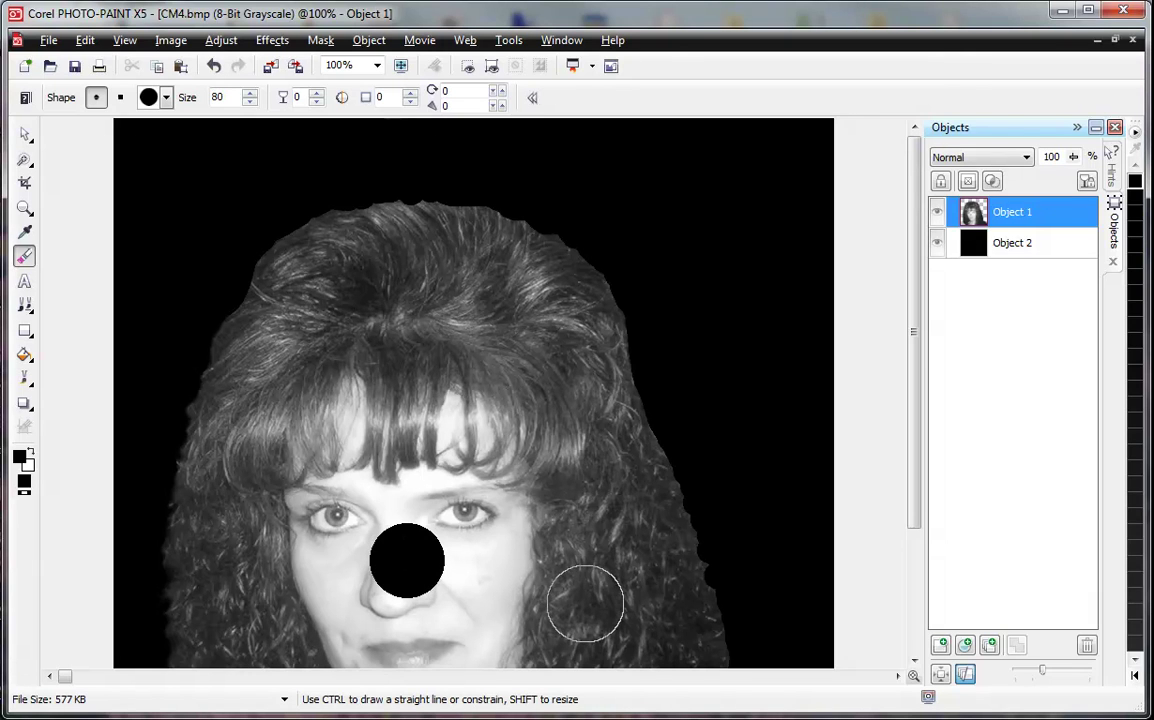
key(ctrl+z)
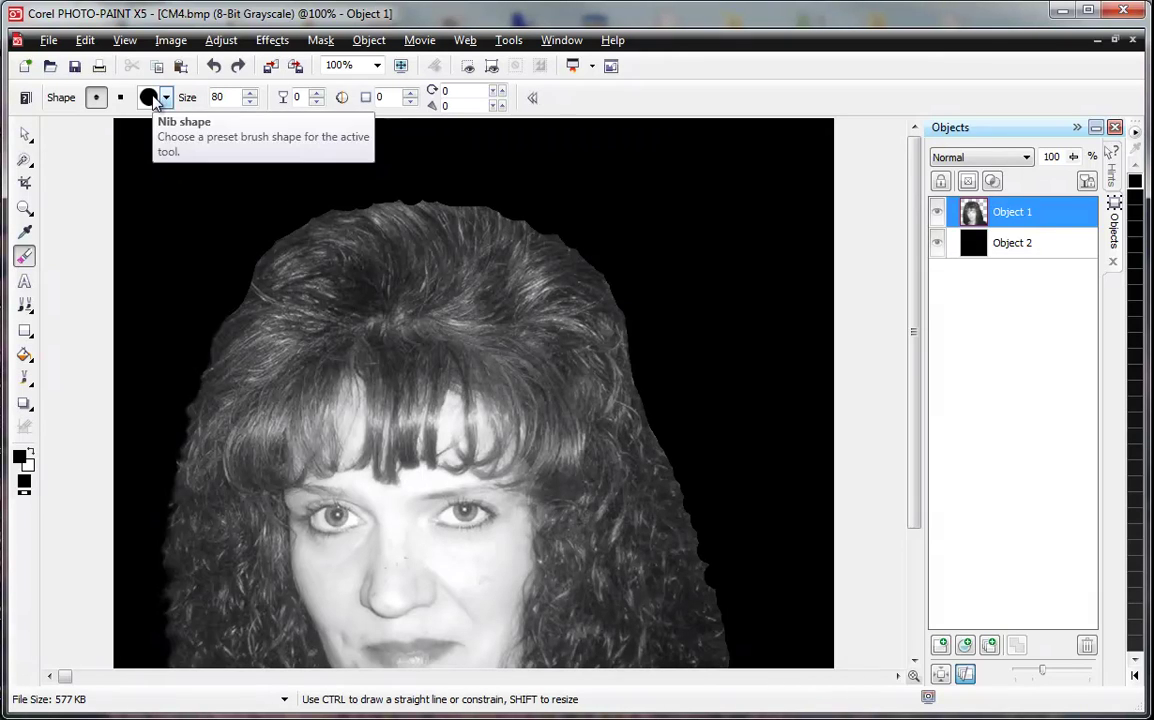
Try eraser feather values of 25, 100 and 50, erase a test stroke across the face and fringe, and undo it
click(374, 97)
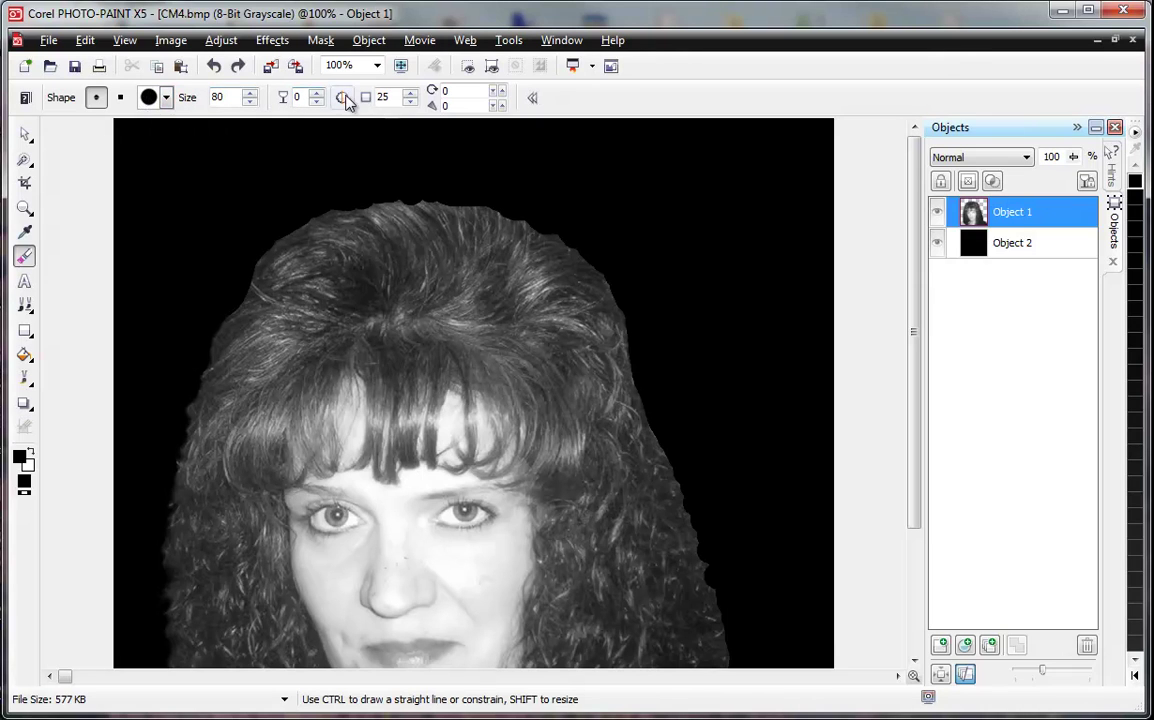
double_click(386, 97)
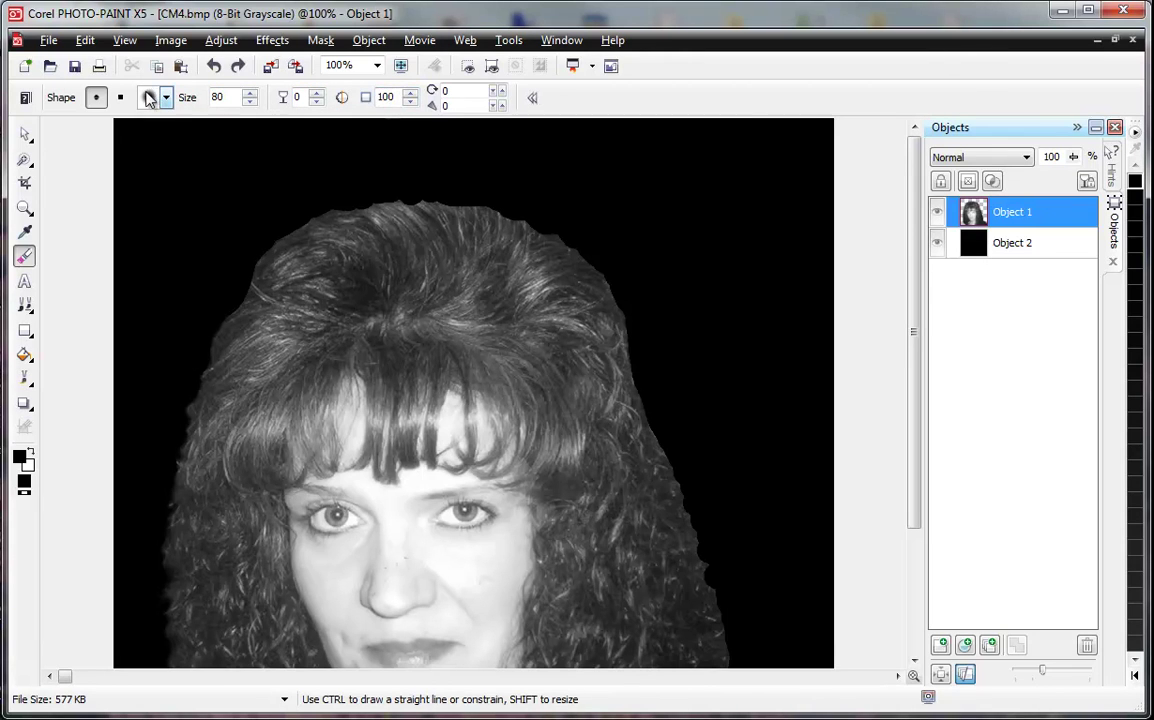
double_click(374, 97)
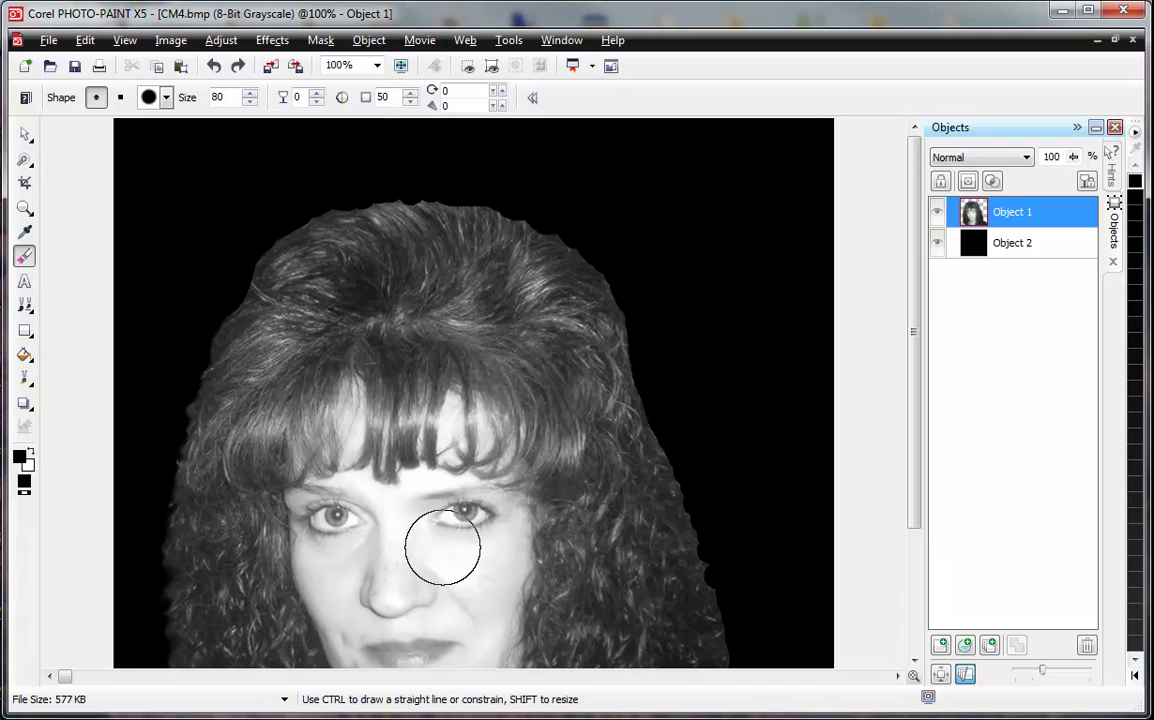
click(406, 548)
mouse_move(406, 548)
mouse_down()
mouse_move(428, 594)
mouse_move(507, 545)
mouse_move(497, 378)
mouse_move(350, 356)
mouse_move(316, 320)
mouse_up()
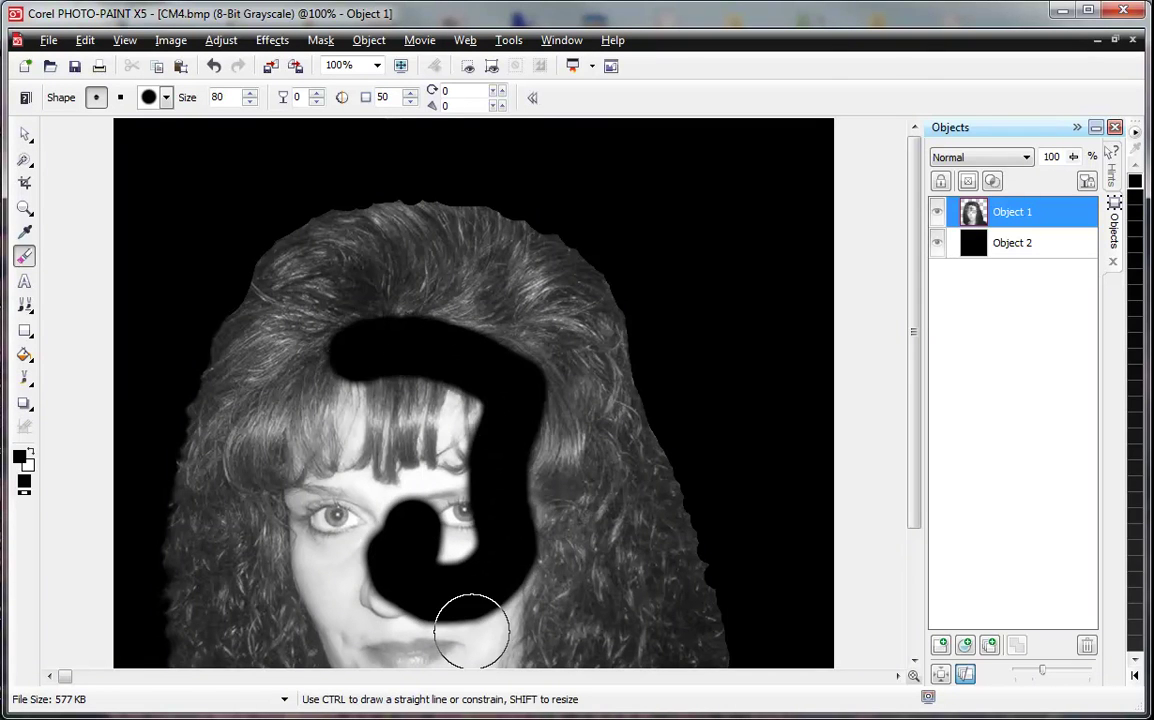
key(ctrl+z)
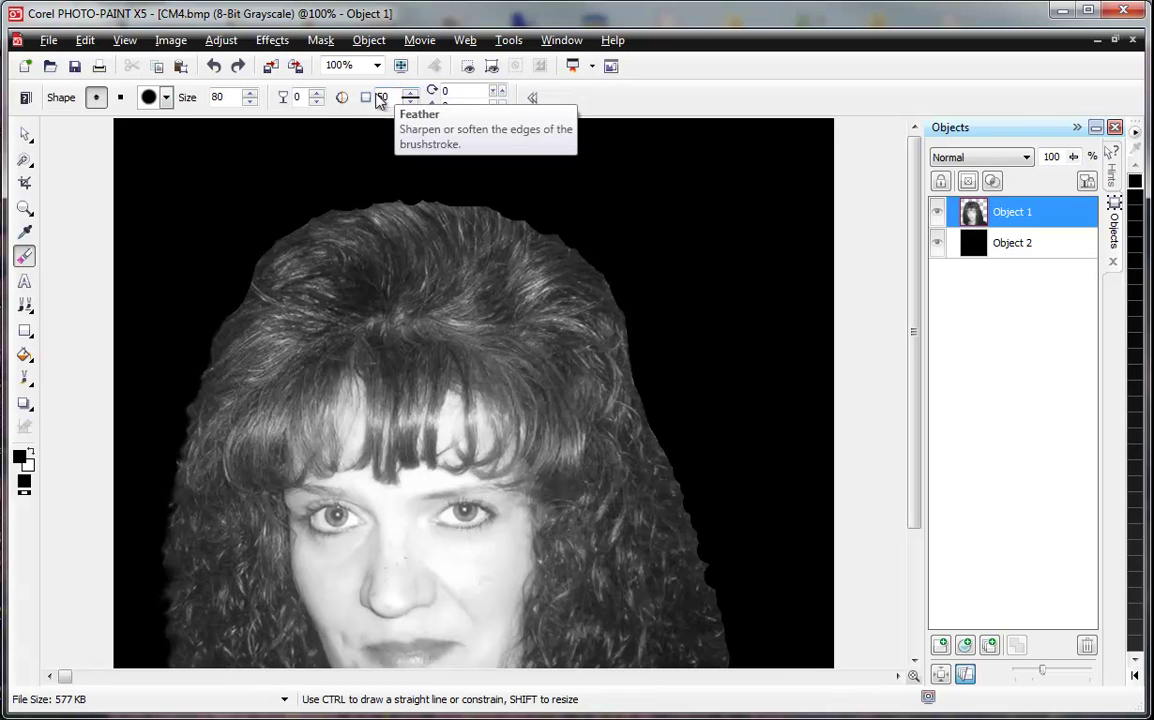
Set the eraser's transparency to 75, test it across the nose bridge and the eye beside it, and undo the test marks
double_click(302, 97)
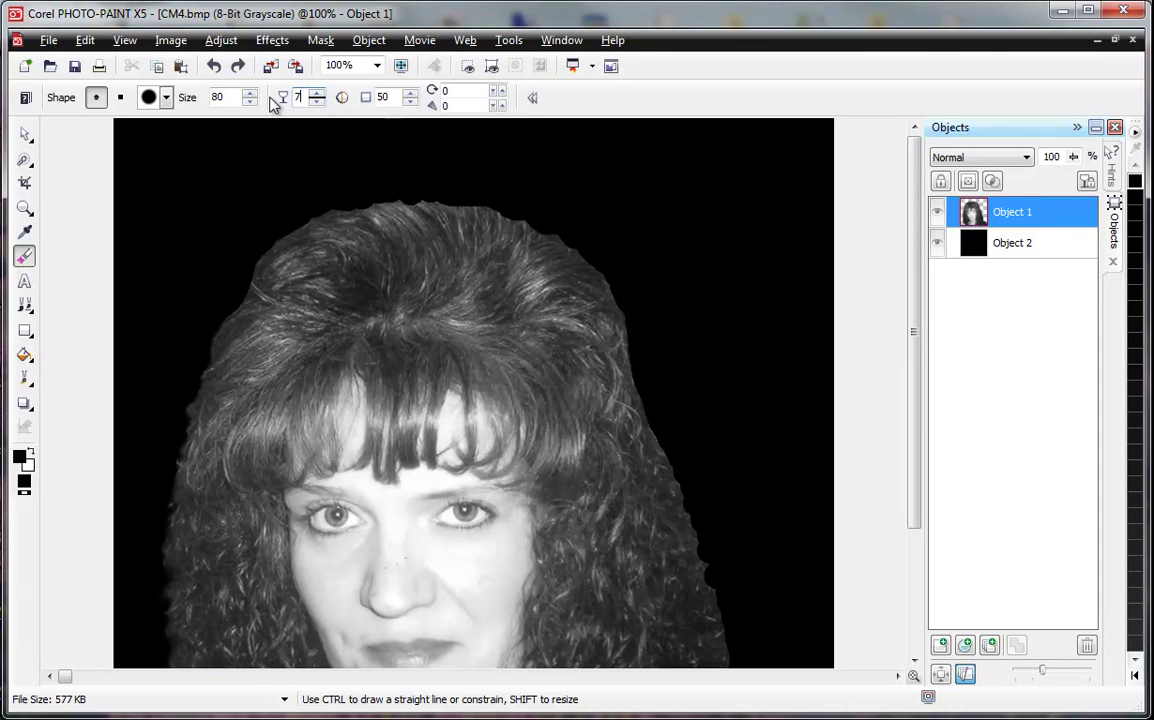
click(405, 525)
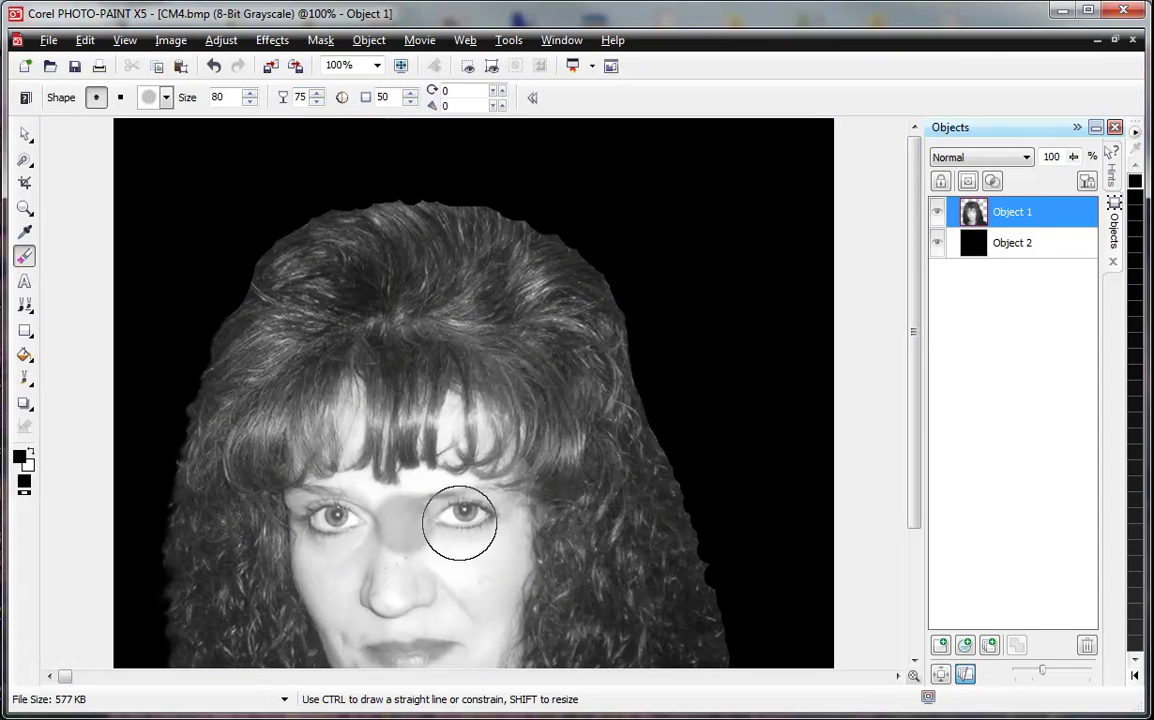
click(490, 513)
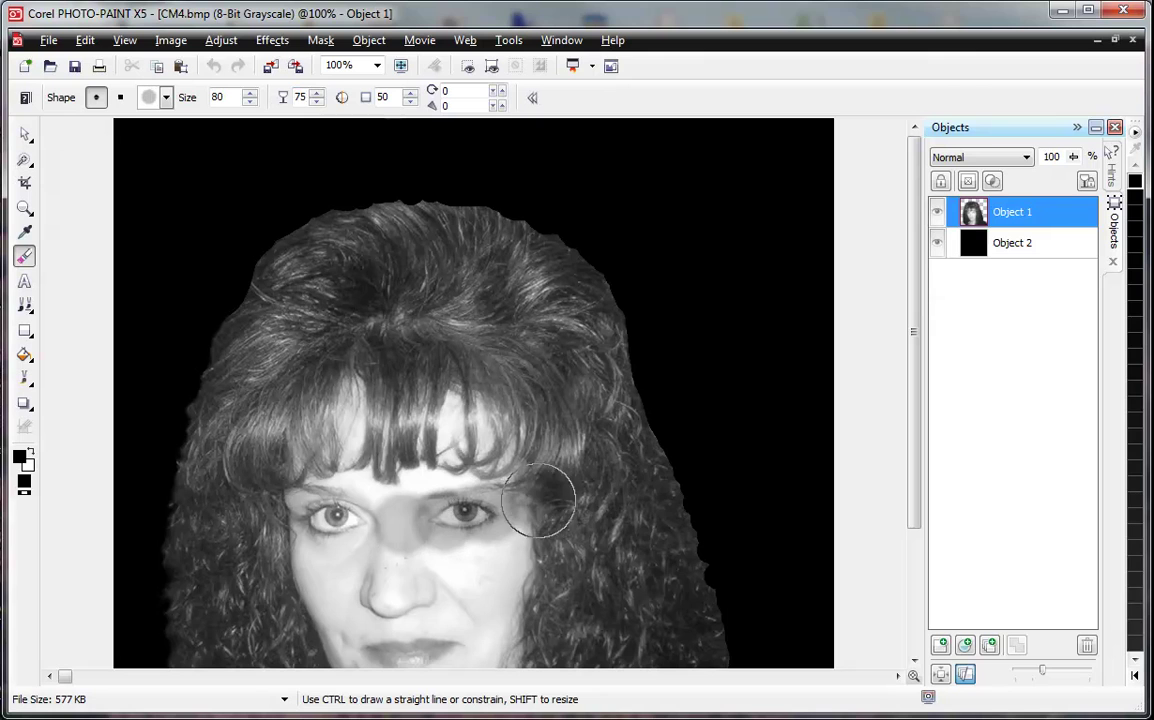
key(ctrl+z)
key(ctrl+z)
key(ctrl+z)
key(ctrl+z)
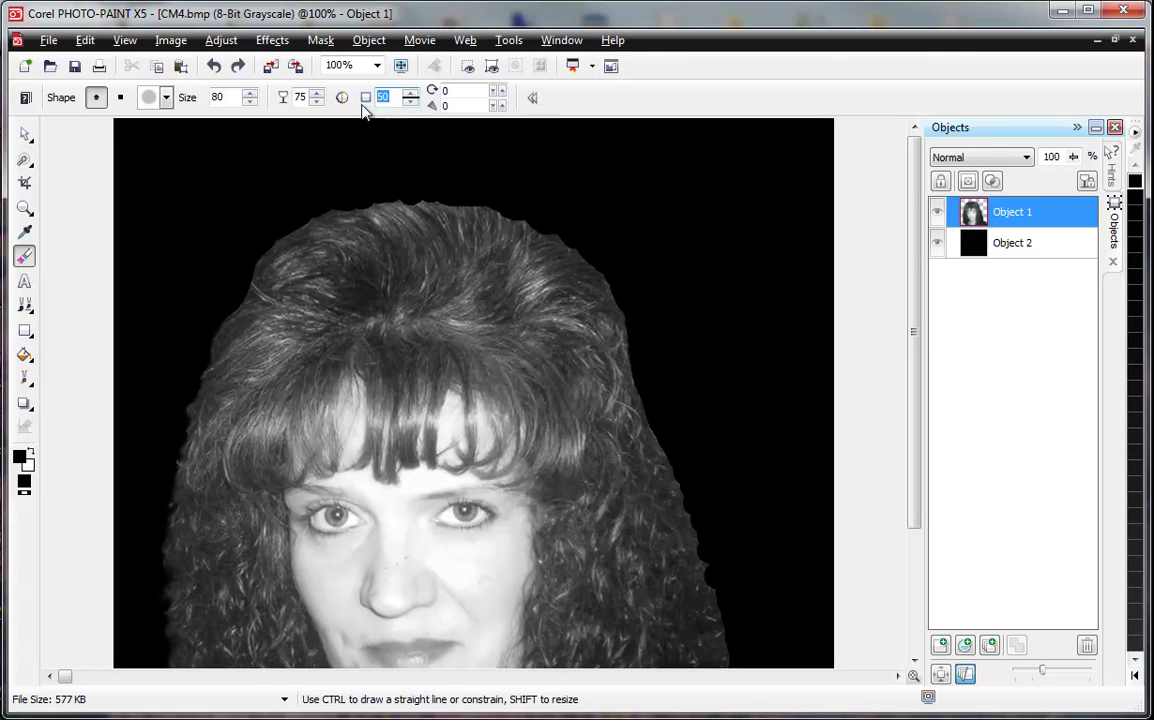
Set the eraser's feather to 75 and its transparency to 70 after trying 99, and undo a test stroke across the face
text(75)
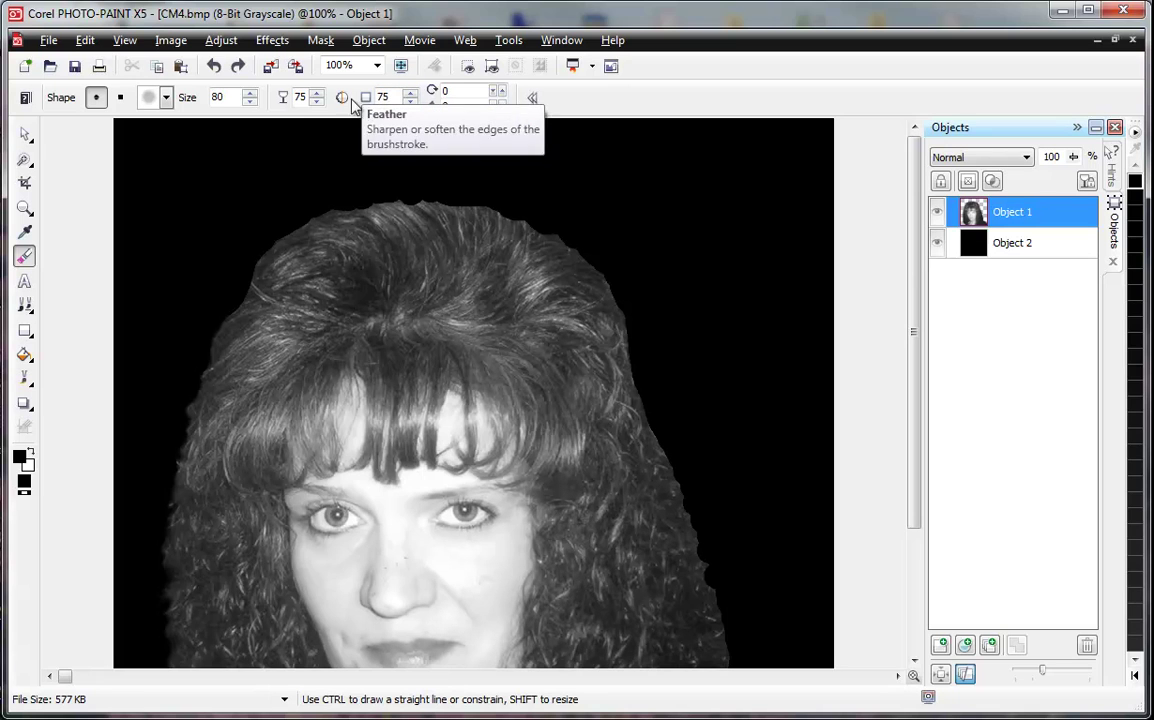
drag(294, 98, 340, 100)
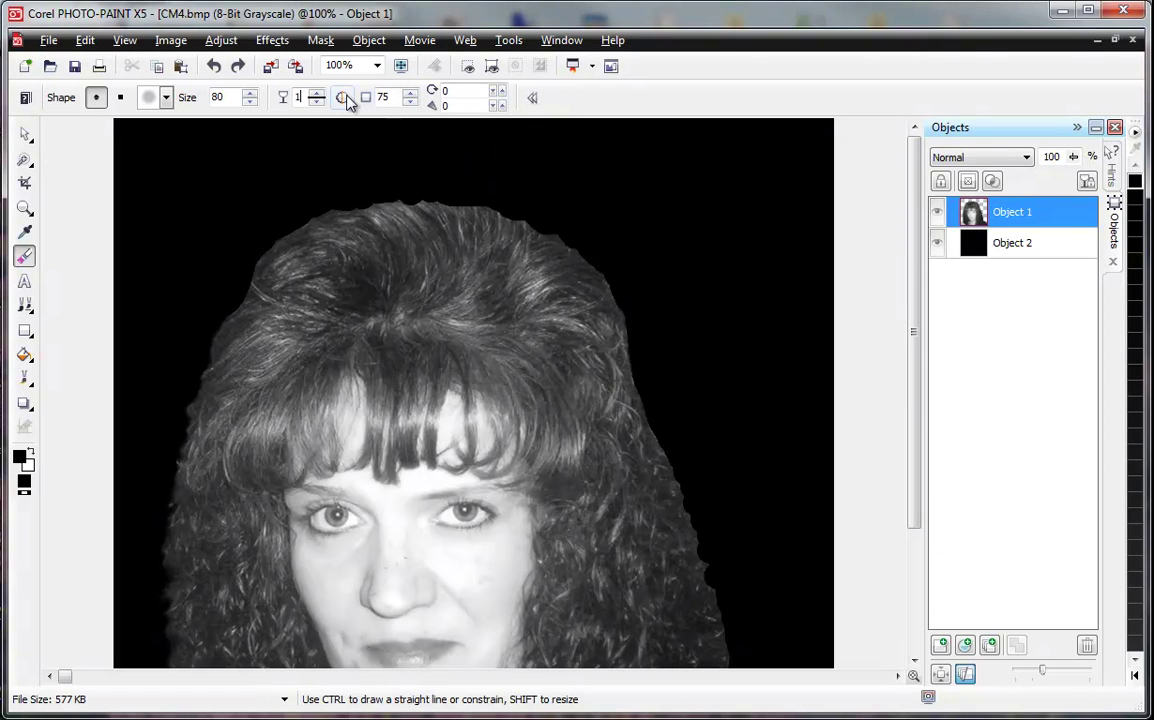
text(99)
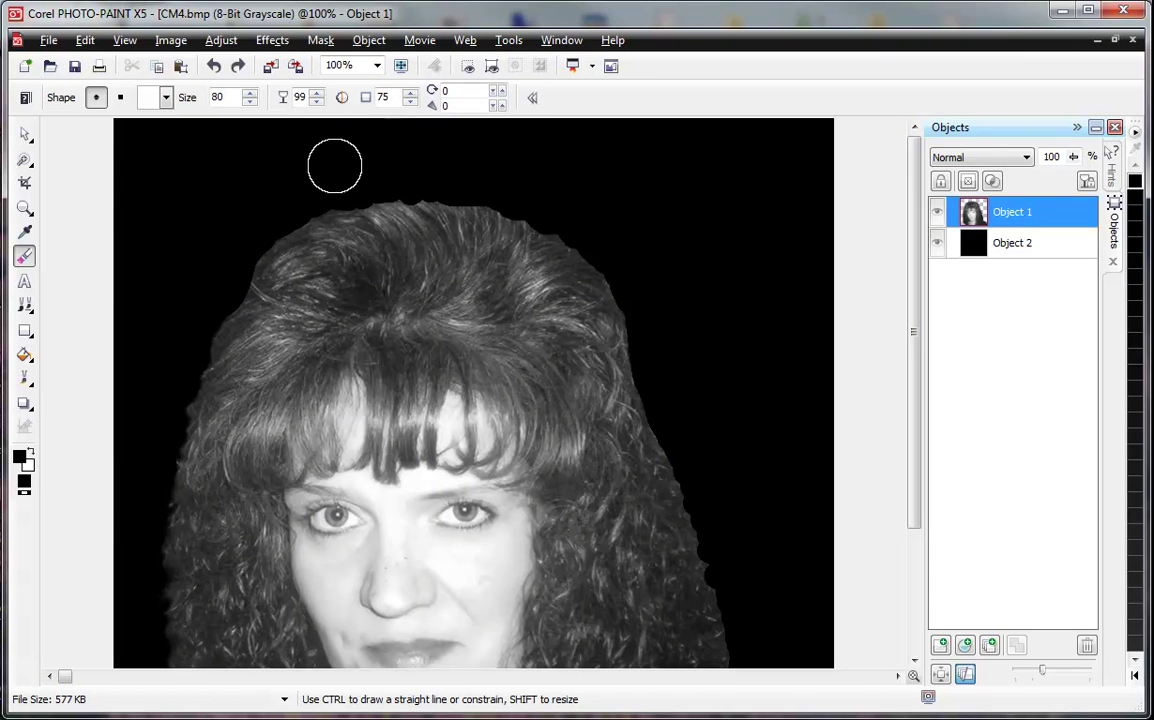
double_click(316, 100)
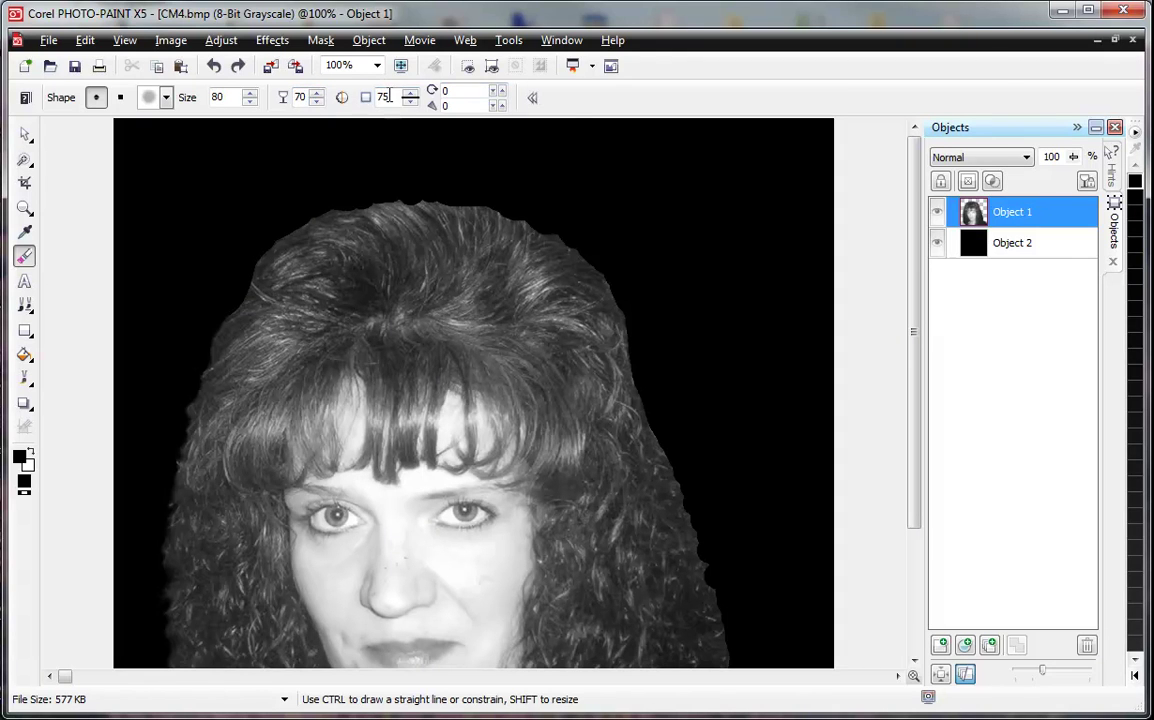
mouse_move(415, 545)
mouse_down()
mouse_move(465, 540)
mouse_move(578, 485)
mouse_up()
key(ctrl+z)
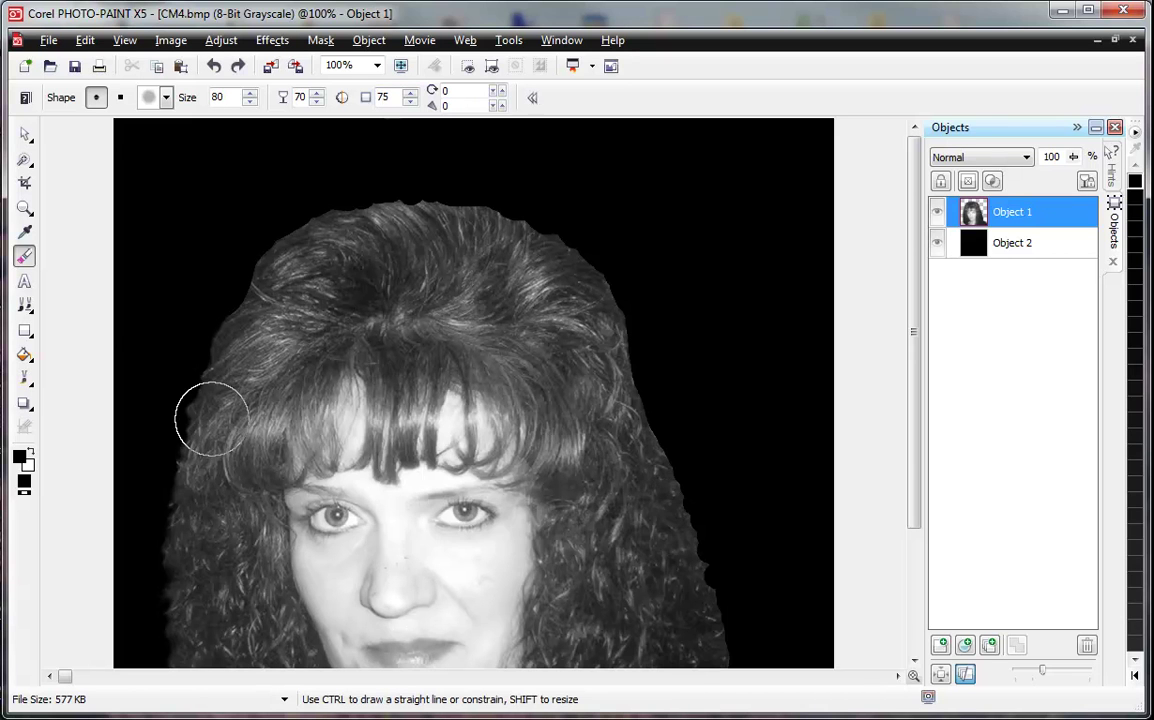
Soften the hair outline on the upper-left side of the head with the eraser, using sizes 18 and 10
scroll(207, 412, up, 2)
scroll(280, 282, down, 1)
mouse_move(258, 365)
shift+mouse_down()
mouse_move(230, 384)
mouse_move(230, 421)
shift+mouse_up()
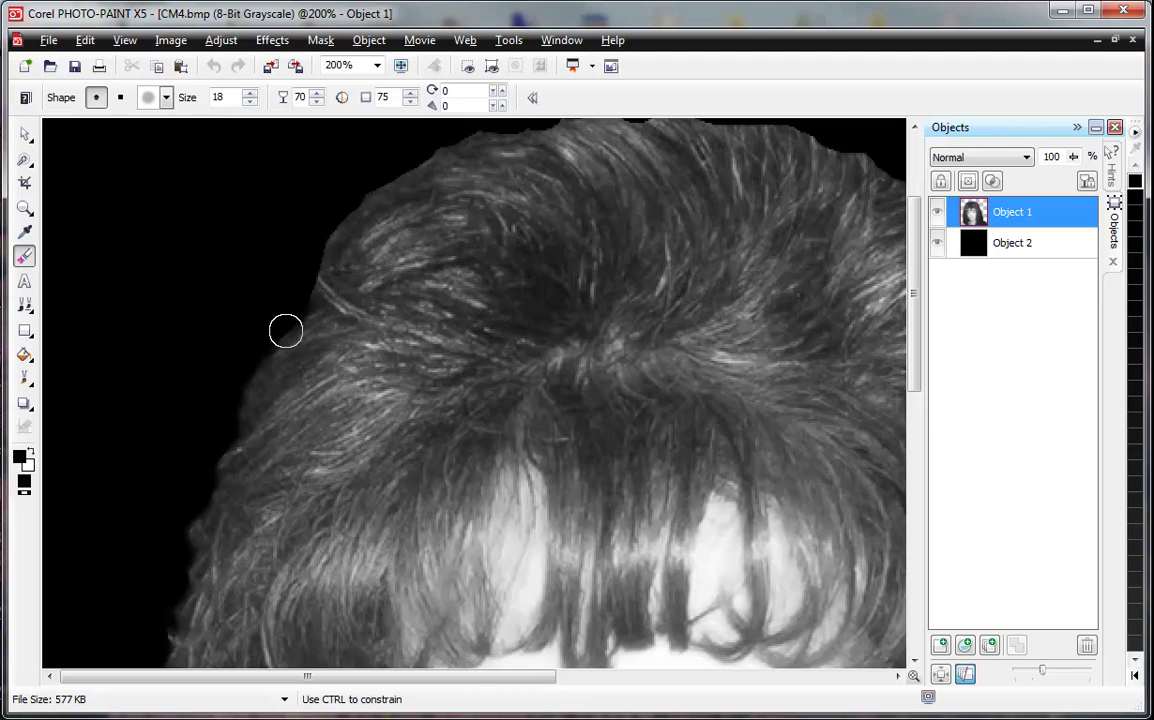
mouse_move(233, 367)
mouse_down()
mouse_move(268, 306)
mouse_move(299, 291)
mouse_move(322, 257)
mouse_move(327, 270)
mouse_move(323, 222)
mouse_move(336, 274)
mouse_move(343, 221)
mouse_move(376, 188)
mouse_move(358, 150)
mouse_up()
mouse_move(357, 204)
mouse_down()
mouse_move(411, 156)
mouse_move(479, 137)
mouse_move(374, 195)
mouse_move(320, 205)
mouse_up()
Blend the bumpy hair outline along the left part of the crown into the black with the size 10 eraser
scroll(351, 226, down, 1)
scroll(317, 237, up, 1)
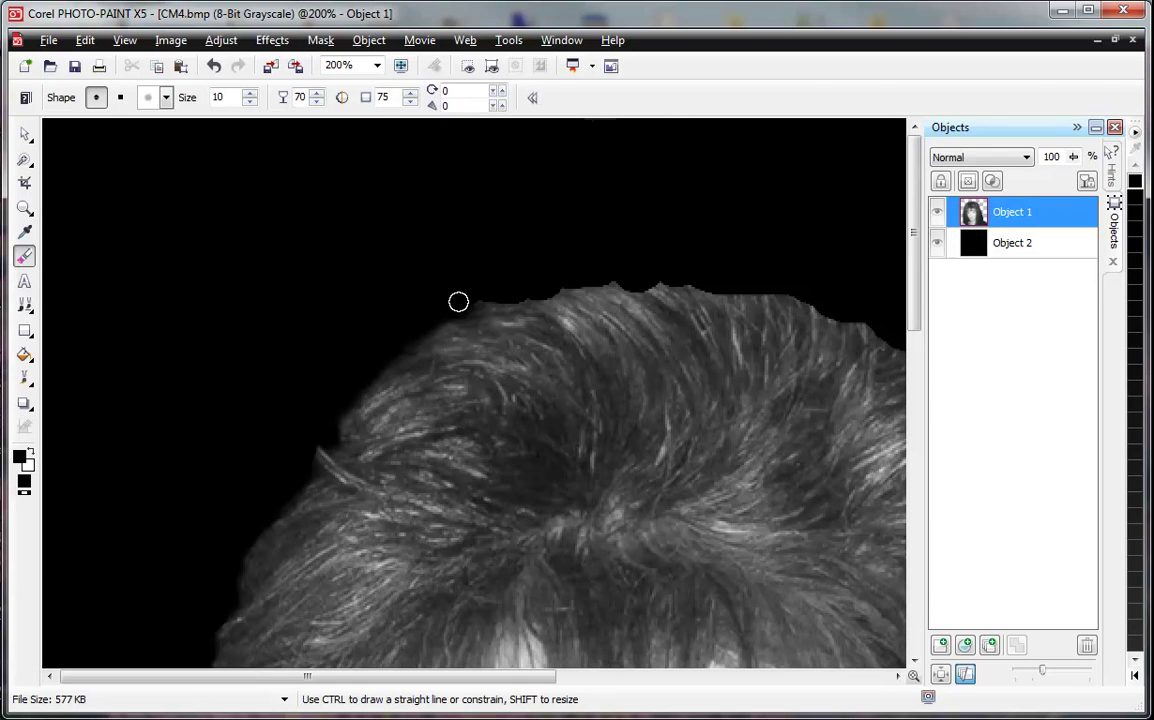
drag(454, 307, 482, 303)
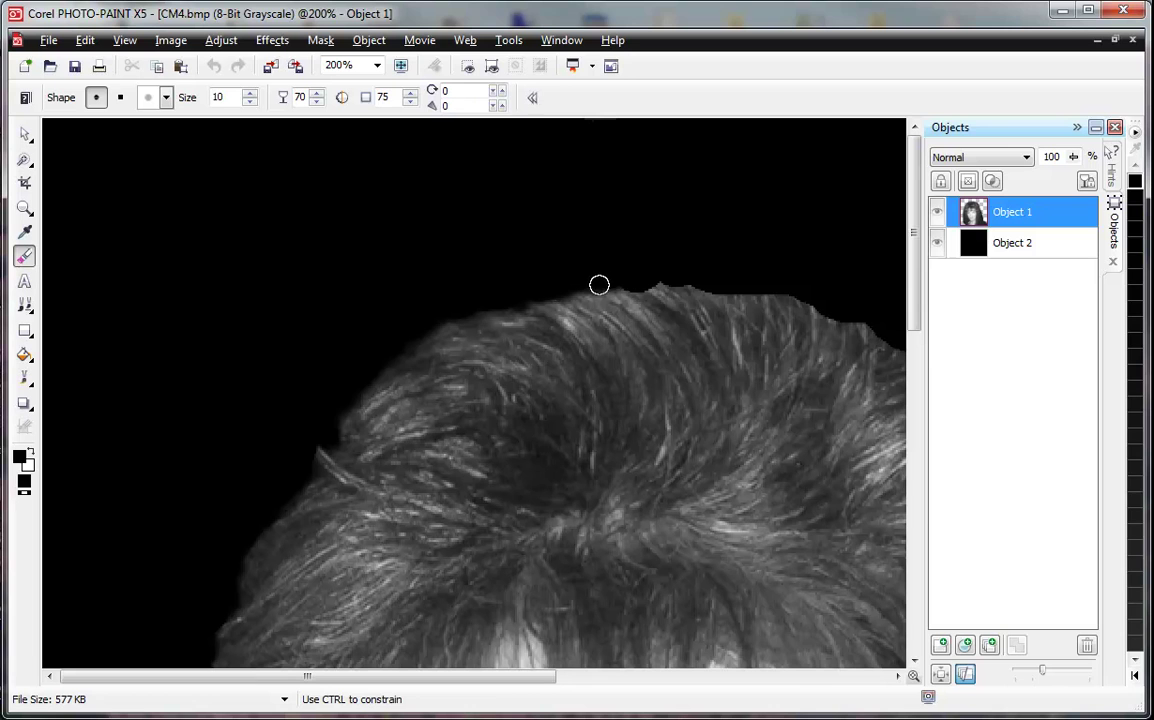
scroll(534, 256, down, 1)
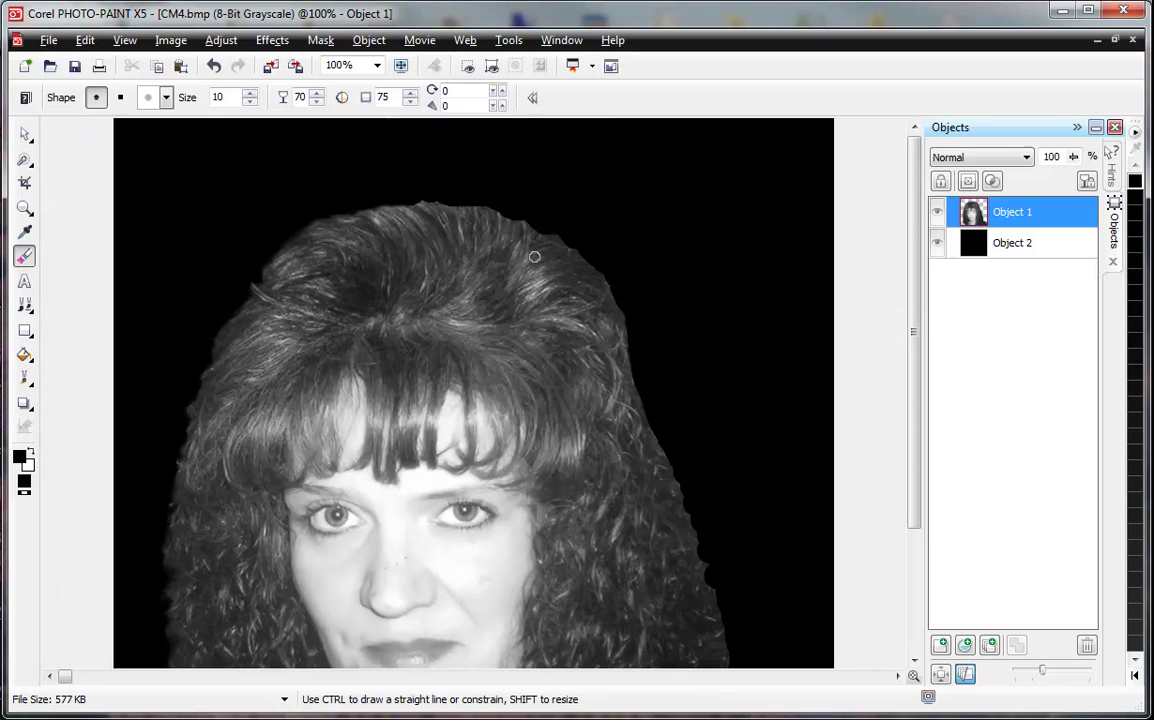
Add a new object between the portrait and the black background and paint white behind the crown and right hair edge with the size 217 brush
click(25, 378)
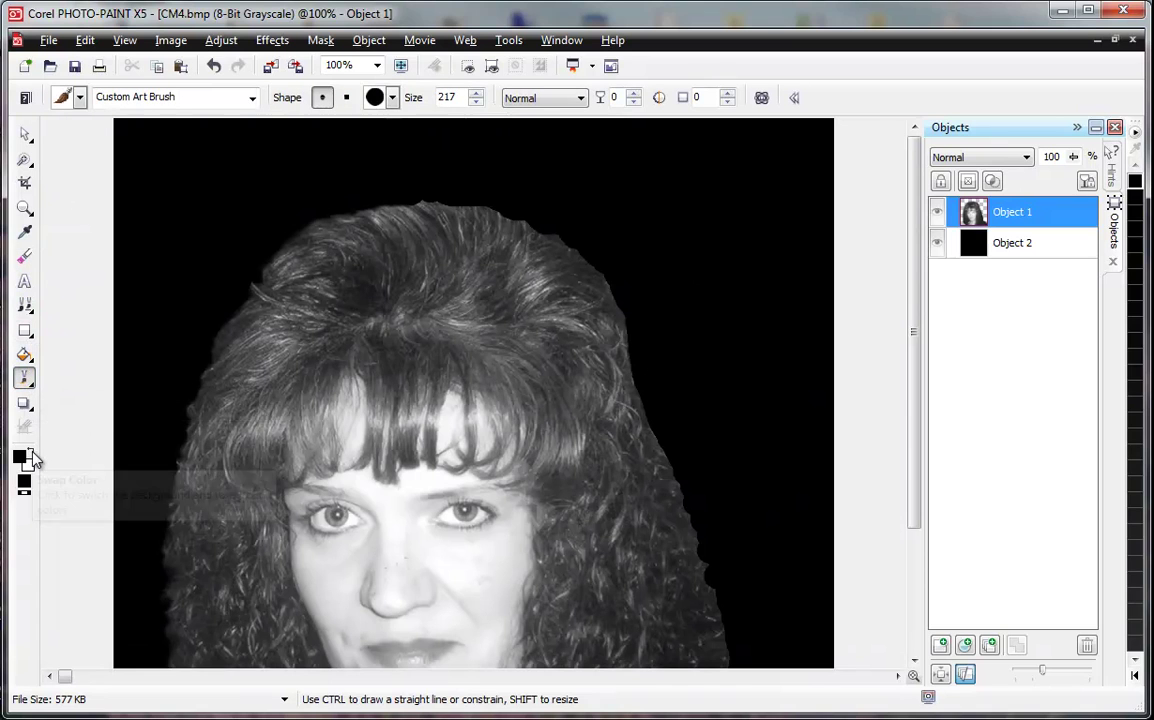
click(30, 451)
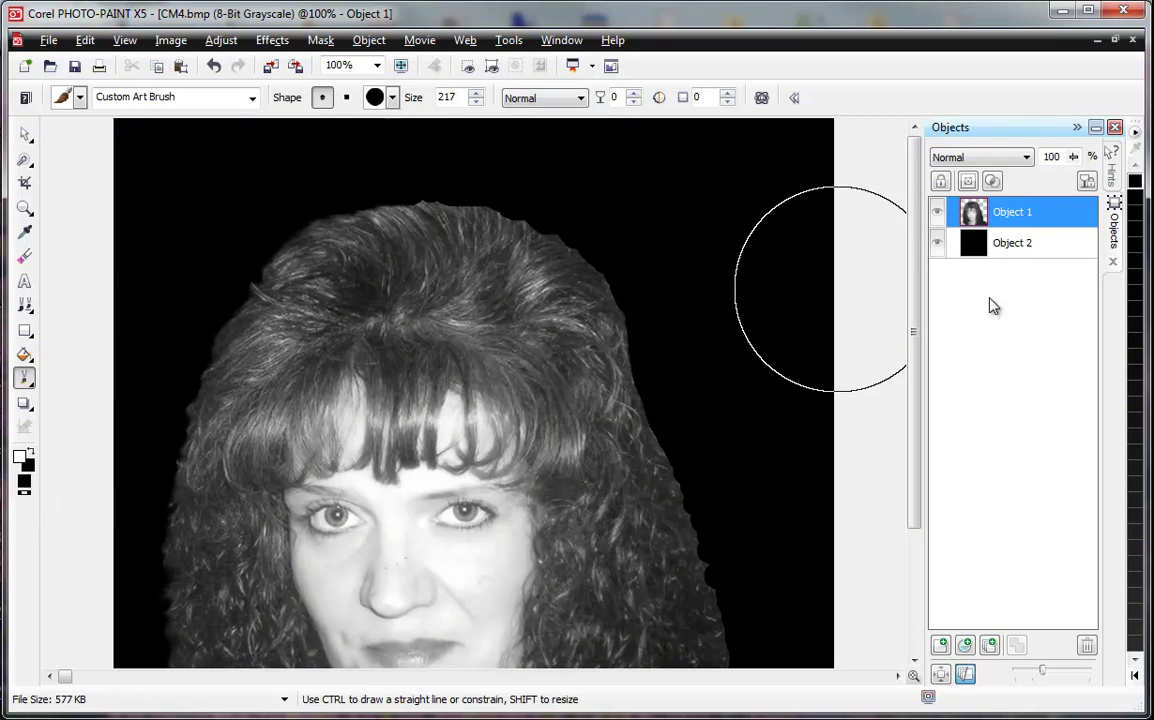
click(1014, 247)
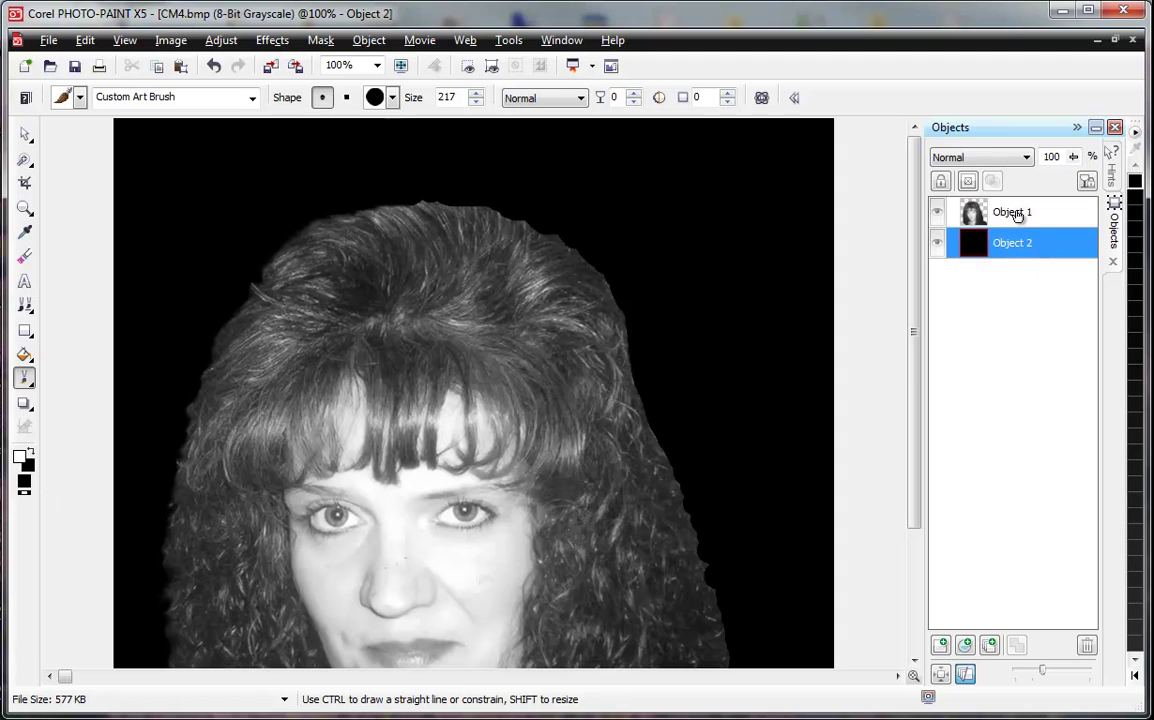
click(941, 646)
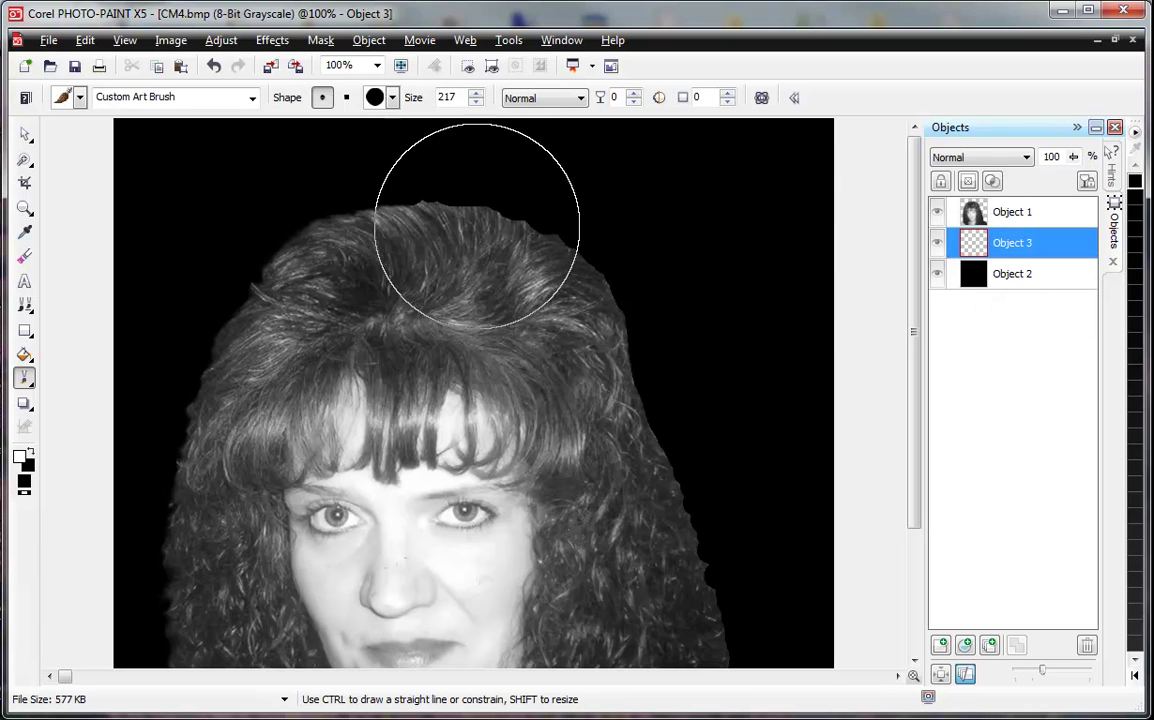
mouse_move(470, 255)
mouse_down()
mouse_move(398, 268)
mouse_move(397, 206)
mouse_move(459, 208)
mouse_move(525, 265)
mouse_move(582, 380)
mouse_move(657, 489)
mouse_move(665, 528)
mouse_up()
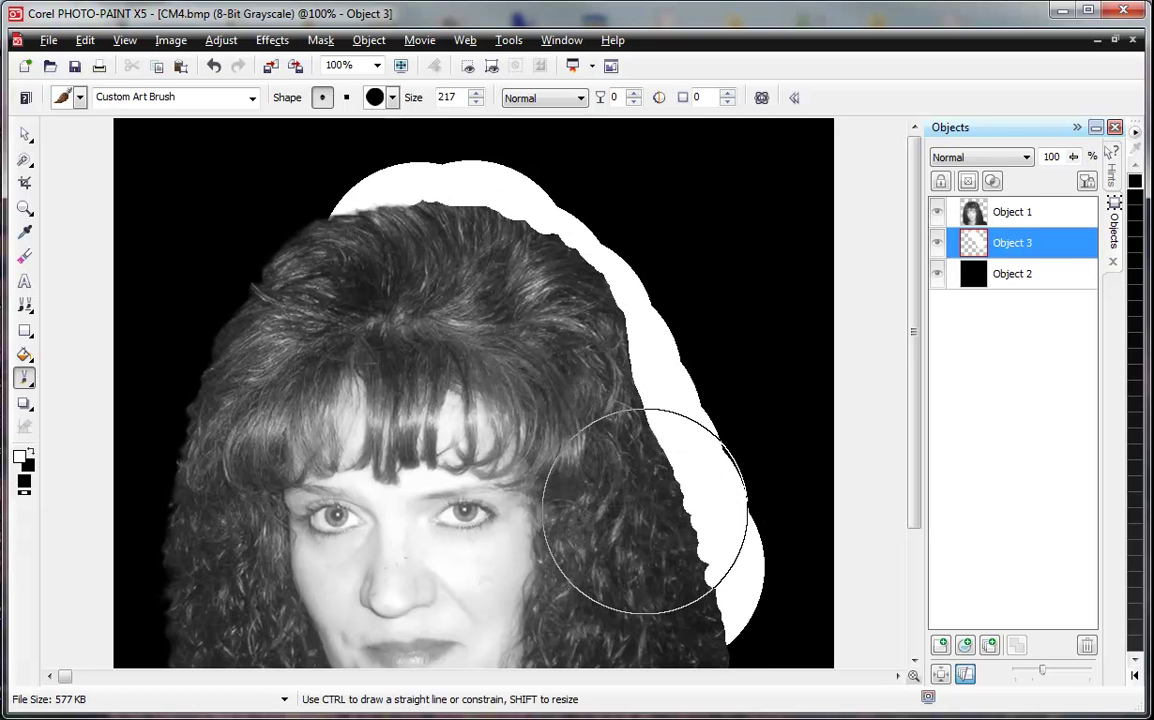
Paint white behind the left hair edge down to the image's lower edge and above the right shoulder with the size 217 brush
mouse_move(489, 266)
mouse_down()
mouse_move(364, 290)
mouse_move(285, 361)
mouse_move(244, 452)
mouse_move(222, 651)
mouse_up()
scroll(389, 384, down, 1)
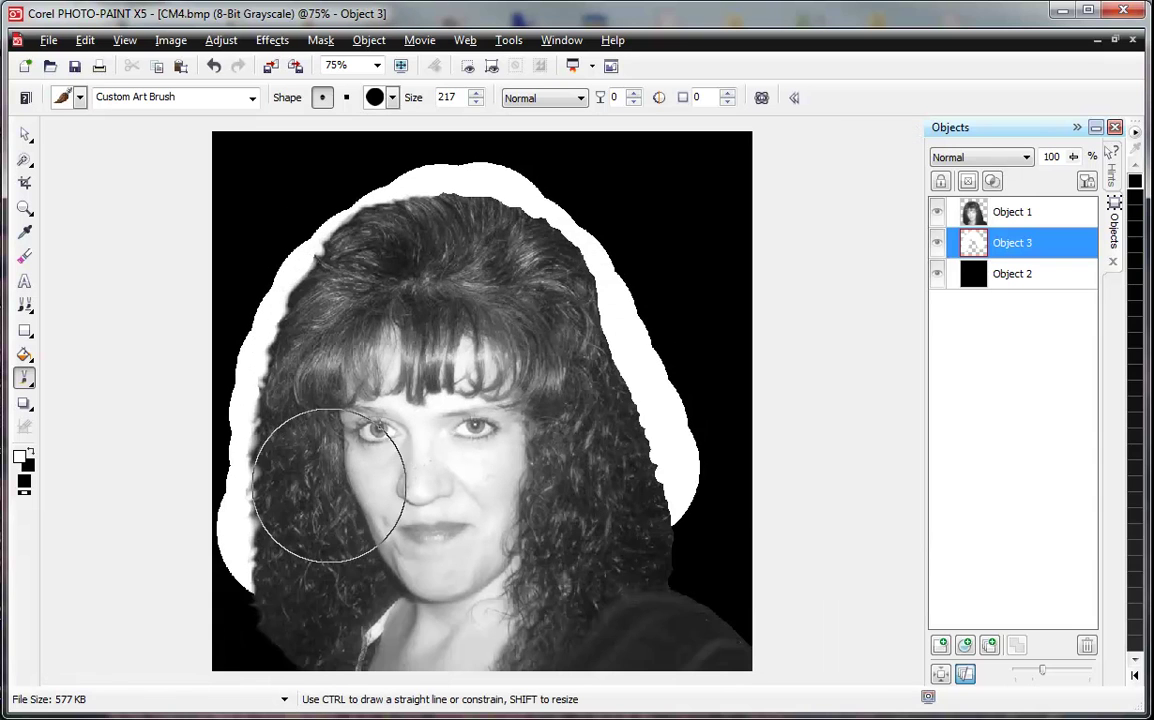
mouse_move(304, 612)
mouse_down()
mouse_move(301, 594)
mouse_move(327, 617)
mouse_up()
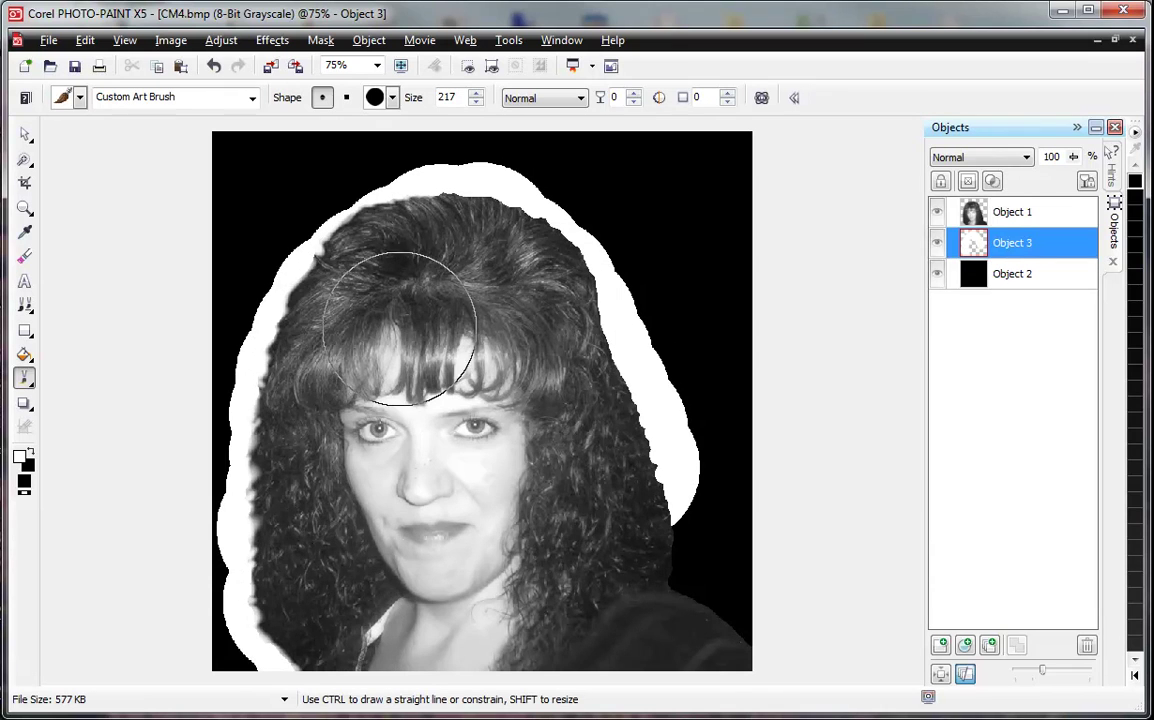
scroll(445, 237, up, 1)
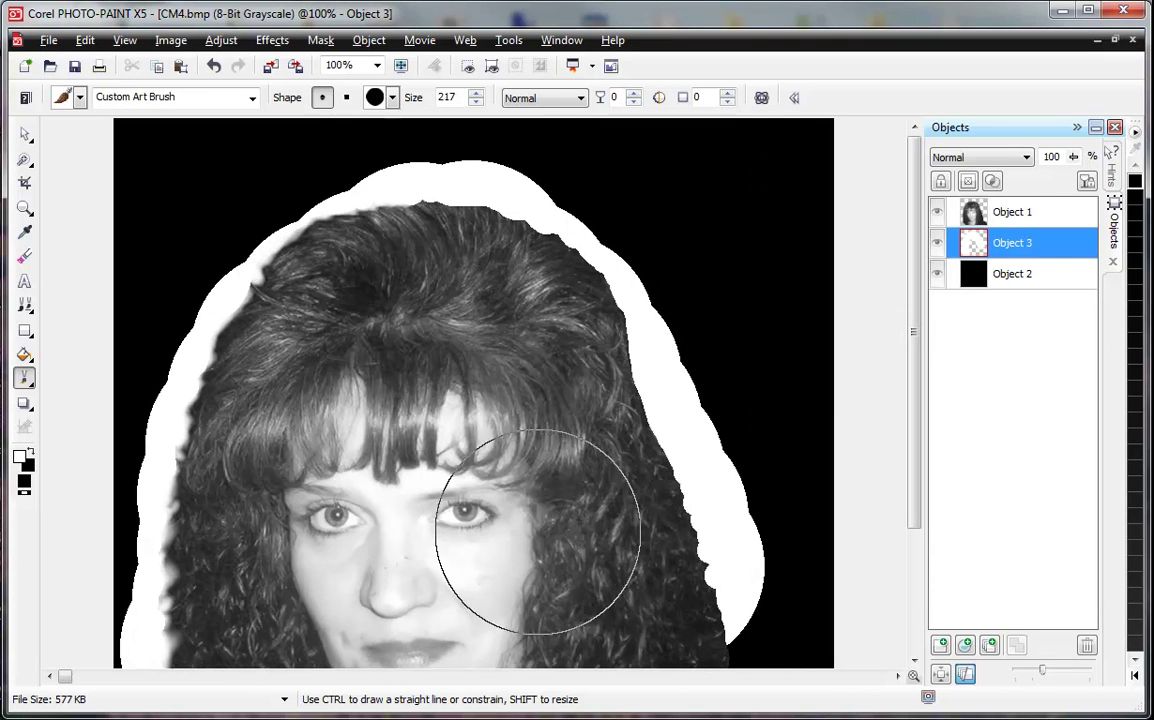
scroll(548, 531, down, 1)
scroll(554, 514, down, 1)
drag(562, 476, 644, 585)
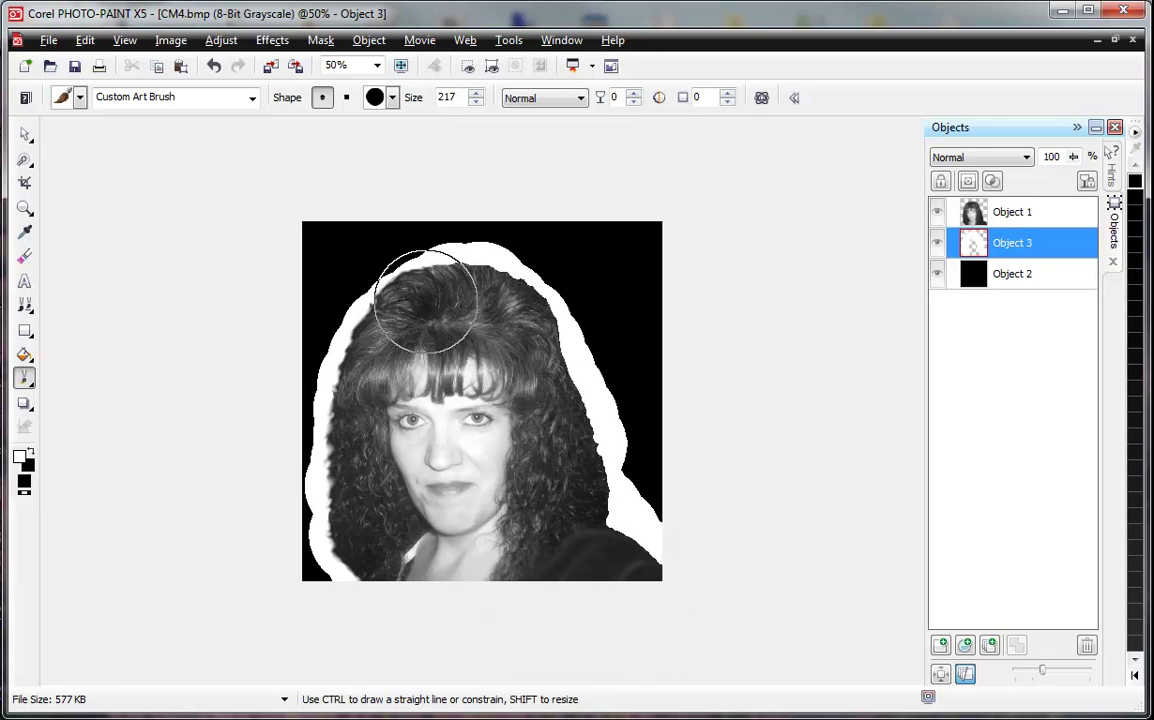
Soften the lower-left hair edge on the portrait object with the Eraser at size 30 and transparency 25
scroll(390, 275, up, 1)
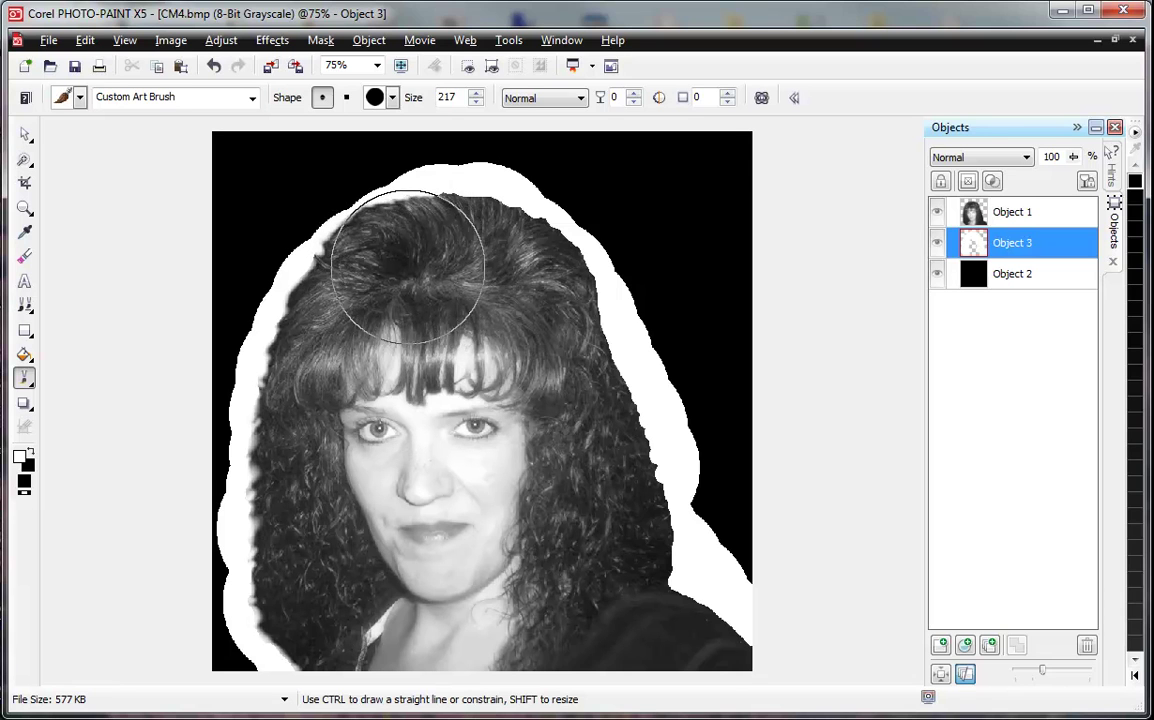
scroll(276, 600, up, 2)
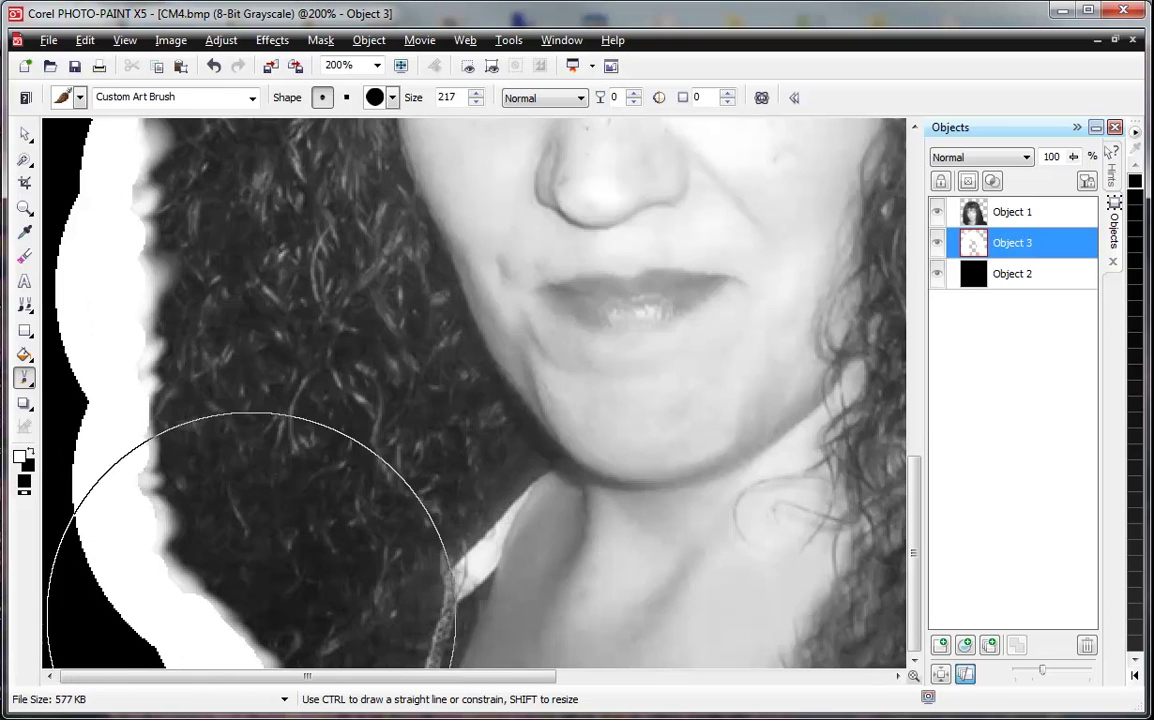
scroll(206, 373, down, 1)
scroll(301, 502, up, 1)
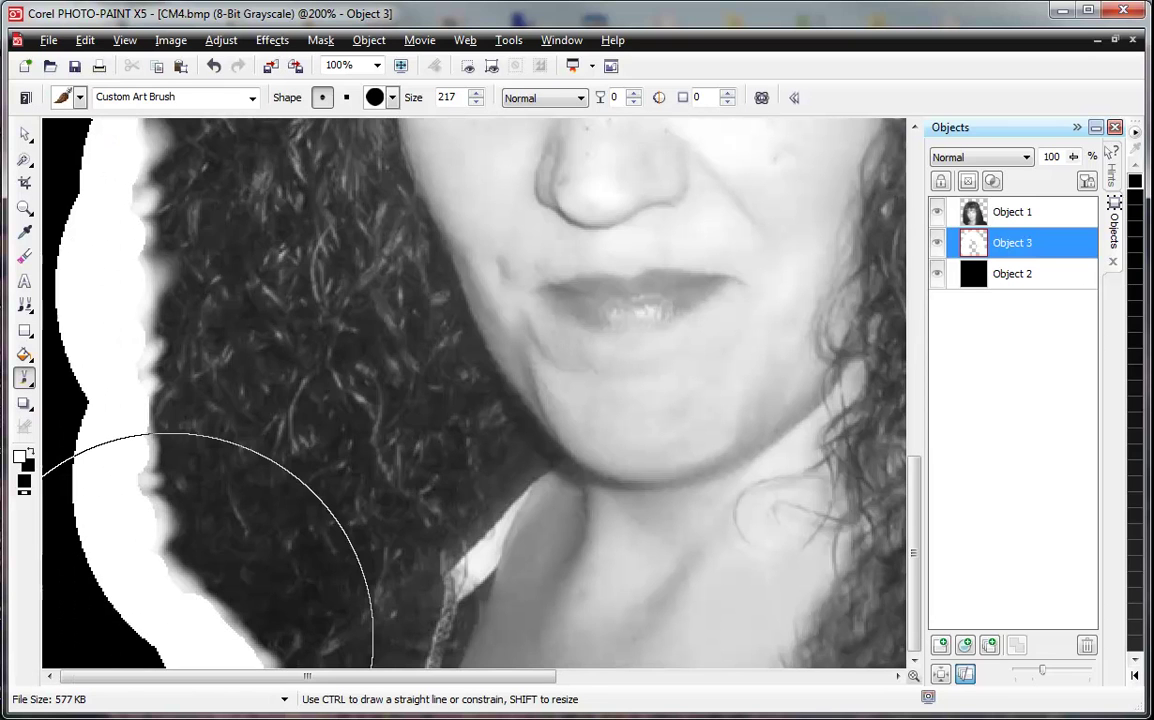
click(25, 238)
click(24, 256)
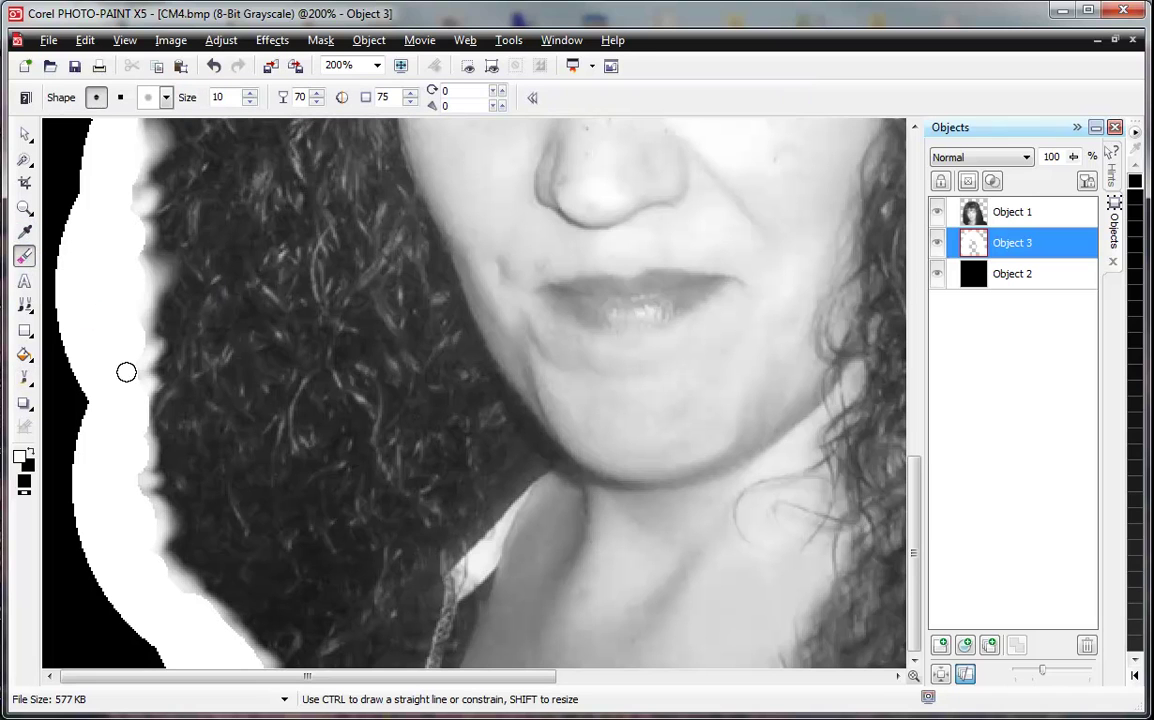
click(996, 213)
mouse_move(175, 598)
shift+mouse_down()
mouse_move(188, 611)
mouse_move(144, 558)
mouse_move(137, 523)
mouse_move(142, 540)
shift+mouse_up()
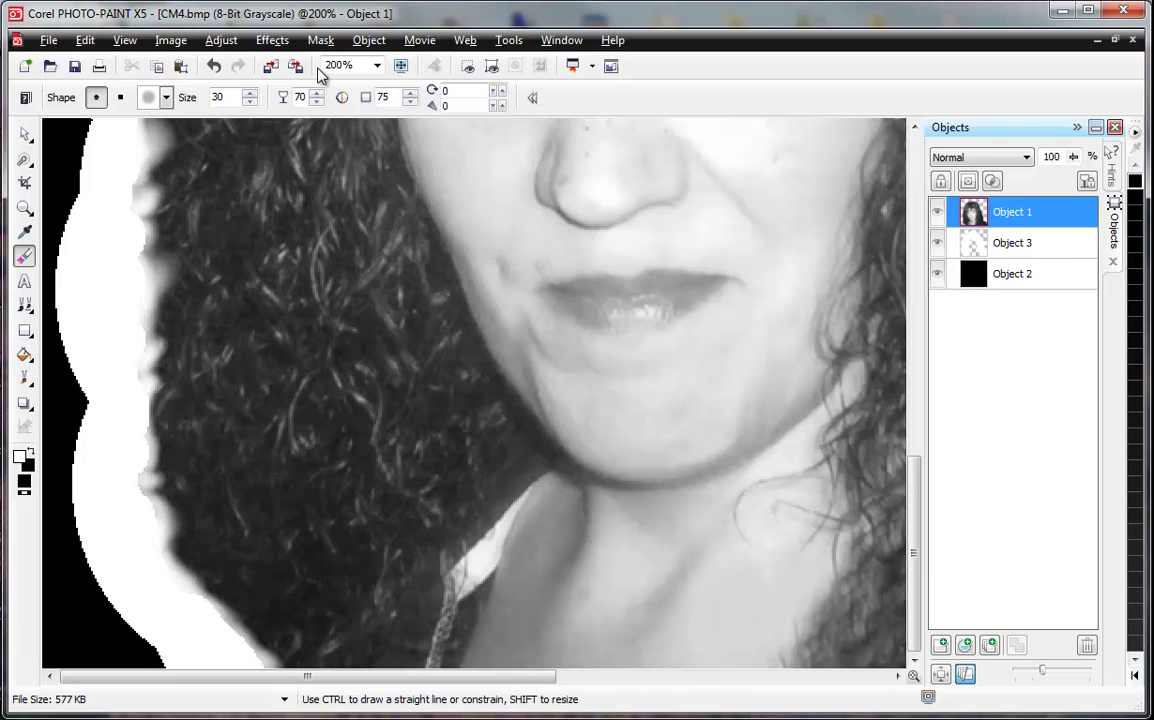
drag(305, 97, 284, 102)
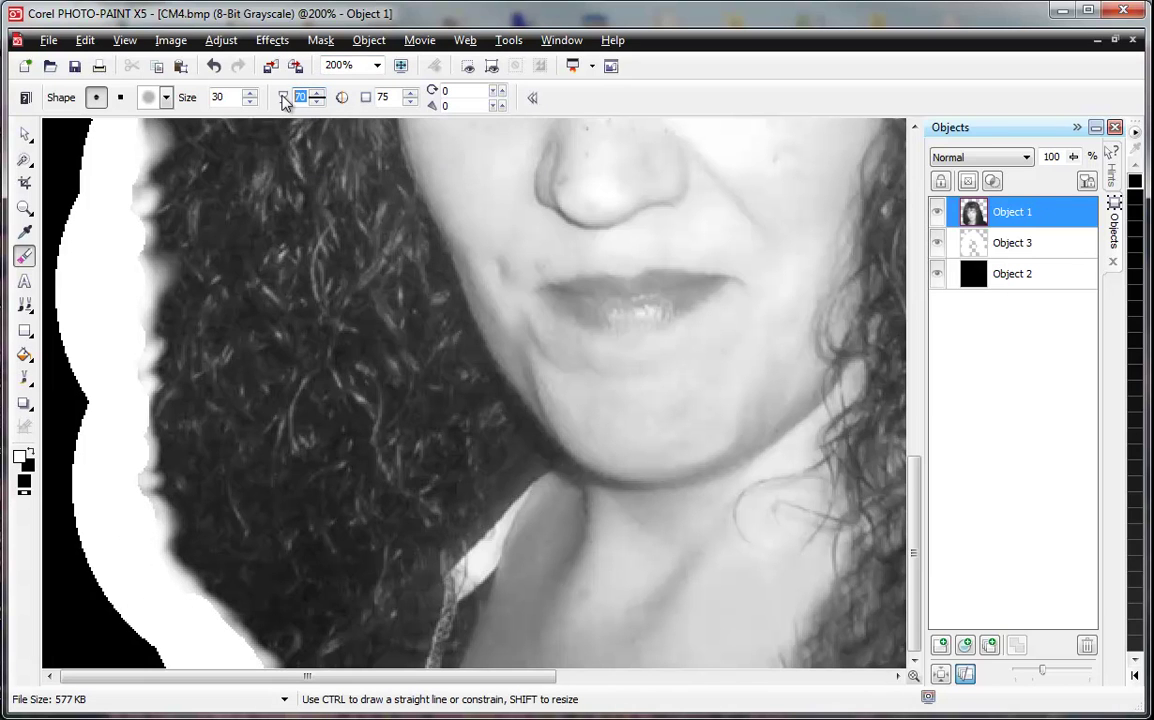
text(25)
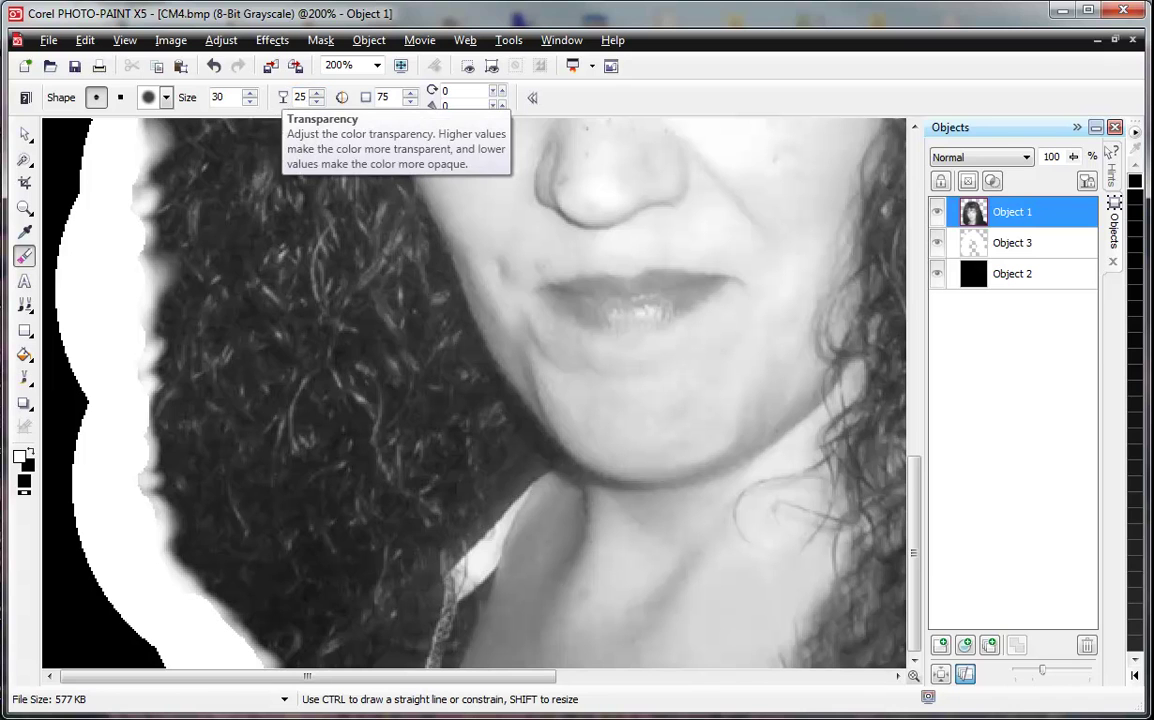
mouse_move(152, 515)
mouse_down()
mouse_move(123, 497)
mouse_move(132, 464)
mouse_move(118, 314)
mouse_move(132, 341)
mouse_move(122, 212)
mouse_up()
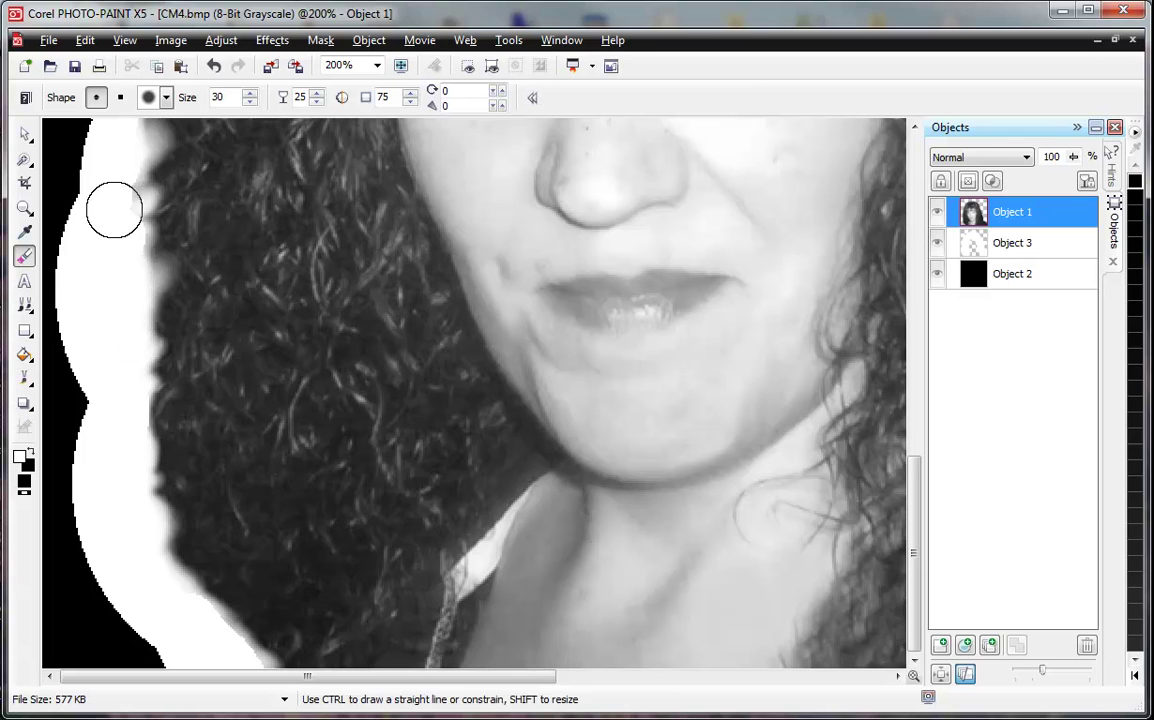
Continue softening the left hair edge beside the cheek, changing the eraser to size 37 and transparency 50
scroll(122, 210, down, 1)
scroll(166, 468, up, 1)
drag(134, 384, 139, 277)
click(299, 96)
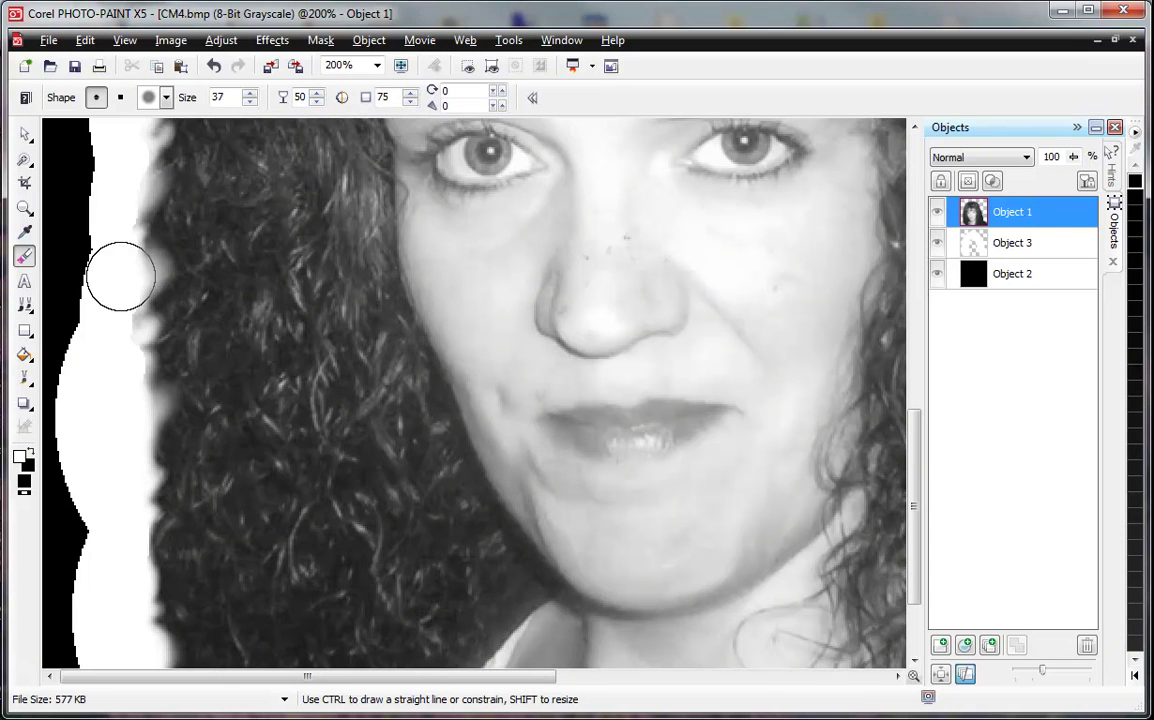
mouse_move(130, 278)
mouse_down()
mouse_move(109, 345)
mouse_move(131, 316)
mouse_move(131, 399)
mouse_move(140, 180)
mouse_up()
key(F3)
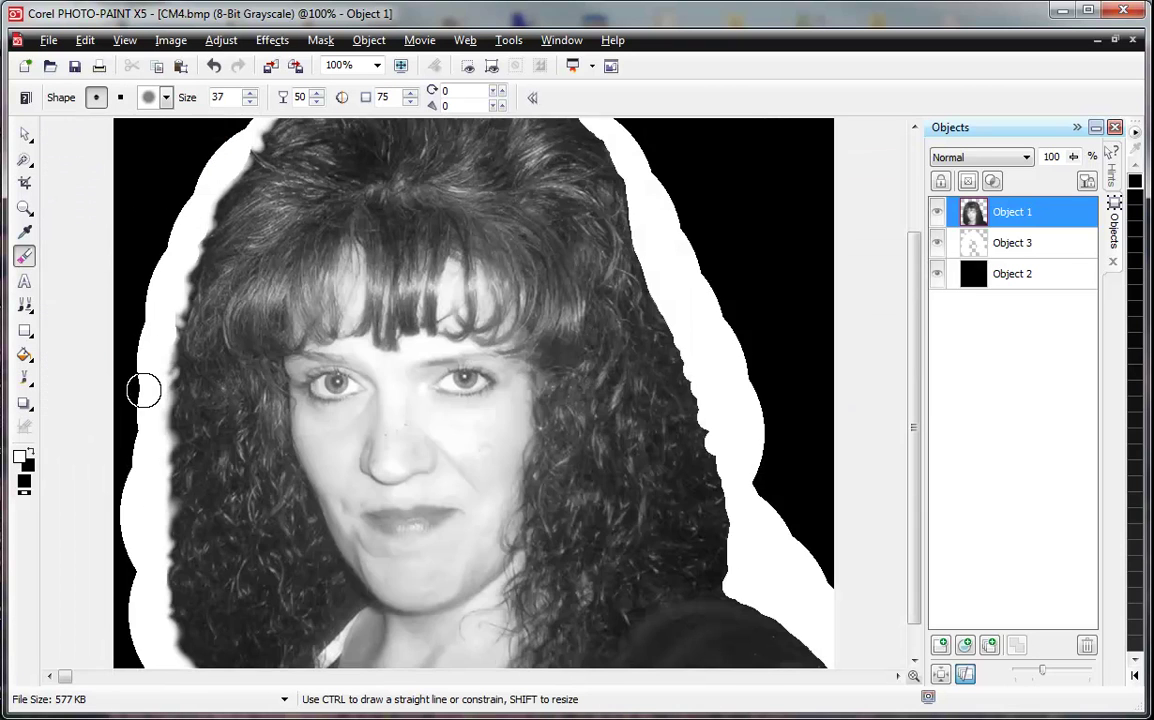
Soften the left hair edge from eye level up past the bangs with the size 37 eraser
scroll(167, 386, up, 1)
mouse_move(142, 391)
mouse_down()
mouse_move(130, 350)
mouse_move(126, 432)
mouse_up()
mouse_move(154, 244)
mouse_down()
mouse_move(138, 320)
mouse_move(153, 150)
mouse_up()
scroll(216, 146, down, 1)
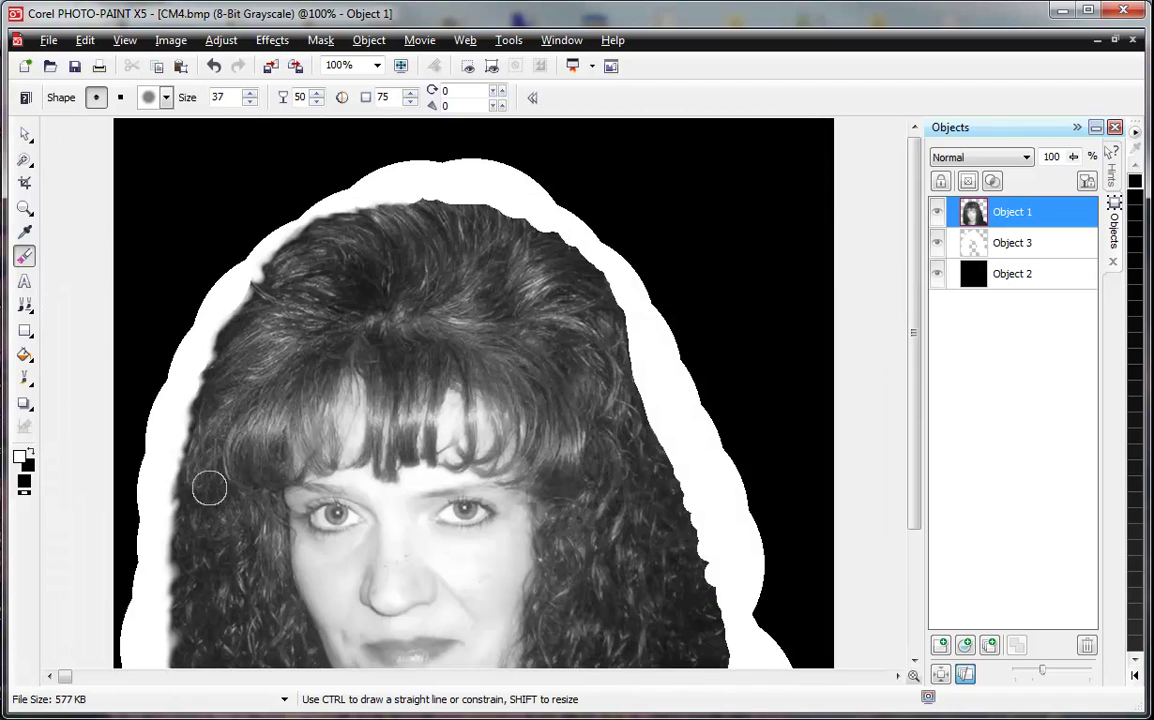
scroll(205, 471, up, 1)
mouse_move(198, 203)
mouse_down()
mouse_move(180, 260)
mouse_move(218, 180)
mouse_move(191, 245)
mouse_move(170, 235)
mouse_up()
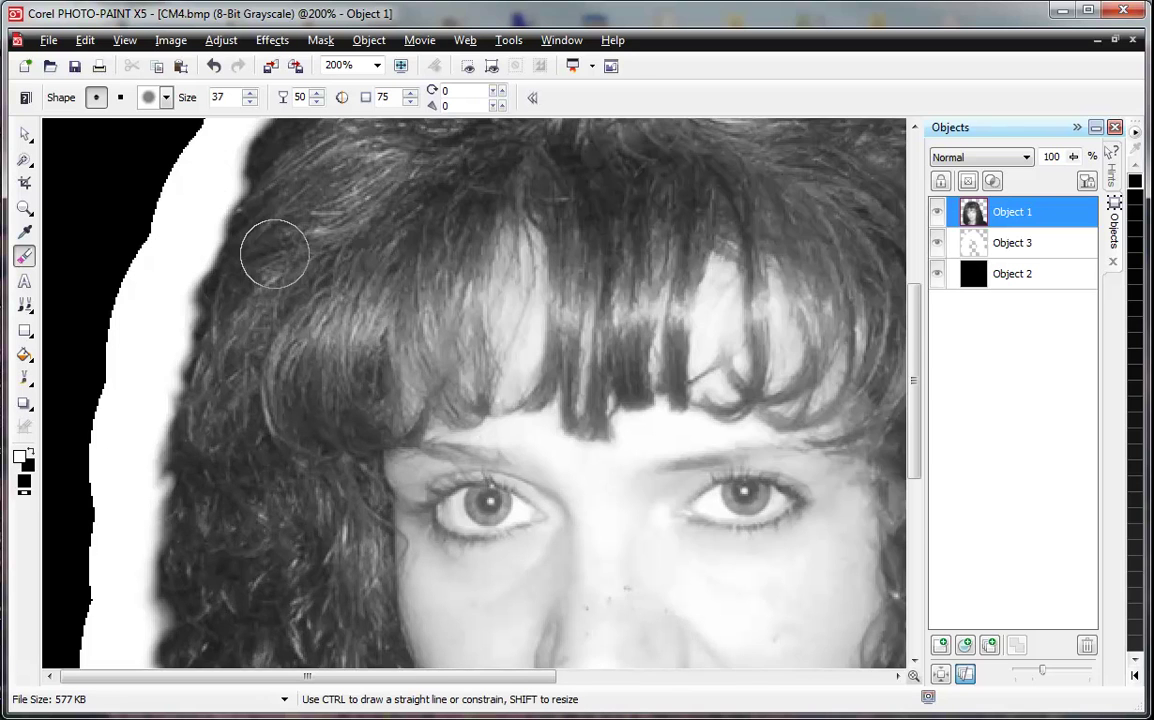
Reduce the eraser size to 22 and soften the upper-left curve of the hair up to the crown
scroll(260, 255, down, 1)
scroll(235, 330, up, 1)
mouse_move(310, 297)
mouse_down()
mouse_move(259, 361)
mouse_move(288, 354)
mouse_move(288, 317)
mouse_move(295, 324)
mouse_move(314, 275)
mouse_move(288, 339)
mouse_move(227, 407)
mouse_up()
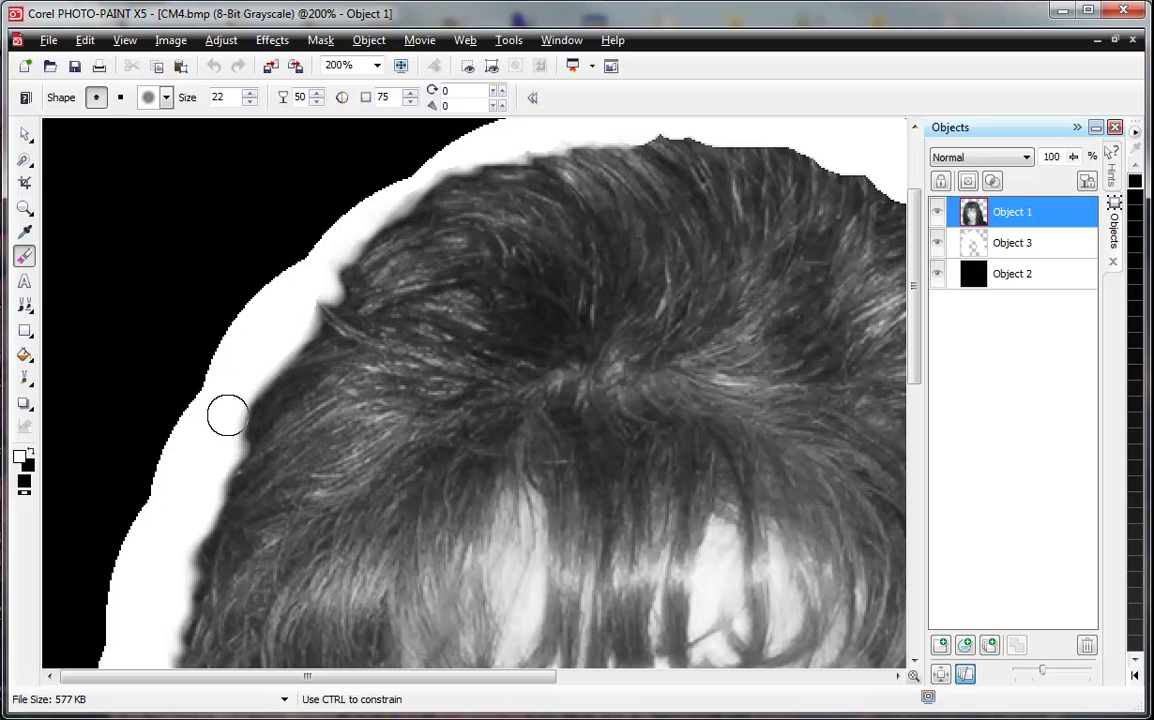
mouse_move(304, 304)
mouse_down()
mouse_move(301, 314)
mouse_move(304, 278)
mouse_up()
drag(413, 184, 395, 196)
mouse_move(464, 150)
mouse_down()
mouse_move(411, 180)
mouse_move(475, 155)
mouse_up()
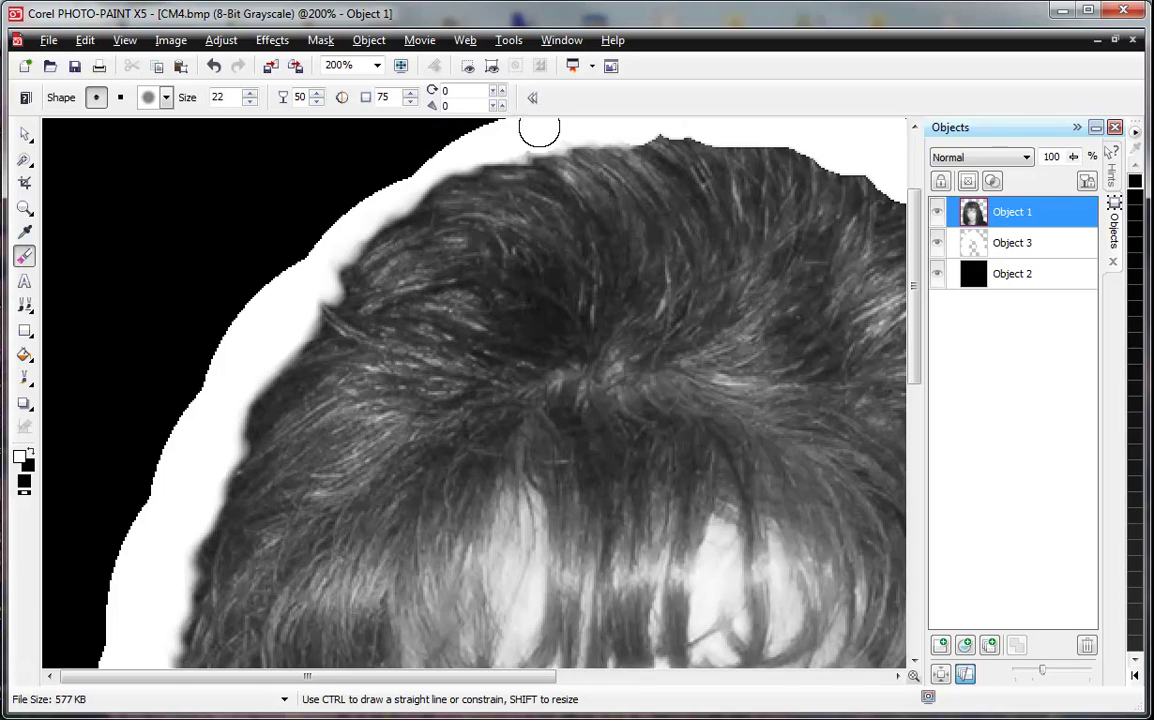
mouse_move(562, 131)
mouse_down()
mouse_move(511, 145)
mouse_move(569, 129)
mouse_move(660, 134)
mouse_up()
Fade the small peak on top of the crown and reduce the eraser size to 13
scroll(797, 222, down, 1)
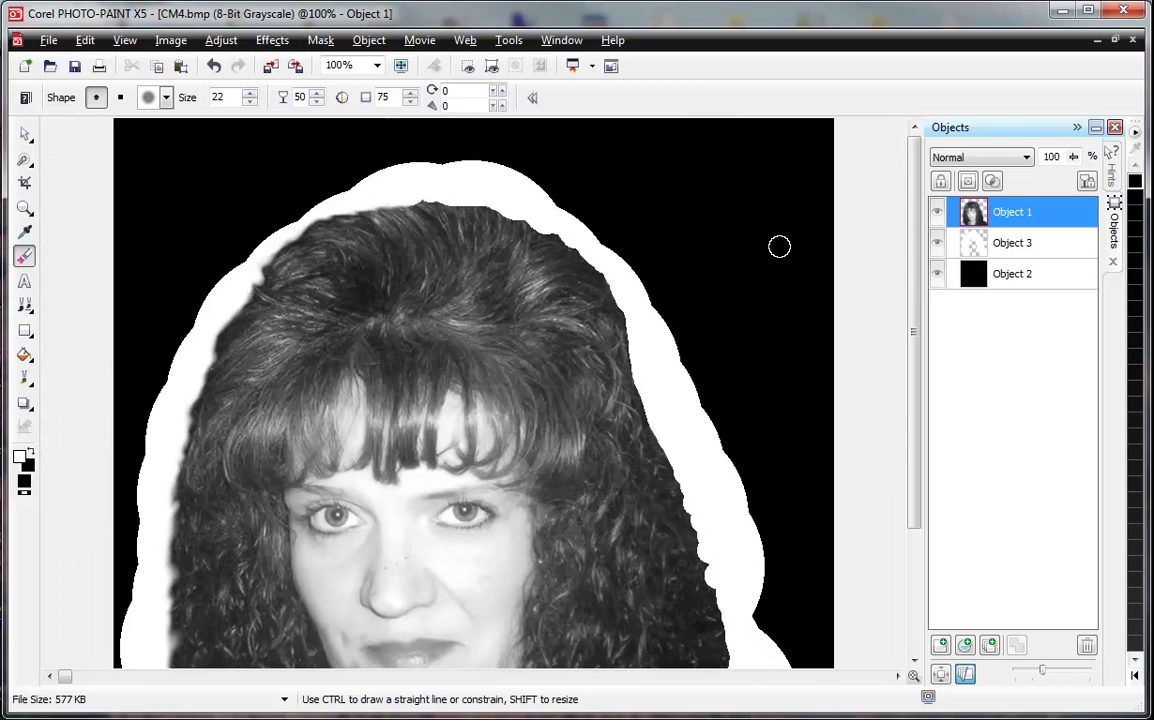
scroll(534, 217, up, 1)
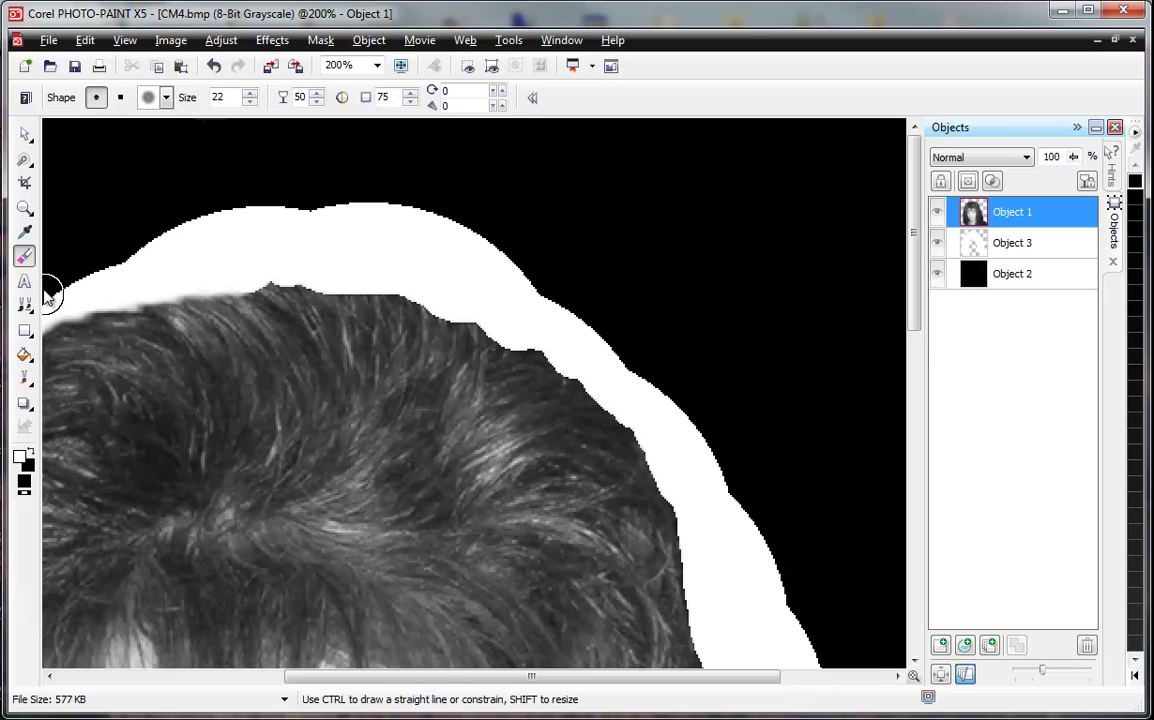
mouse_move(263, 276)
mouse_down()
mouse_move(245, 272)
mouse_move(255, 262)
mouse_move(269, 279)
mouse_up()
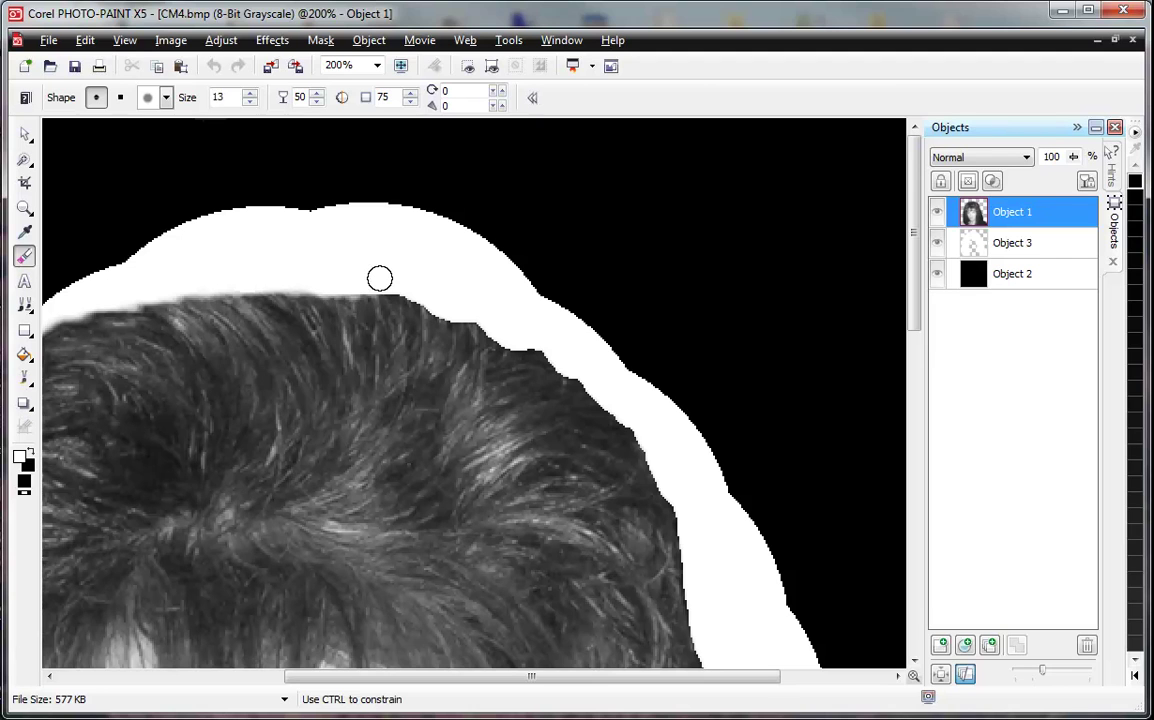
Try to smooth the bumpy top edge of the crown with the size 13 eraser and undo the attempts
mouse_move(409, 311)
mouse_down()
mouse_move(409, 299)
mouse_move(359, 282)
mouse_up()
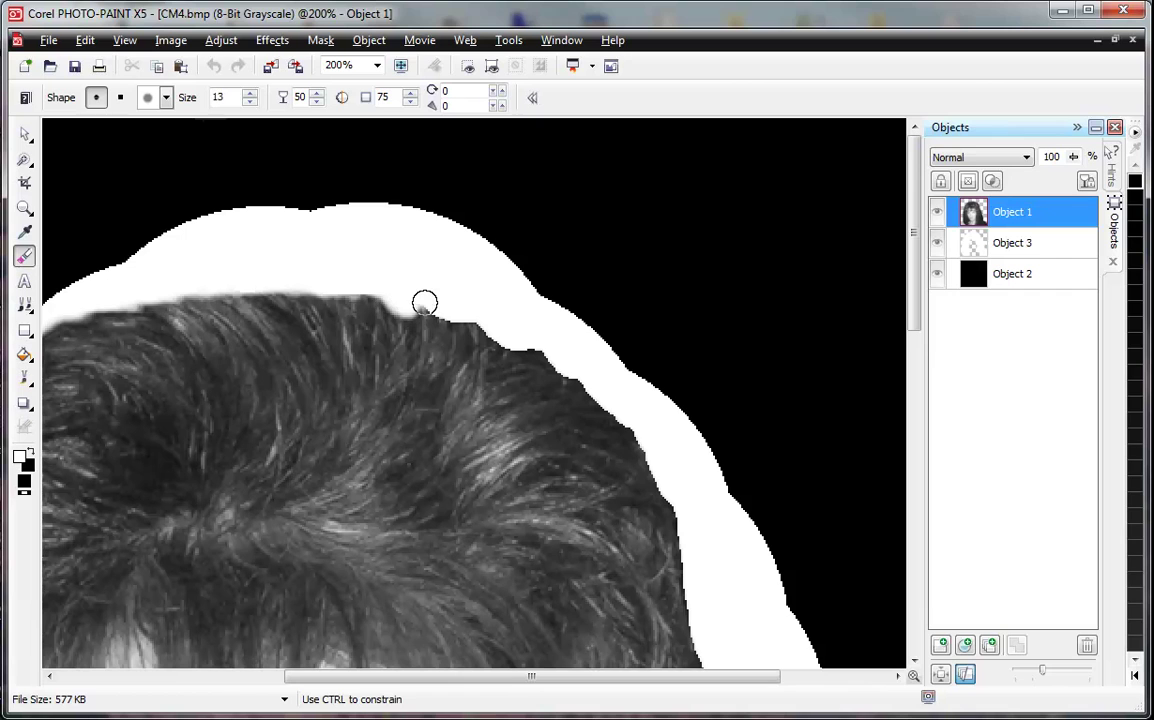
key(ctrl+z)
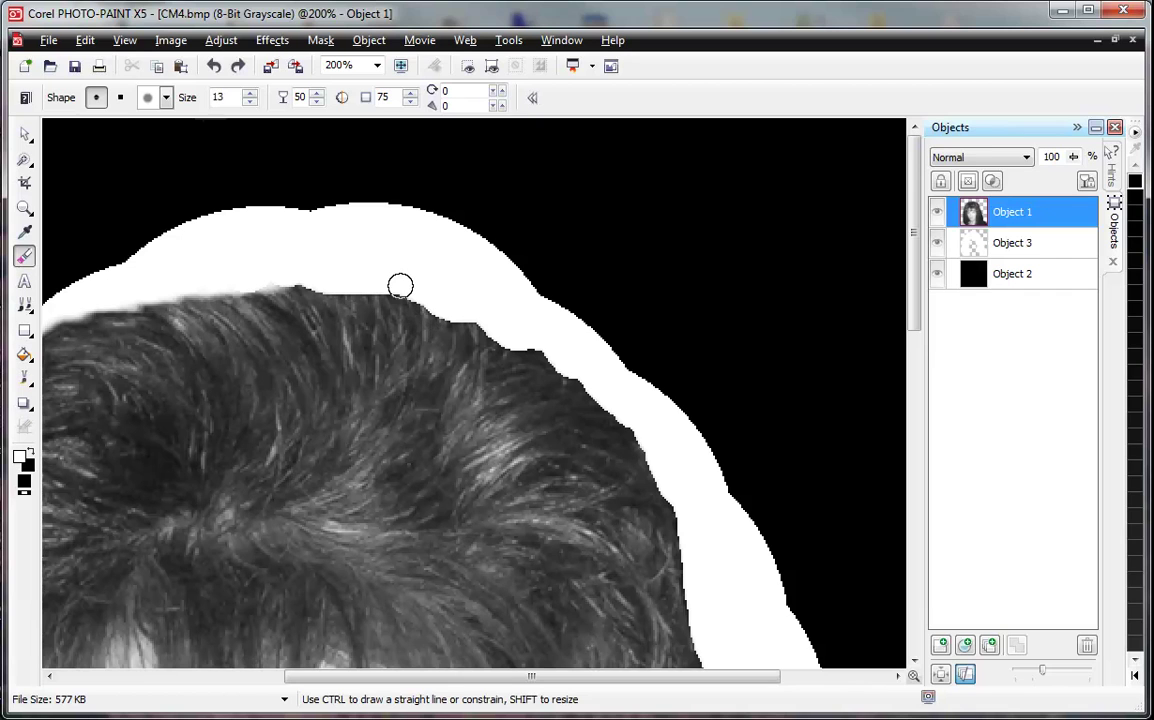
drag(400, 287, 409, 298)
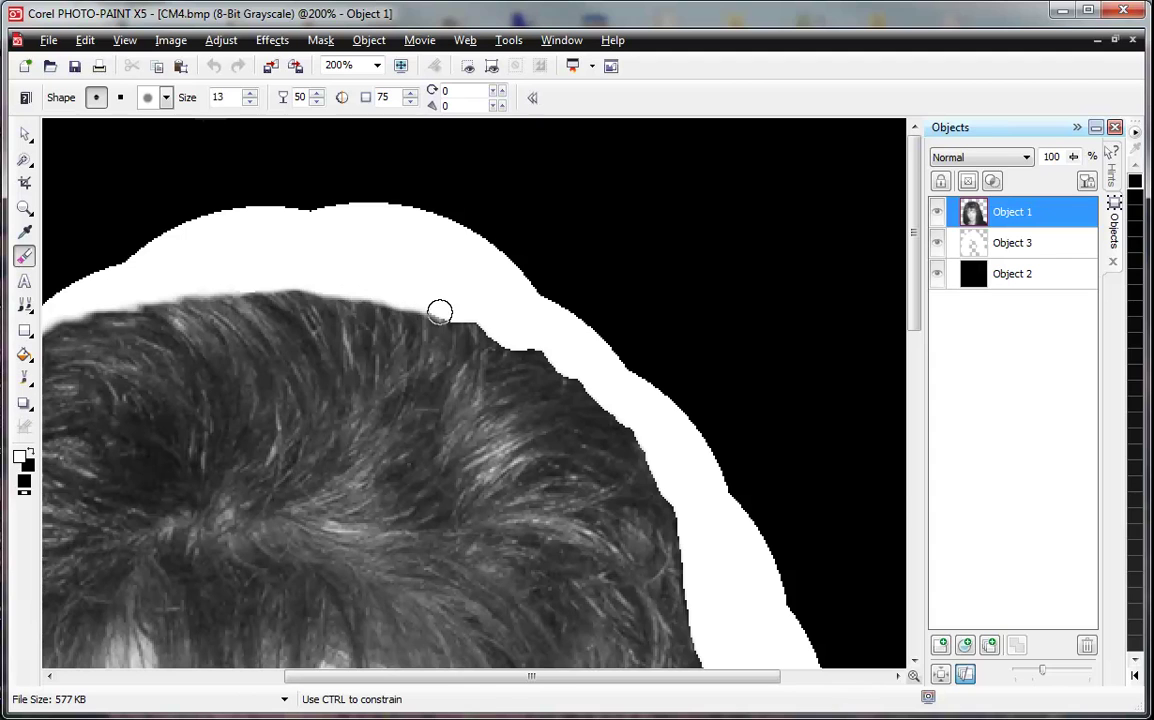
mouse_move(462, 319)
mouse_down()
mouse_move(489, 332)
mouse_move(484, 316)
mouse_move(533, 351)
mouse_move(452, 455)
mouse_up()
key(ctrl+z)
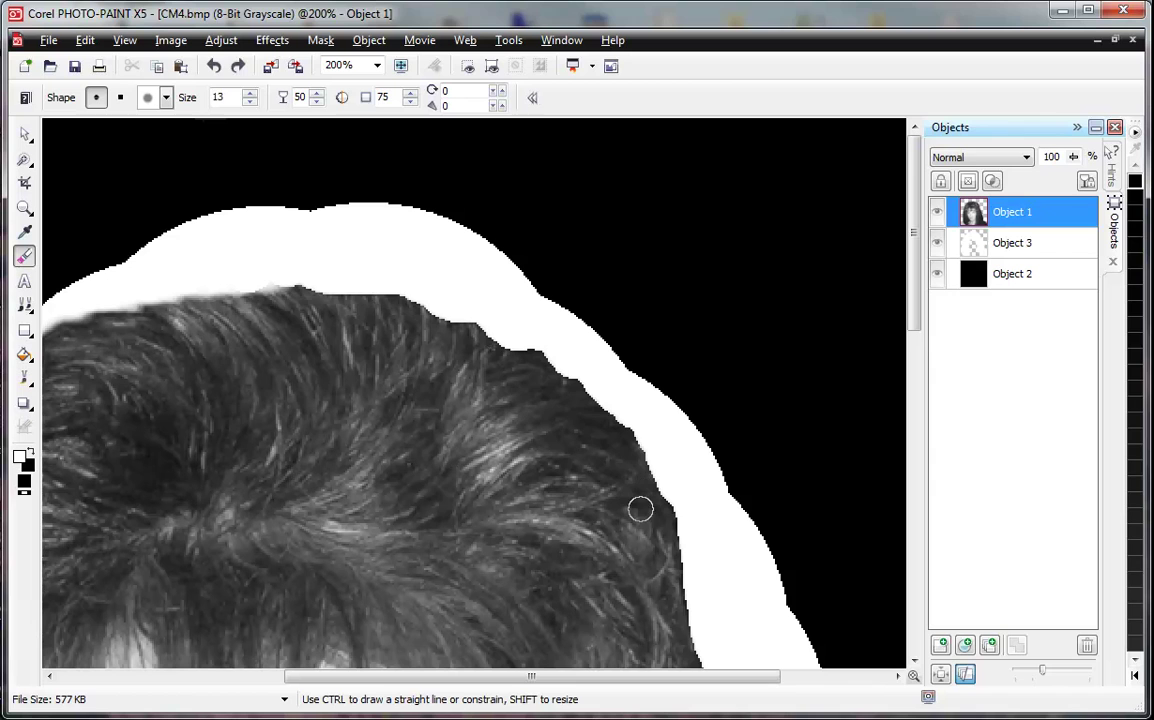
Soften the hair edge from the top of the crown down its right slope with the size 13 eraser, comparing strokes with undo and redo
mouse_move(265, 279)
mouse_down()
mouse_move(322, 289)
mouse_move(322, 273)
mouse_move(341, 291)
mouse_move(397, 295)
mouse_move(374, 289)
mouse_move(392, 286)
mouse_move(445, 312)
mouse_up()
key(ctrl+z)
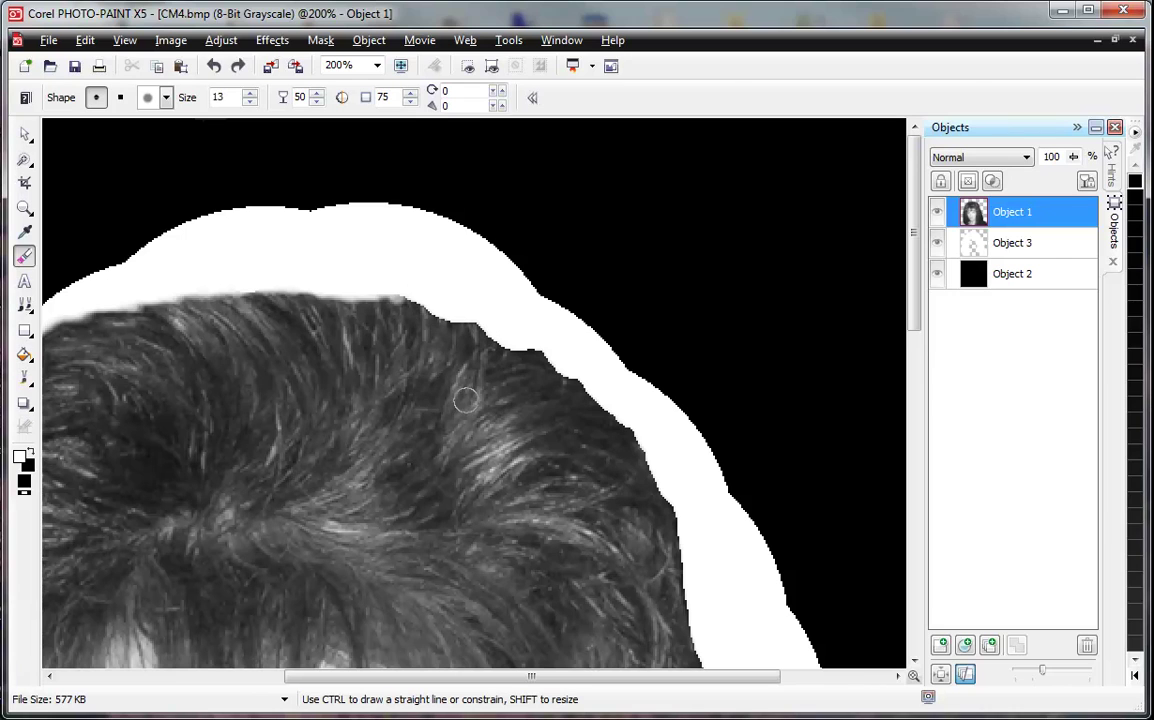
key(ctrl+z)
key(ctrl+z)
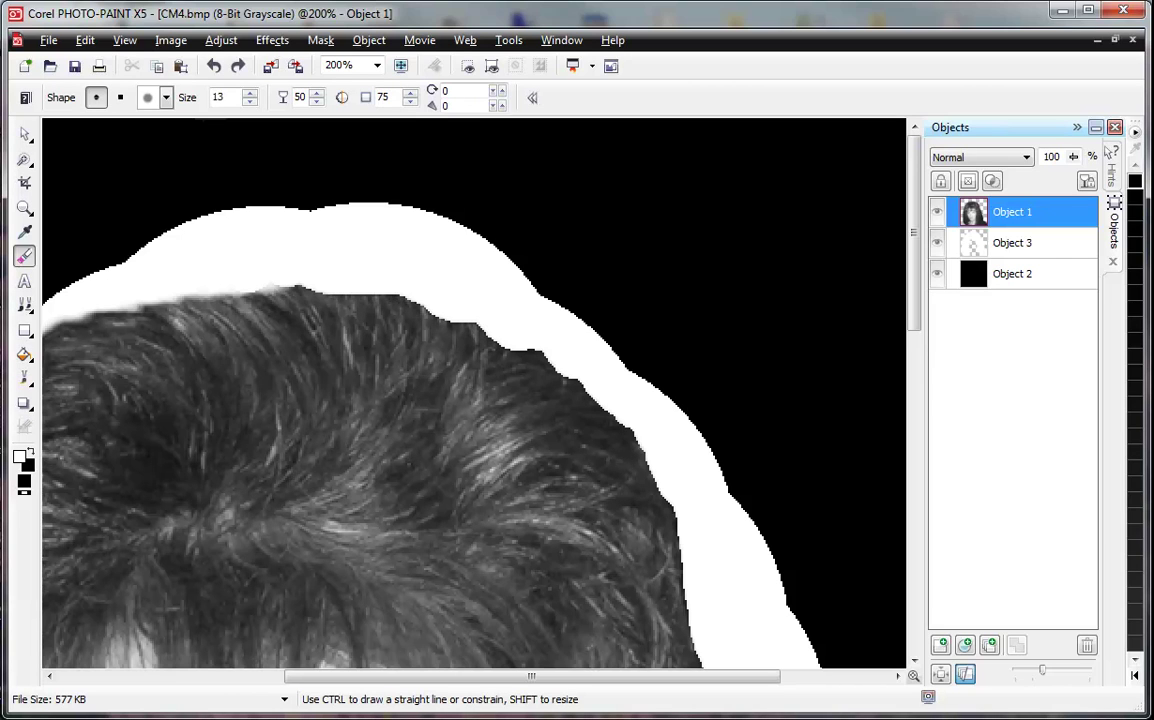
key(ctrl+shift+z)
key(ctrl+shift+z)
key(ctrl+shift+z)
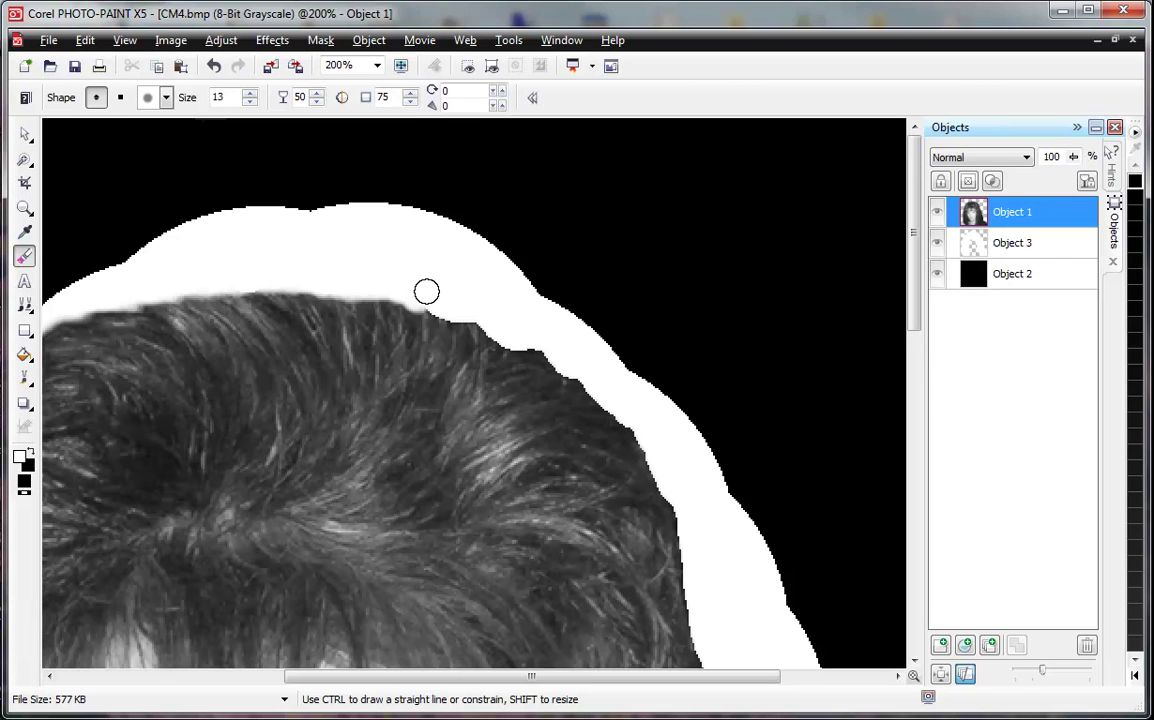
mouse_move(422, 299)
mouse_down()
mouse_move(443, 319)
mouse_move(446, 309)
mouse_move(477, 319)
mouse_move(464, 314)
mouse_move(561, 358)
mouse_move(522, 349)
mouse_move(587, 389)
mouse_move(546, 358)
mouse_move(586, 382)
mouse_move(549, 360)
mouse_move(543, 301)
mouse_up()
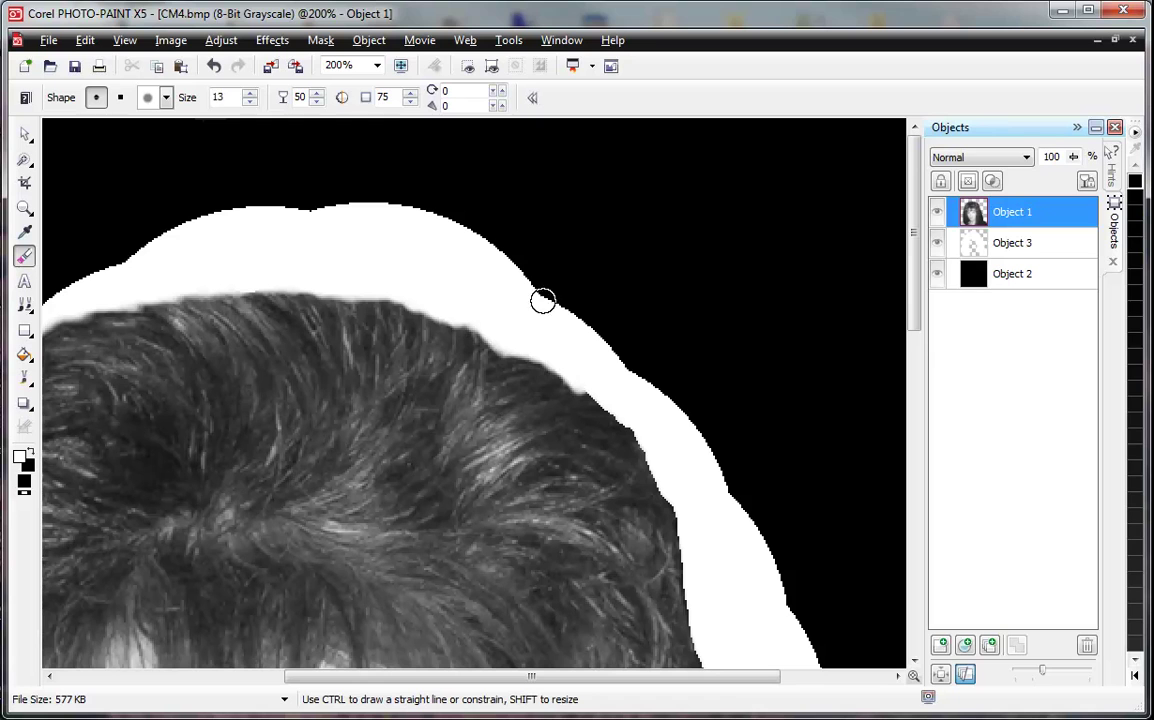
Set the eraser's transparency to 75 and blend the hair edge along the upper-right curve of the head
click(300, 97)
text(75)
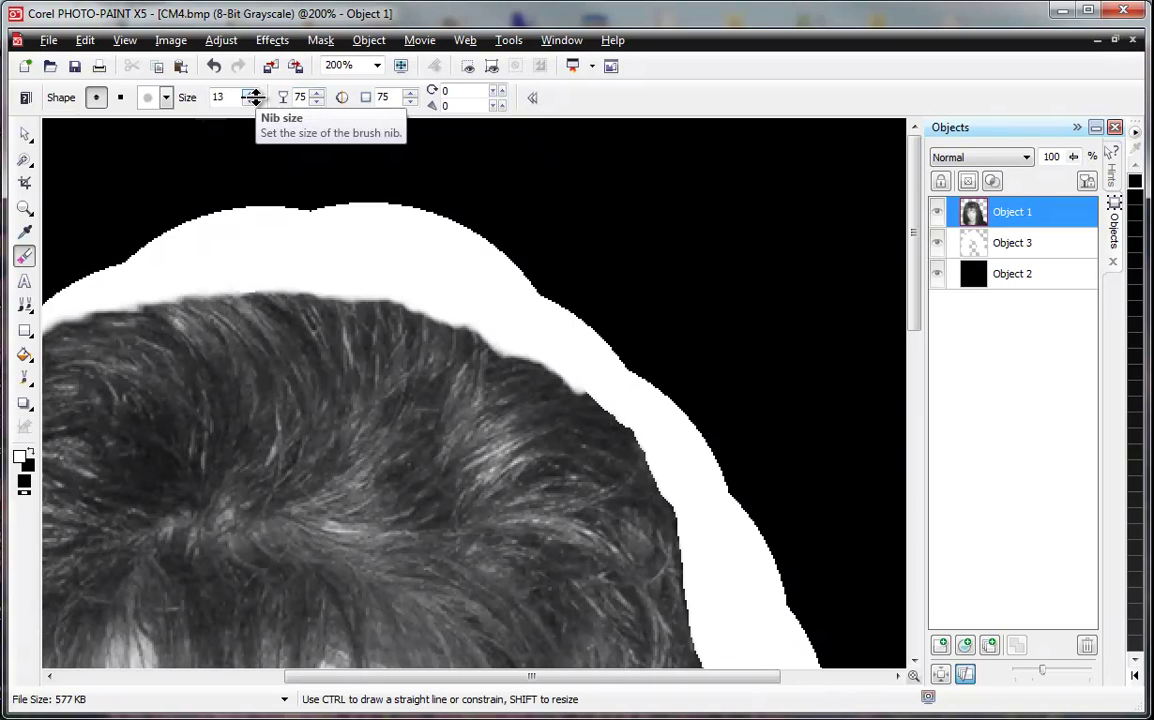
mouse_move(569, 366)
mouse_down()
mouse_move(506, 354)
mouse_move(567, 358)
mouse_move(578, 372)
mouse_move(563, 374)
mouse_move(602, 391)
mouse_move(569, 381)
mouse_move(630, 414)
mouse_up()
scroll(631, 415, down, 1)
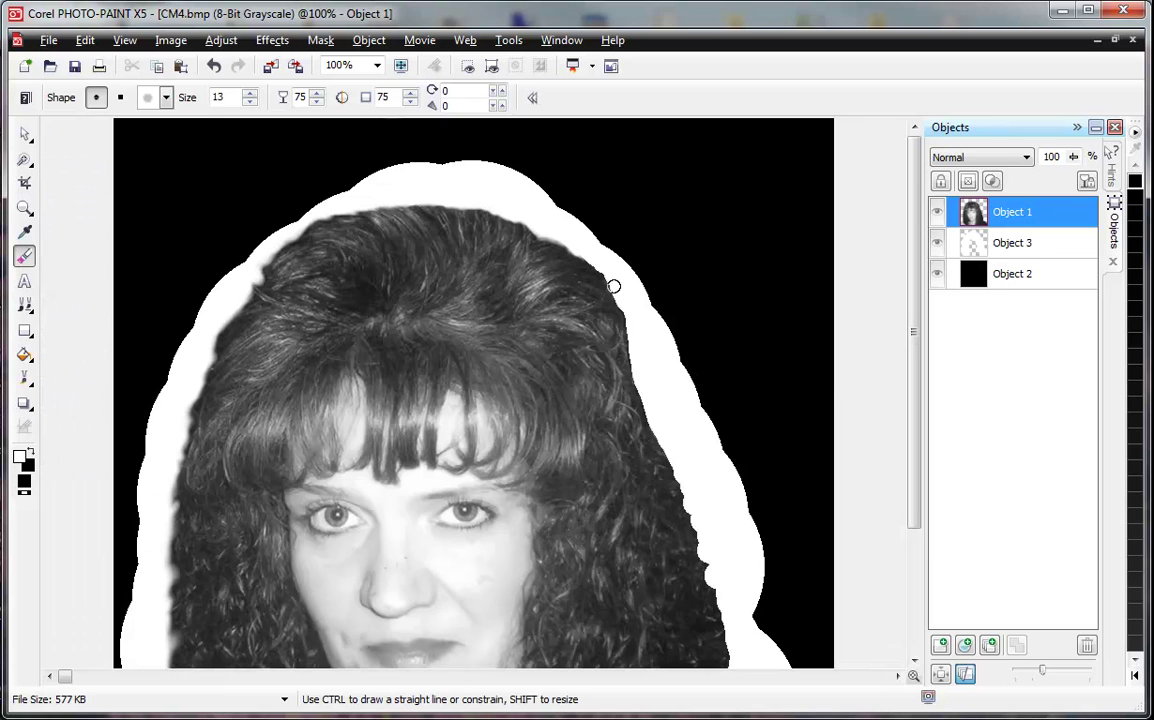
scroll(599, 285, down, 1)
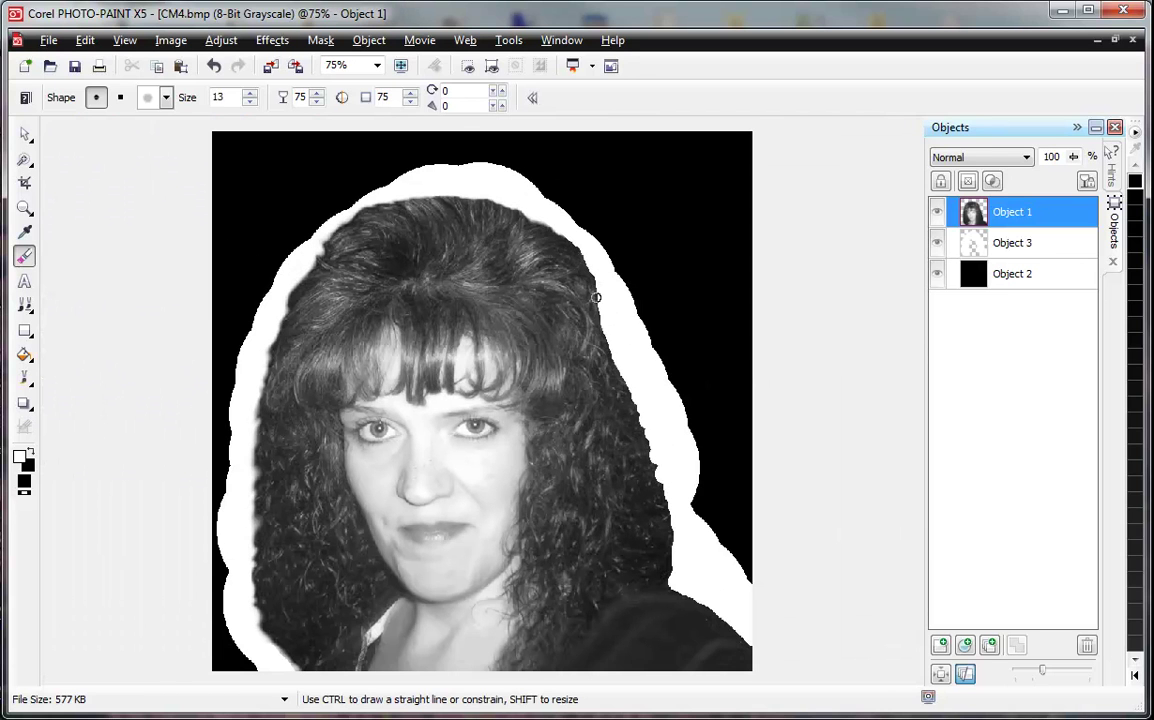
scroll(582, 268, up, 2)
scroll(549, 321, down, 1)
scroll(573, 301, up, 1)
drag(550, 350, 481, 298)
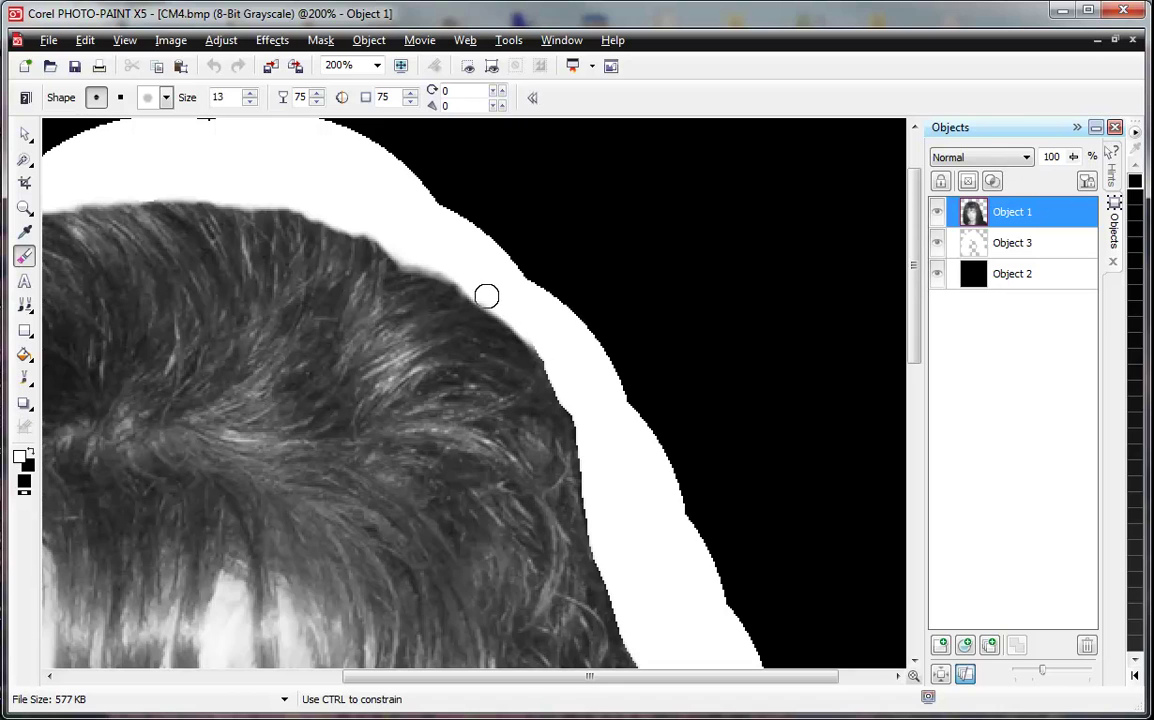
Try cutting fine strand-like strokes into the upper-right hair edge with the eraser at size 4 and undo them
mouse_move(520, 324)
mouse_down()
mouse_move(541, 352)
mouse_move(522, 343)
mouse_up()
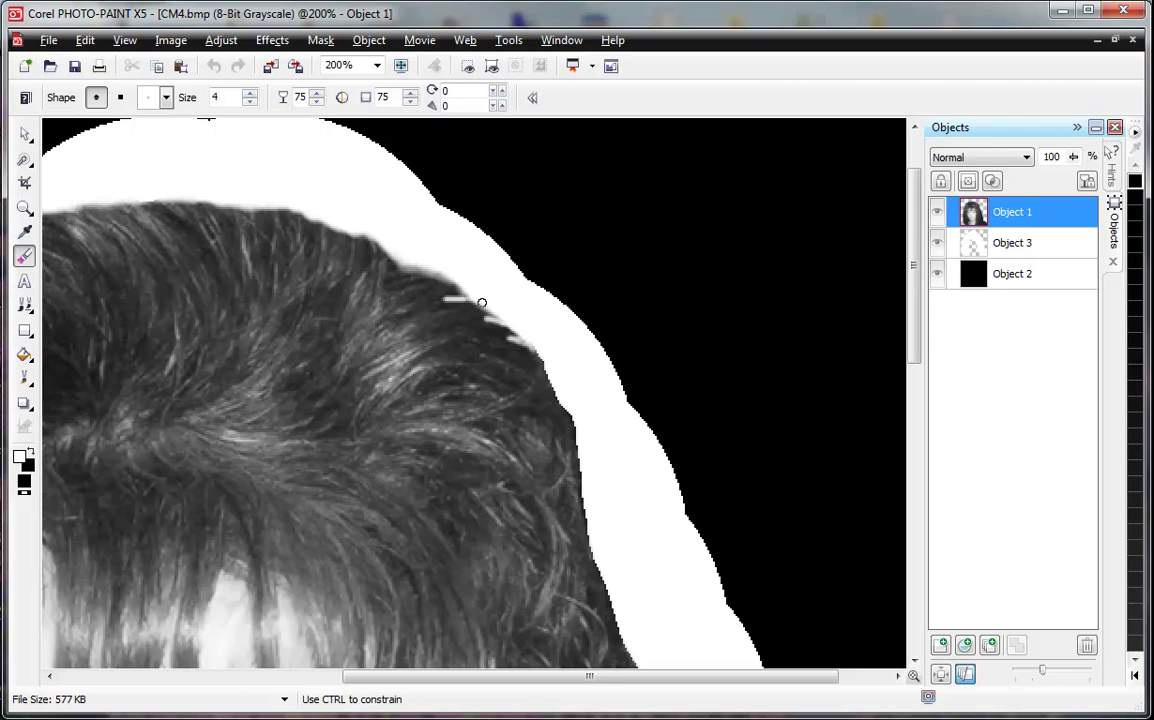
drag(458, 299, 466, 300)
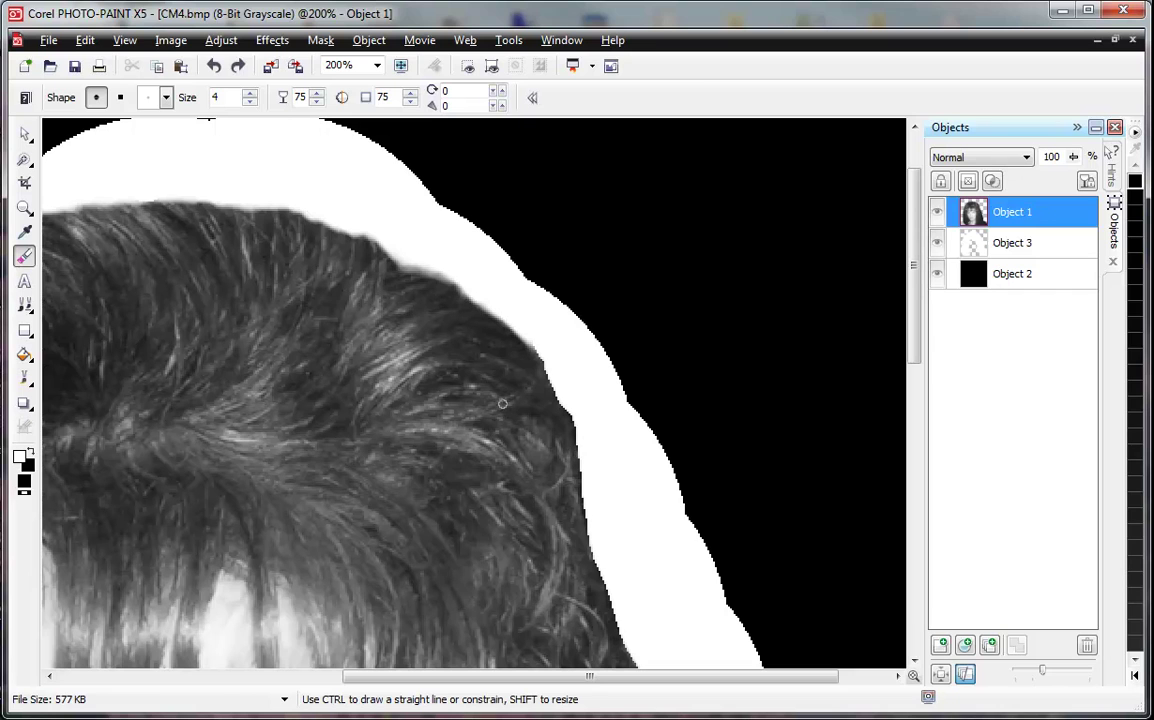
Try painting fine strands on the upper-right hair edge in dark gray sampled from the hair, with brush size 5, transparency 75 and feathering 100
click(25, 232)
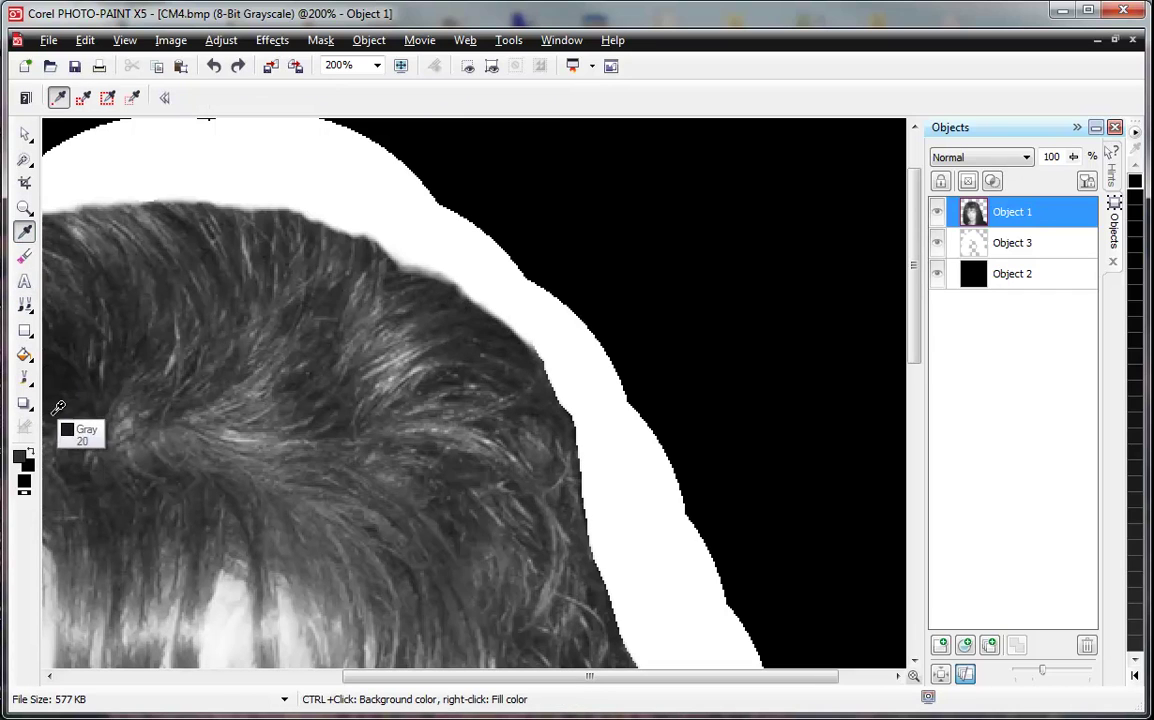
click(25, 378)
shift+drag(454, 363, 461, 316)
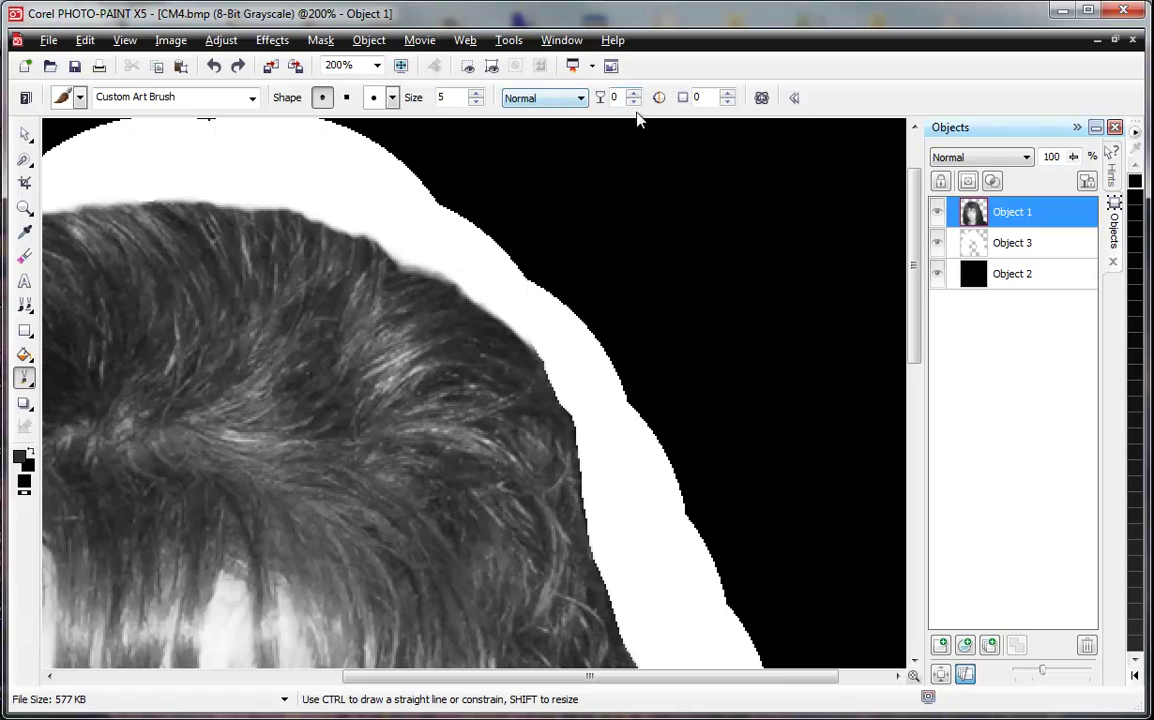
text(75)
key(Return)
text(100)
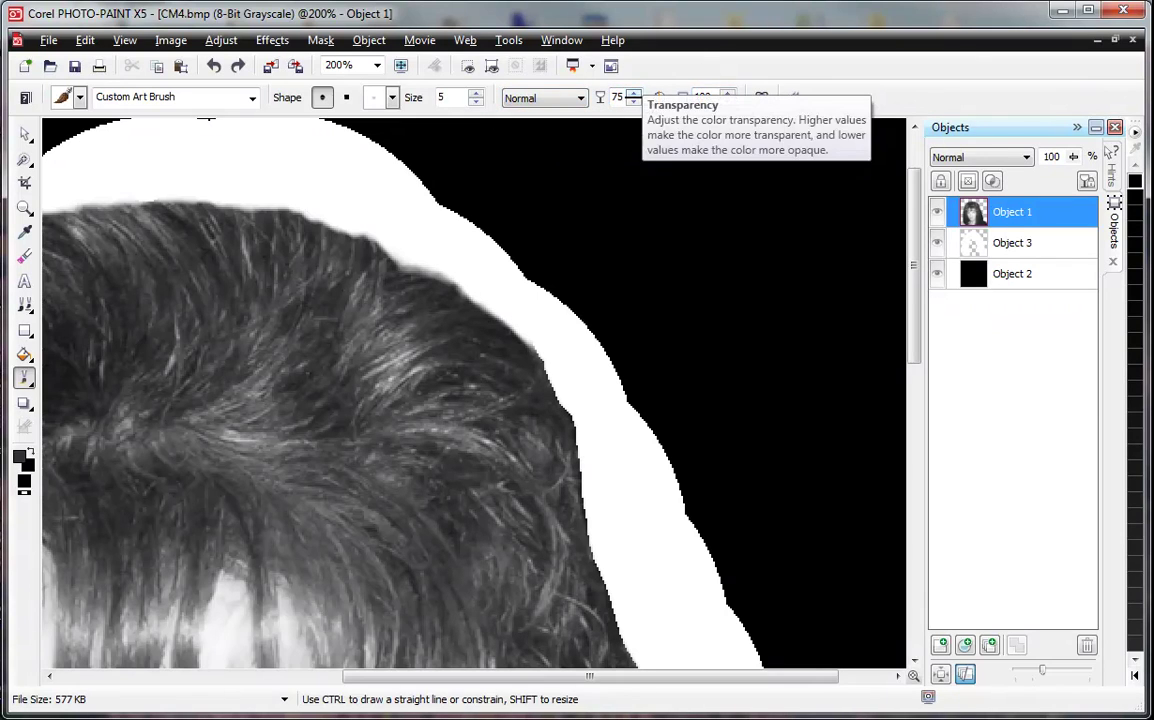
drag(477, 320, 513, 324)
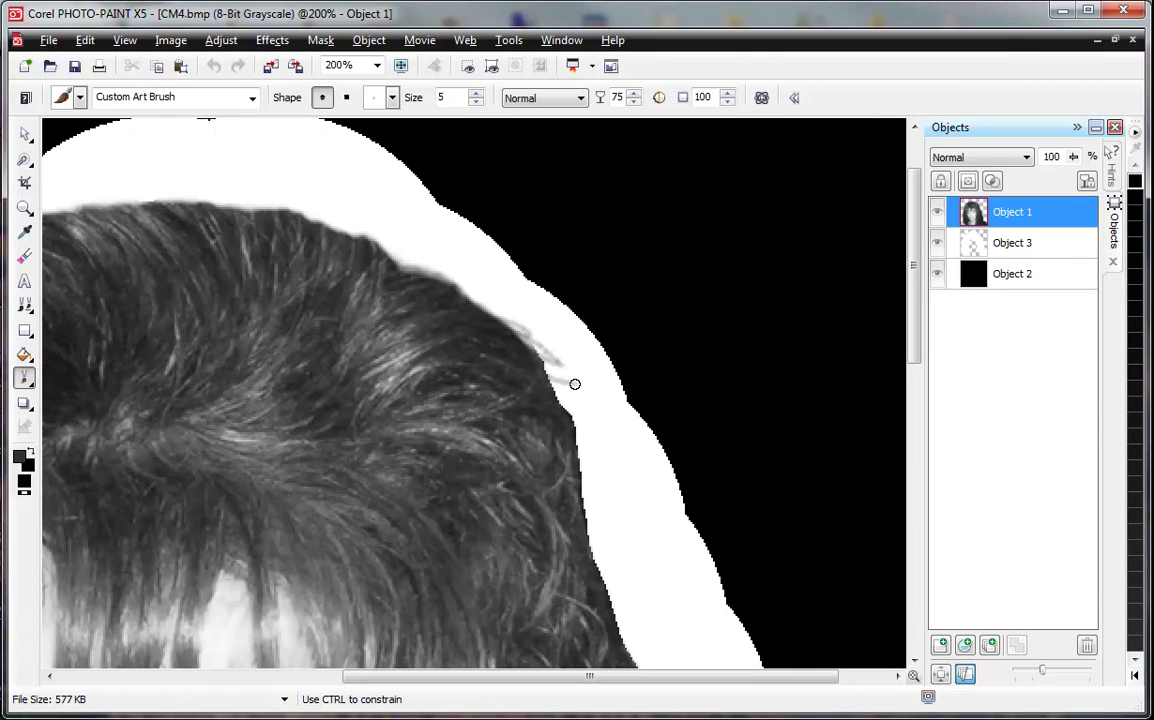
drag(582, 407, 597, 451)
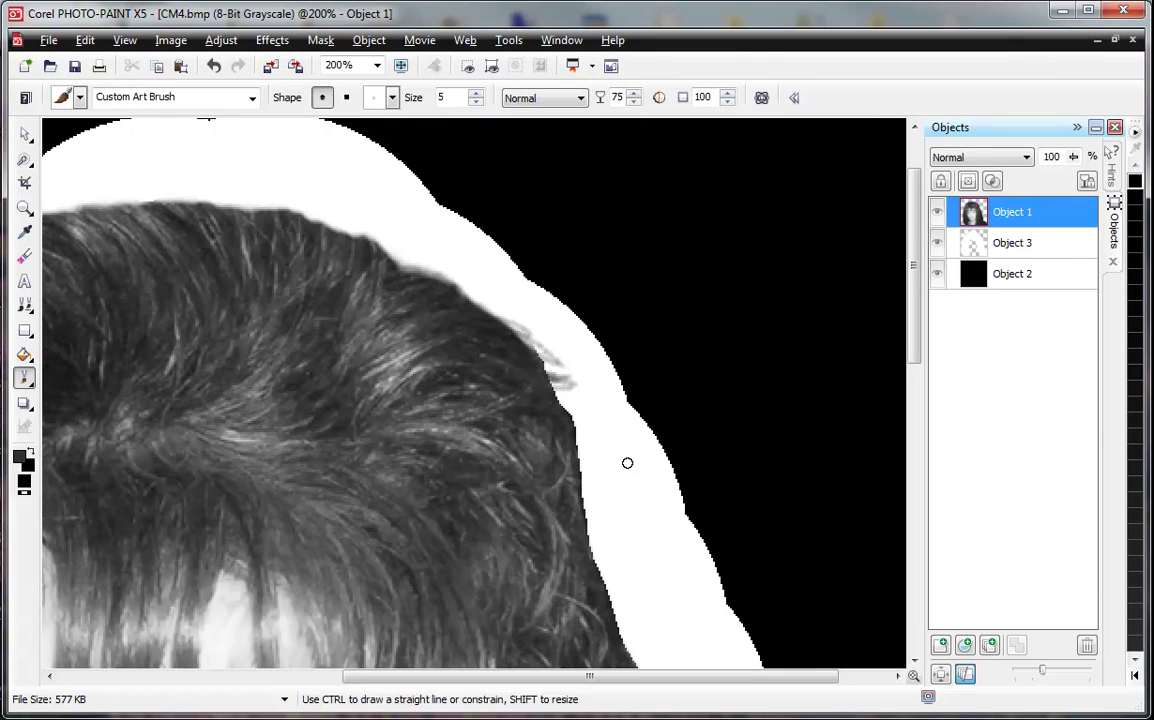
Soften the hair edge along the head's upper-right curve with the eraser at size 12
click(24, 256)
mouse_move(518, 314)
mouse_down()
mouse_move(492, 309)
mouse_move(489, 293)
mouse_move(523, 332)
mouse_move(491, 304)
mouse_up()
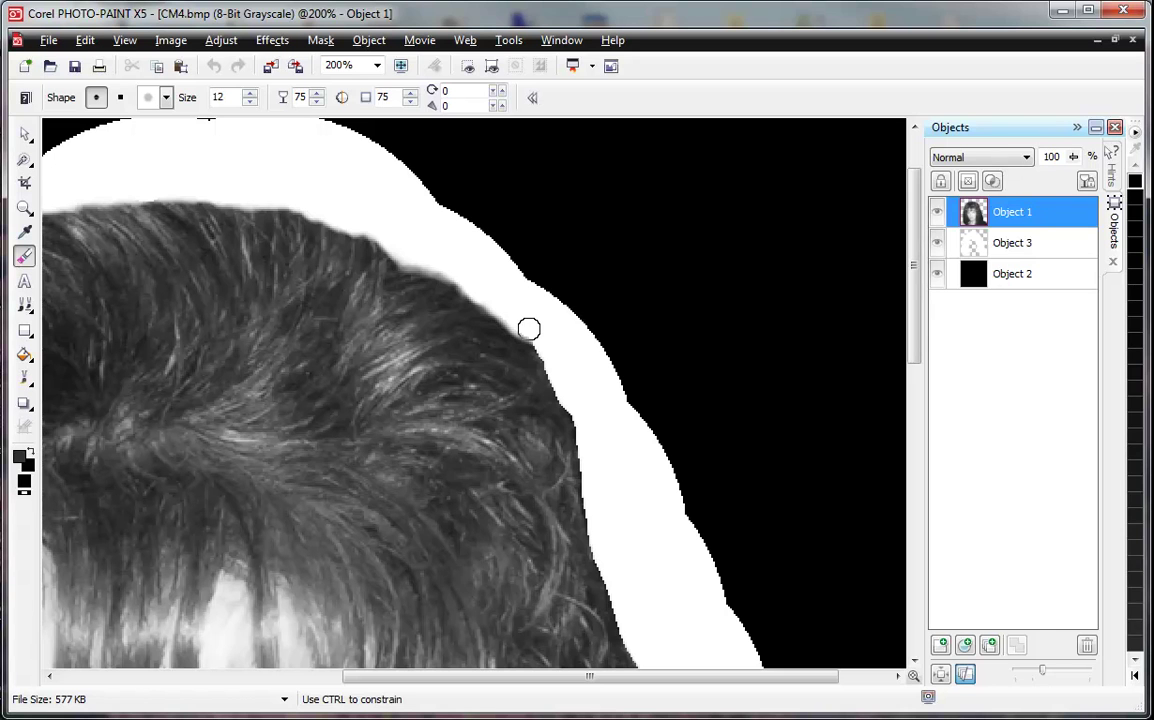
drag(538, 339, 484, 297)
scroll(517, 347, down, 1)
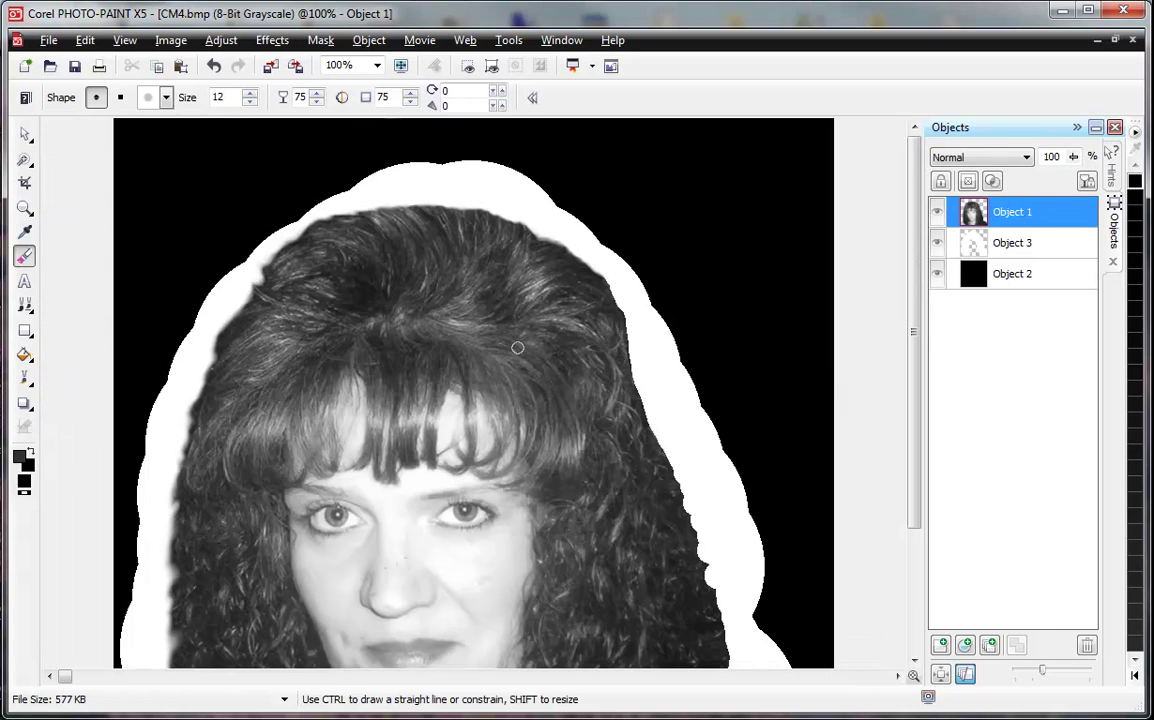
scroll(615, 502, down, 1)
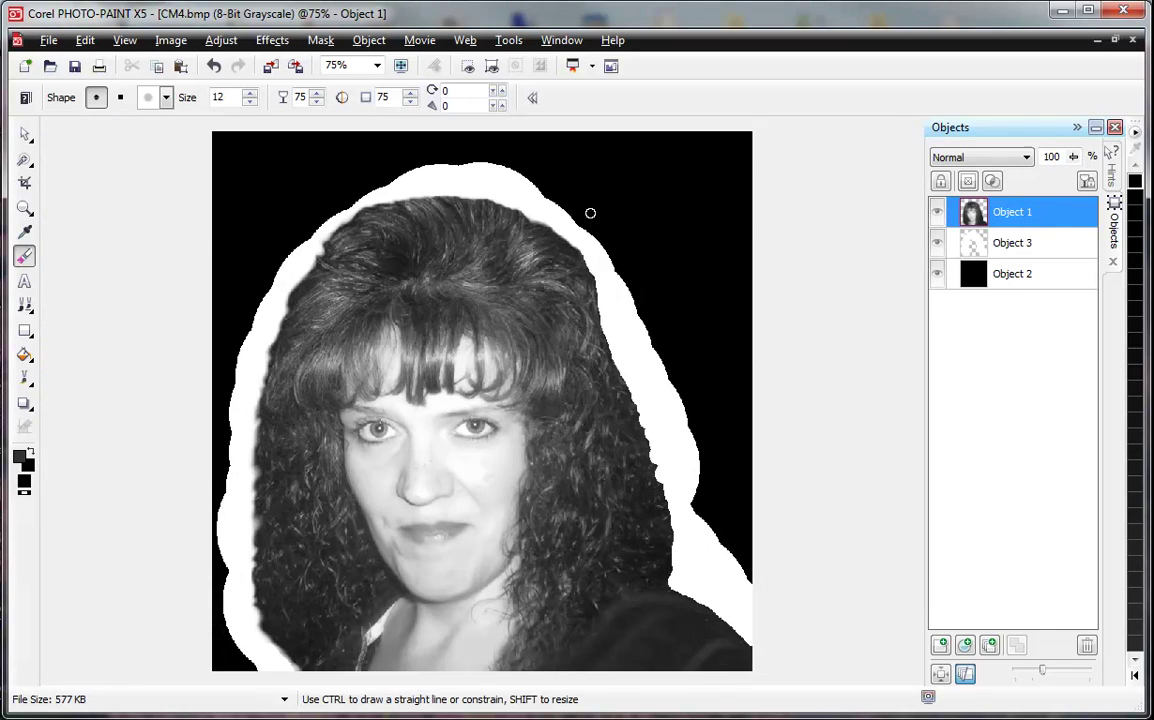
Set the eraser size to 13 and round off the corner where the upper-right curve turns down the side of the hair
scroll(587, 201, up, 2)
mouse_move(533, 446)
shift+mouse_down()
mouse_move(529, 373)
mouse_move(522, 393)
mouse_move(520, 378)
mouse_move(509, 393)
mouse_move(490, 379)
shift+mouse_up()
scroll(572, 514, down, 1)
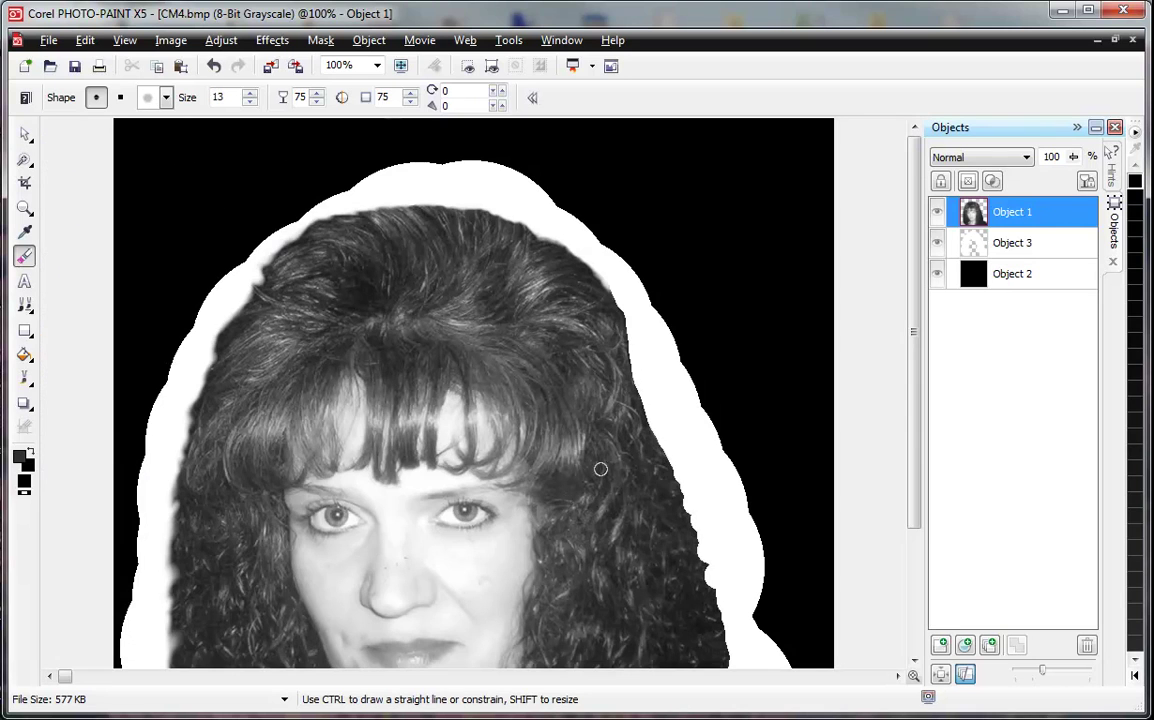
scroll(611, 315, up, 1)
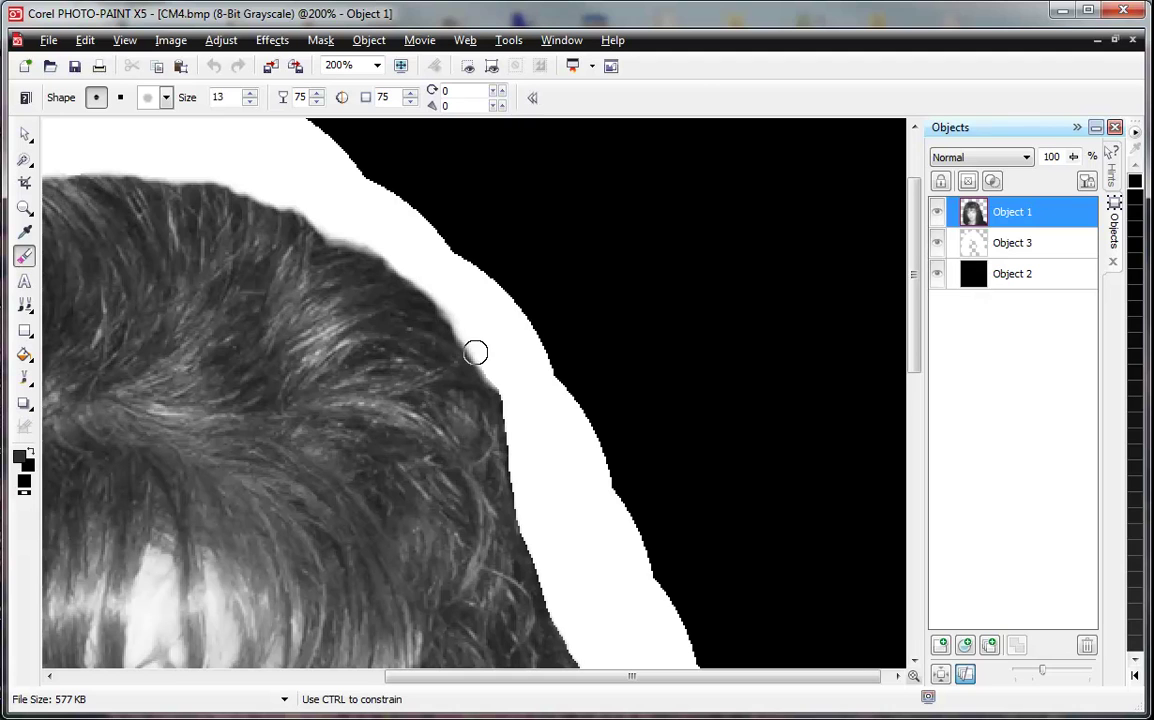
mouse_move(482, 366)
mouse_down()
mouse_move(515, 433)
mouse_move(510, 464)
mouse_move(499, 401)
mouse_move(515, 484)
mouse_move(514, 465)
mouse_move(515, 482)
mouse_move(512, 465)
mouse_move(488, 484)
mouse_up()
scroll(543, 547, down, 1)
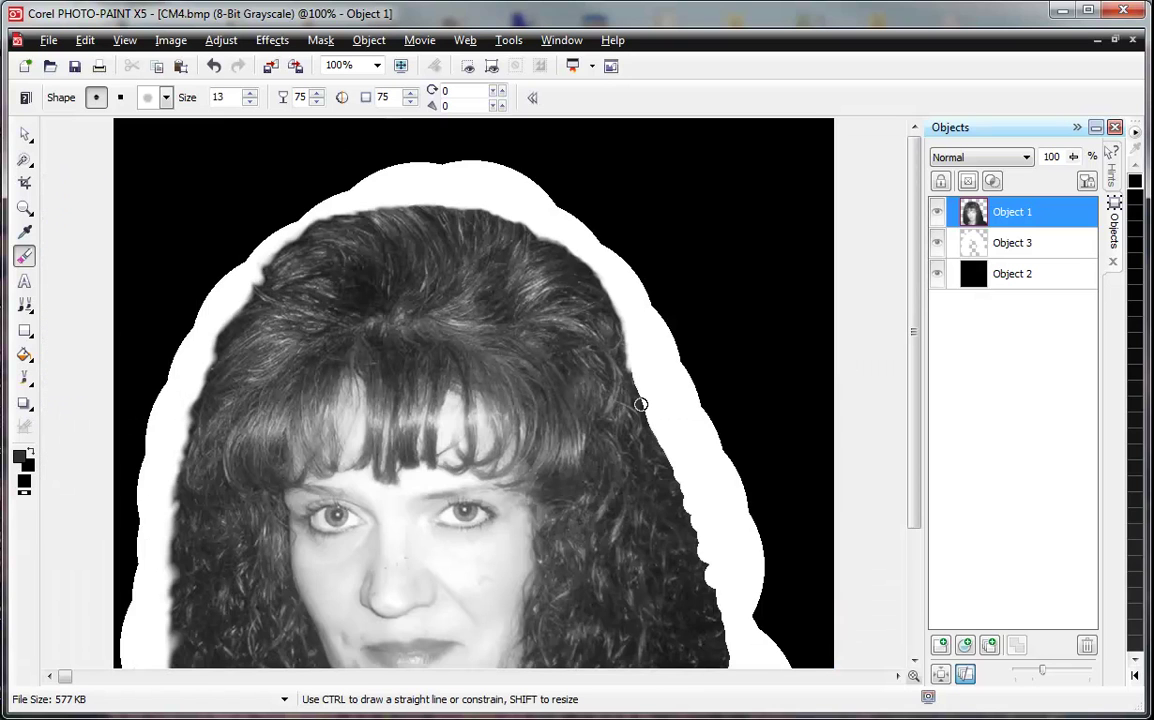
Soften the right hair edge beside the bangs with the size 13 eraser
scroll(641, 397, up, 1)
mouse_move(502, 334)
mouse_down()
mouse_move(538, 433)
mouse_move(531, 414)
mouse_up()
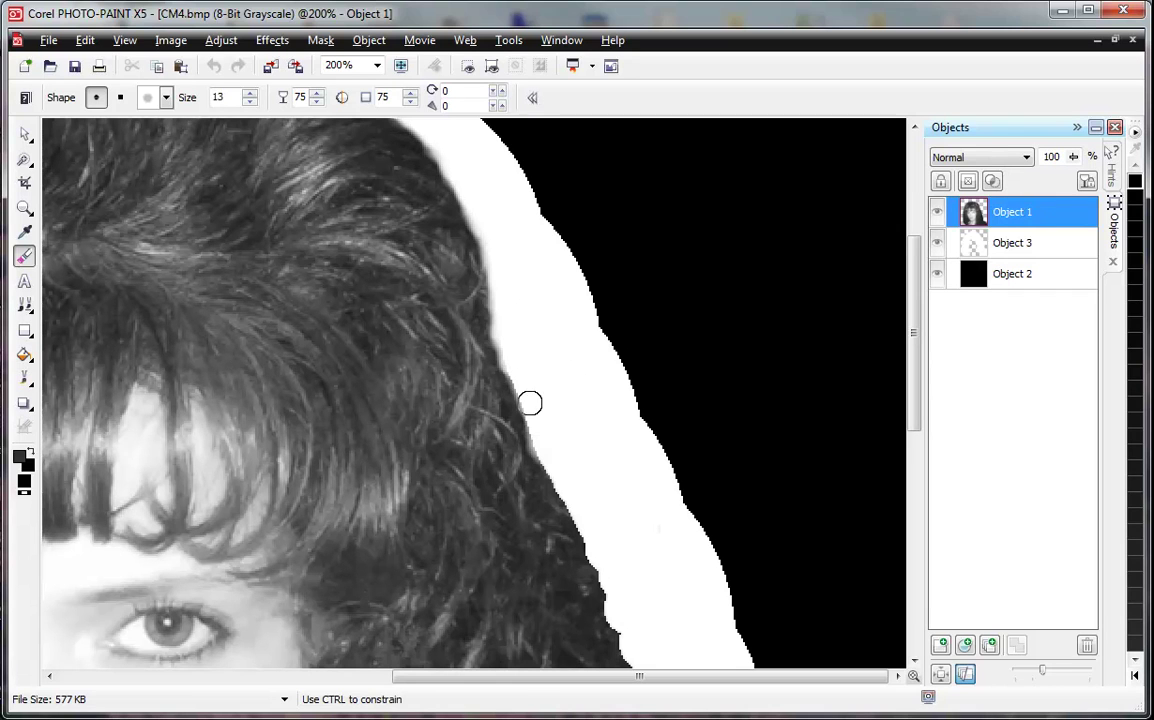
drag(509, 358, 548, 464)
scroll(579, 462, down, 1)
scroll(669, 422, up, 1)
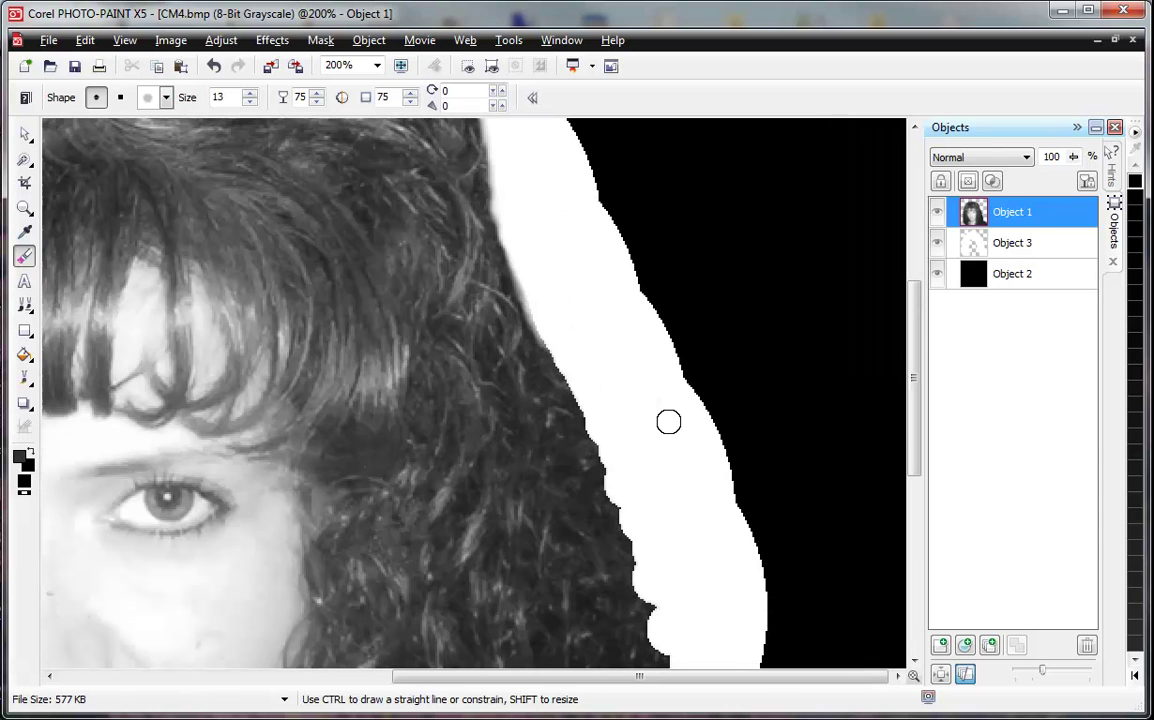
Smooth the jagged steps in the right hair edge beside the eye with the size 13 eraser
mouse_move(562, 379)
mouse_down()
mouse_move(571, 358)
mouse_move(543, 342)
mouse_move(552, 350)
mouse_move(524, 282)
mouse_move(586, 425)
mouse_move(575, 394)
mouse_move(588, 395)
mouse_move(588, 437)
mouse_move(571, 374)
mouse_move(597, 463)
mouse_move(612, 461)
mouse_move(588, 425)
mouse_move(623, 476)
mouse_up()
scroll(623, 476, down, 1)
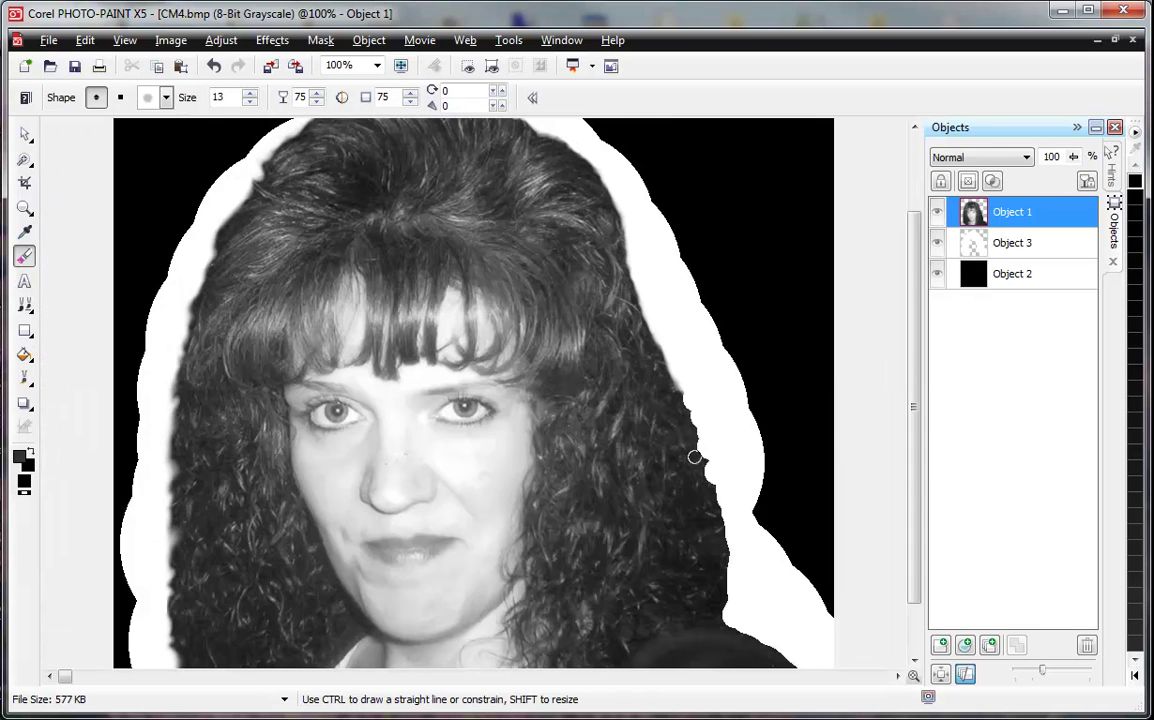
scroll(702, 484, up, 1)
mouse_move(597, 251)
mouse_down()
mouse_move(611, 265)
mouse_move(618, 307)
mouse_move(600, 258)
mouse_move(610, 303)
mouse_move(627, 312)
mouse_move(611, 290)
mouse_move(634, 330)
mouse_move(618, 319)
mouse_move(610, 278)
mouse_move(650, 370)
mouse_up()
scroll(675, 481, down, 1)
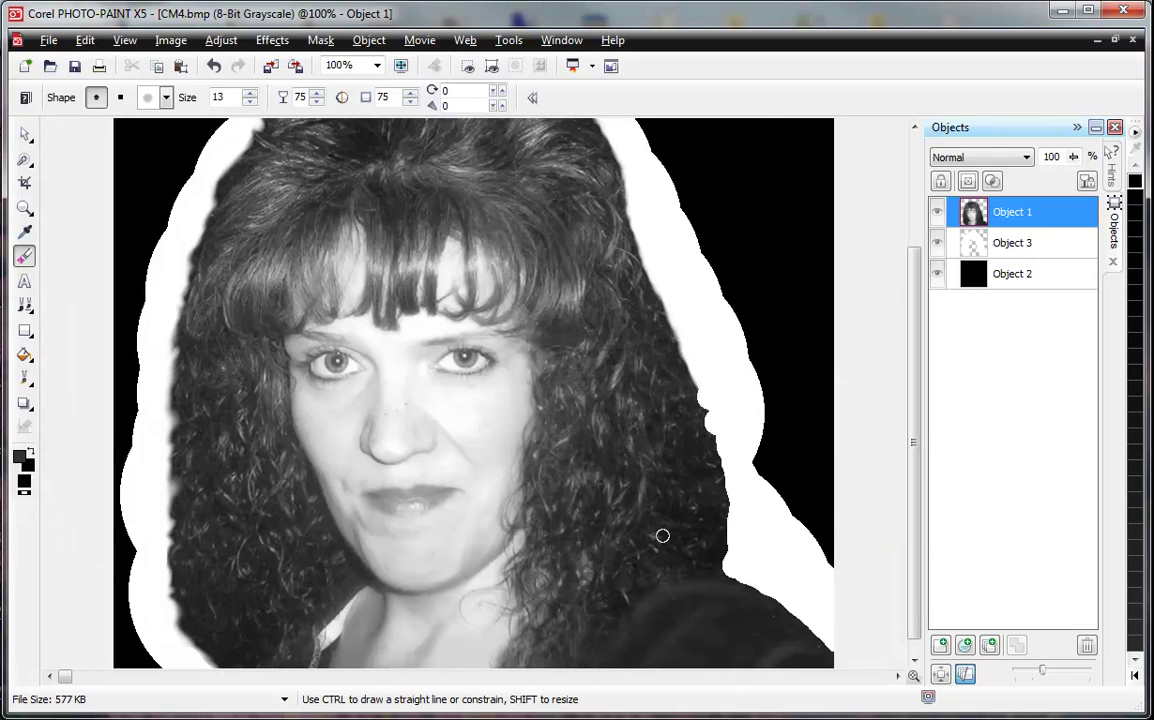
Soften the lower-right hair edge up from where it meets the shoulder with the eraser at size 15
scroll(731, 564, up, 1)
mouse_move(701, 432)
mouse_down()
mouse_move(690, 433)
mouse_move(710, 424)
mouse_move(683, 432)
mouse_up()
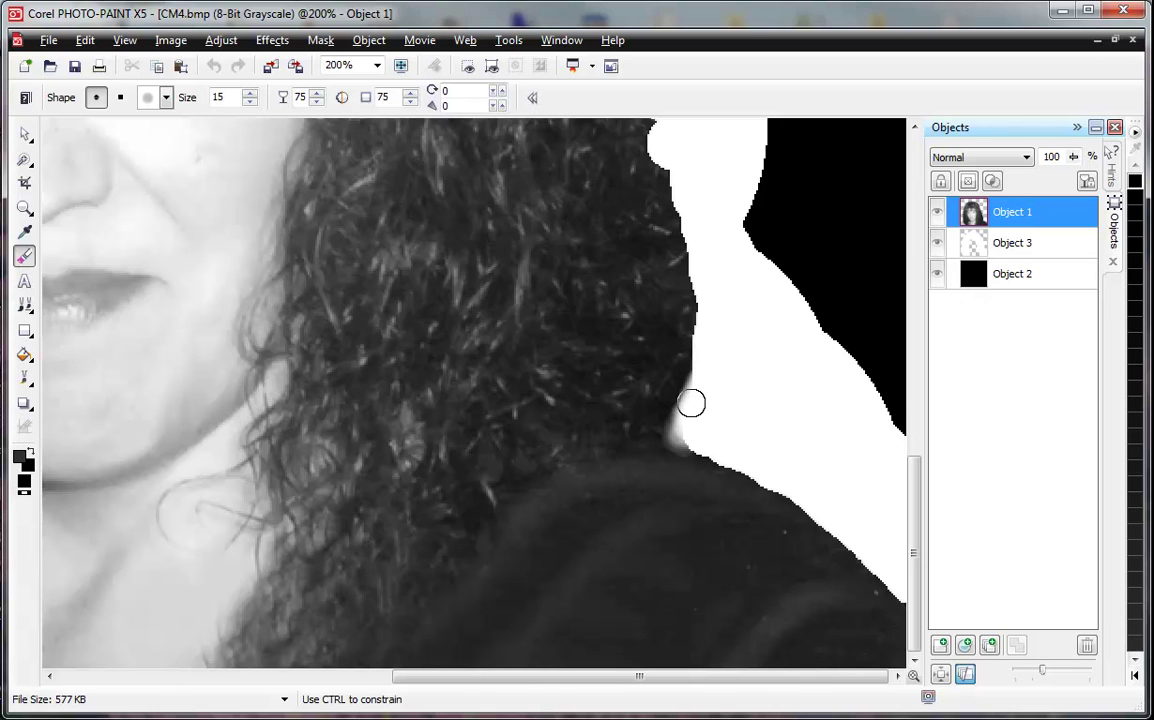
drag(676, 412, 707, 342)
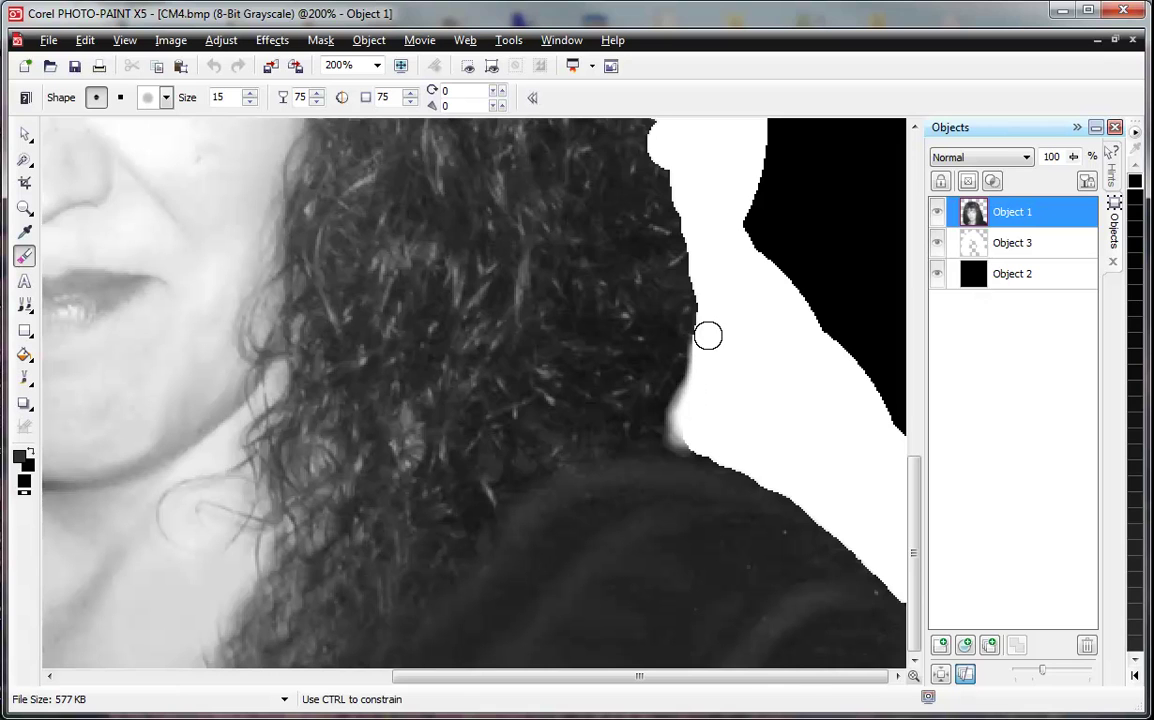
drag(684, 386, 704, 317)
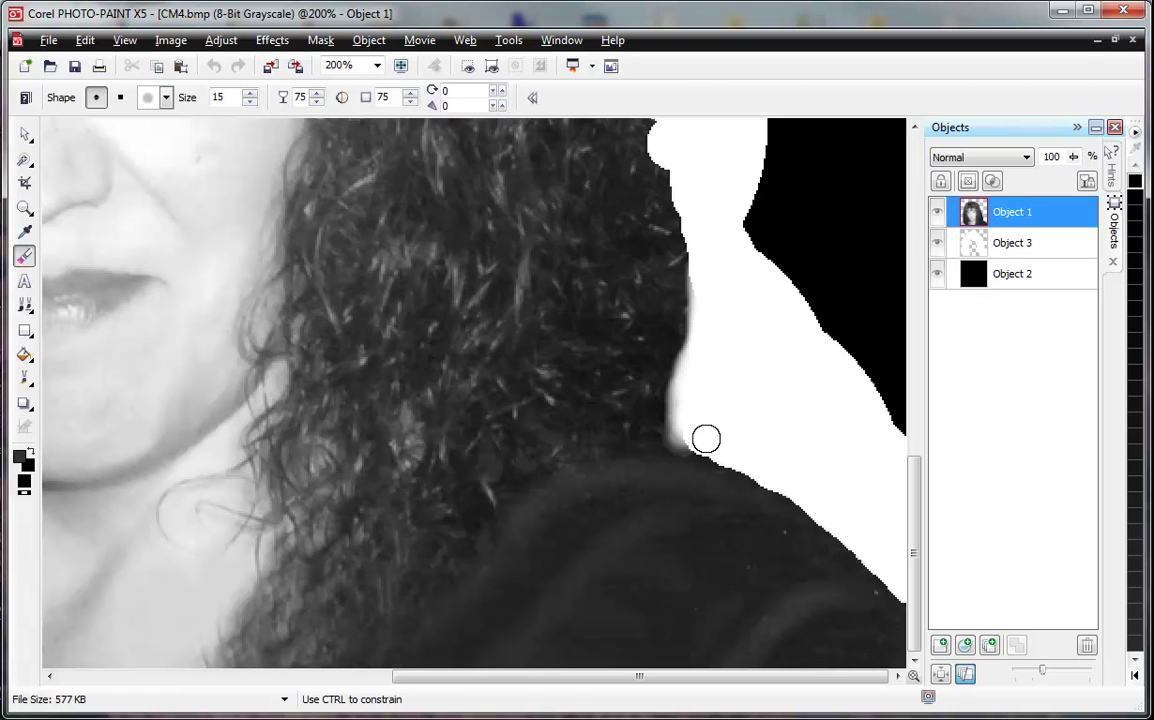
scroll(752, 368, down, 2)
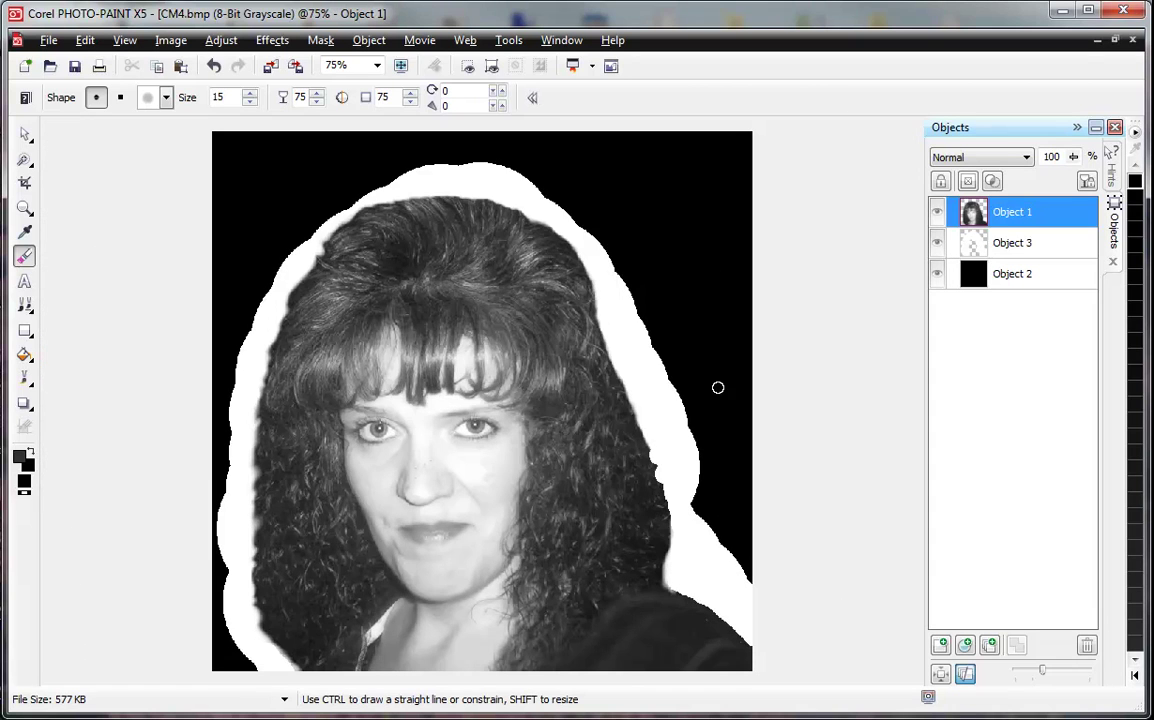
Erase the round notches and bumps in the right hair edge between eye and mouth level with the eraser at sizes 15 and 13
scroll(681, 474, up, 1)
scroll(687, 451, up, 1)
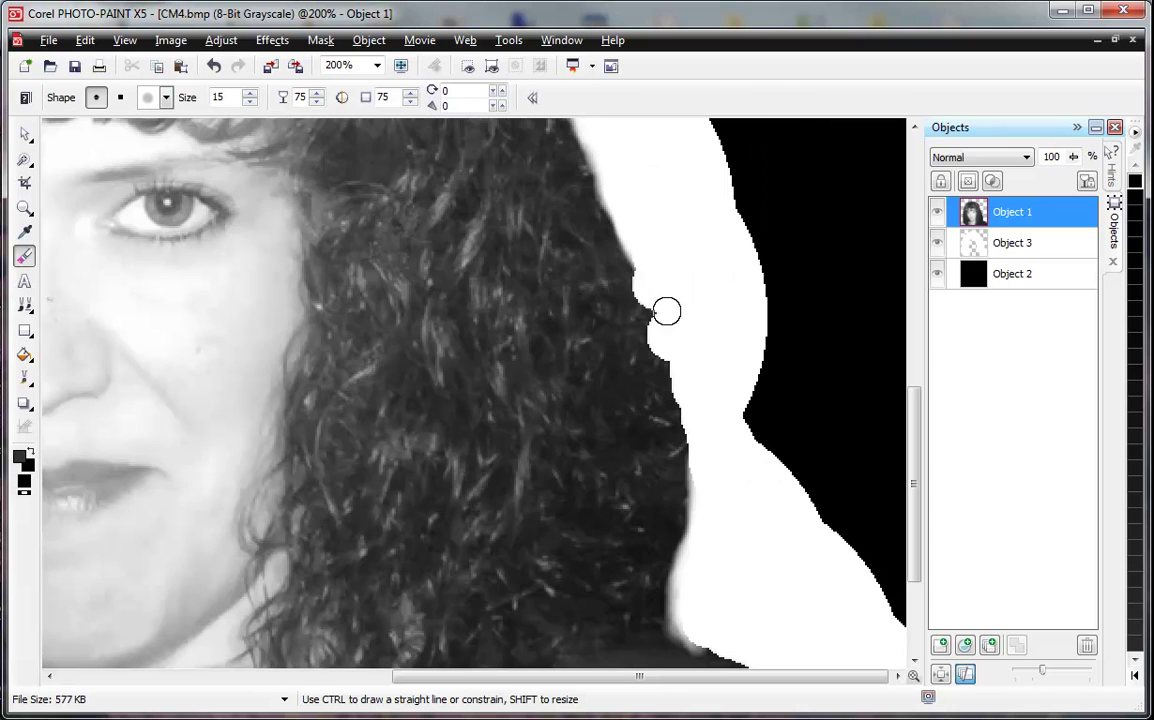
drag(631, 237, 649, 285)
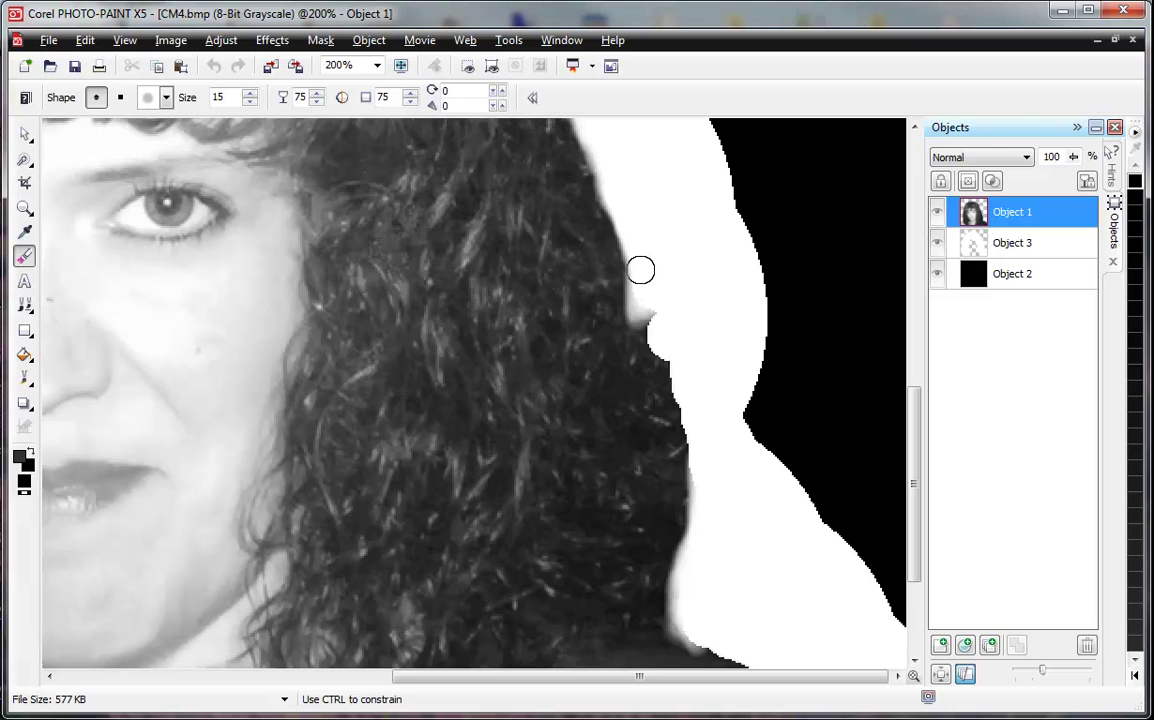
drag(653, 317, 657, 324)
mouse_move(648, 277)
mouse_down()
mouse_move(693, 403)
mouse_move(694, 356)
mouse_up()
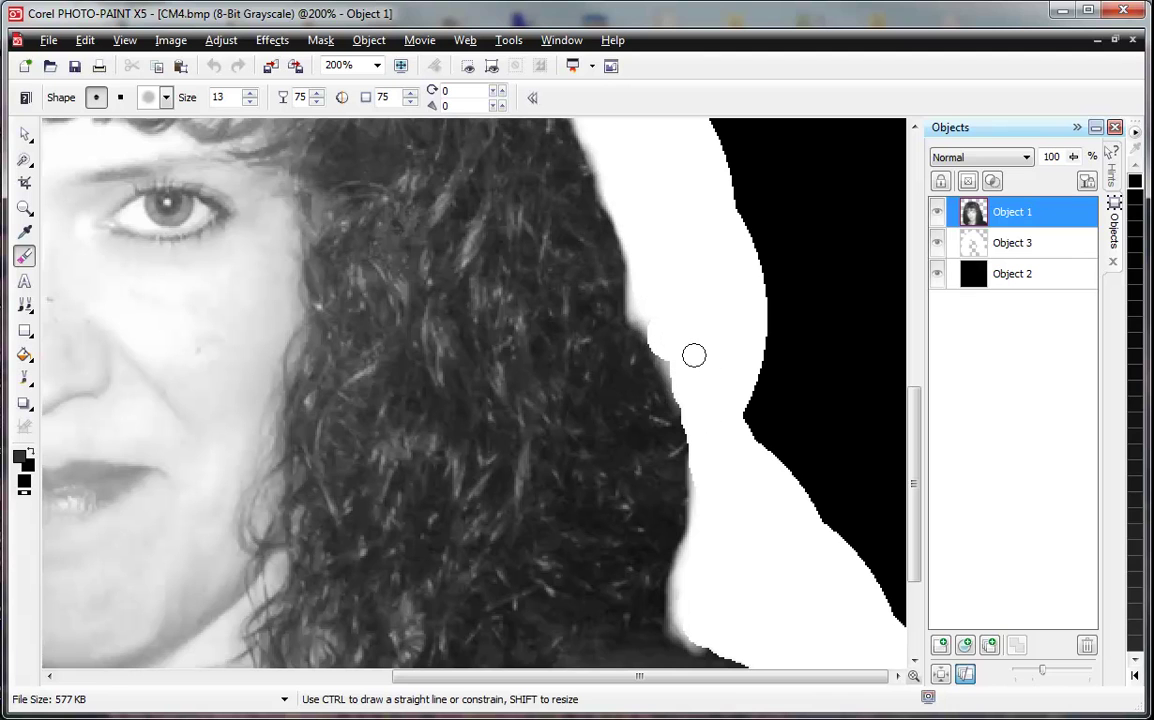
drag(693, 410, 689, 423)
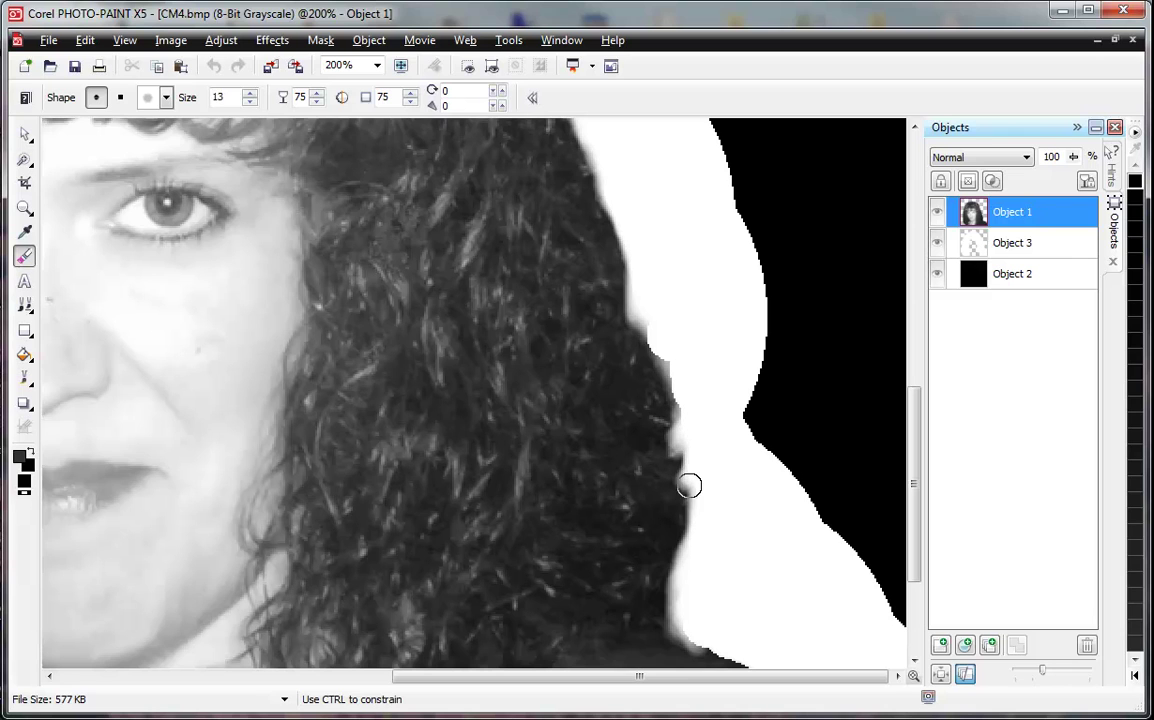
drag(699, 524, 691, 530)
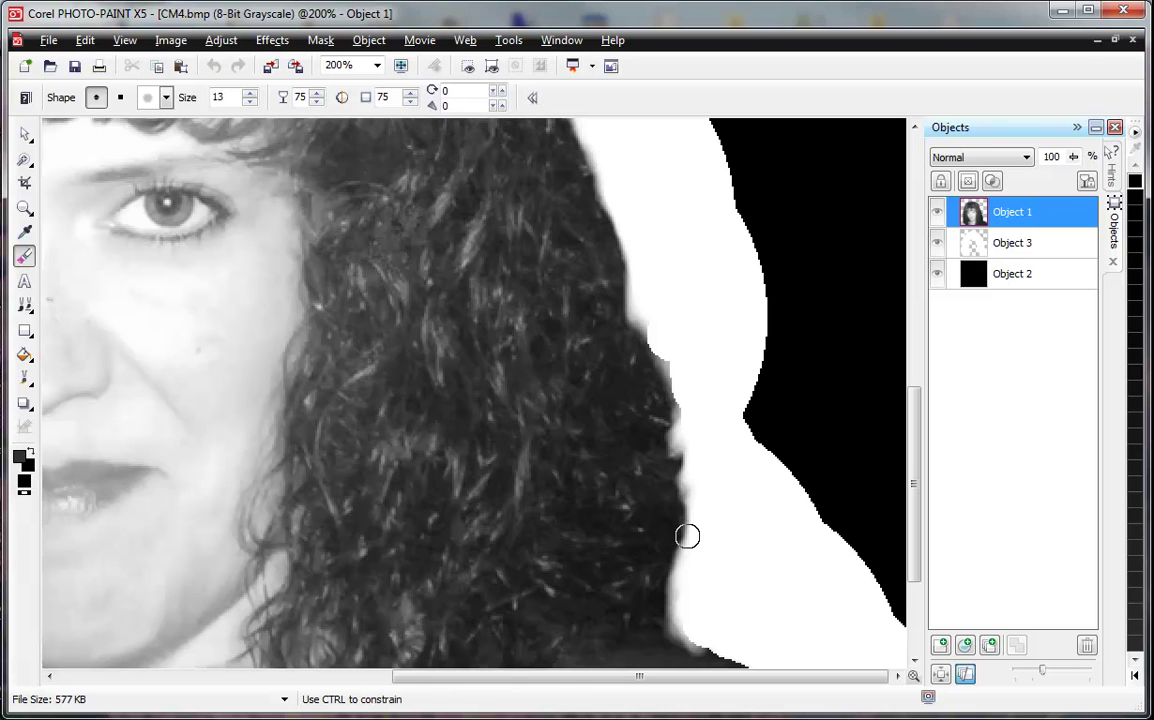
drag(680, 397, 680, 406)
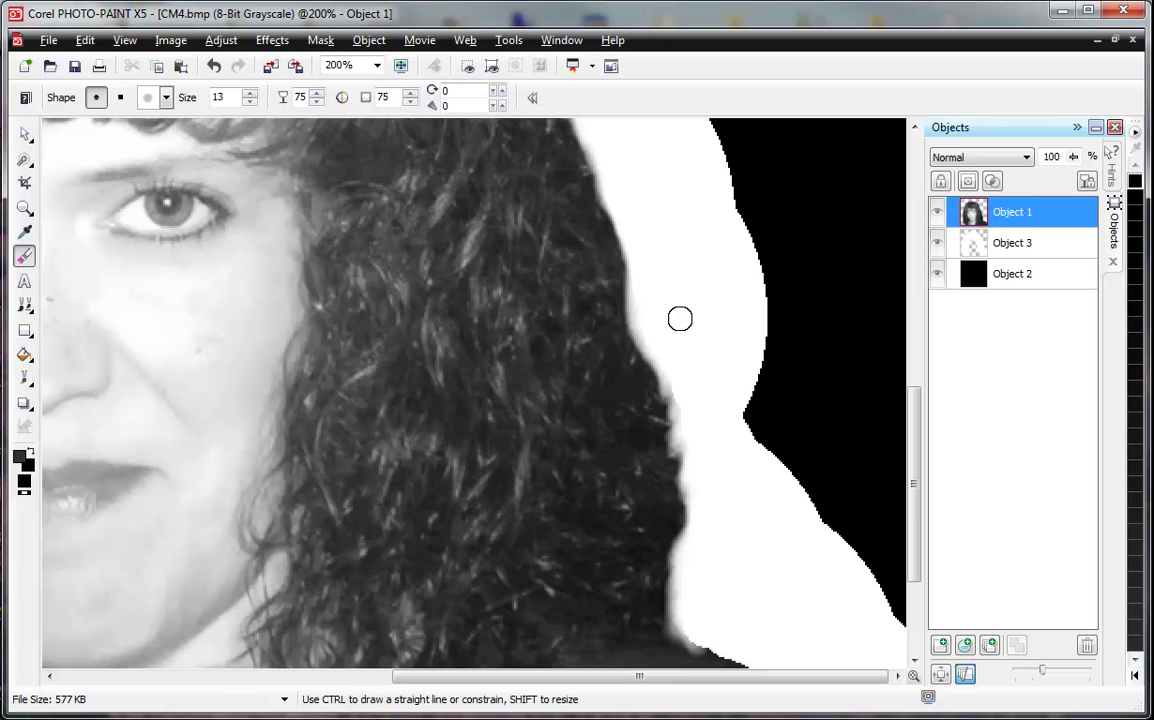
scroll(696, 361, down, 2)
scroll(716, 567, down, 1)
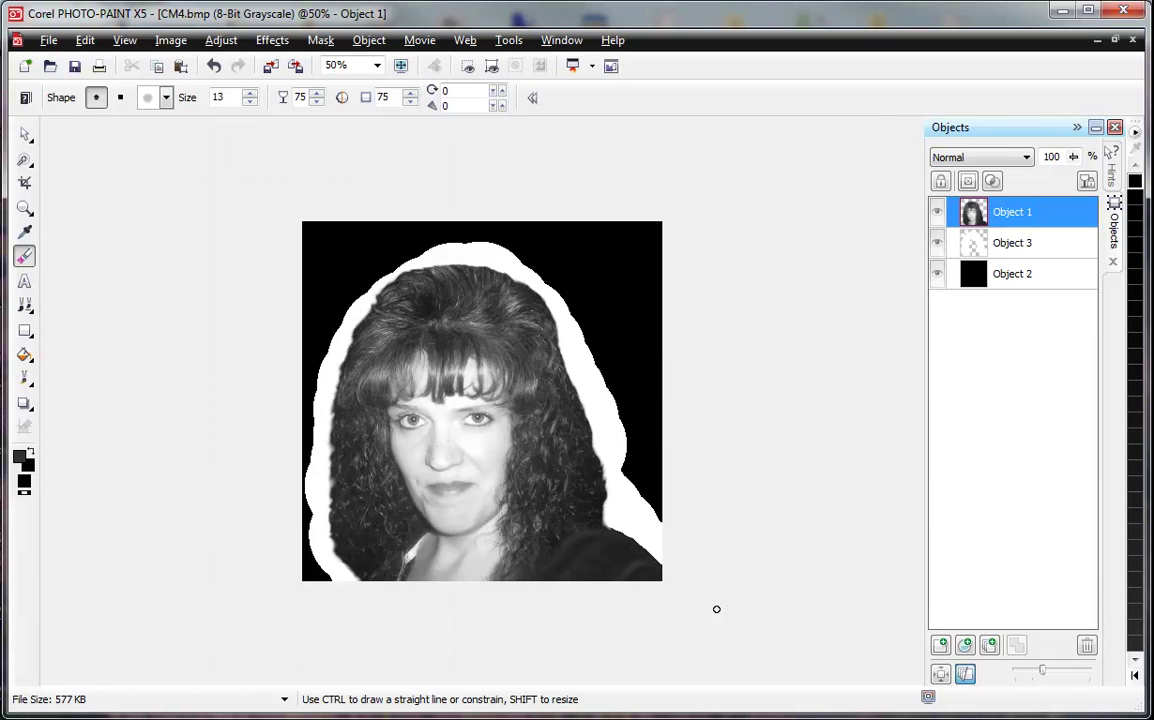
Soften the shoulder edge just outside the hair with the eraser at sizes 11 and 21
scroll(638, 591, up, 2)
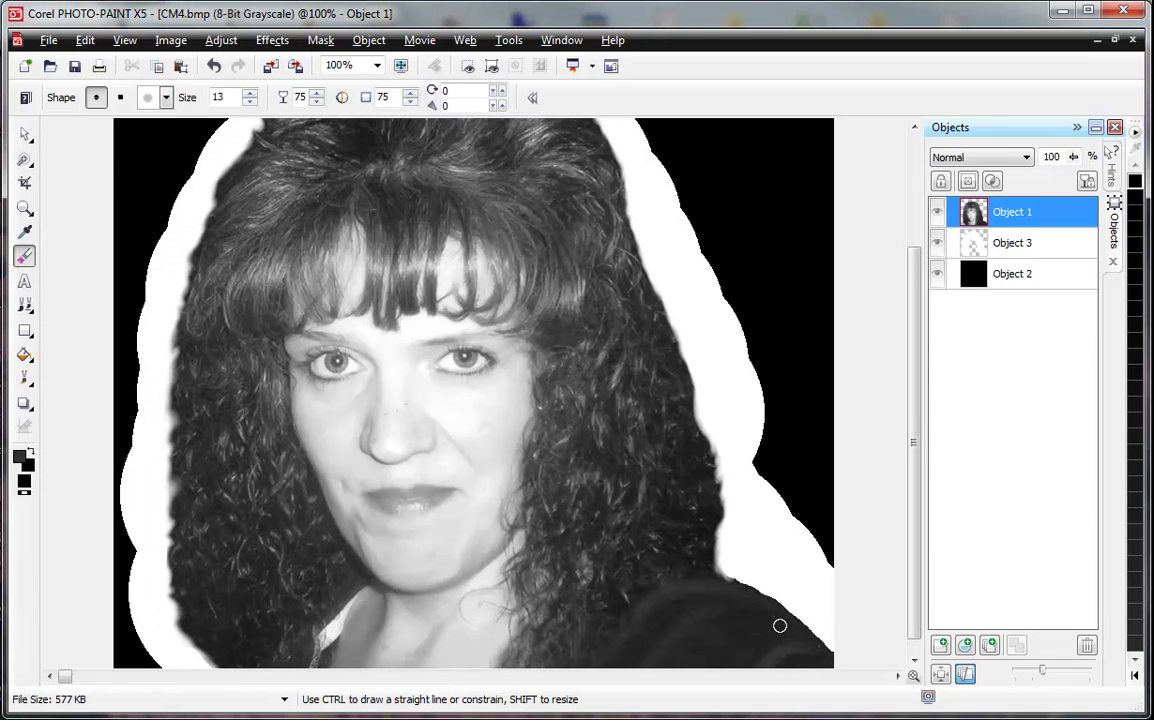
scroll(816, 632, up, 2)
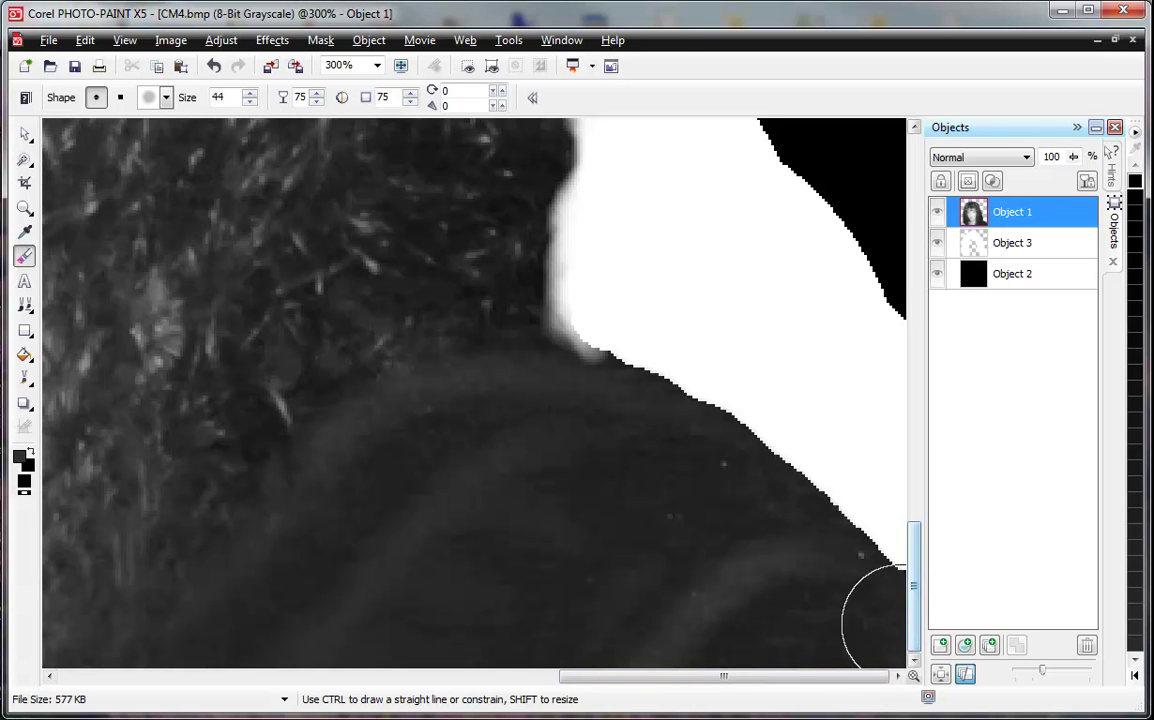
mouse_move(642, 288)
mouse_down()
mouse_move(662, 314)
mouse_move(617, 295)
mouse_move(625, 324)
mouse_move(588, 331)
mouse_up()
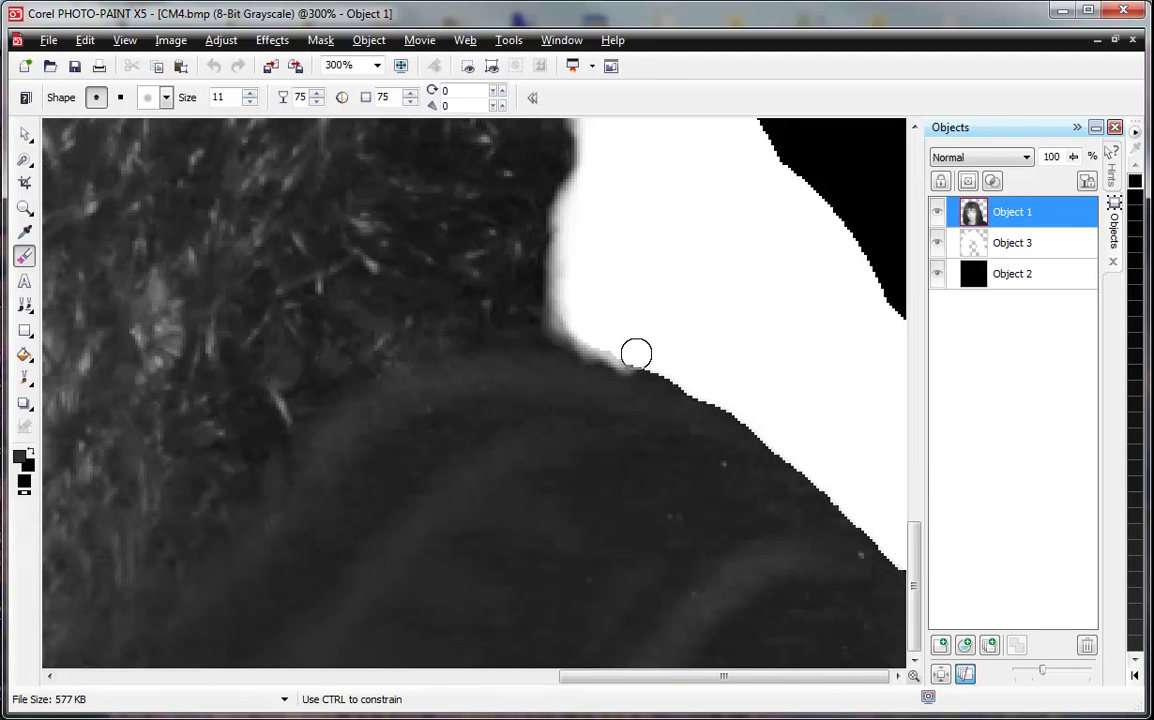
drag(577, 337, 650, 371)
mouse_move(743, 410)
mouse_down()
mouse_move(715, 402)
mouse_move(510, 134)
mouse_up()
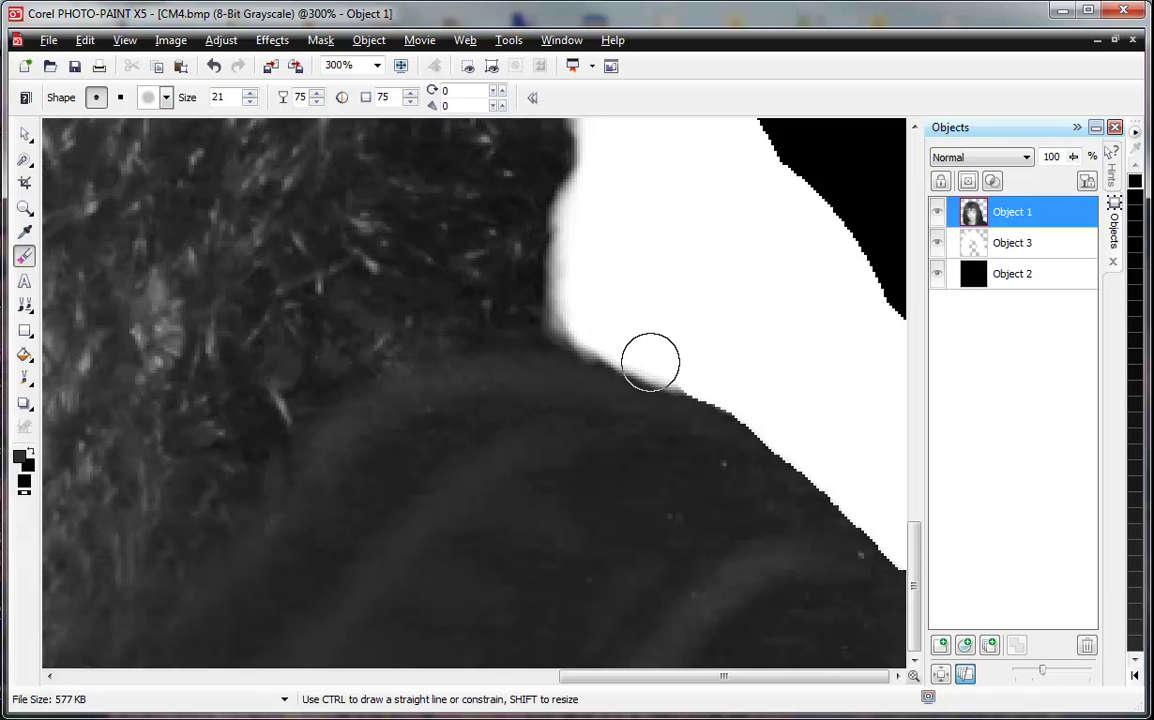
drag(664, 359, 718, 389)
Set the eraser's feathering to 25, smooth the remaining shoulder edge out to the image border, and switch to the Pick tool
drag(297, 97, 372, 103)
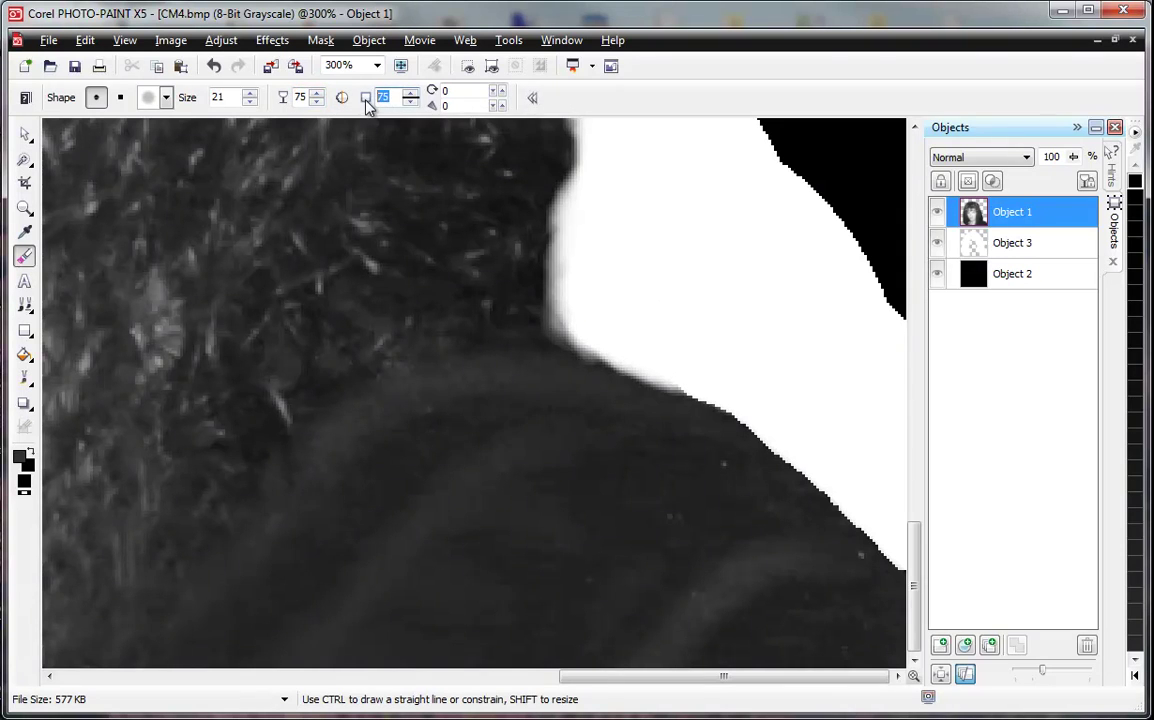
text(25)
mouse_move(657, 355)
mouse_down()
mouse_move(777, 423)
mouse_move(720, 373)
mouse_move(684, 354)
mouse_move(766, 409)
mouse_move(669, 359)
mouse_move(746, 398)
mouse_move(686, 373)
mouse_move(814, 454)
mouse_move(757, 402)
mouse_move(810, 432)
mouse_move(819, 455)
mouse_move(757, 406)
mouse_move(858, 491)
mouse_move(782, 424)
mouse_move(732, 402)
mouse_move(777, 423)
mouse_move(871, 541)
mouse_up()
drag(866, 486, 866, 486)
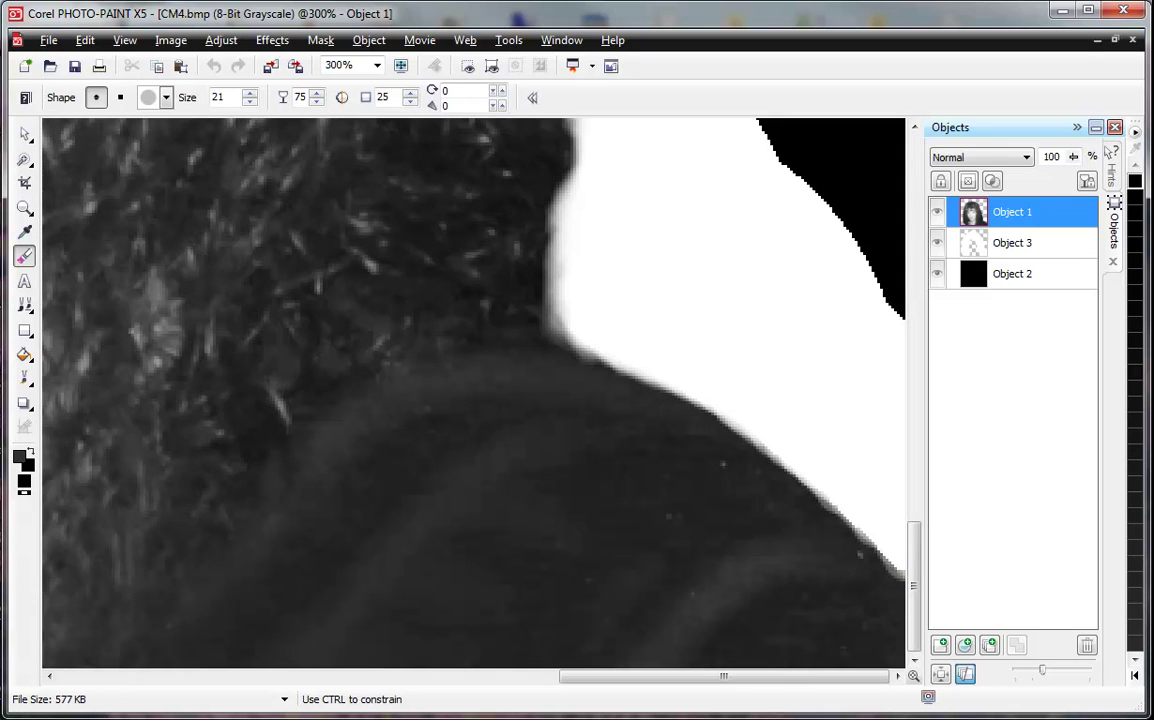
mouse_move(884, 520)
mouse_down()
mouse_move(807, 456)
mouse_move(891, 536)
mouse_up()
scroll(716, 252, down, 2)
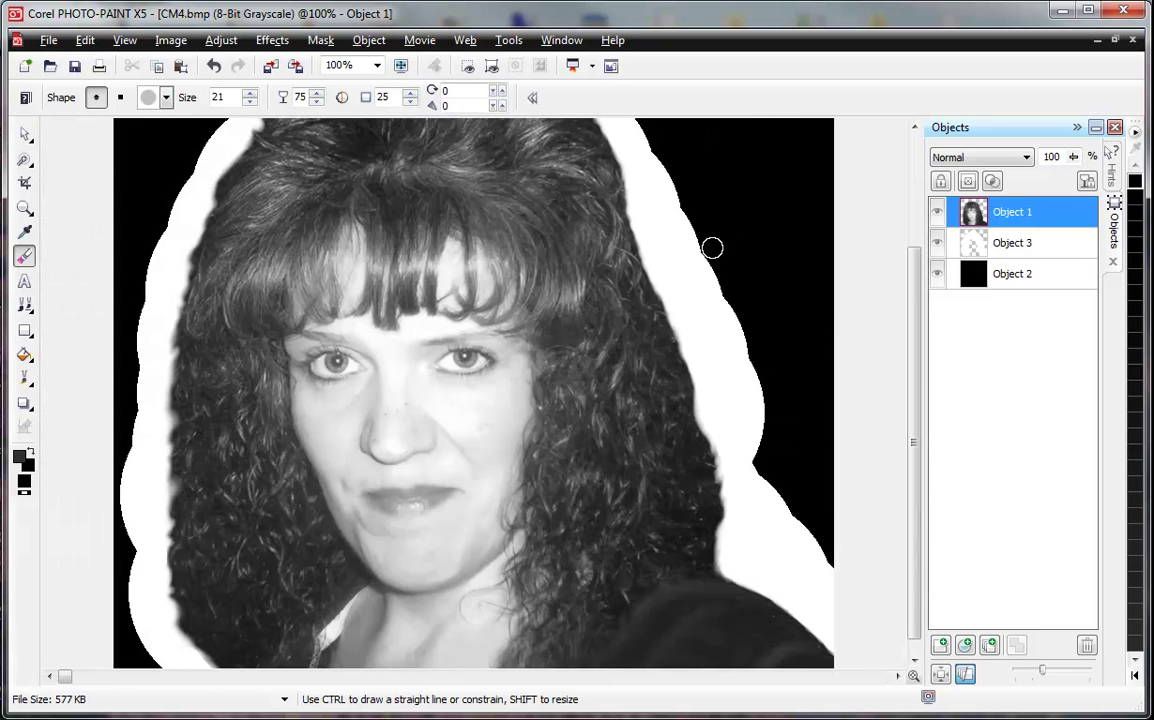
scroll(623, 343, down, 1)
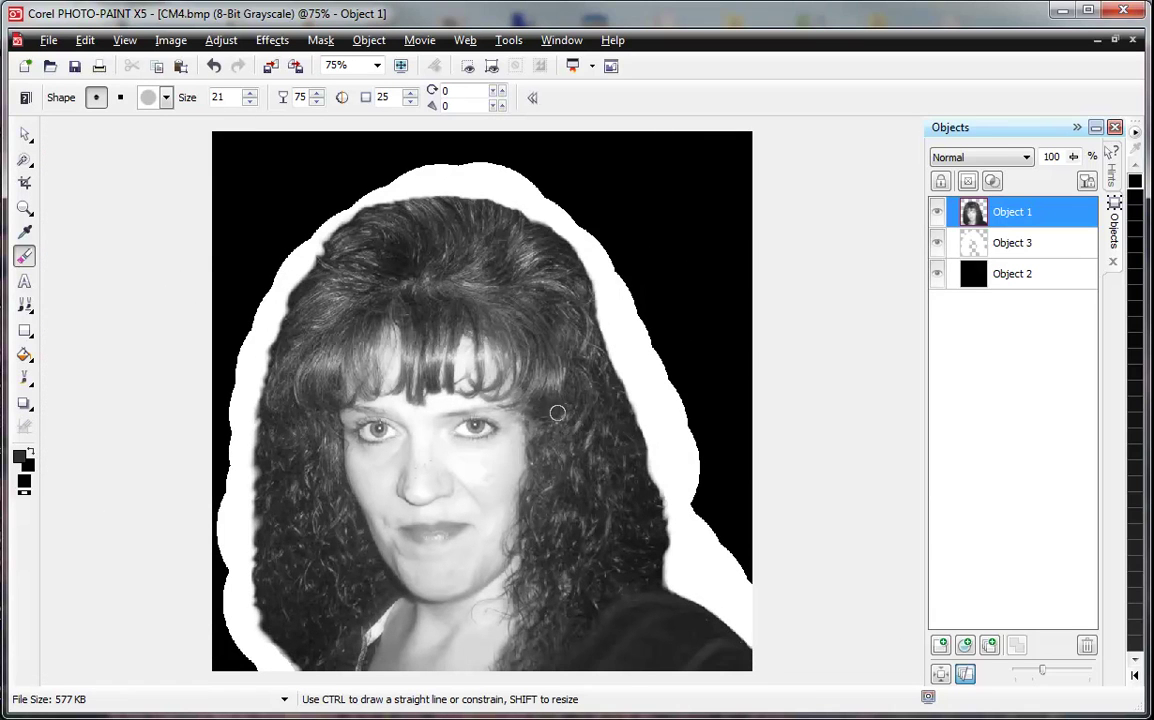
click(25, 133)
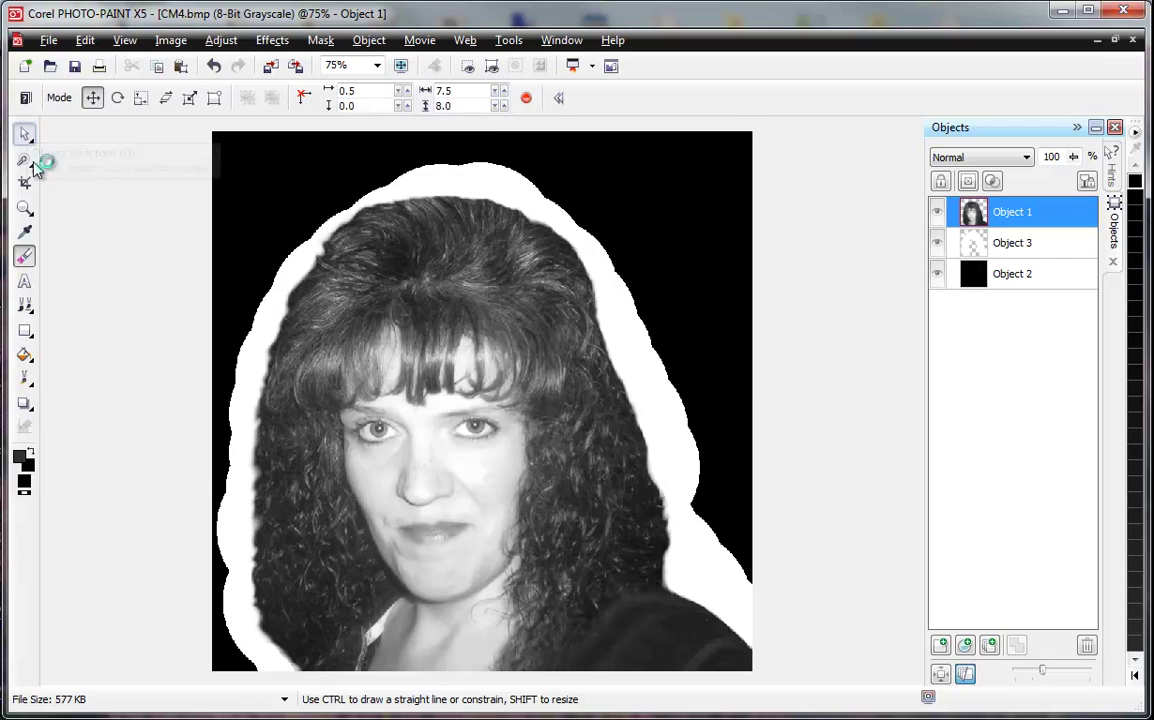
Make the white Object 3 active, sample its white as the paint colour, and switch to the paint brush
click(475, 175)
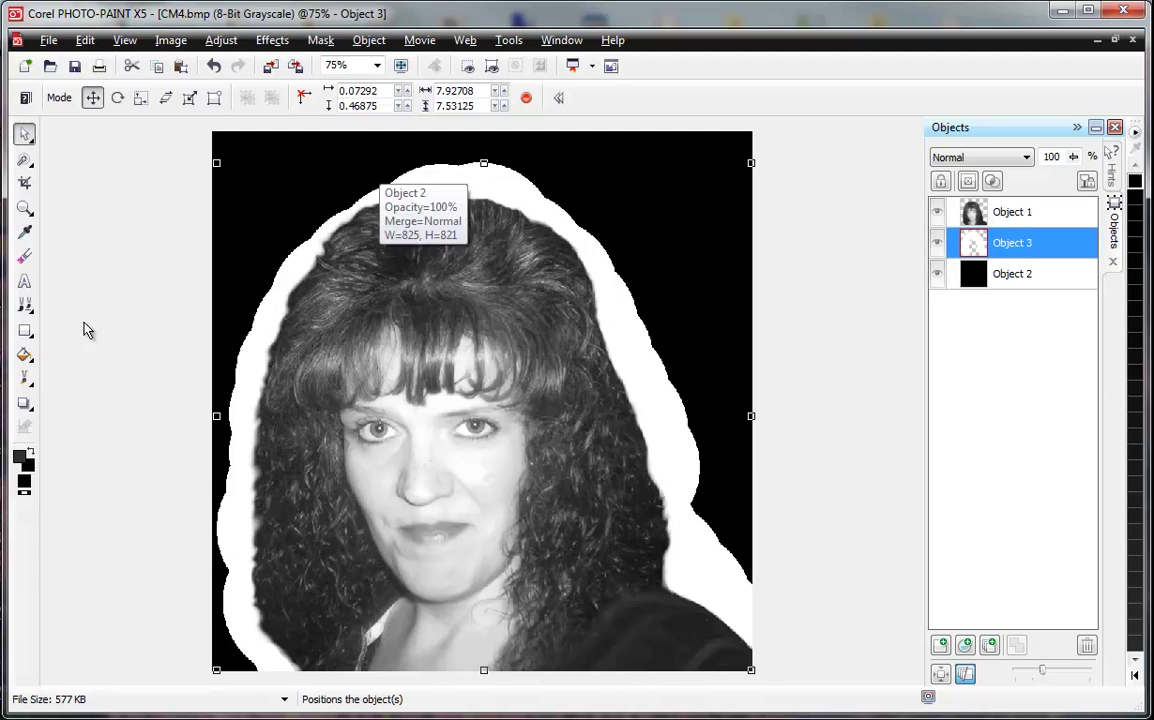
click(24, 355)
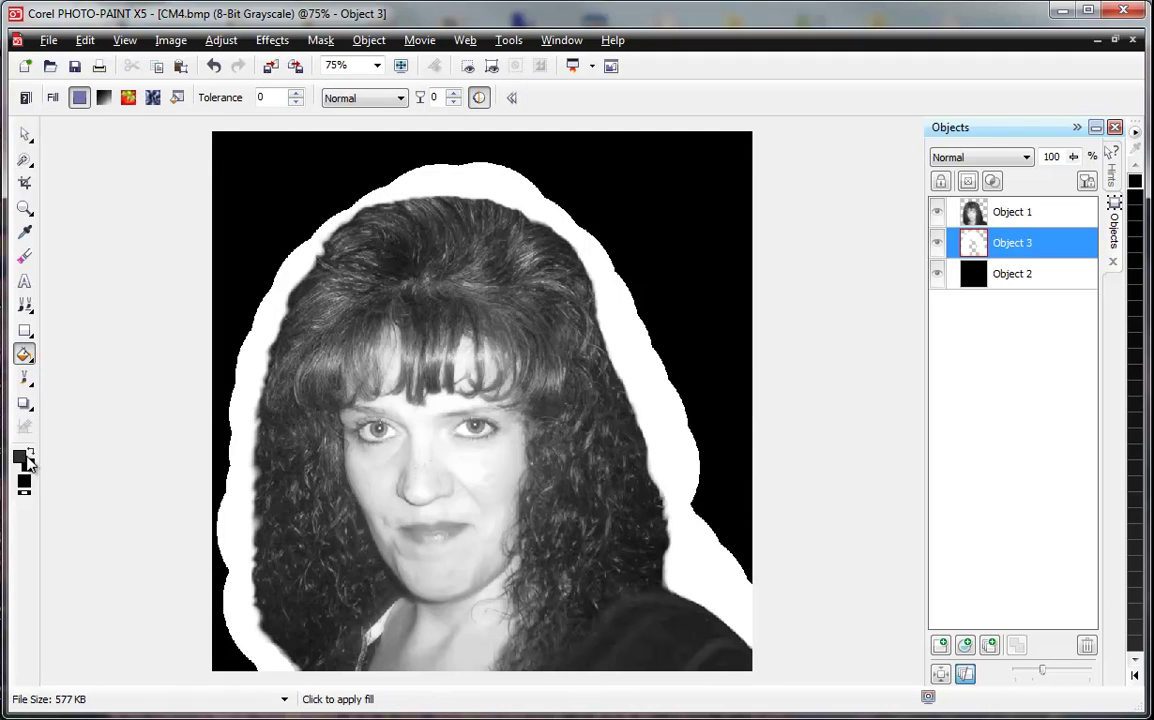
click(25, 232)
click(302, 262)
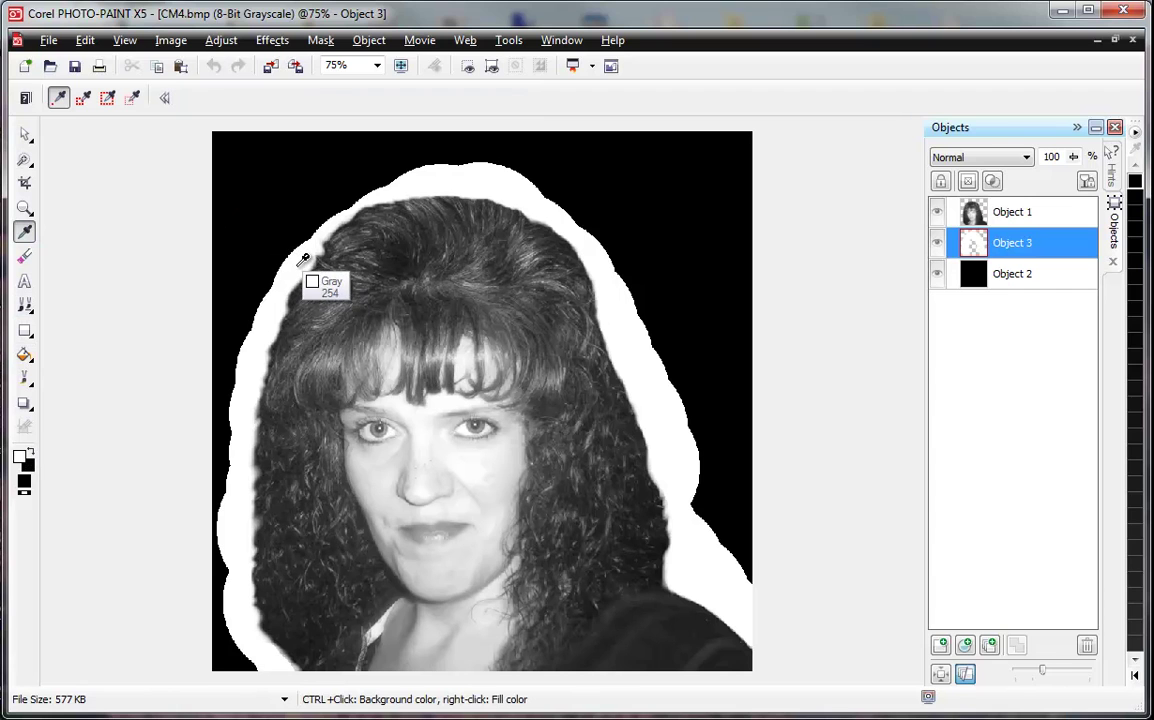
click(25, 376)
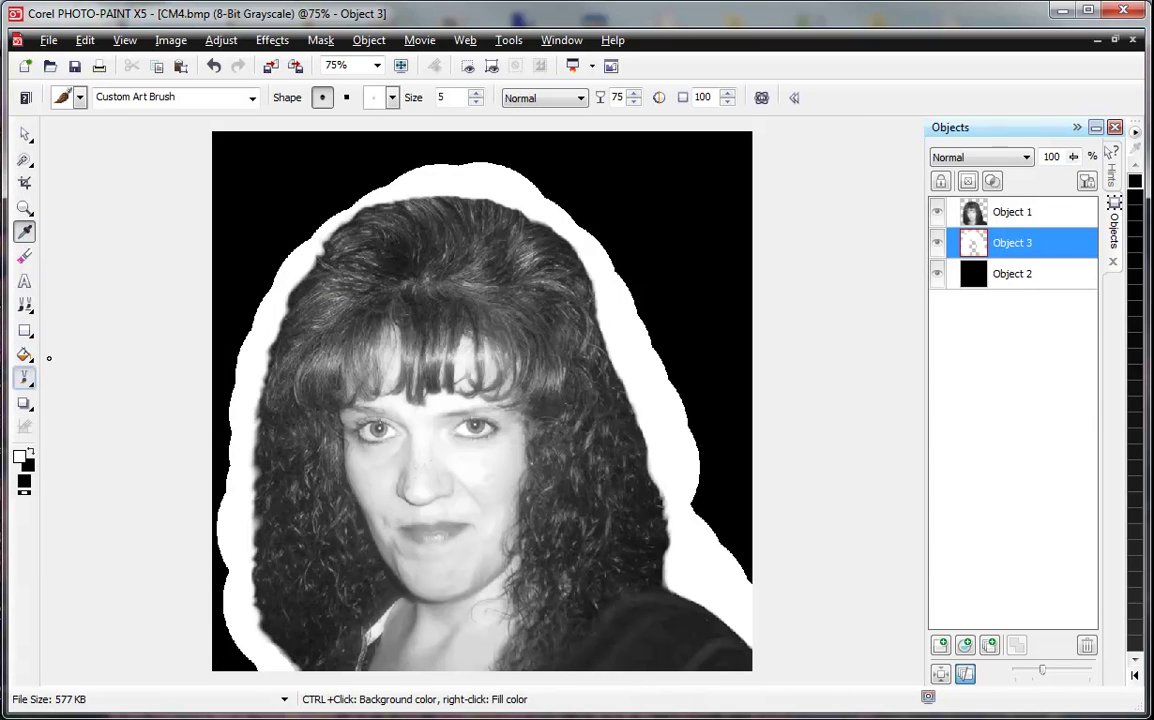
Set the paint brush to size 133 and transparency 0, trying one stroke at the top of the hair
shift+drag(253, 375, 280, 378)
mouse_move(420, 205)
mouse_down()
mouse_move(376, 210)
mouse_move(331, 130)
mouse_up()
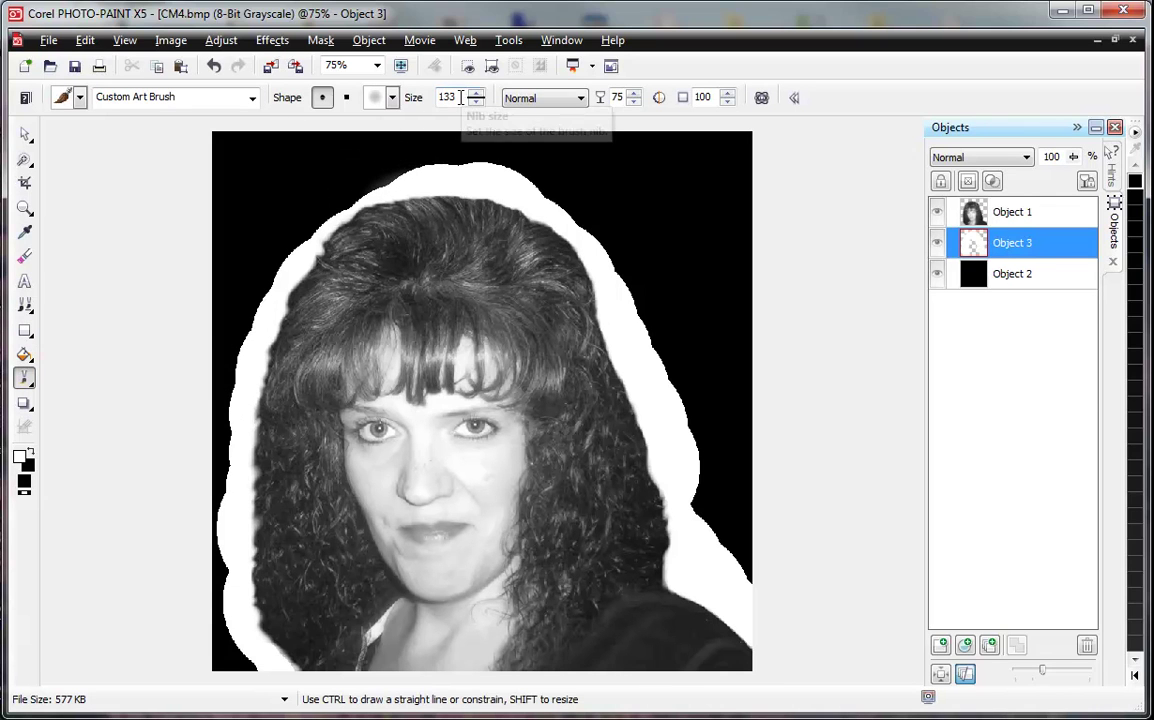
drag(458, 99, 423, 103)
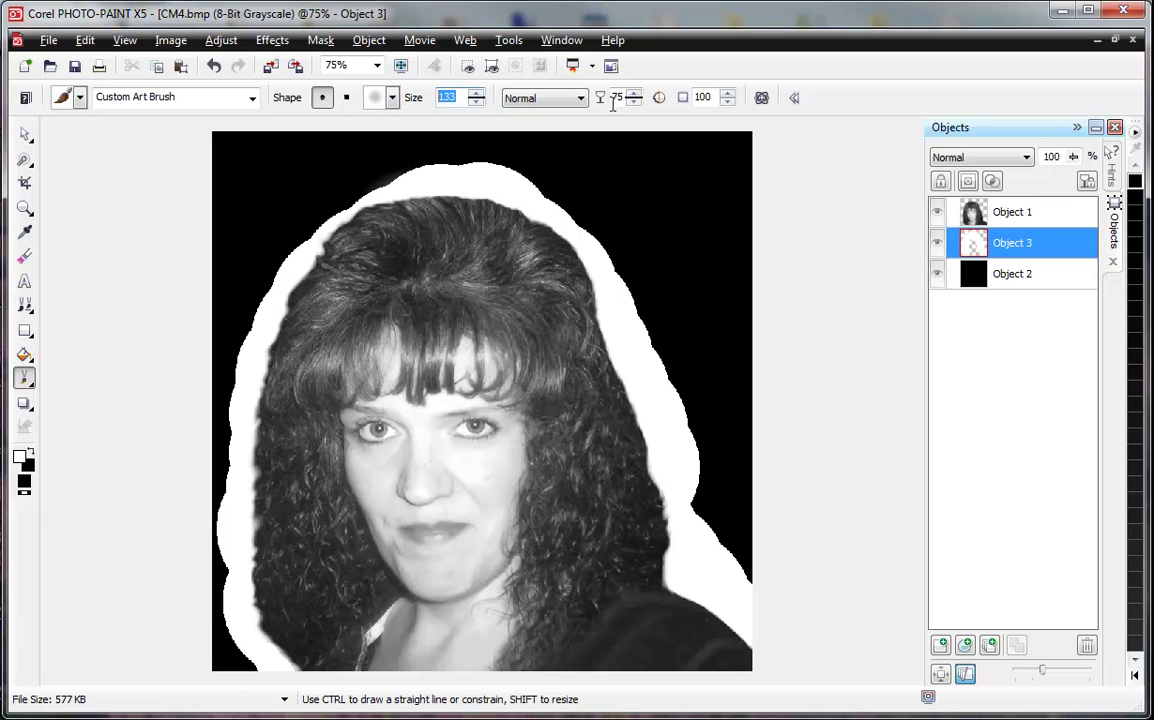
text(0)
key(Return)
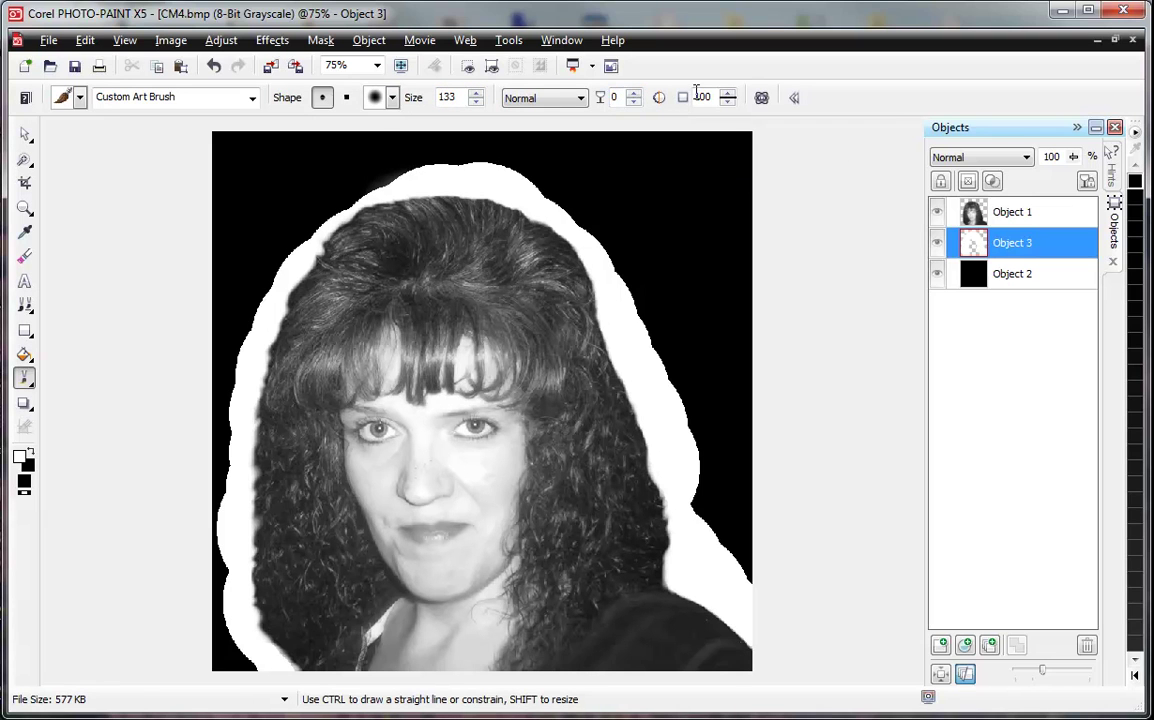
Try white strokes along the upper-left hair edge, and clear everything on Object 3
mouse_move(438, 206)
mouse_down()
mouse_move(395, 207)
mouse_move(311, 258)
mouse_up()
mouse_move(401, 223)
mouse_down()
mouse_move(337, 235)
mouse_move(396, 224)
mouse_move(416, 206)
mouse_move(356, 226)
mouse_move(423, 203)
mouse_move(340, 236)
mouse_move(301, 275)
mouse_move(272, 390)
mouse_move(316, 241)
mouse_move(272, 407)
mouse_move(294, 280)
mouse_move(263, 401)
mouse_move(260, 541)
mouse_move(290, 325)
mouse_up()
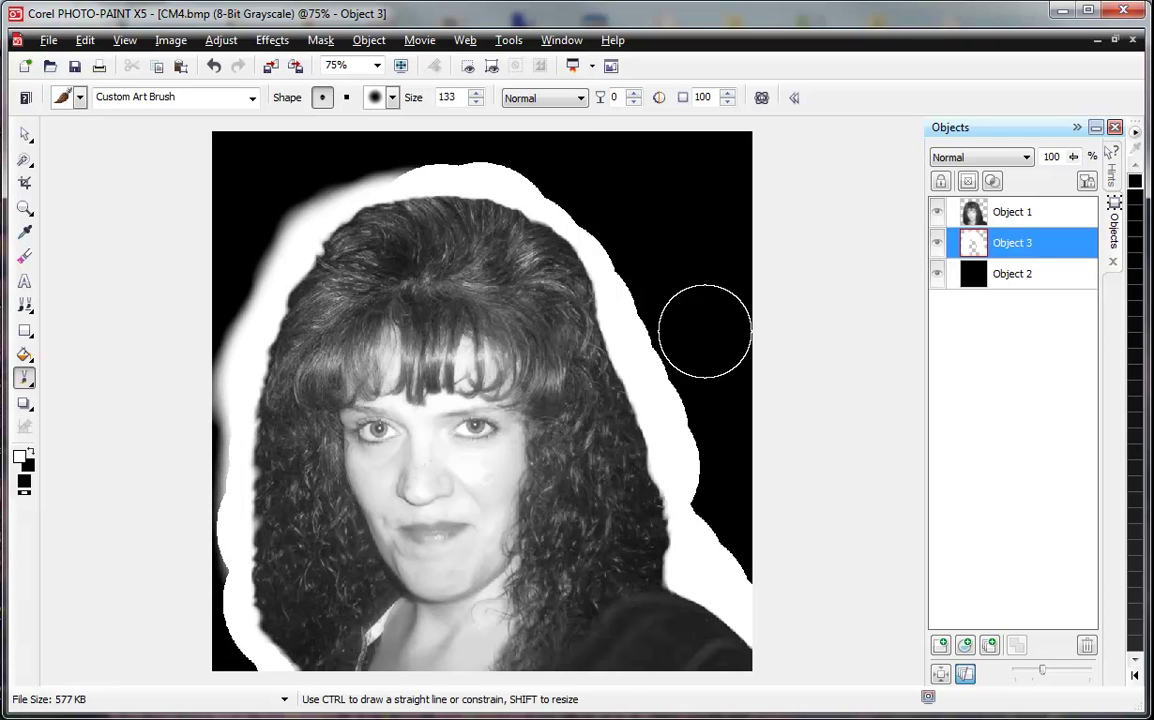
key(Delete)
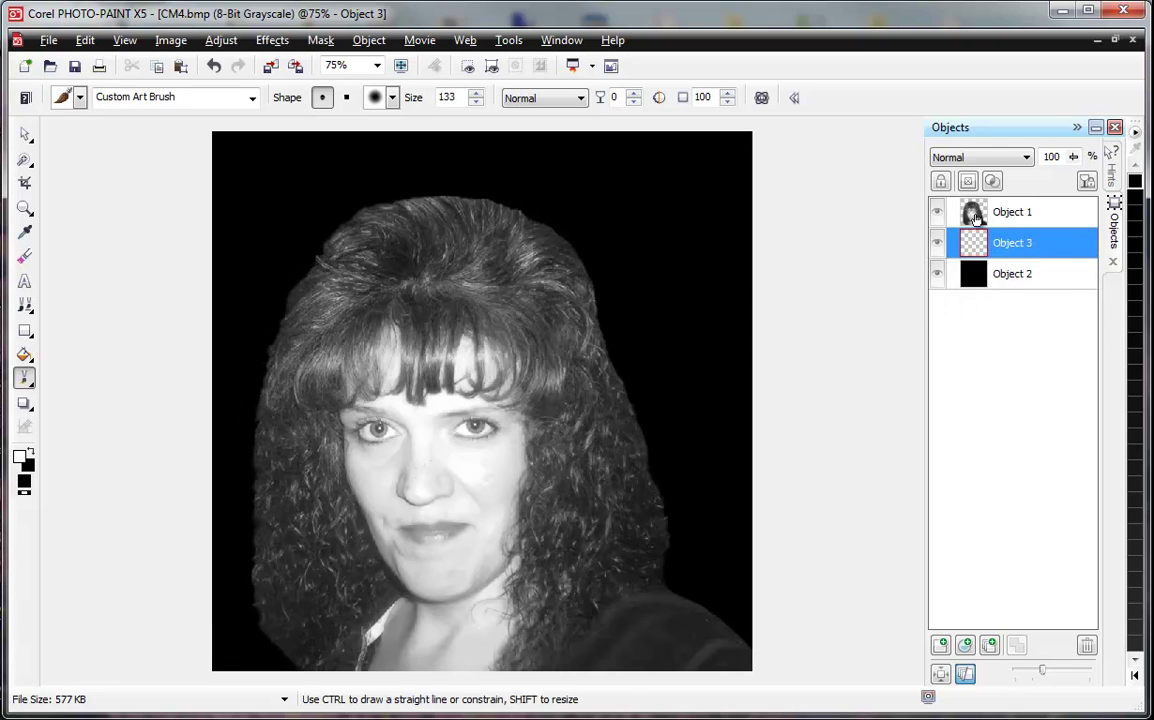
Paint a soft white glow on Object 3 along the left hair edge from the crown down to the image border
click(980, 218)
click(999, 250)
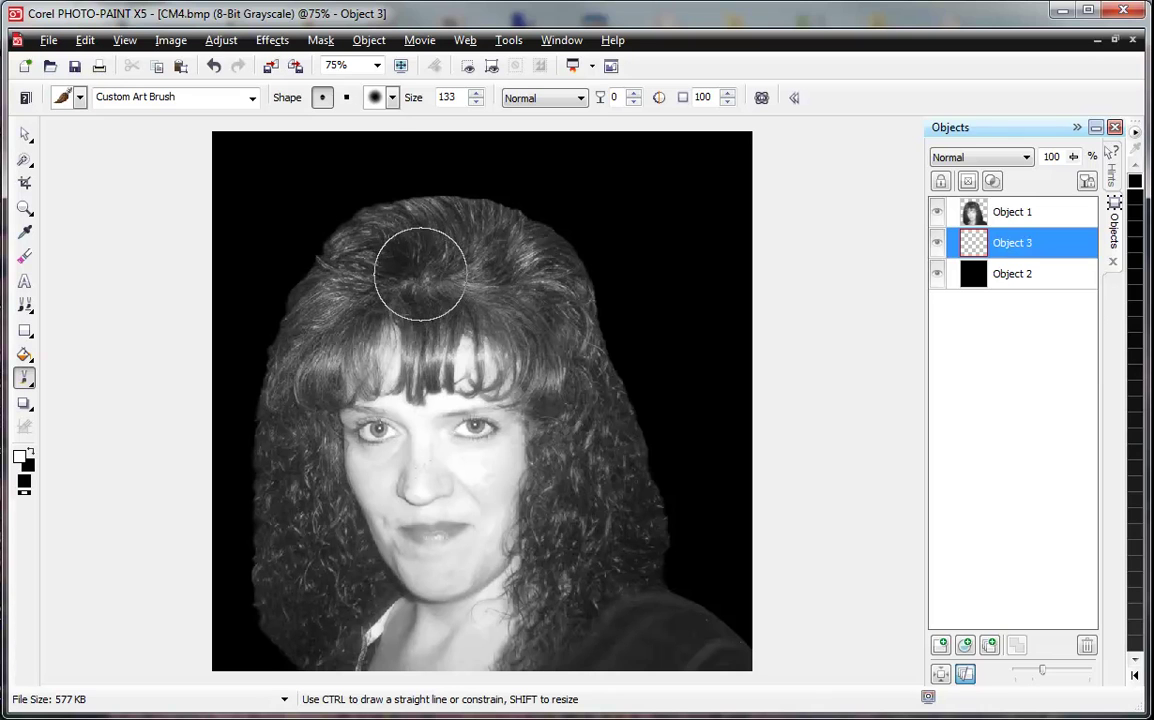
mouse_move(443, 247)
mouse_down()
mouse_move(418, 222)
mouse_move(376, 227)
mouse_move(317, 304)
mouse_move(265, 455)
mouse_move(270, 494)
mouse_move(300, 494)
mouse_up()
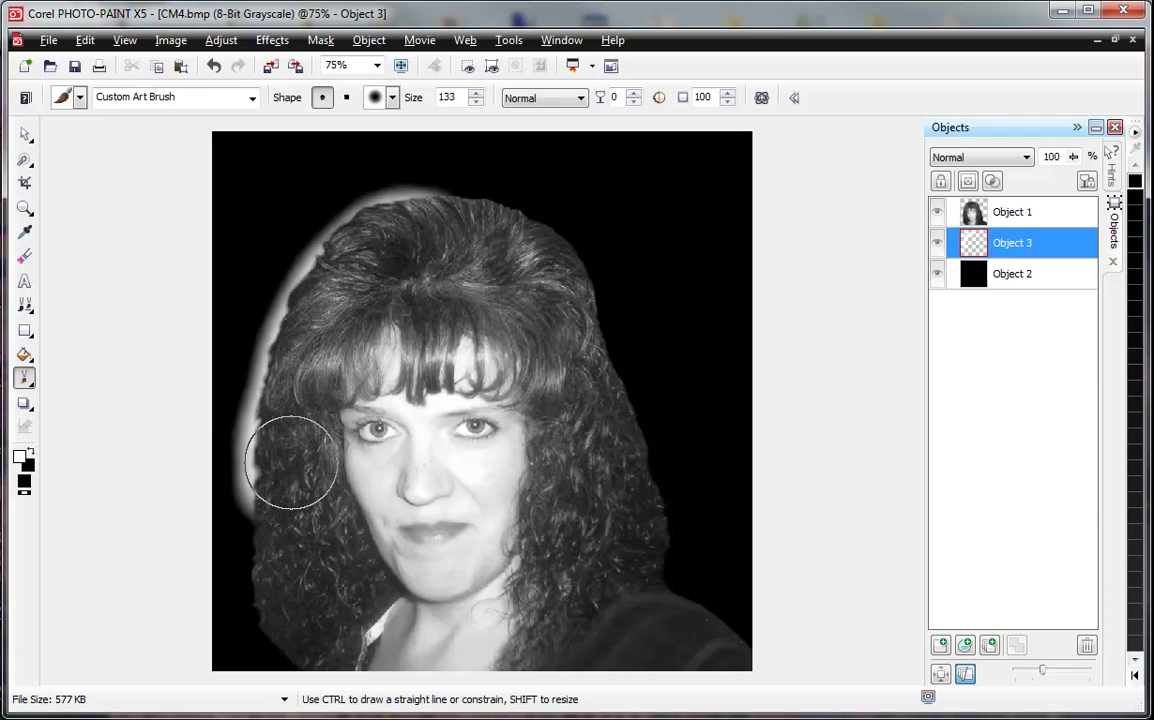
mouse_move(310, 421)
mouse_down()
mouse_move(291, 438)
mouse_move(278, 507)
mouse_move(278, 655)
mouse_up()
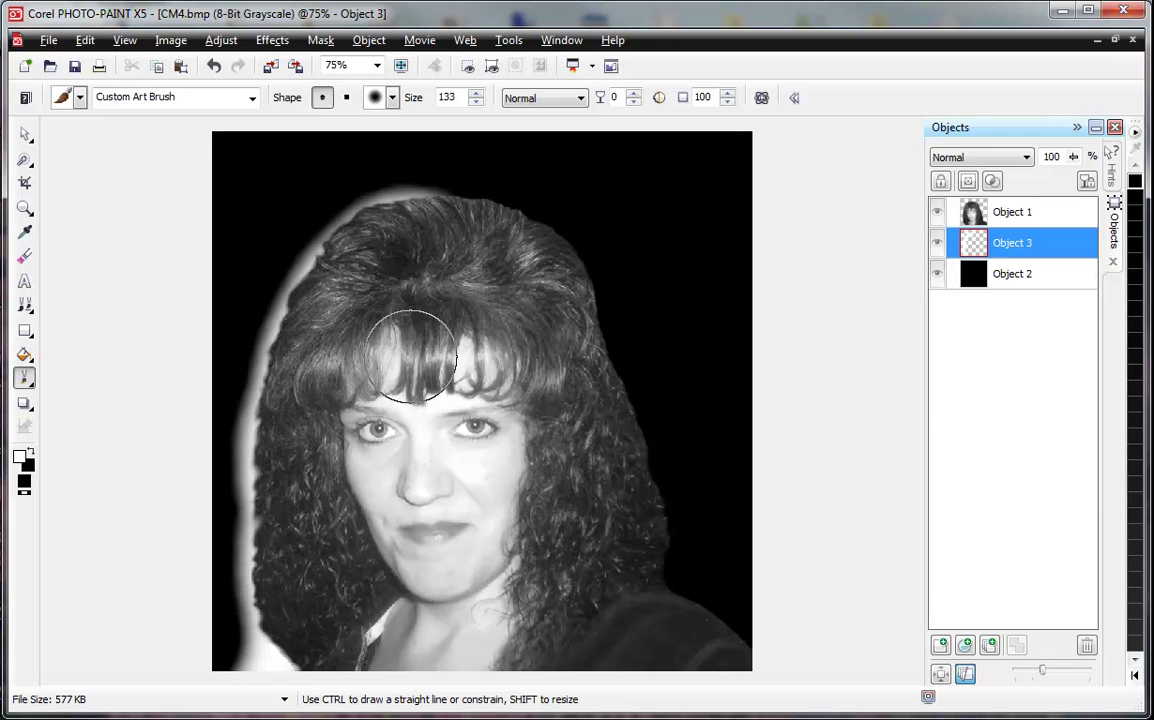
Continue the white glow over the crown and down the right hair edge and shoulder, and reinforce it around the outline
mouse_move(402, 250)
mouse_down()
mouse_move(407, 227)
mouse_move(479, 230)
mouse_move(533, 214)
mouse_up()
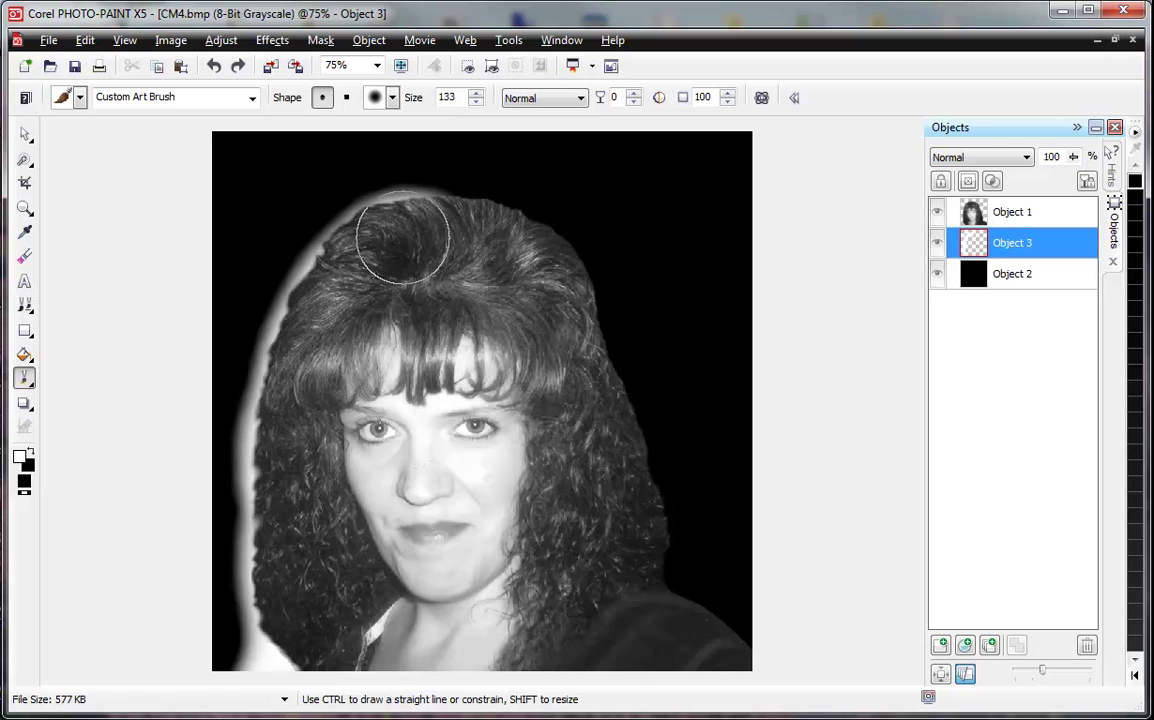
mouse_move(401, 258)
mouse_down()
mouse_move(420, 232)
mouse_move(451, 224)
mouse_move(513, 227)
mouse_move(534, 247)
mouse_move(577, 304)
mouse_move(659, 546)
mouse_move(712, 624)
mouse_up()
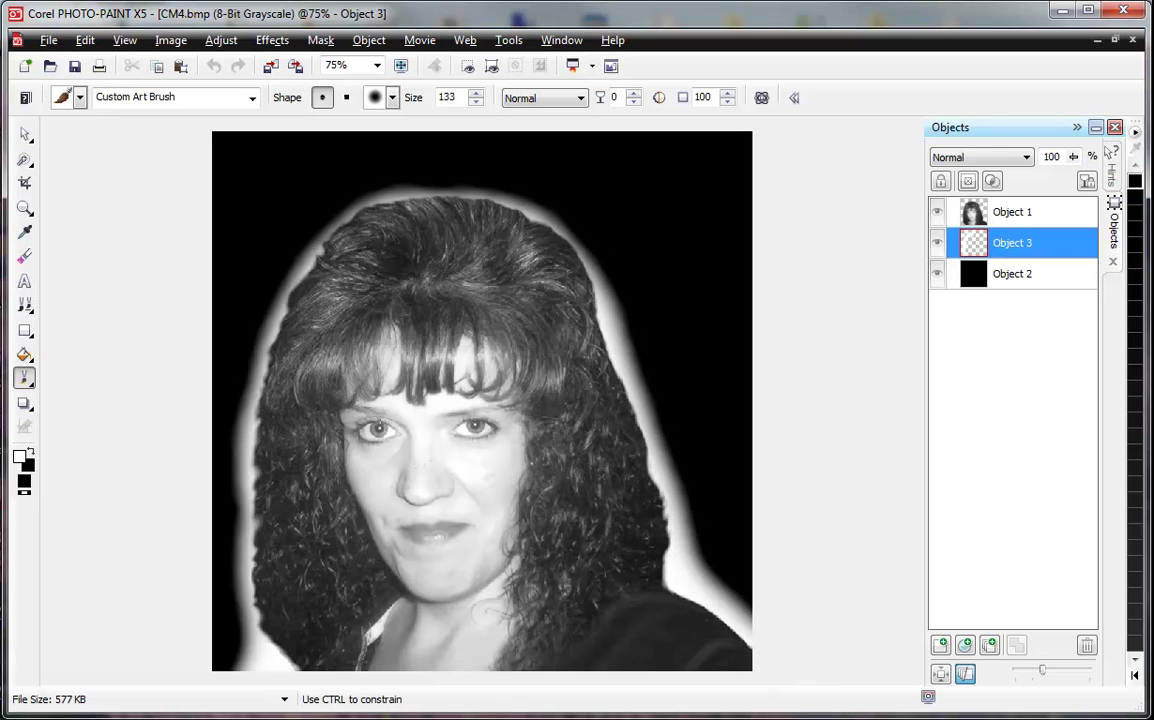
mouse_move(560, 345)
mouse_down()
mouse_move(560, 283)
mouse_move(502, 227)
mouse_move(390, 218)
mouse_move(358, 245)
mouse_move(352, 214)
mouse_move(394, 227)
mouse_move(344, 253)
mouse_move(311, 310)
mouse_move(286, 386)
mouse_move(282, 529)
mouse_up()
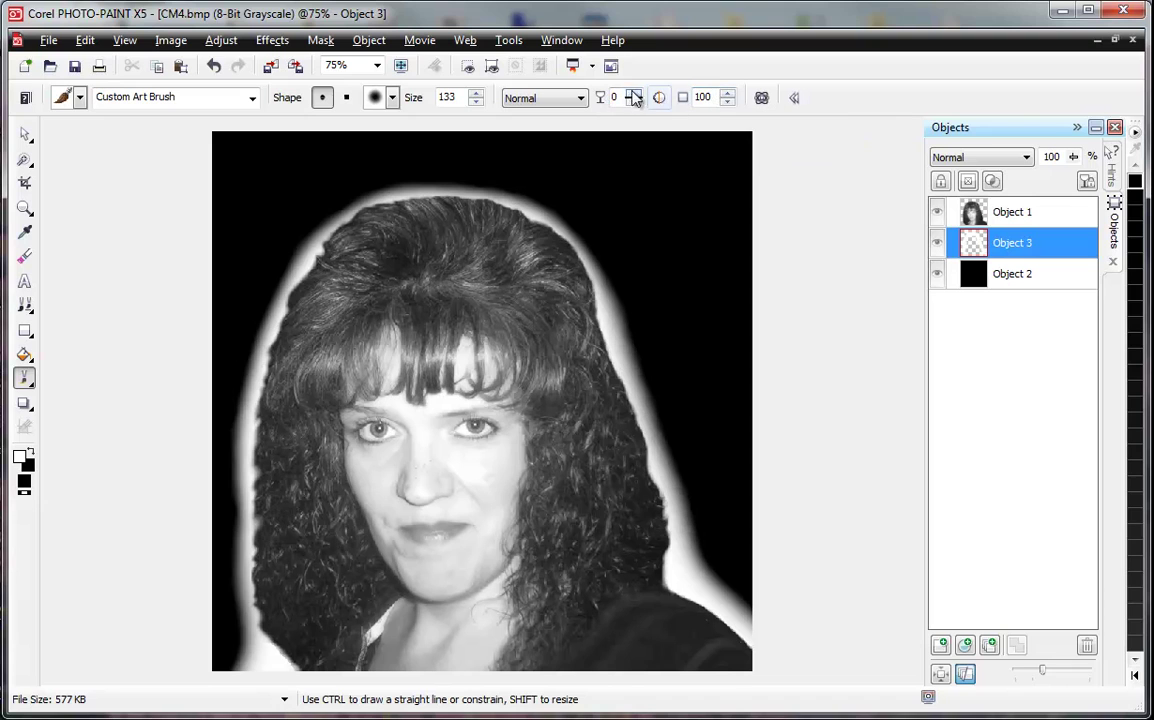
Widen the glow around the hair and shoulder with fainter white strokes, using transparency 50 and 75 and brush size 212
drag(622, 97, 596, 103)
text(50)
mouse_move(405, 253)
mouse_down()
mouse_move(398, 230)
mouse_move(348, 233)
mouse_up()
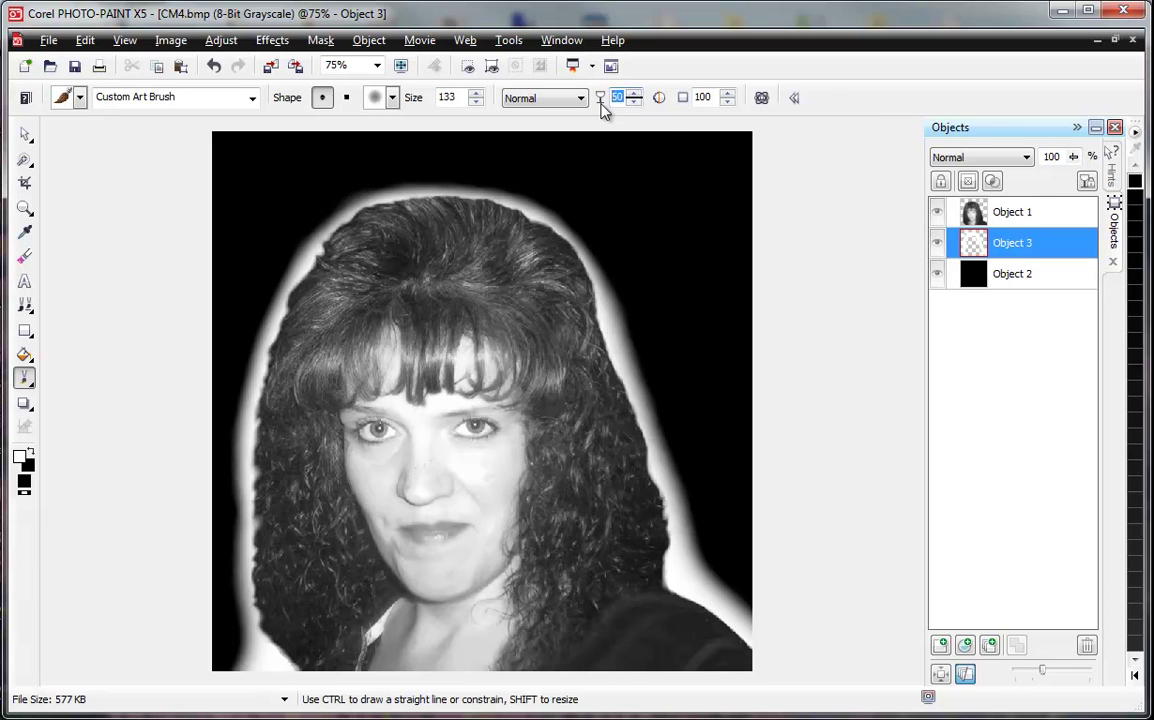
shift+drag(337, 507, 326, 530)
mouse_move(314, 600)
mouse_down()
mouse_move(318, 660)
mouse_move(306, 662)
mouse_move(303, 617)
mouse_move(290, 670)
mouse_move(302, 587)
mouse_move(281, 677)
mouse_move(303, 587)
mouse_move(300, 535)
mouse_move(293, 617)
mouse_move(268, 682)
mouse_move(286, 663)
mouse_move(298, 531)
mouse_move(297, 598)
mouse_move(290, 613)
mouse_move(292, 467)
mouse_move(330, 348)
mouse_move(376, 311)
mouse_up()
mouse_move(428, 257)
mouse_down()
mouse_move(393, 258)
mouse_move(395, 228)
mouse_move(420, 224)
mouse_move(420, 241)
mouse_move(363, 211)
mouse_move(278, 428)
mouse_move(283, 554)
mouse_up()
mouse_move(613, 645)
mouse_down()
mouse_move(698, 672)
mouse_move(672, 525)
mouse_move(612, 457)
mouse_move(587, 258)
mouse_move(554, 245)
mouse_move(519, 252)
mouse_move(469, 221)
mouse_move(420, 221)
mouse_move(335, 278)
mouse_move(304, 335)
mouse_move(327, 289)
mouse_move(306, 247)
mouse_move(404, 203)
mouse_move(543, 270)
mouse_move(585, 340)
mouse_move(603, 345)
mouse_move(605, 330)
mouse_up()
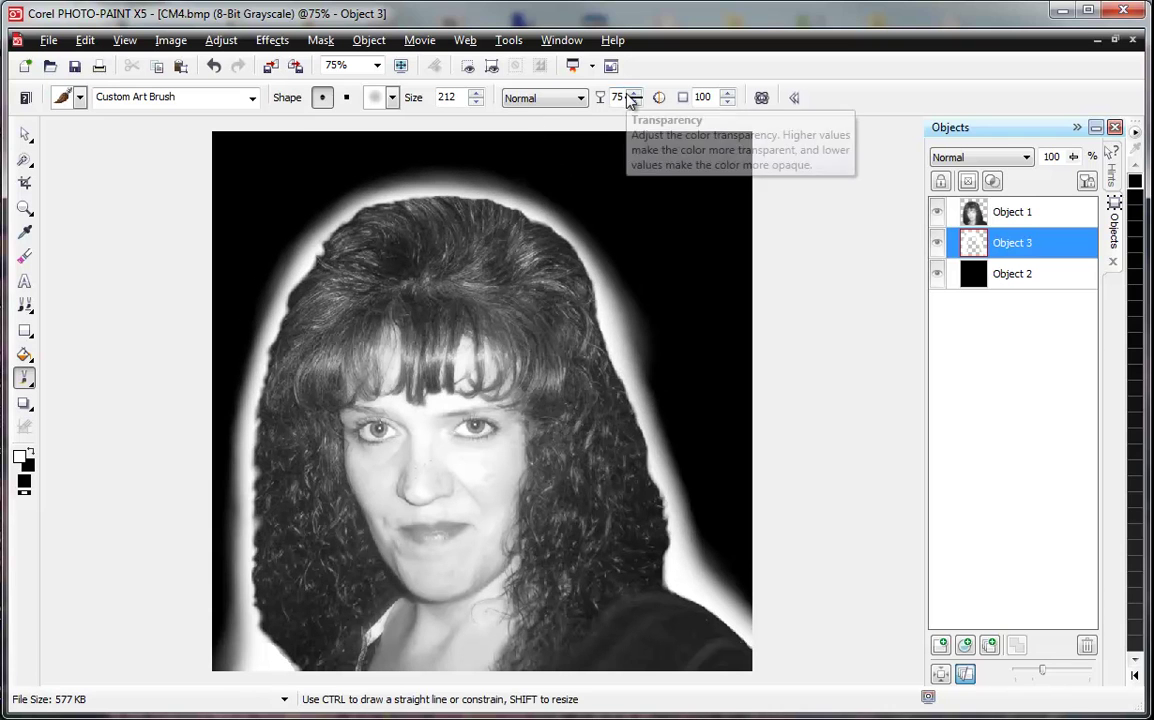
Fade the glow's outer edge into the black with white strokes at transparency 85, and switch to the Pick tool
drag(628, 97, 561, 107)
text(85)
mouse_move(489, 210)
mouse_down()
mouse_move(545, 255)
mouse_move(618, 355)
mouse_move(685, 567)
mouse_move(767, 640)
mouse_move(657, 515)
mouse_move(582, 348)
mouse_move(402, 201)
mouse_move(317, 273)
mouse_move(238, 562)
mouse_move(250, 631)
mouse_move(295, 482)
mouse_move(332, 236)
mouse_move(312, 348)
mouse_move(265, 425)
mouse_move(259, 547)
mouse_move(265, 470)
mouse_move(343, 232)
mouse_move(486, 220)
mouse_move(399, 222)
mouse_move(291, 317)
mouse_move(240, 410)
mouse_move(351, 253)
mouse_up()
click(25, 133)
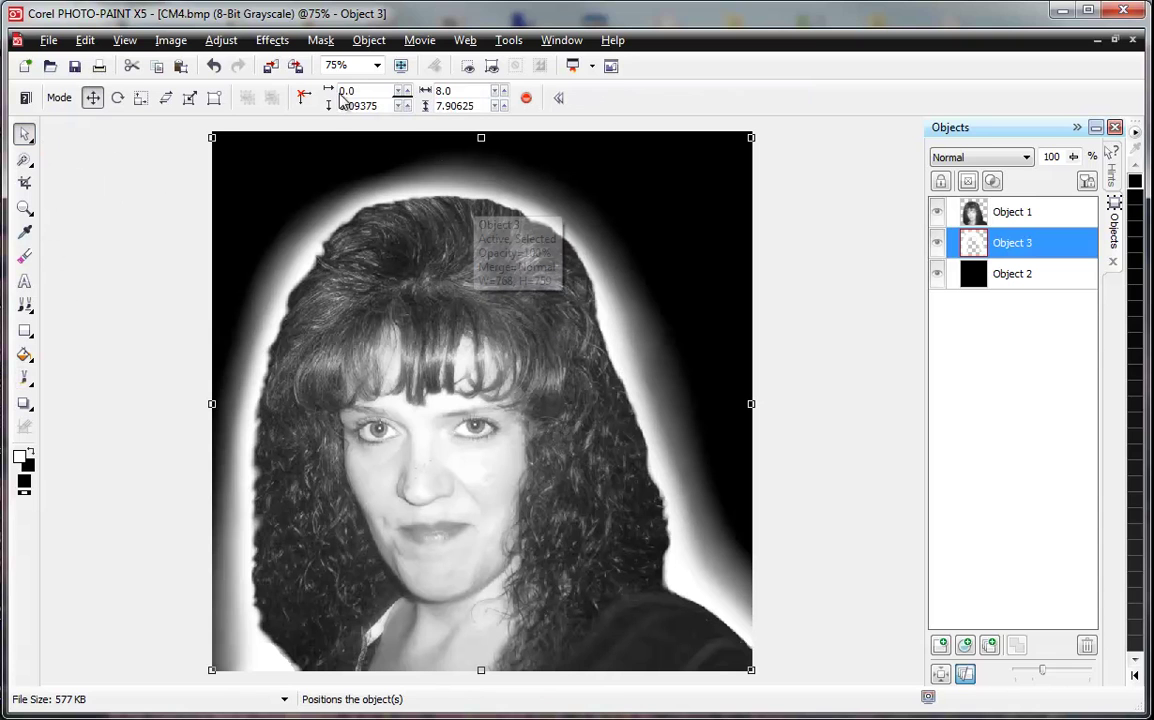
Open the Brightness/Contrast/Intensity adjustment for the glow object and move its dialog off the portrait
click(220, 40)
click(330, 271)
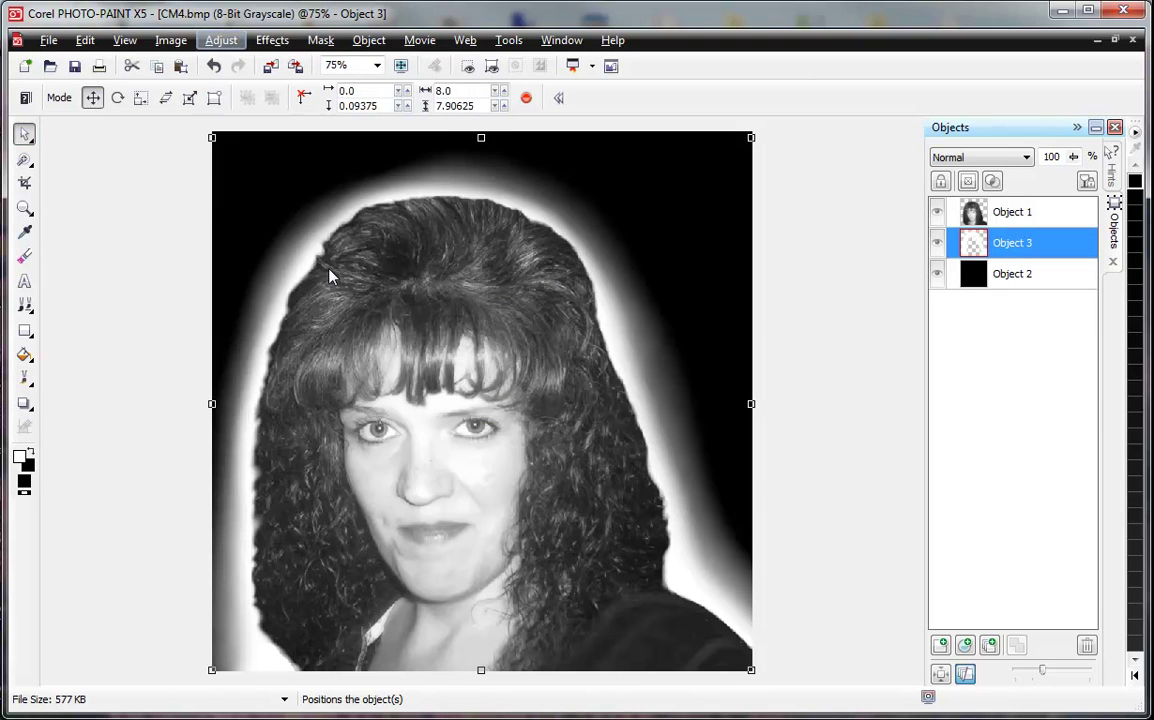
drag(560, 305, 794, 142)
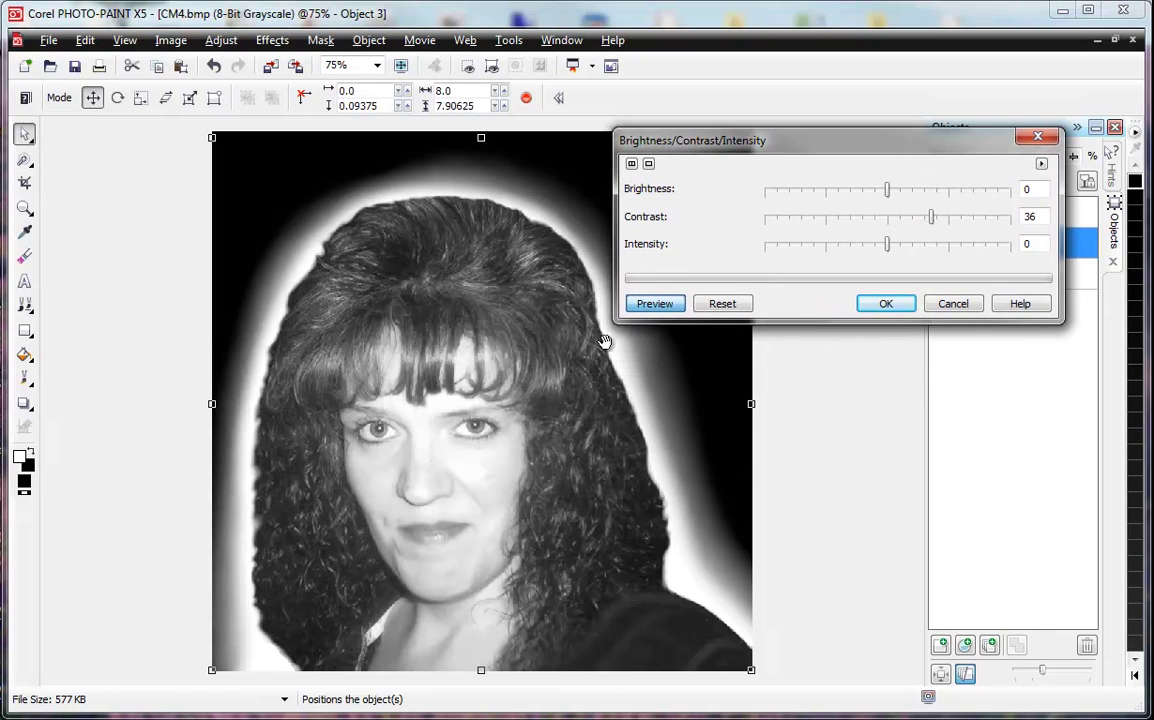
Try brightness between -60 and -83 with contrast 100 and intensity 5 on the glow, and reset the adjustment values
click(889, 196)
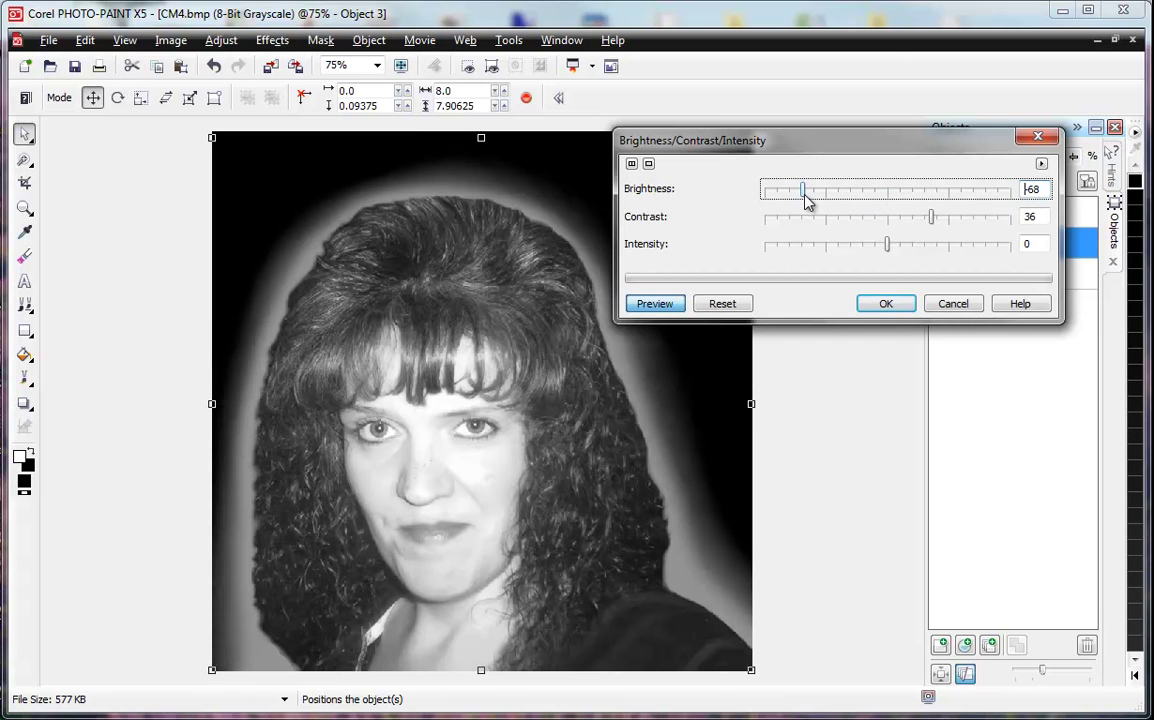
drag(808, 200, 818, 200)
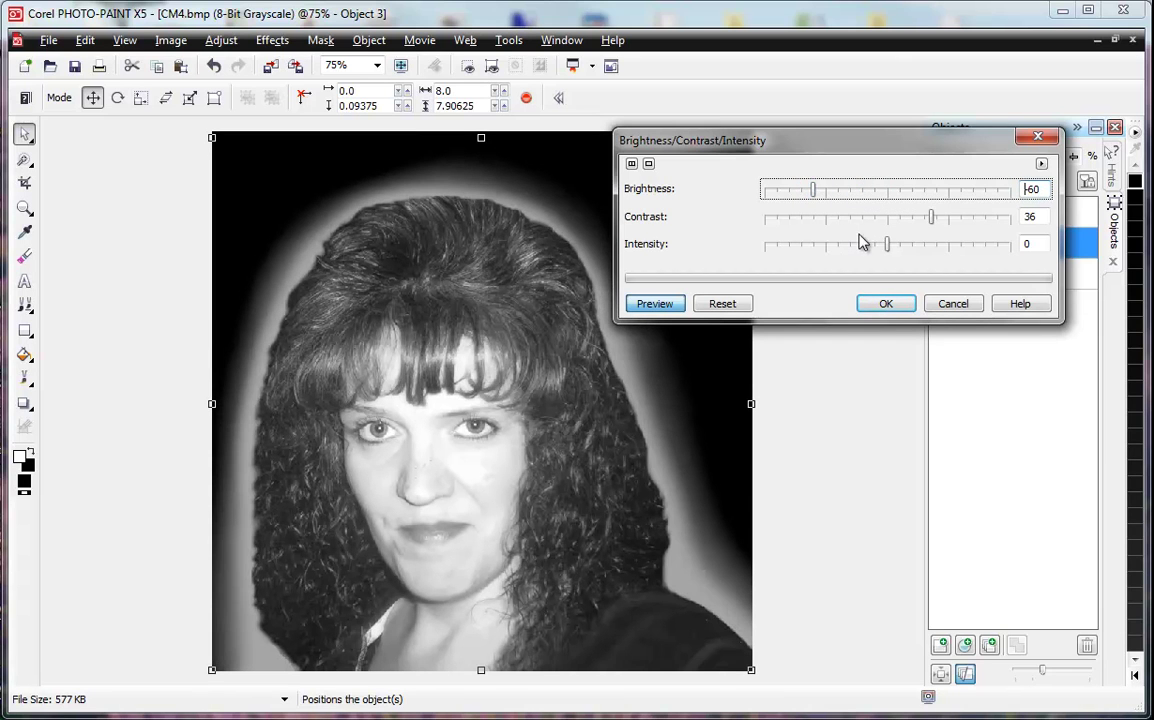
click(928, 248)
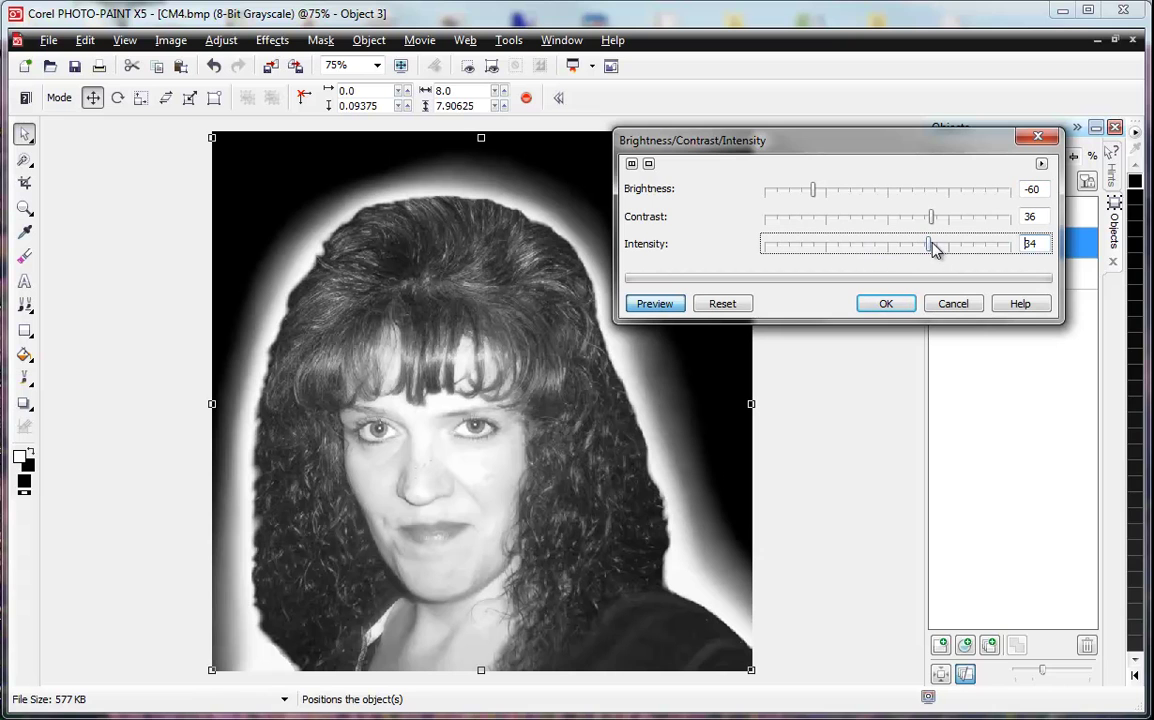
click(953, 220)
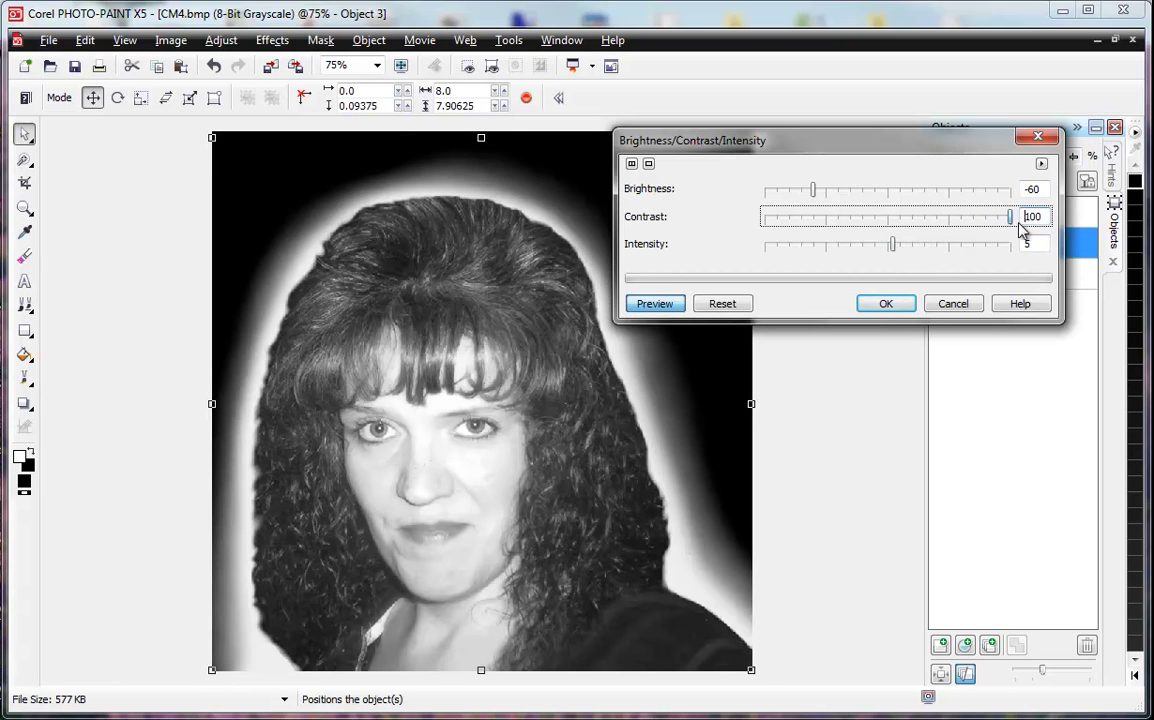
click(787, 190)
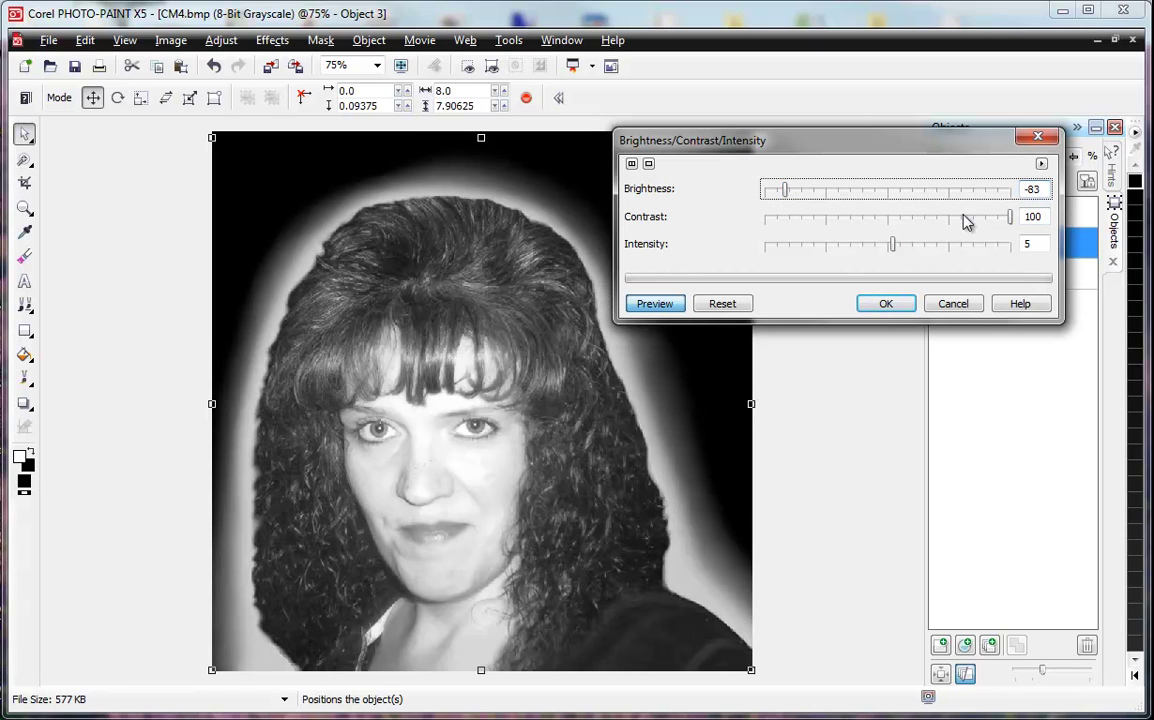
click(815, 194)
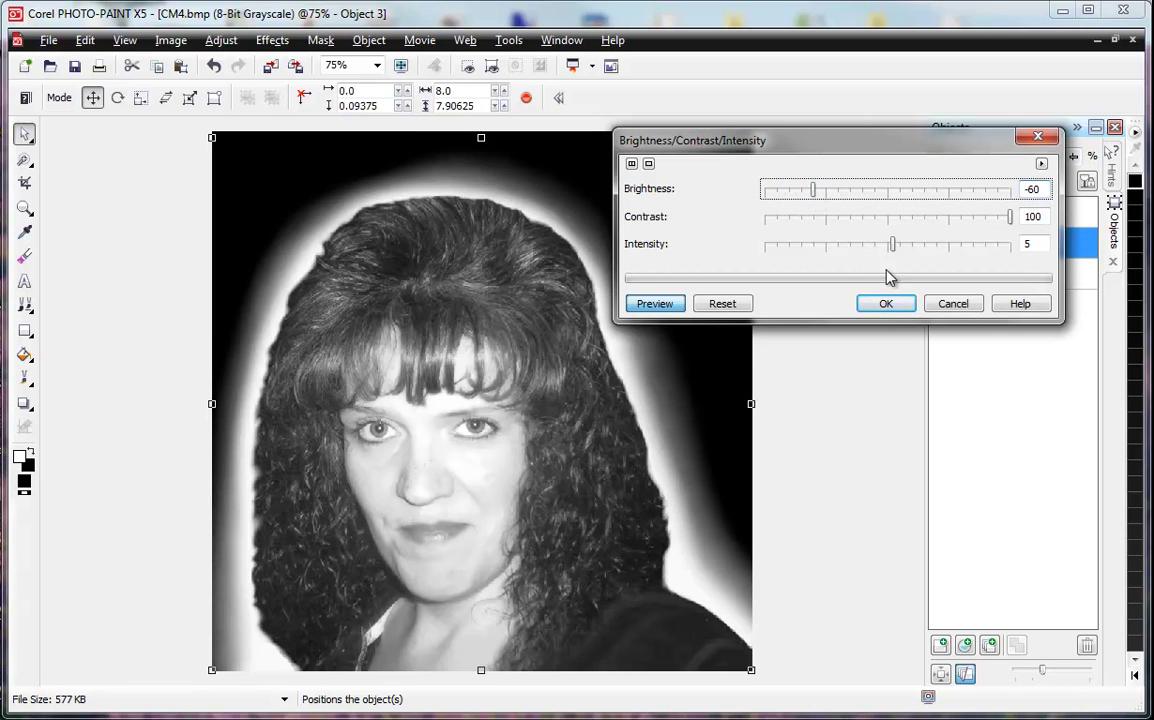
click(722, 304)
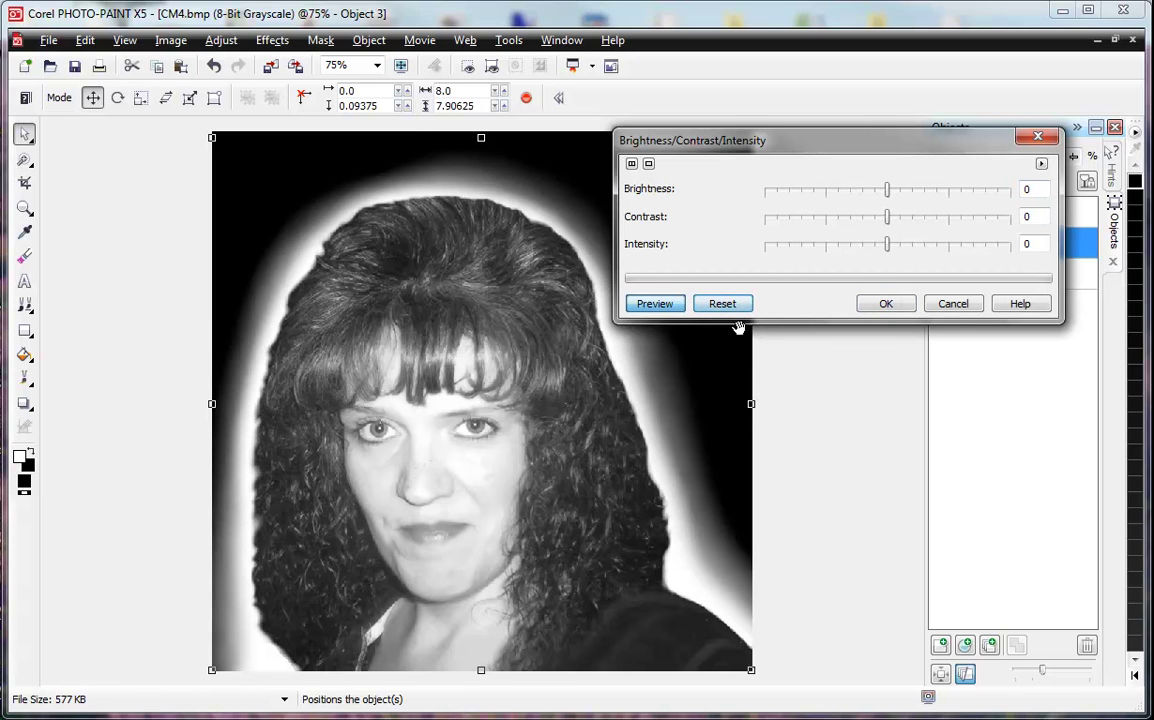
Apply brightness -48 and contrast 54 to the glow object, and deselect it
drag(888, 200, 829, 195)
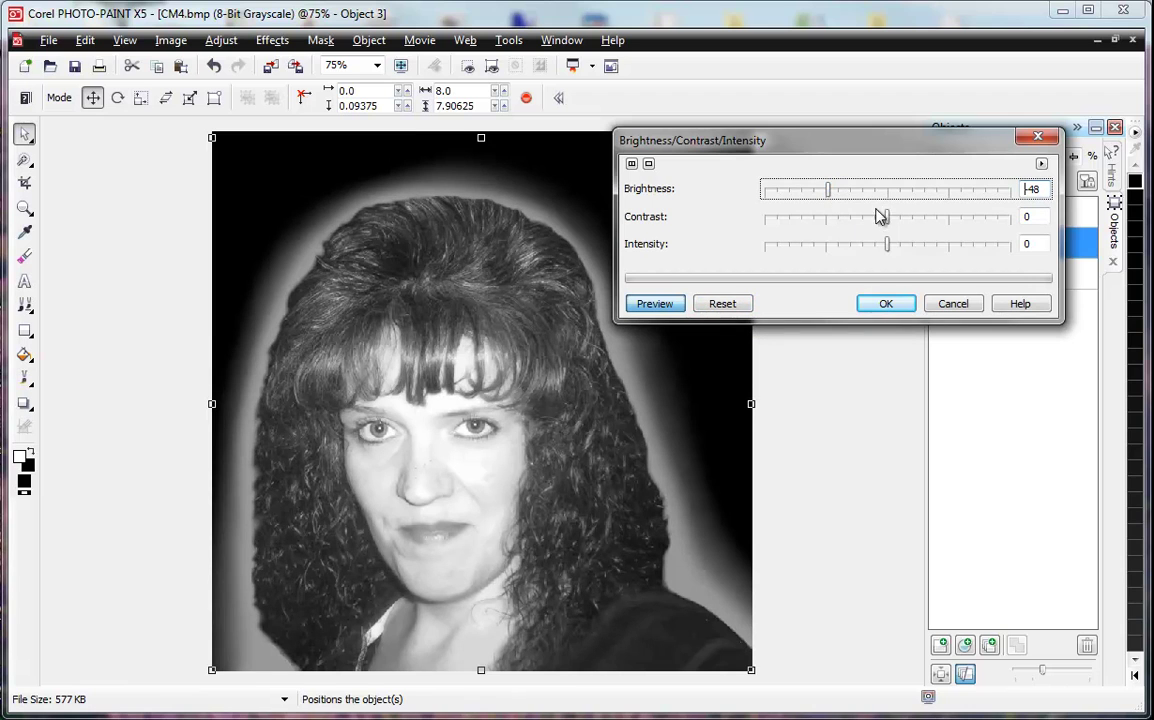
drag(889, 218, 937, 222)
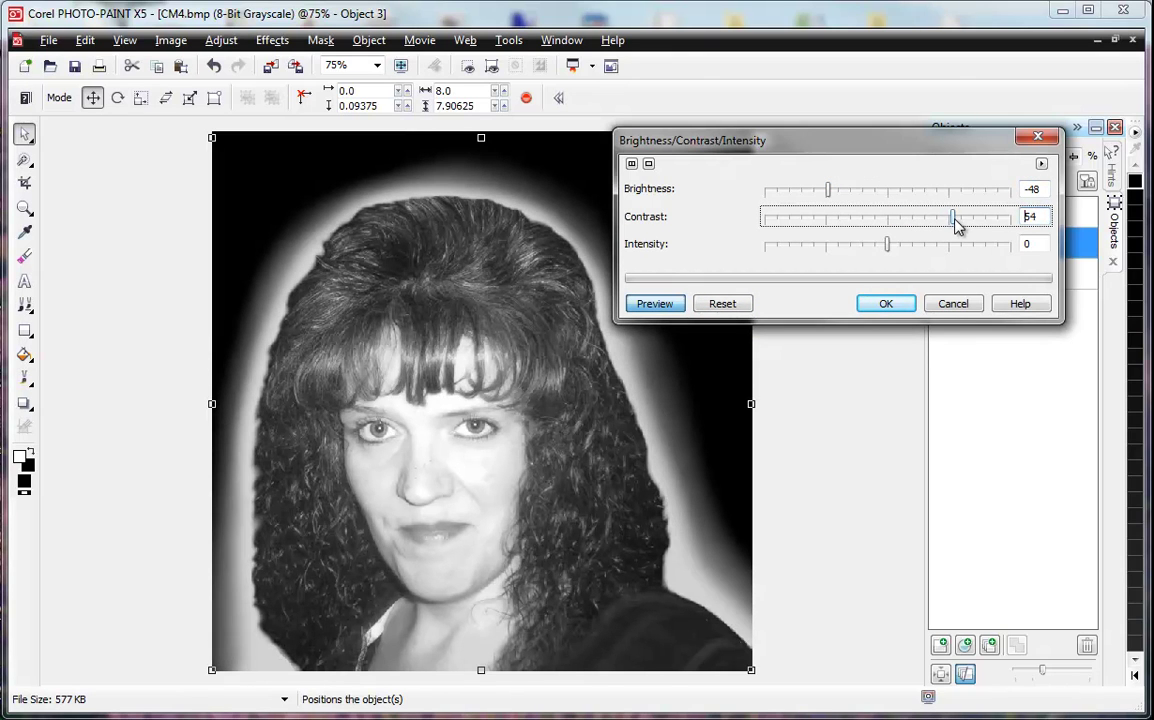
click(905, 307)
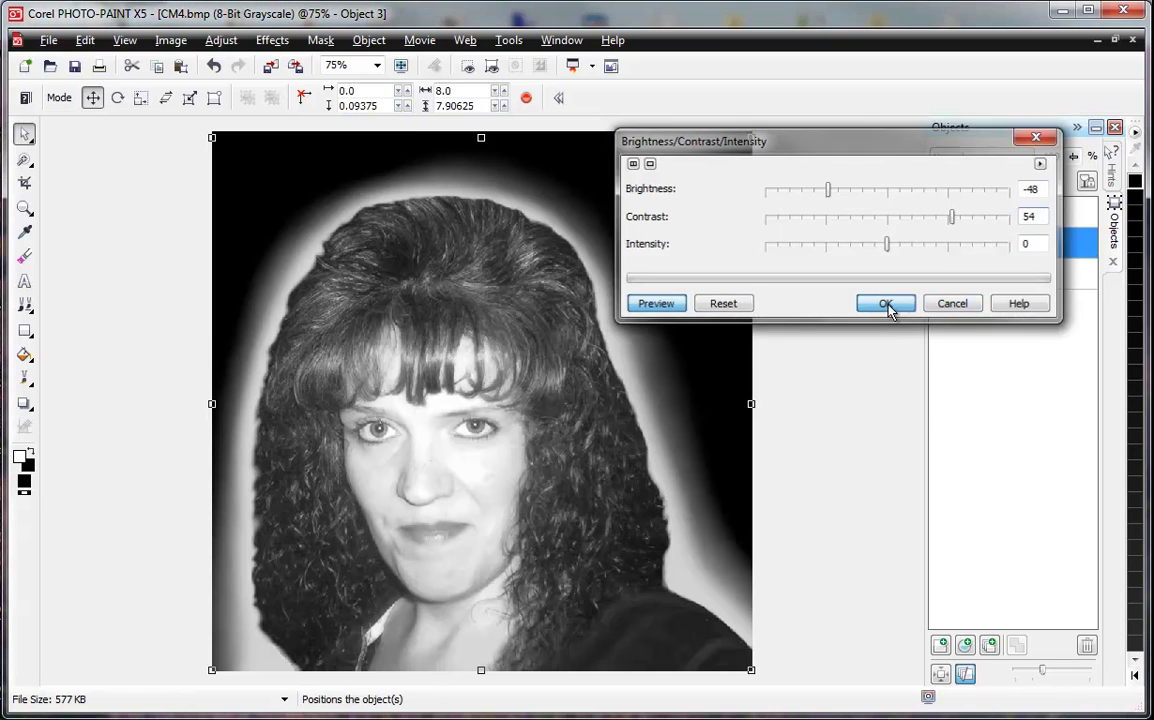
click(879, 208)
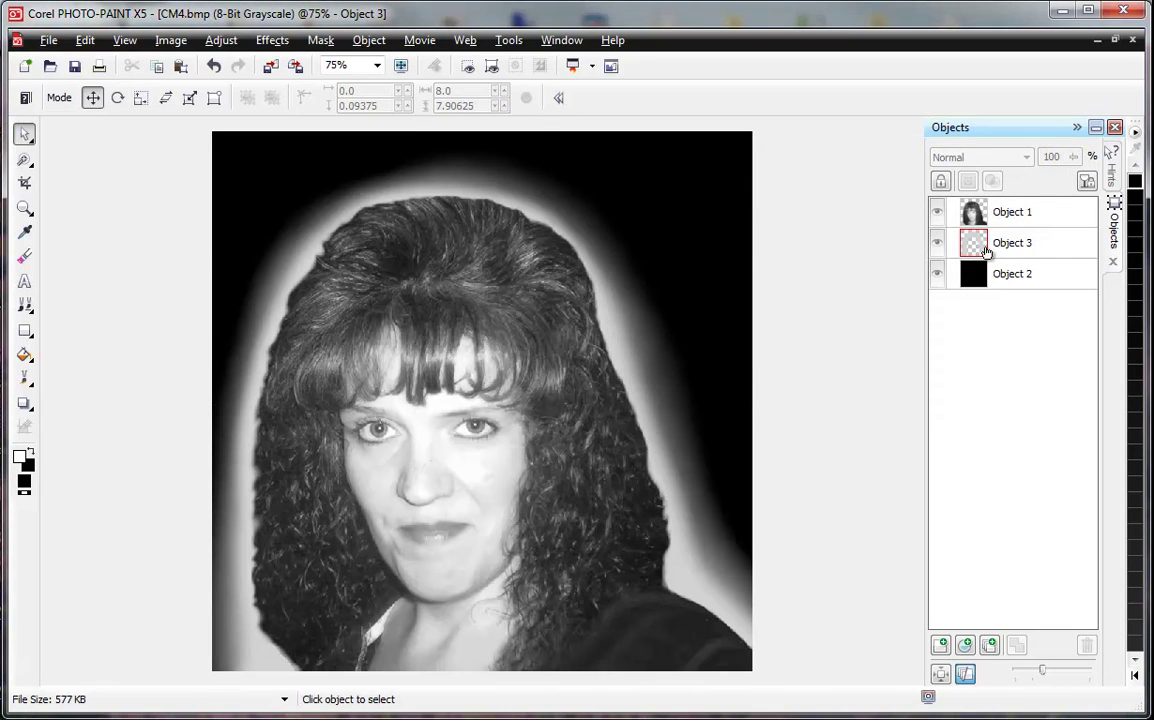
Hide the glow object and add a new empty object directly above it
click(938, 244)
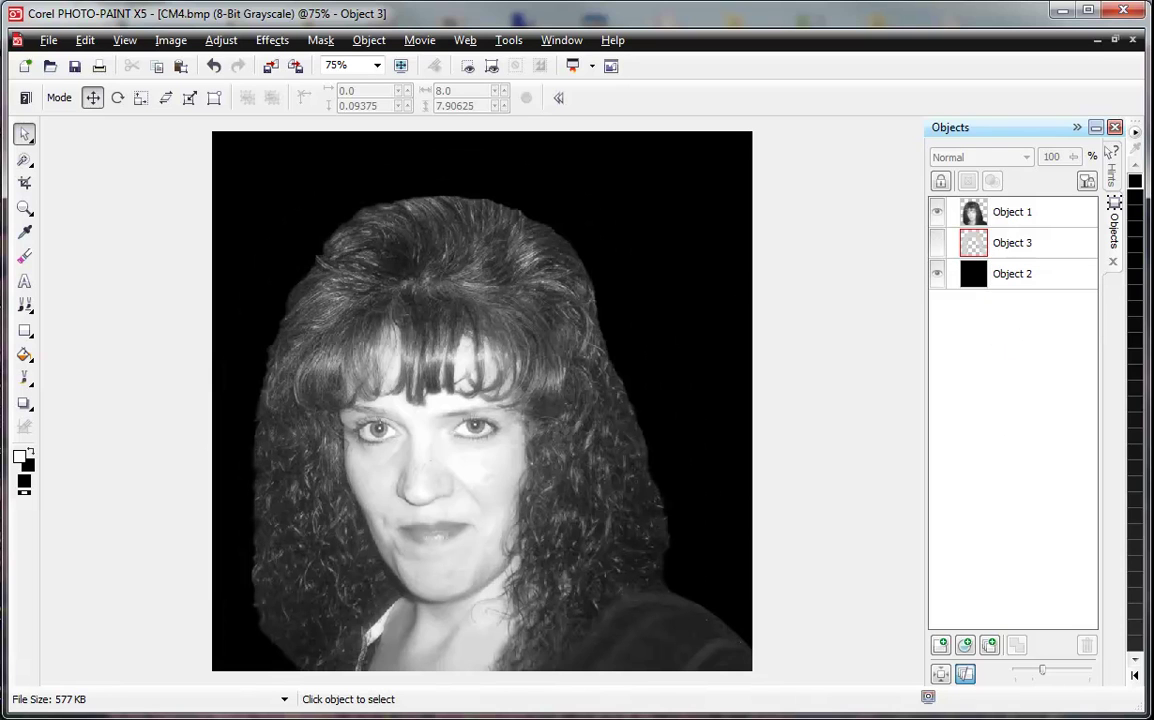
click(942, 646)
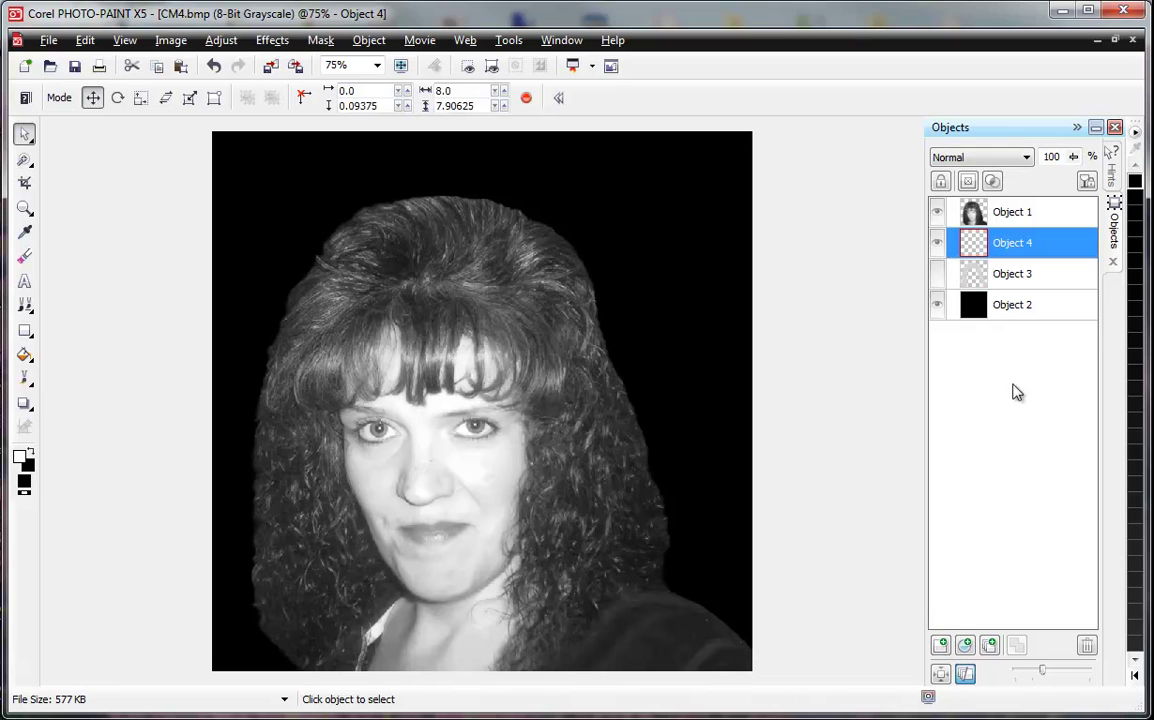
Select the portrait object and apply the Large Glow preset to it with the Drop Shadow tool
click(1020, 213)
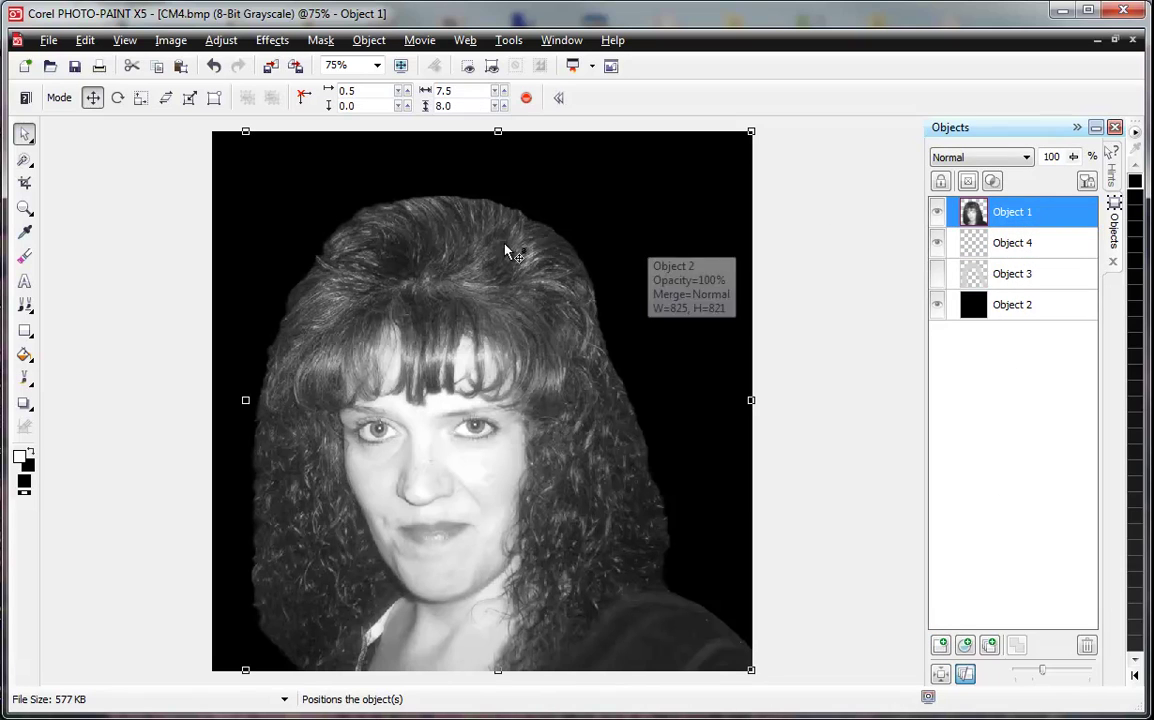
click(26, 331)
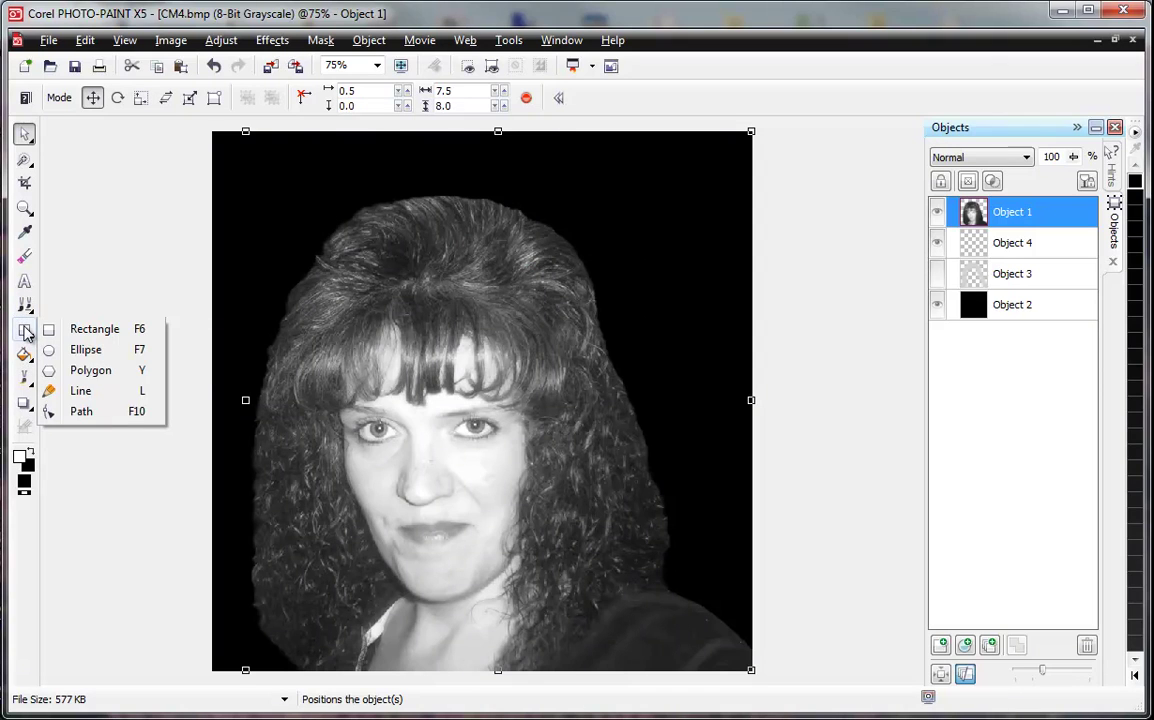
click(24, 403)
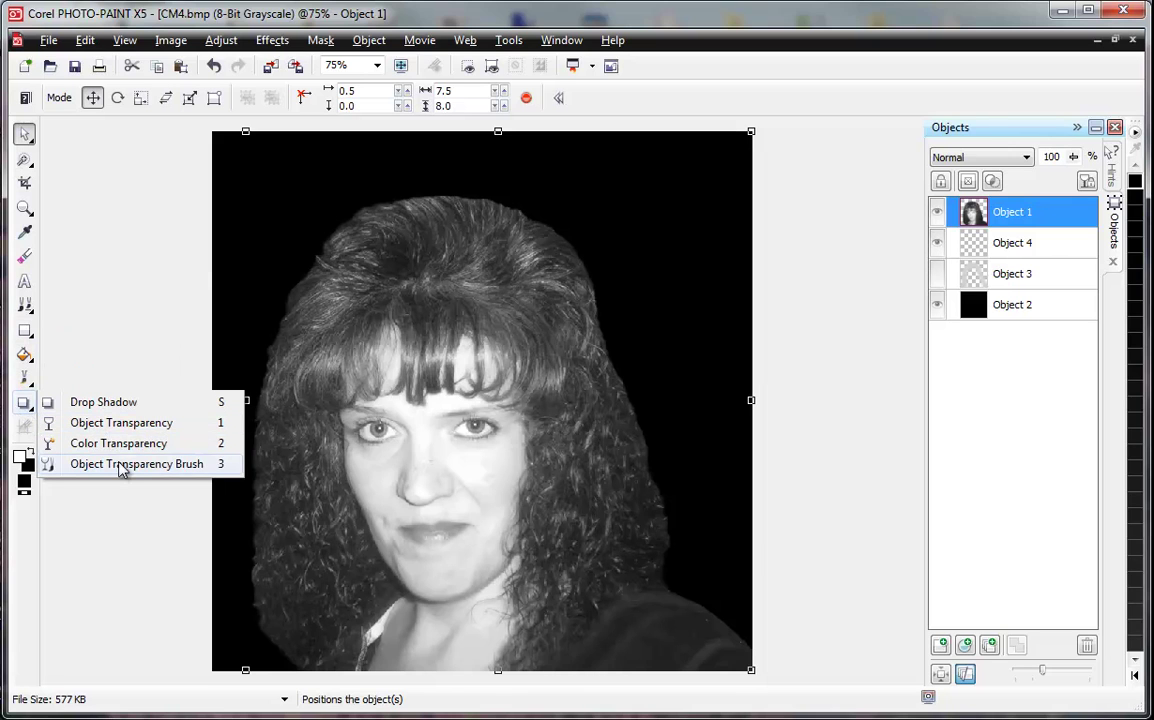
click(117, 410)
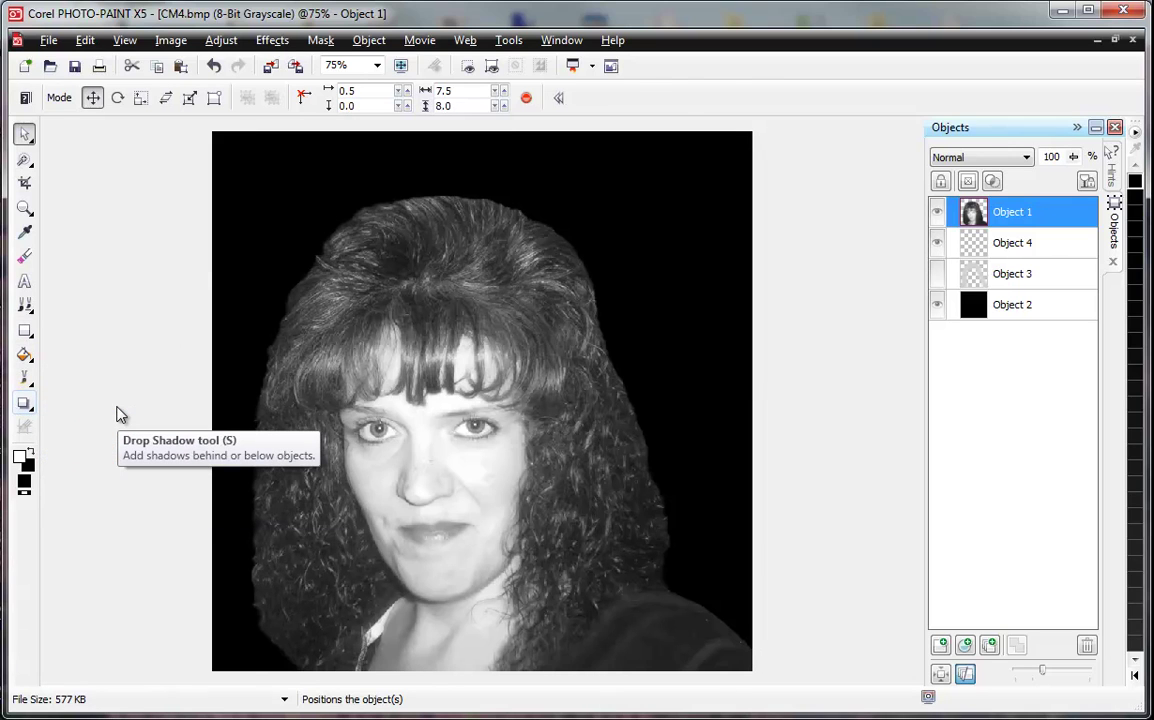
click(165, 98)
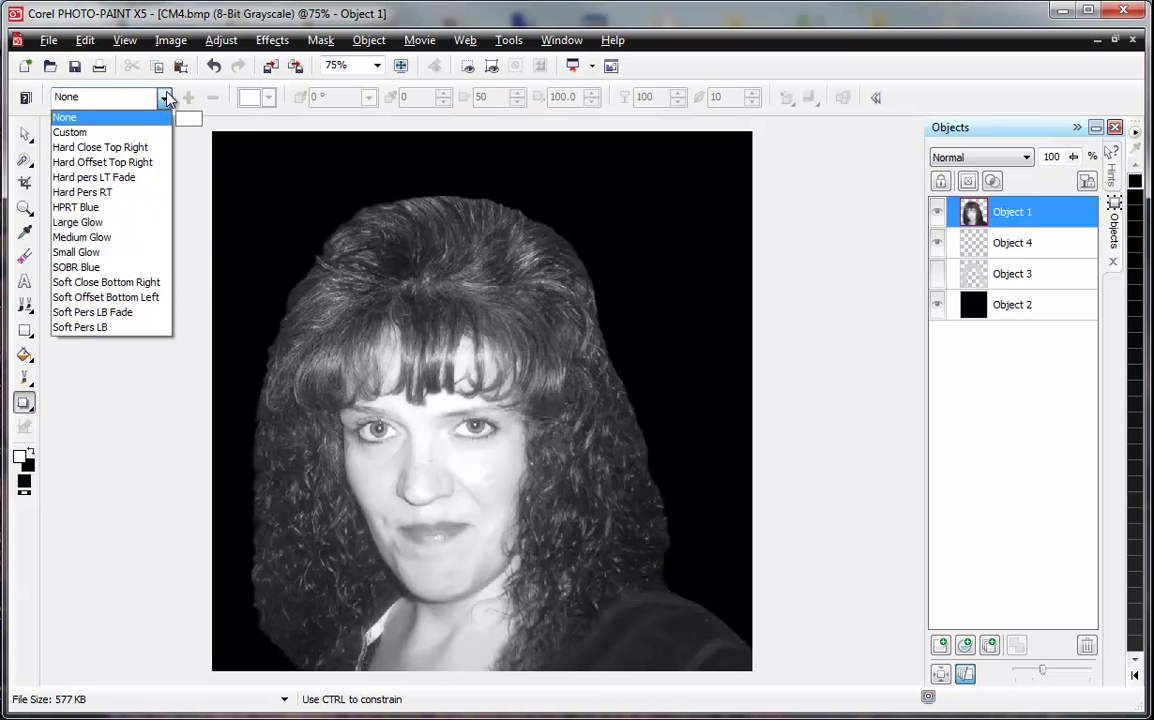
click(107, 223)
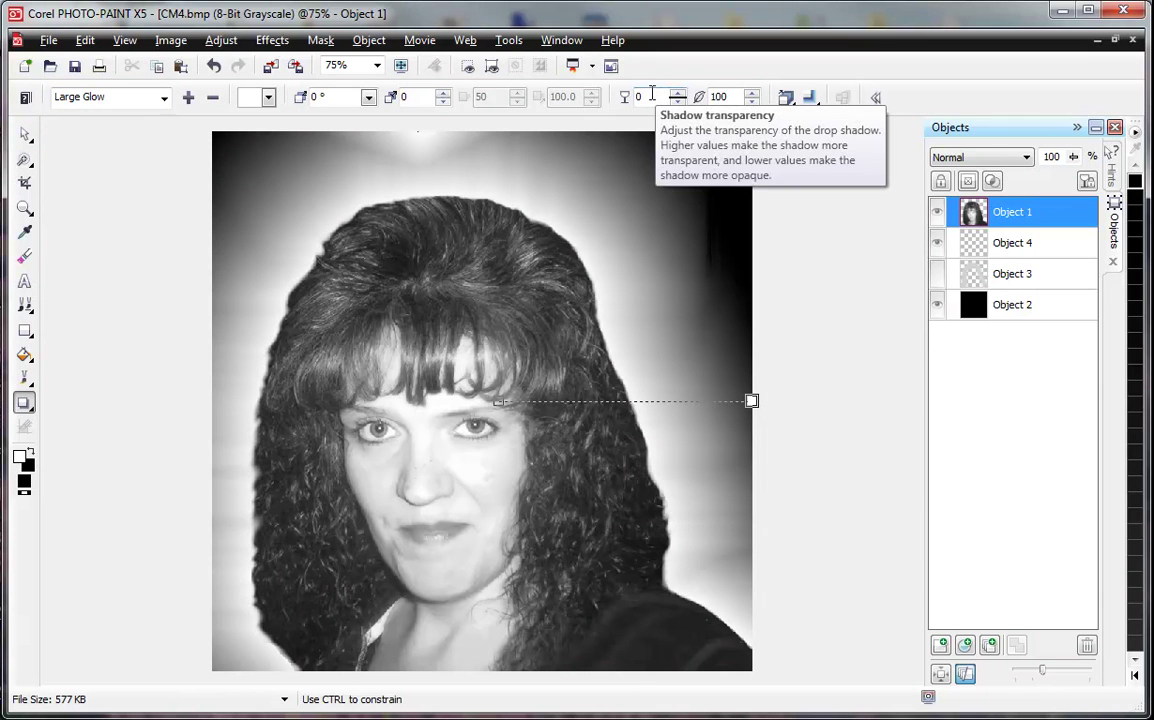
Try a shadow transparency of 75 on the large glow, and try the Medium Glow preset in its place
drag(656, 95, 632, 104)
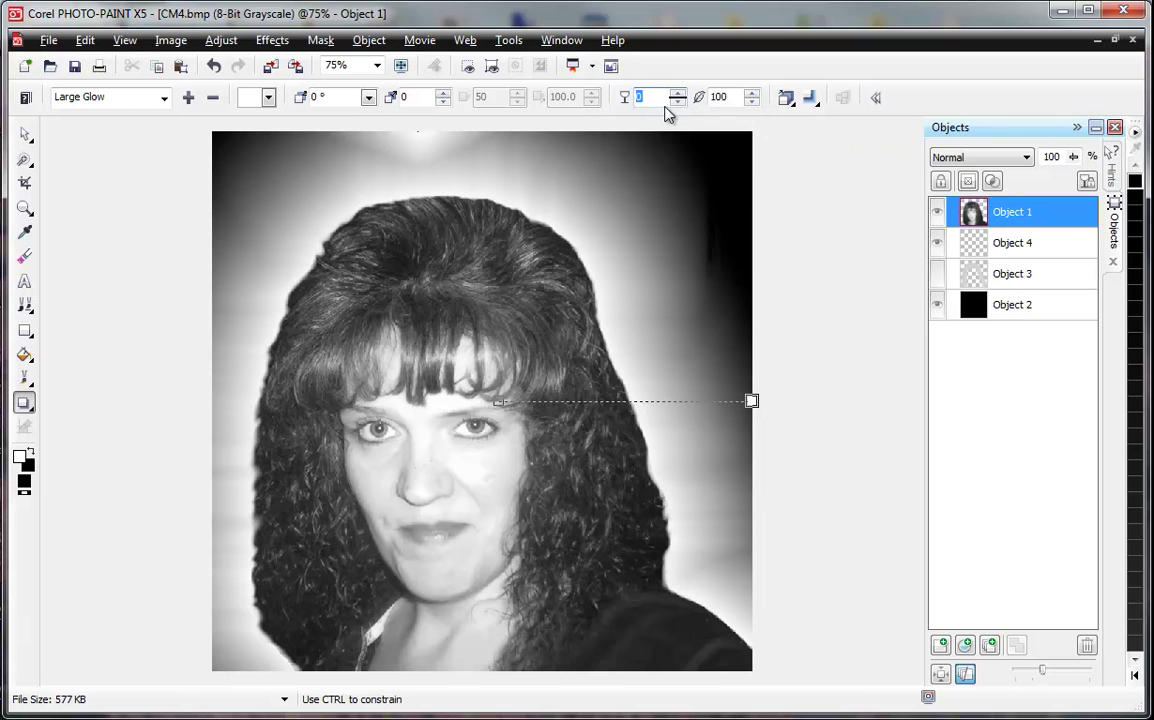
text(75)
key(Return)
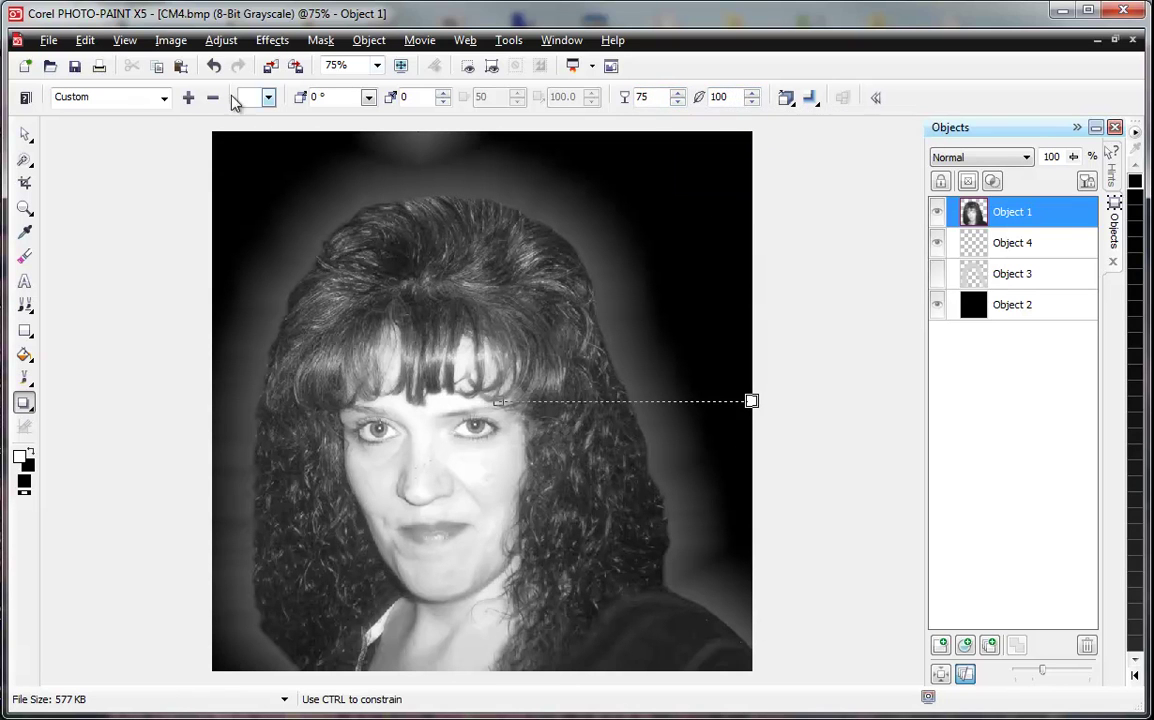
click(164, 97)
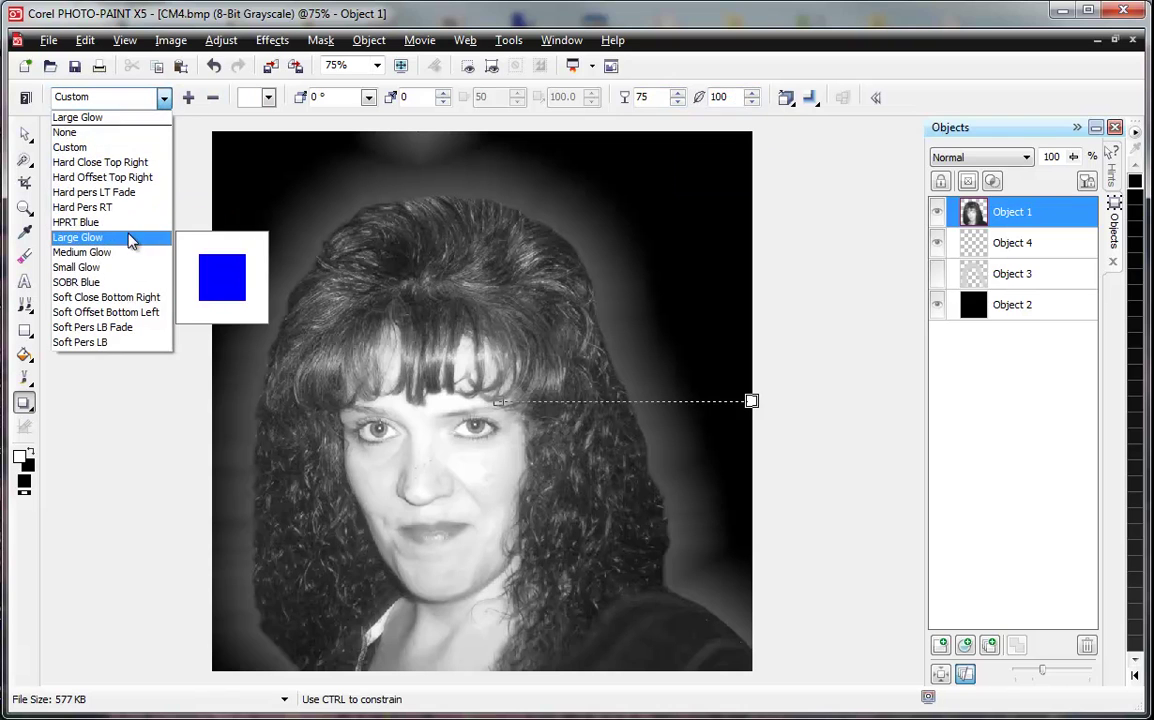
click(118, 253)
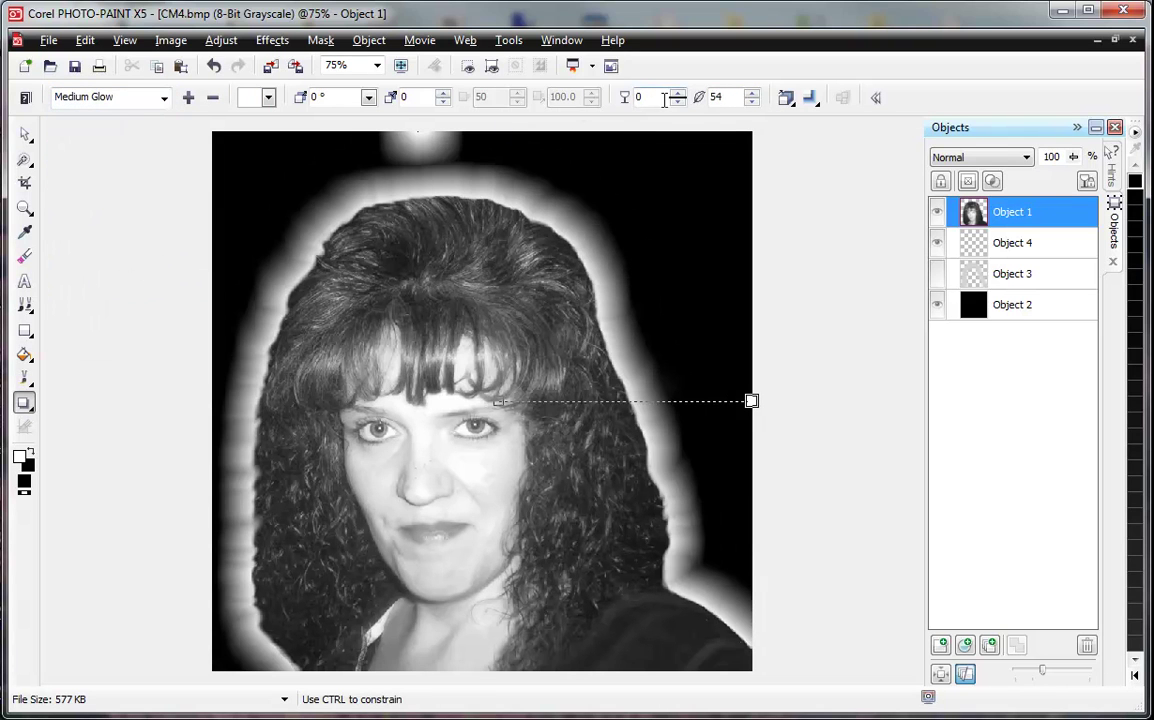
click(269, 98)
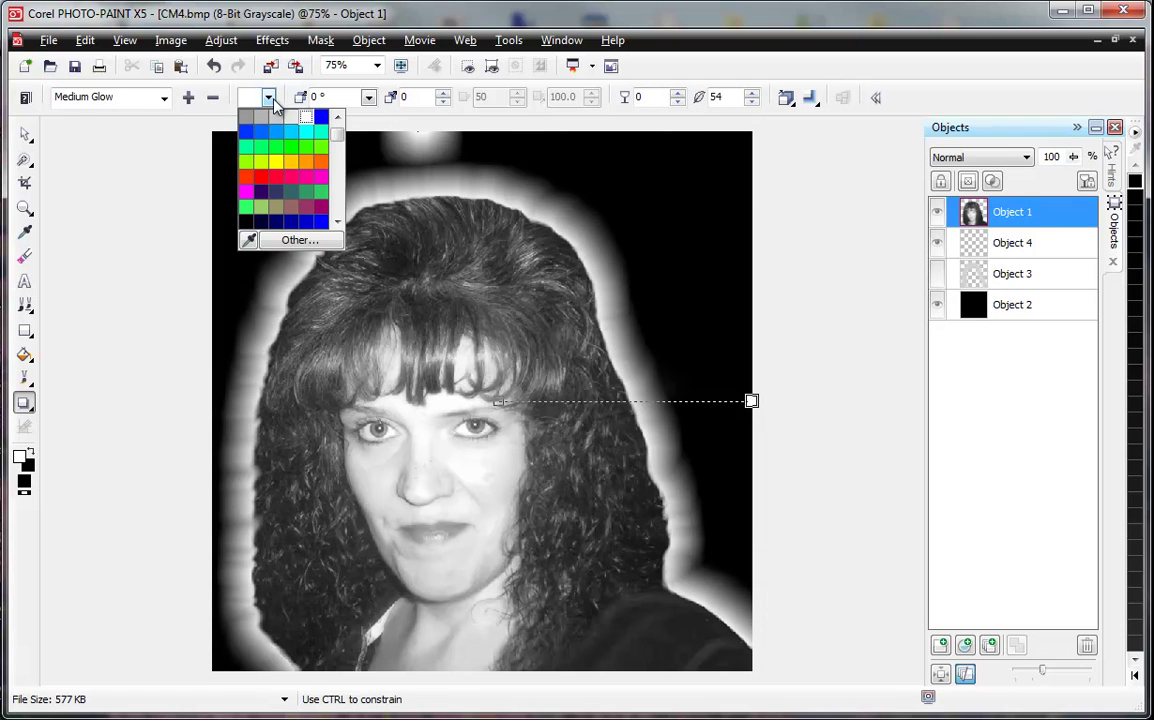
click(166, 102)
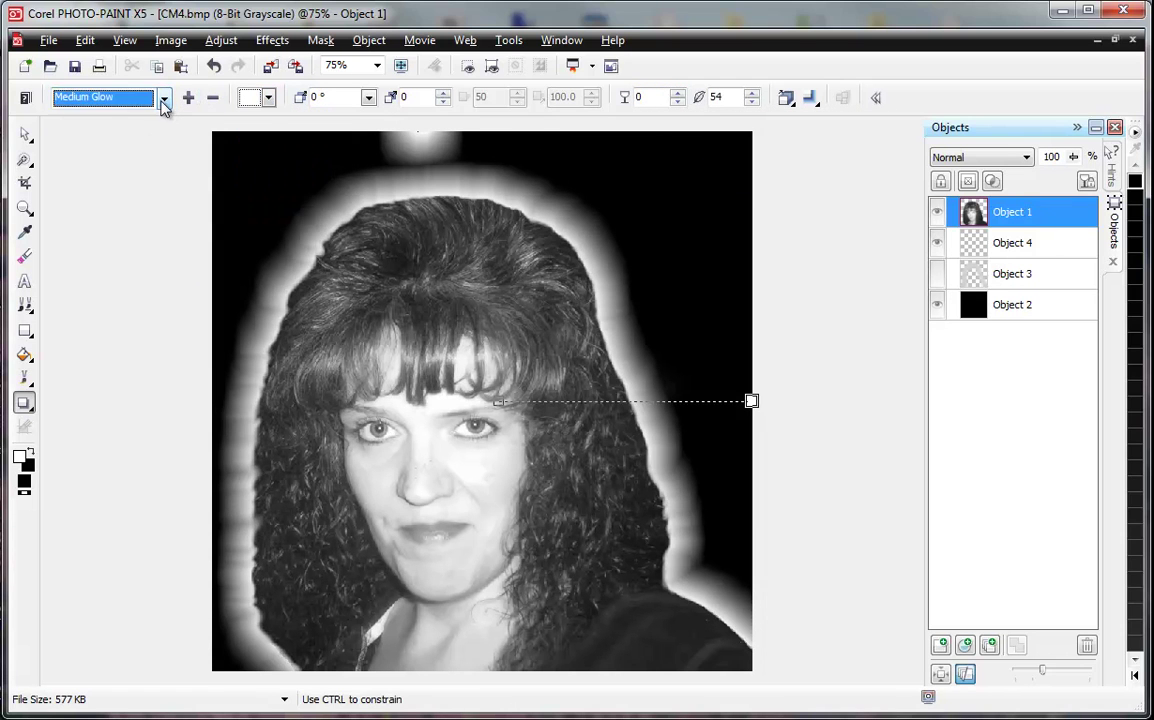
Apply the Small Glow preset to the portrait and set its shadow transparency to 50
click(162, 101)
click(110, 282)
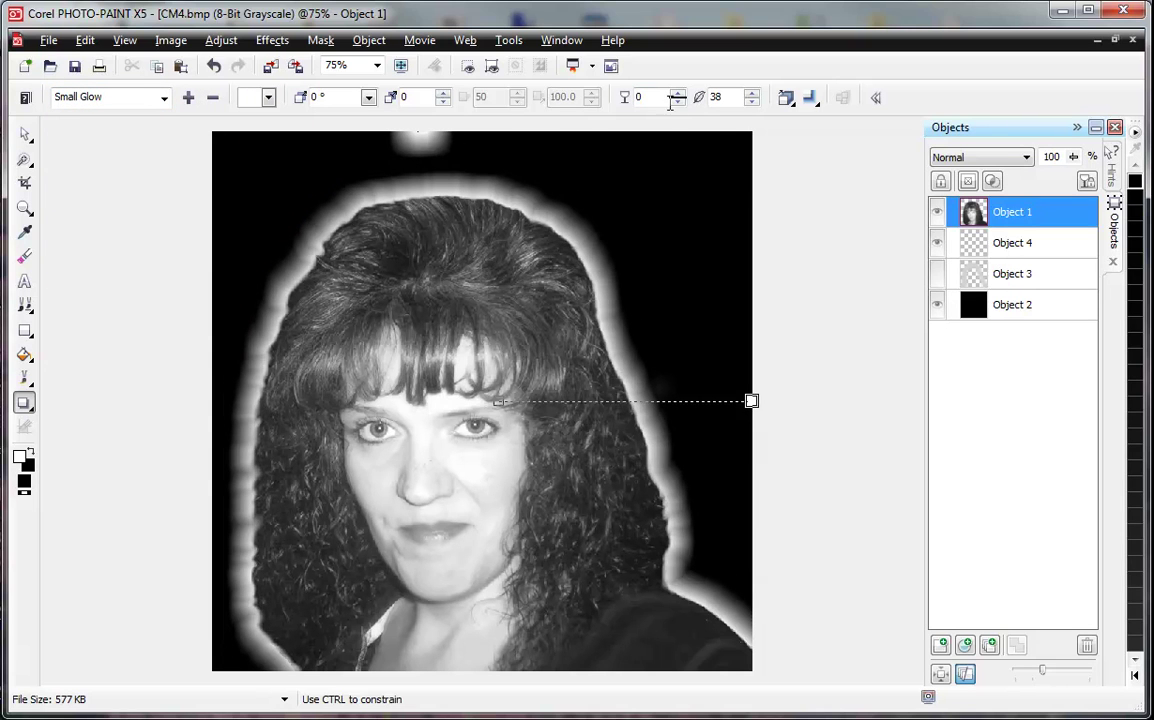
double_click(630, 97)
text(50)
key(Return)
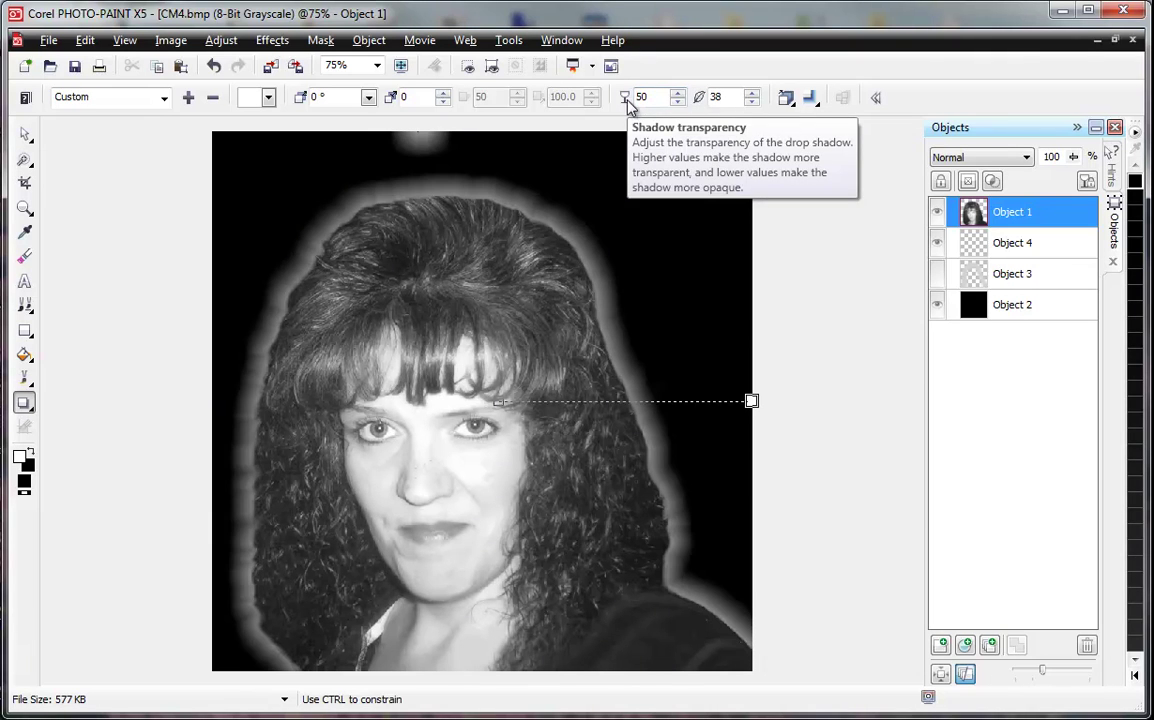
Set the glow's shadow feather to 100
double_click(716, 97)
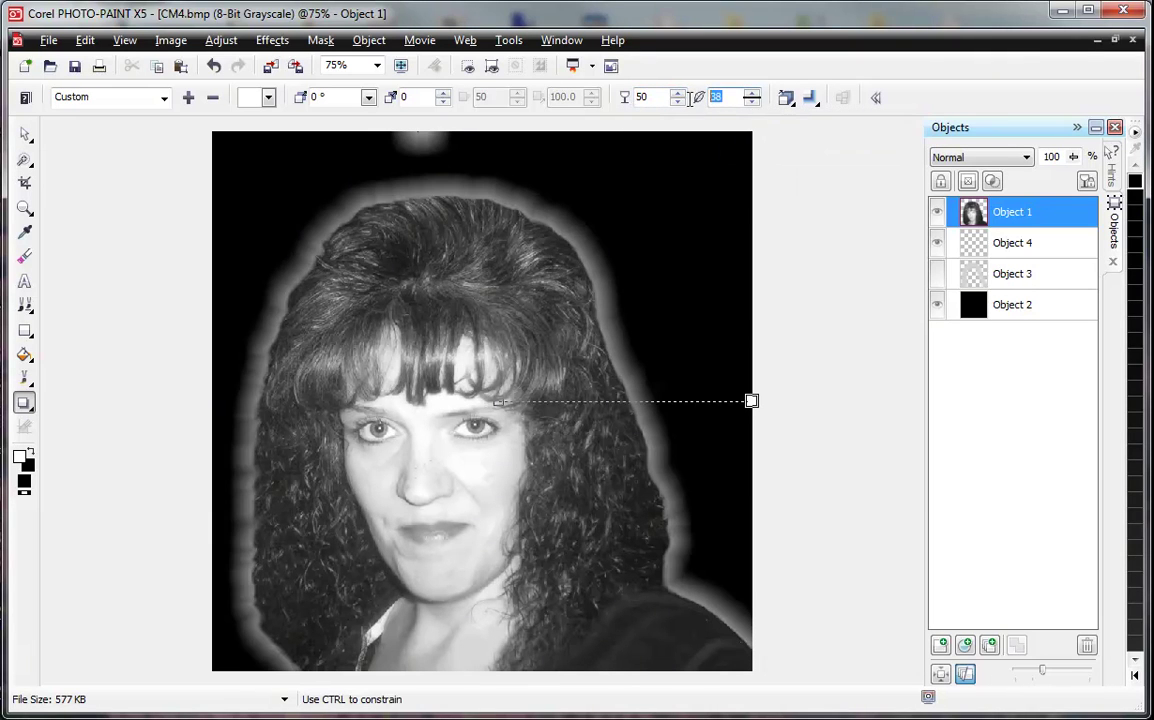
text(100)
key(Return)
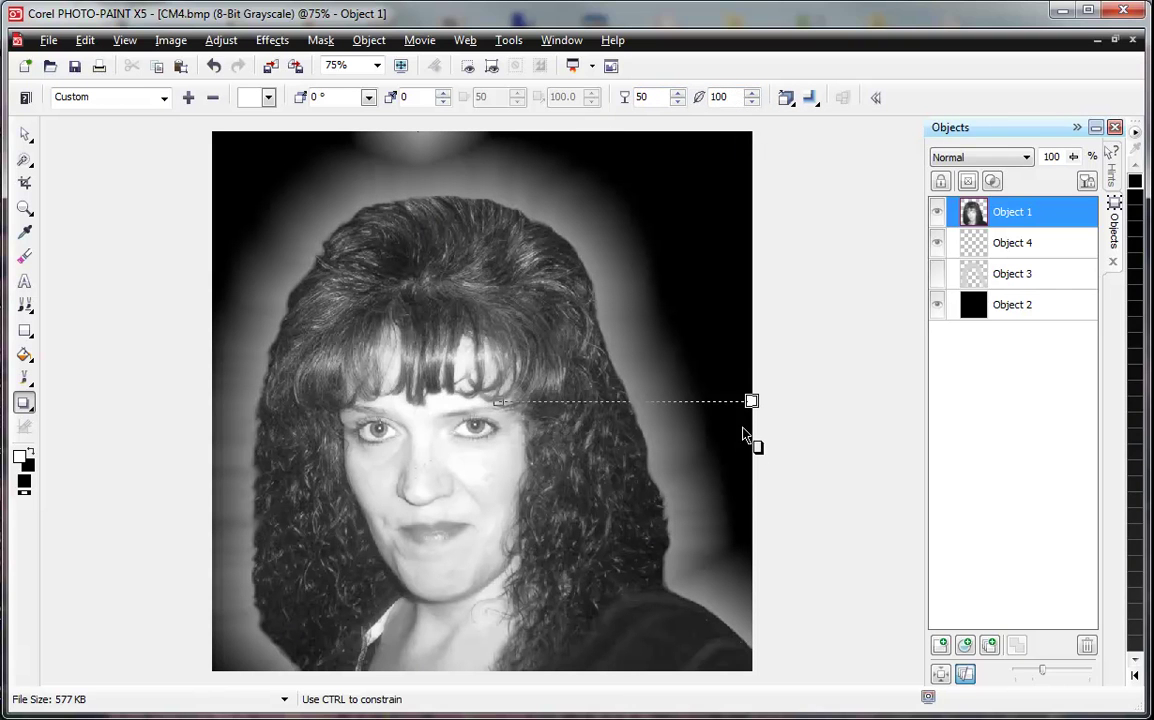
Turn the glow's direction to 92 degrees, with feather at 62 and transparency at 8
drag(751, 403, 620, 331)
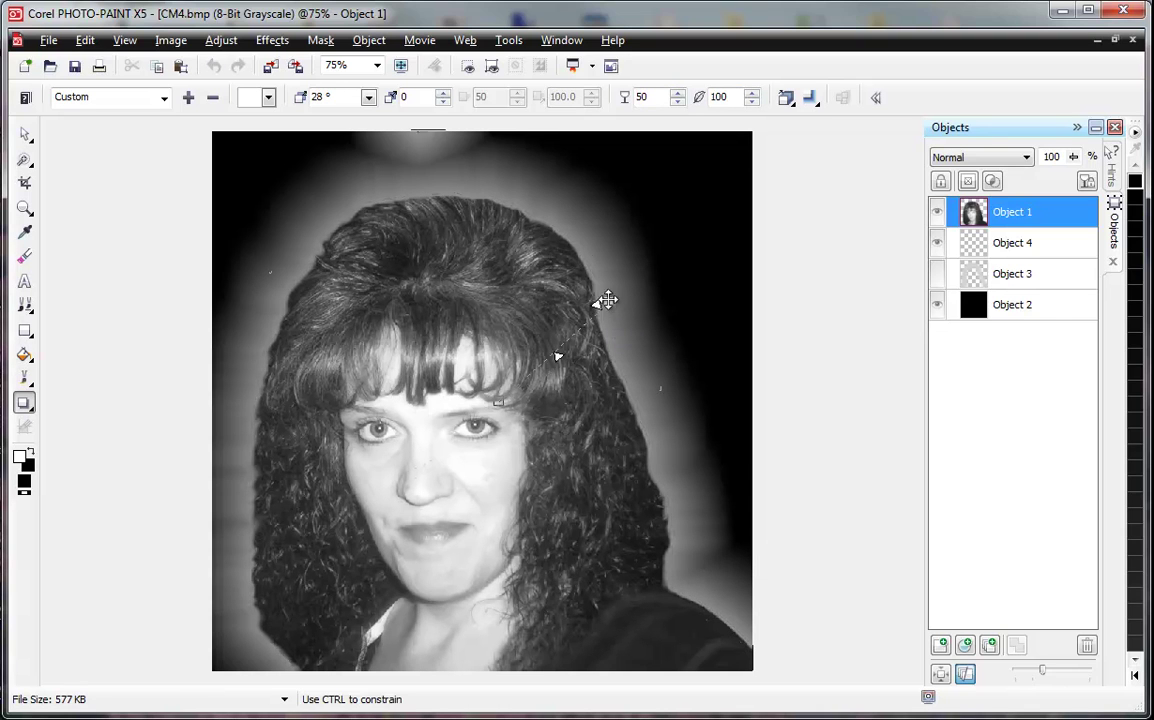
drag(484, 193, 486, 264)
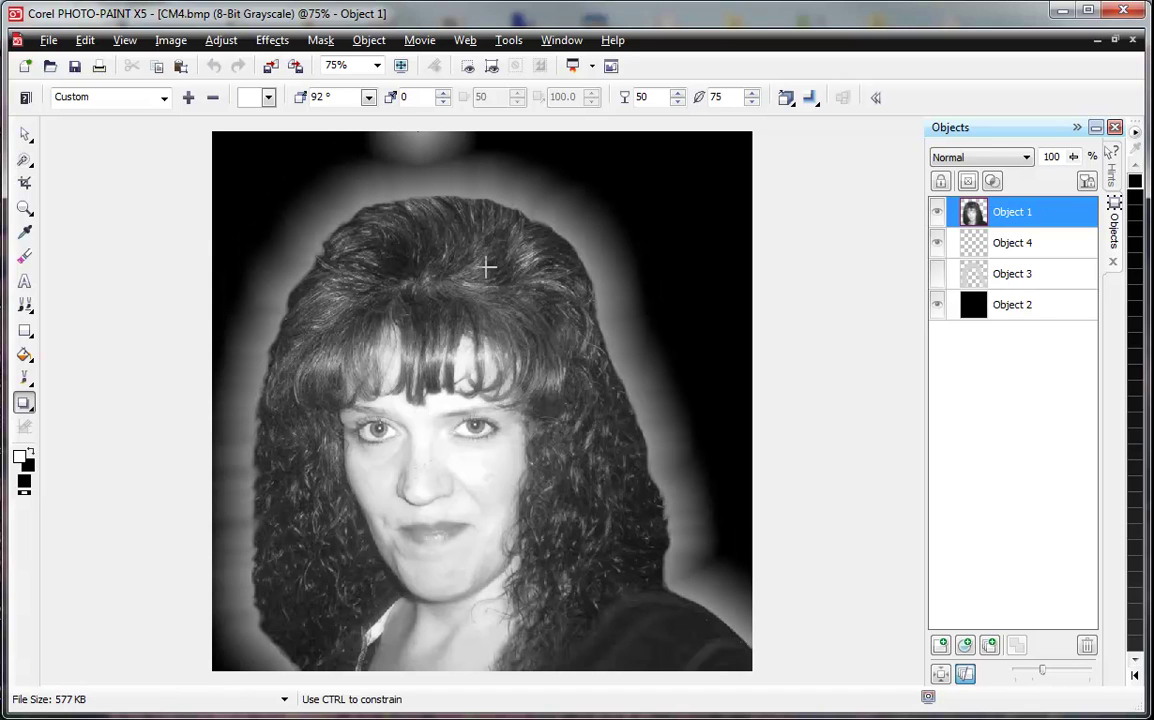
drag(487, 280, 502, 323)
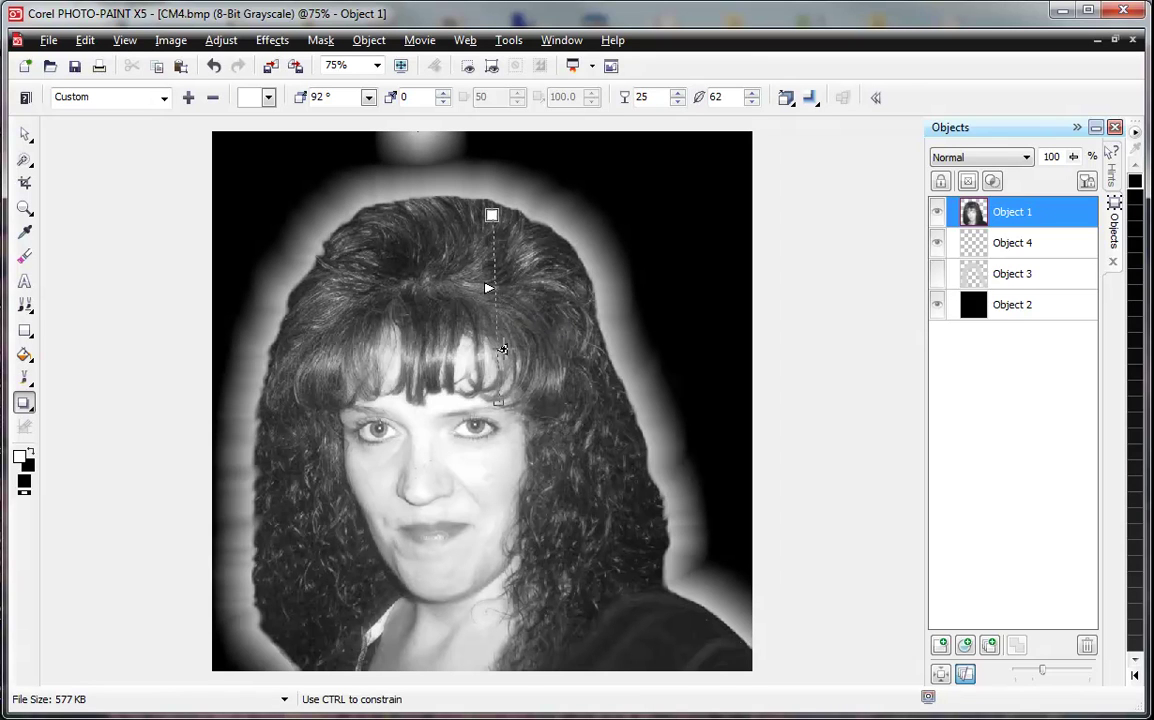
drag(501, 376, 502, 367)
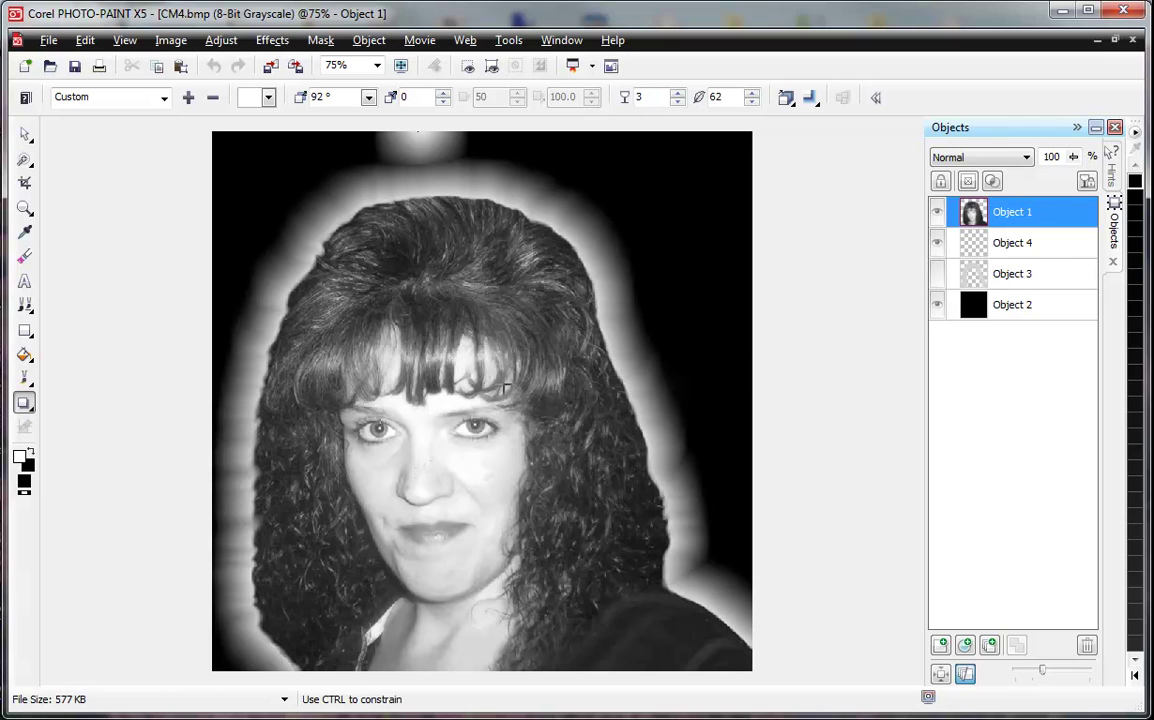
click(505, 386)
drag(504, 383, 504, 376)
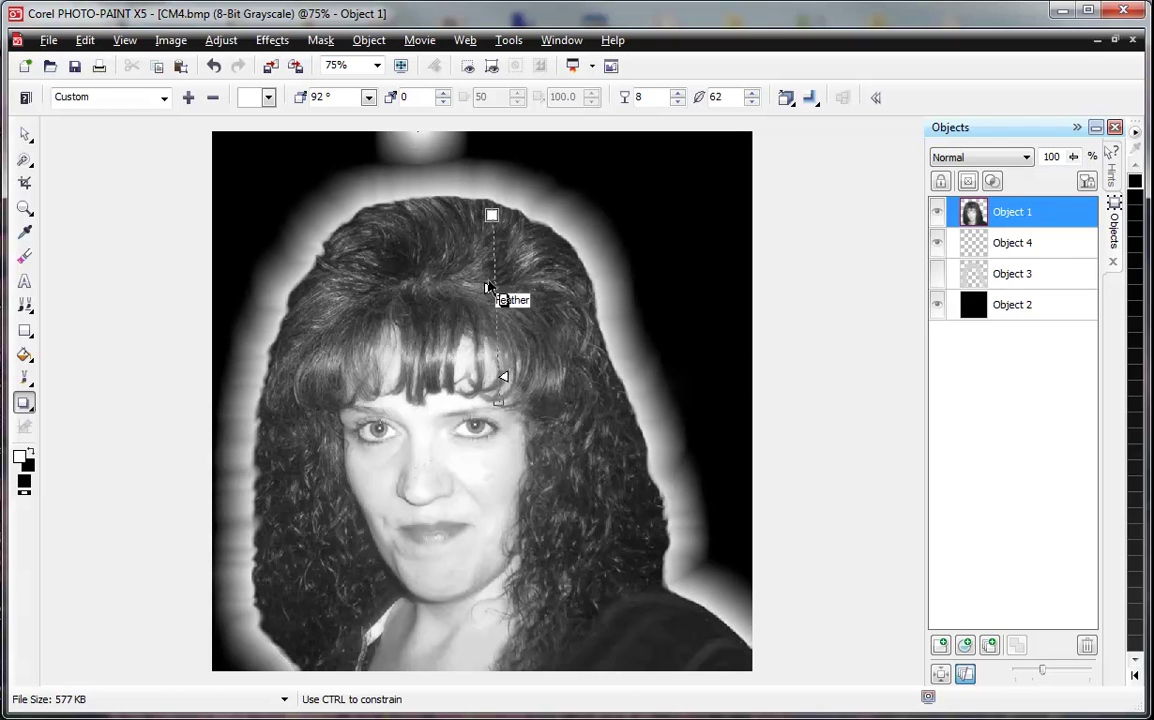
Reduce the glow's feather to 49 and shorten its direction line over the hair
mouse_move(488, 287)
mouse_down()
mouse_move(489, 270)
mouse_move(488, 316)
mouse_up()
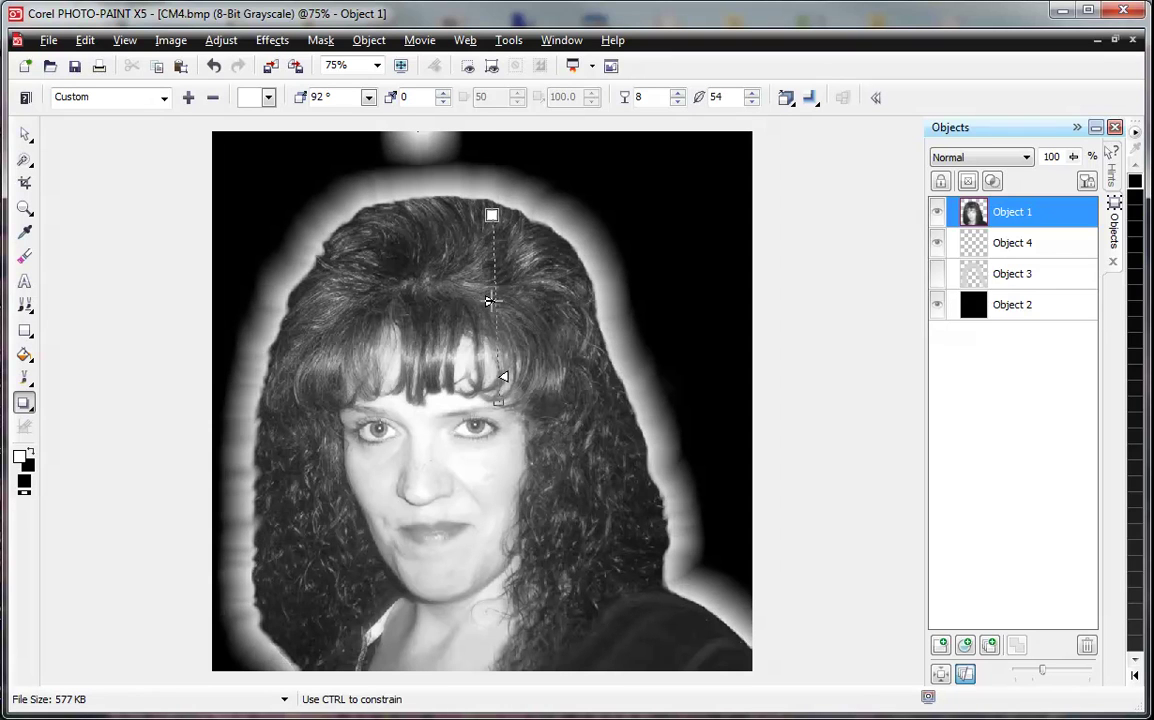
drag(489, 300, 488, 310)
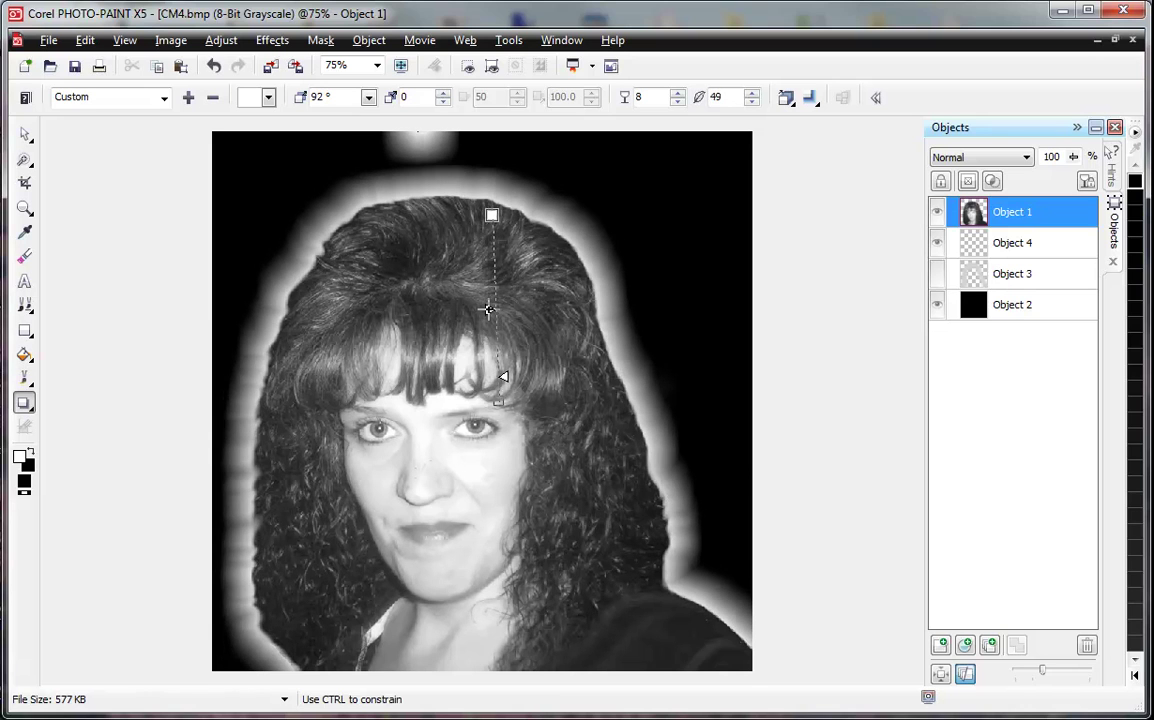
drag(492, 217, 494, 243)
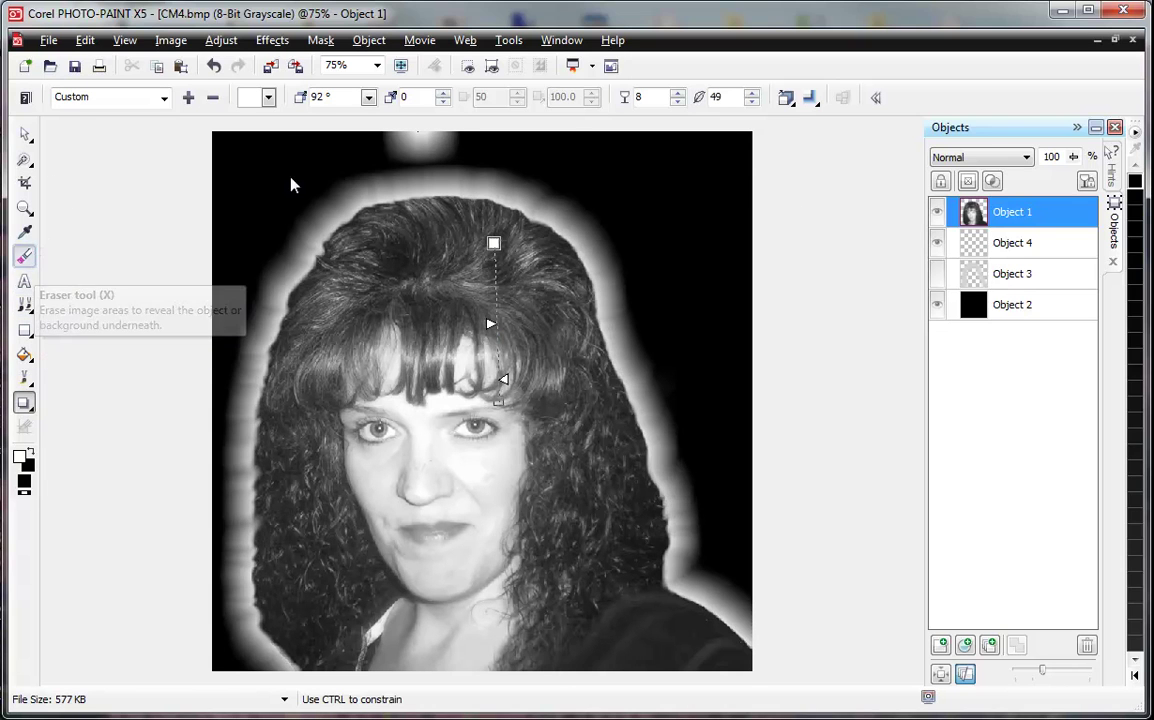
Erase the stray glow spot at the image's upper edge above the head and return to the Object Pick tool
click(25, 255)
mouse_move(410, 133)
mouse_down()
mouse_move(435, 136)
mouse_move(410, 138)
mouse_up()
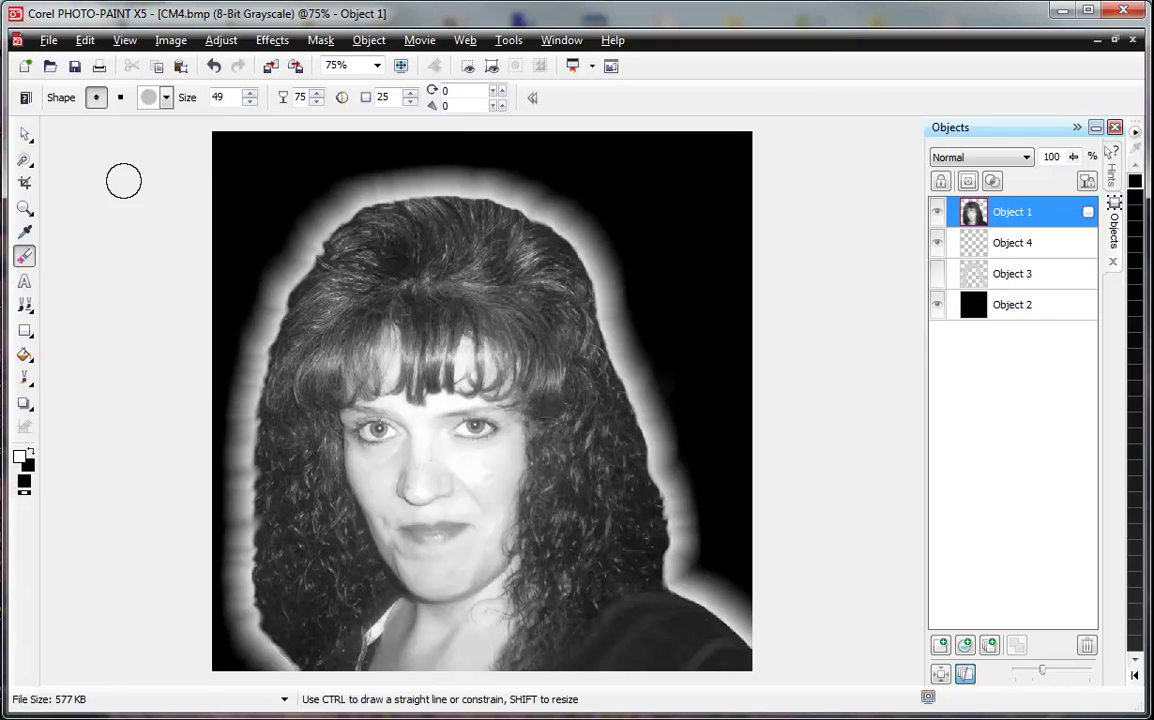
click(25, 134)
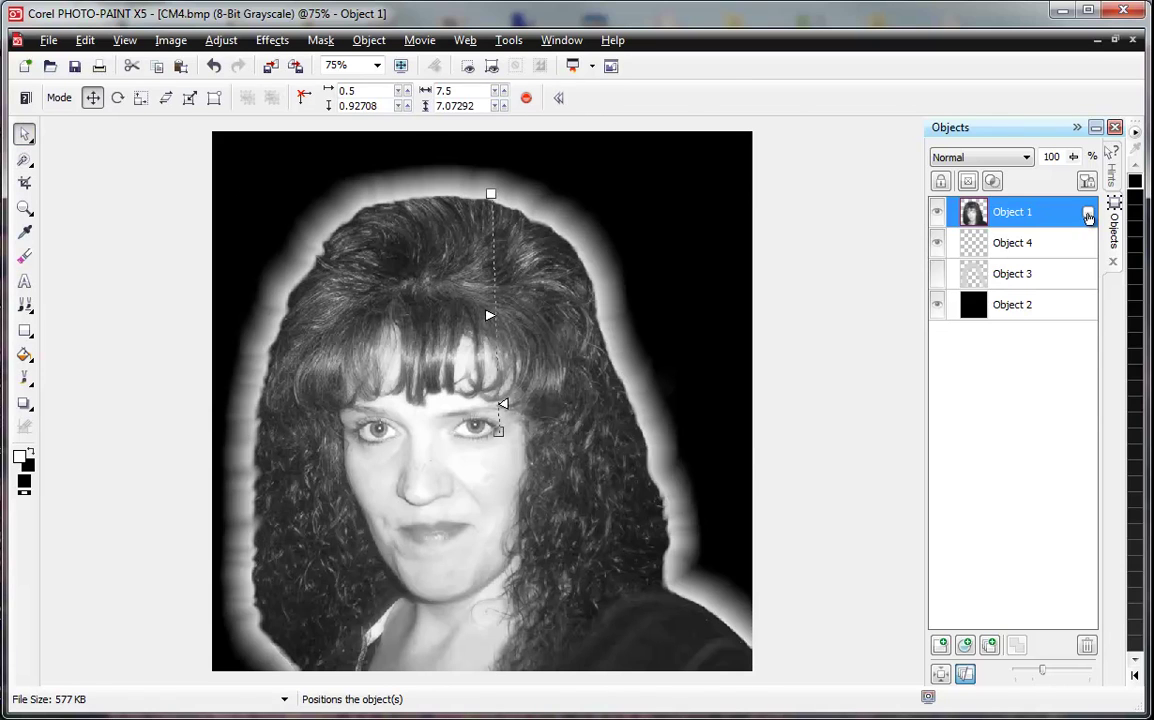
click(1088, 216)
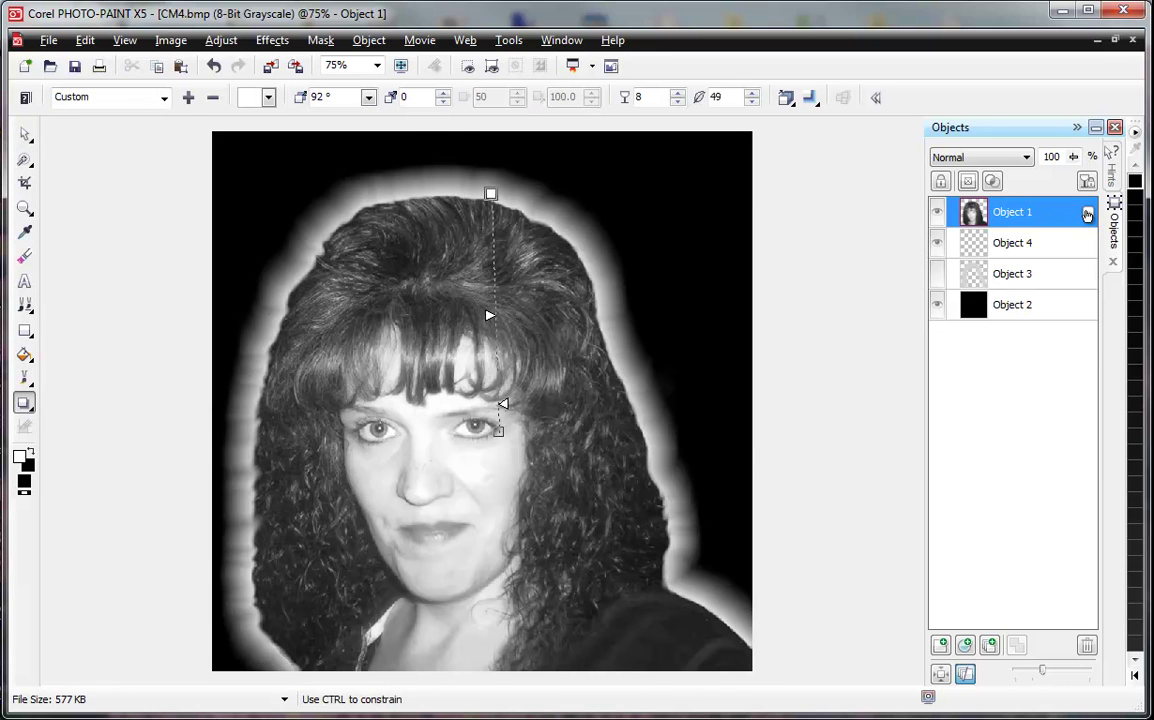
click(222, 42)
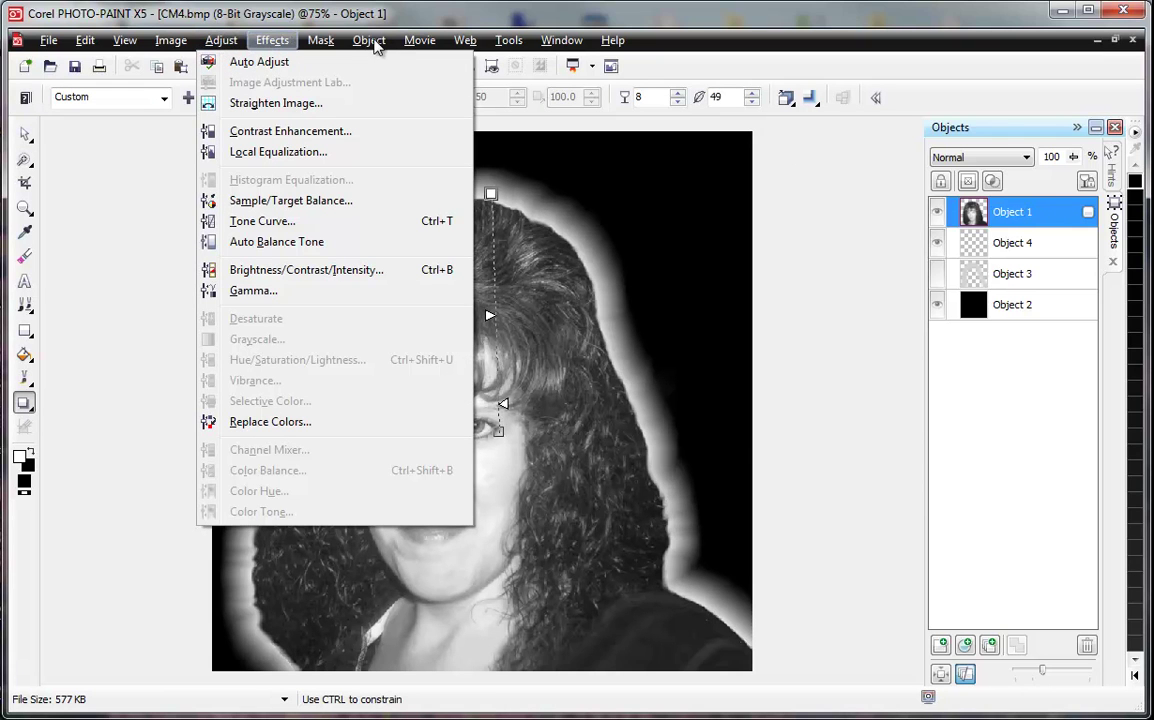
key(Escape)
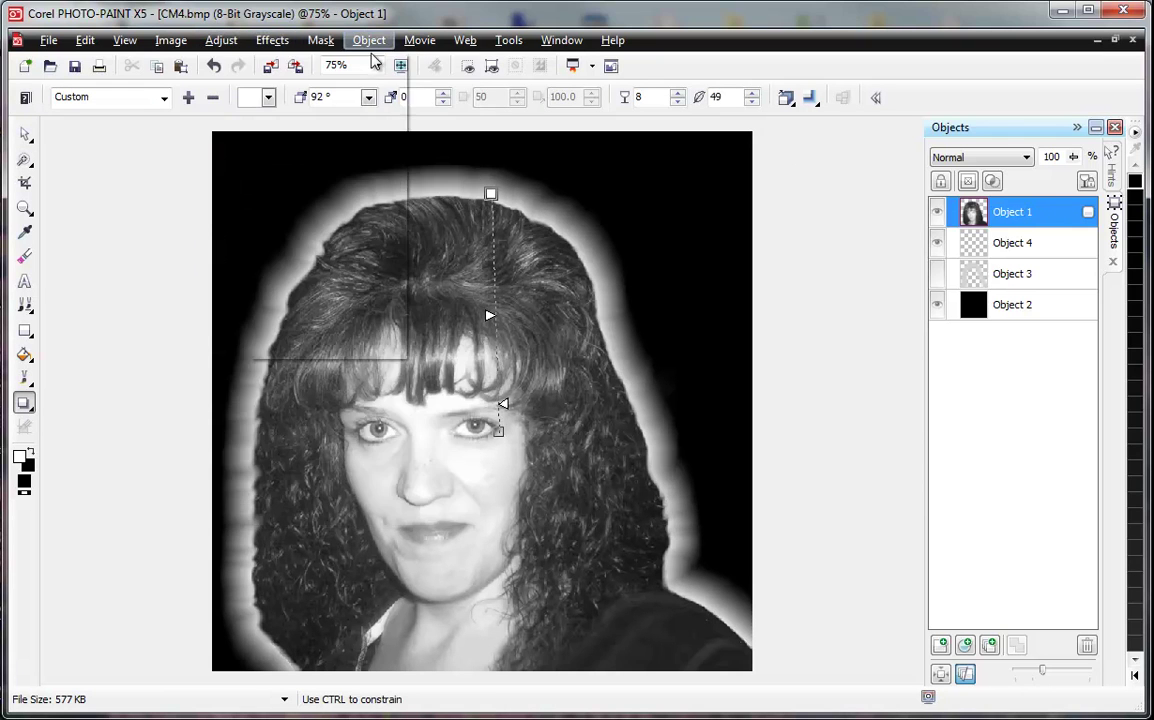
click(369, 41)
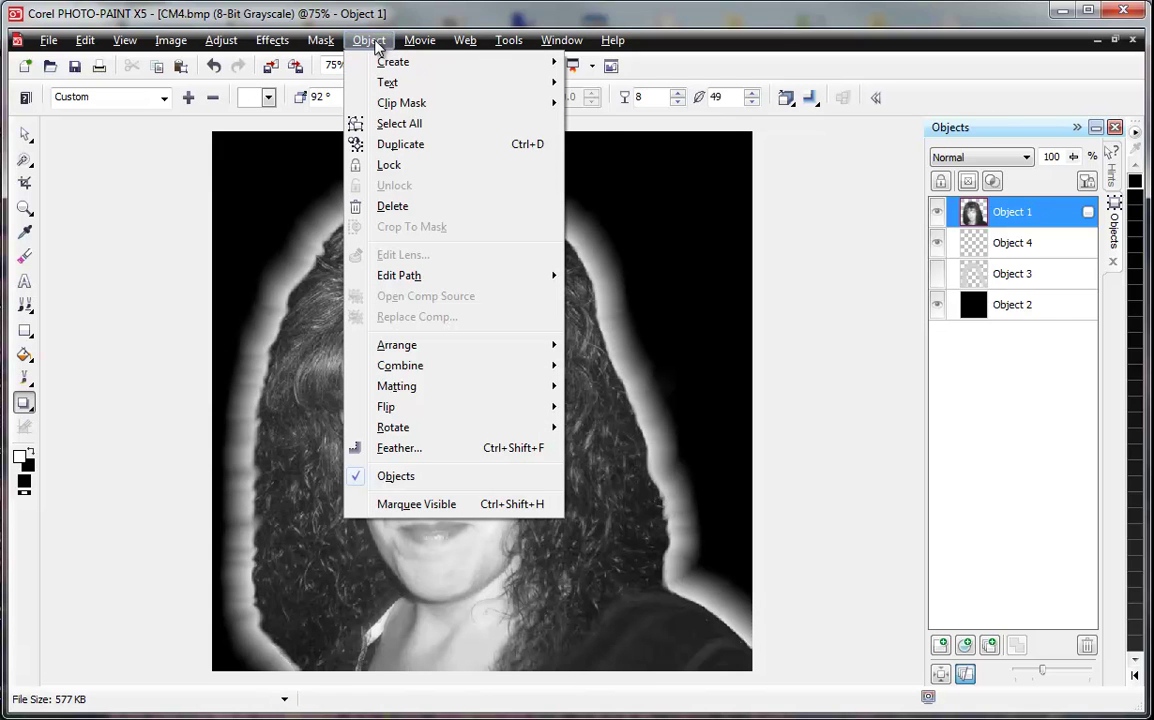
click(1085, 224)
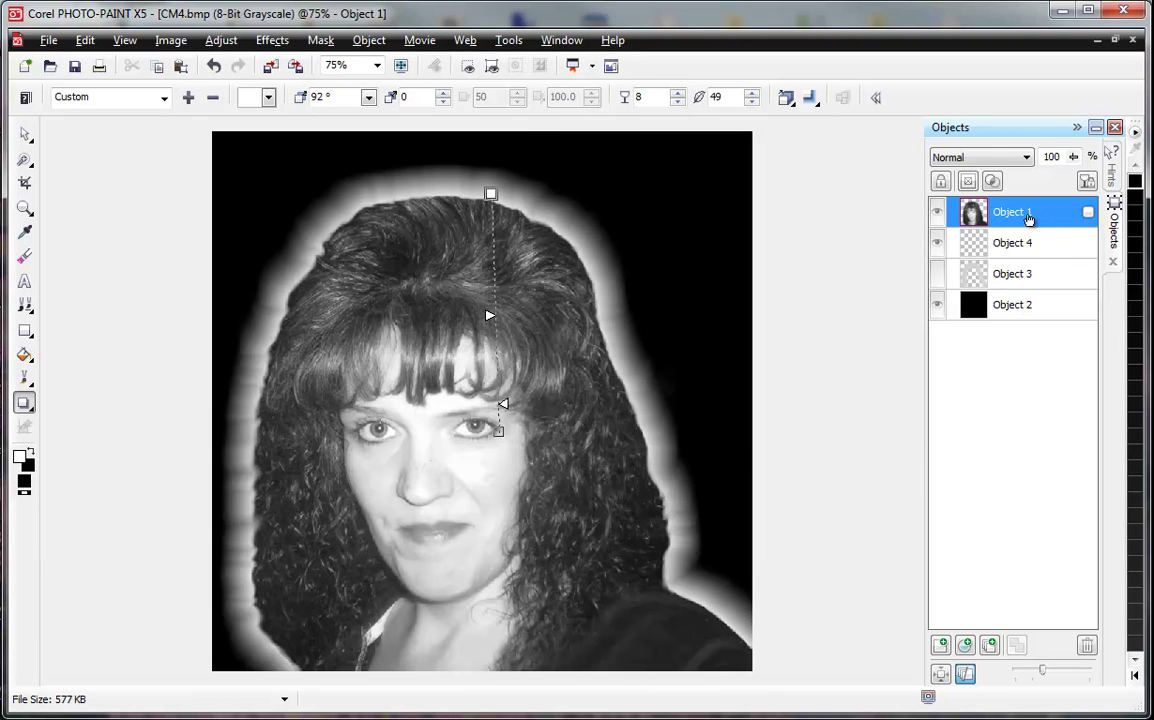
right_click(966, 211)
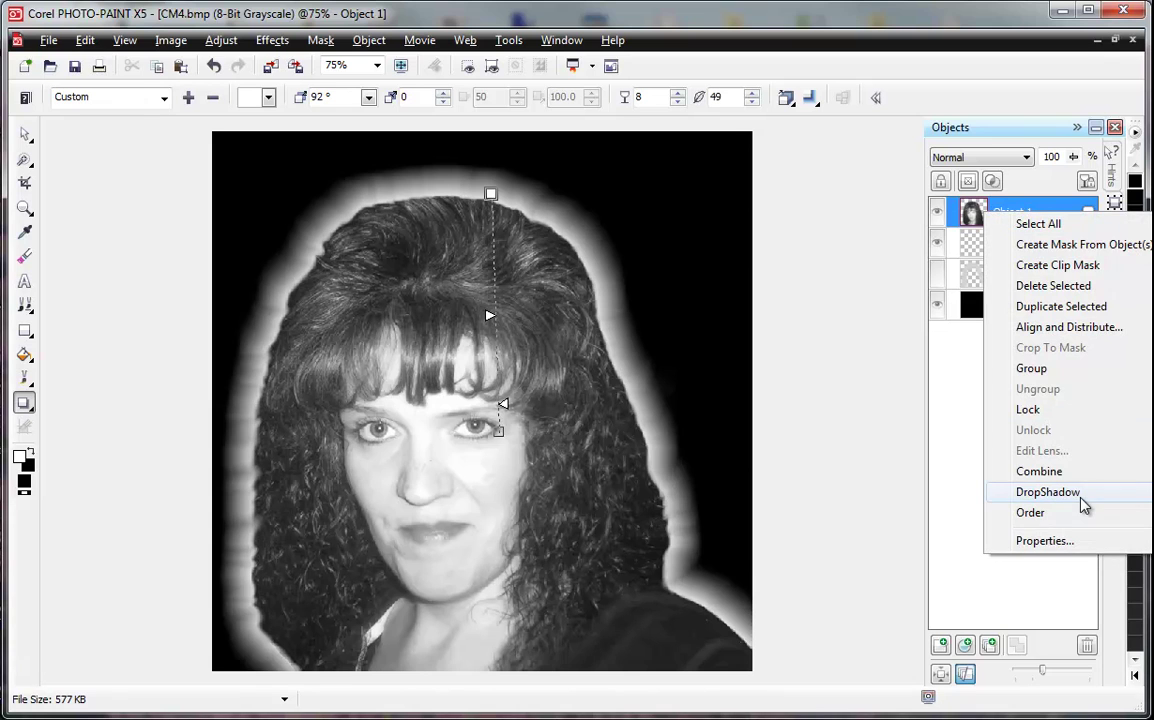
click(982, 214)
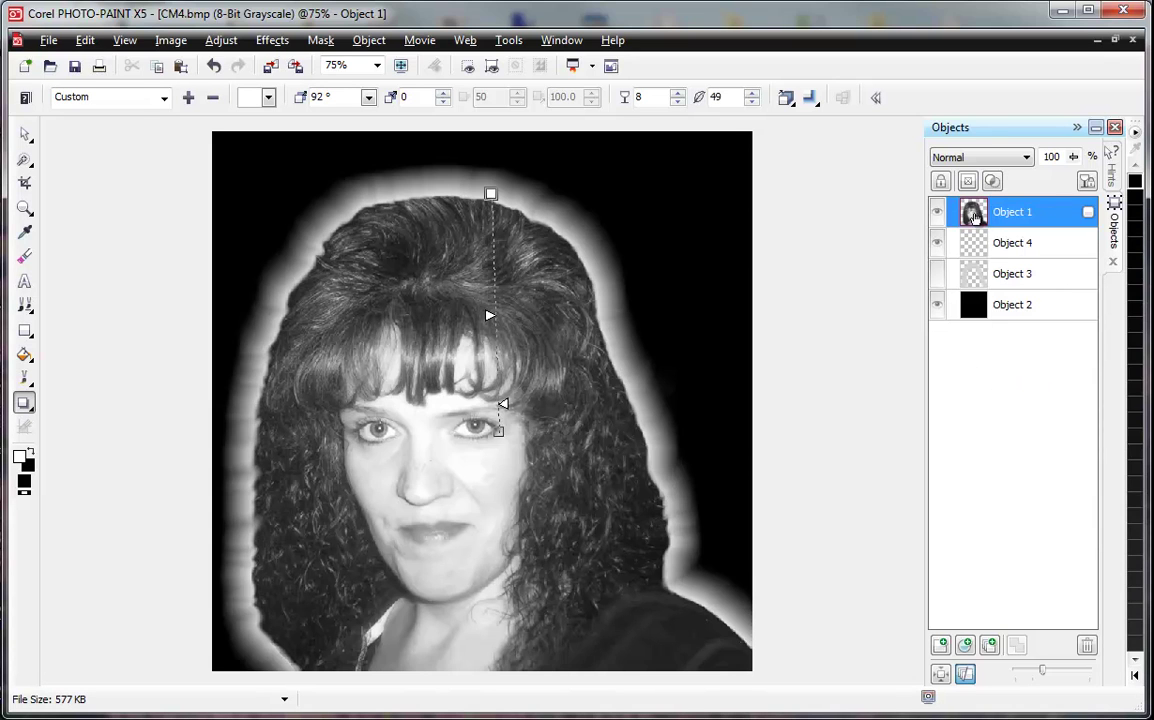
Split the drop shadow glow from the portrait into its own object and select that glow object
right_click(975, 212)
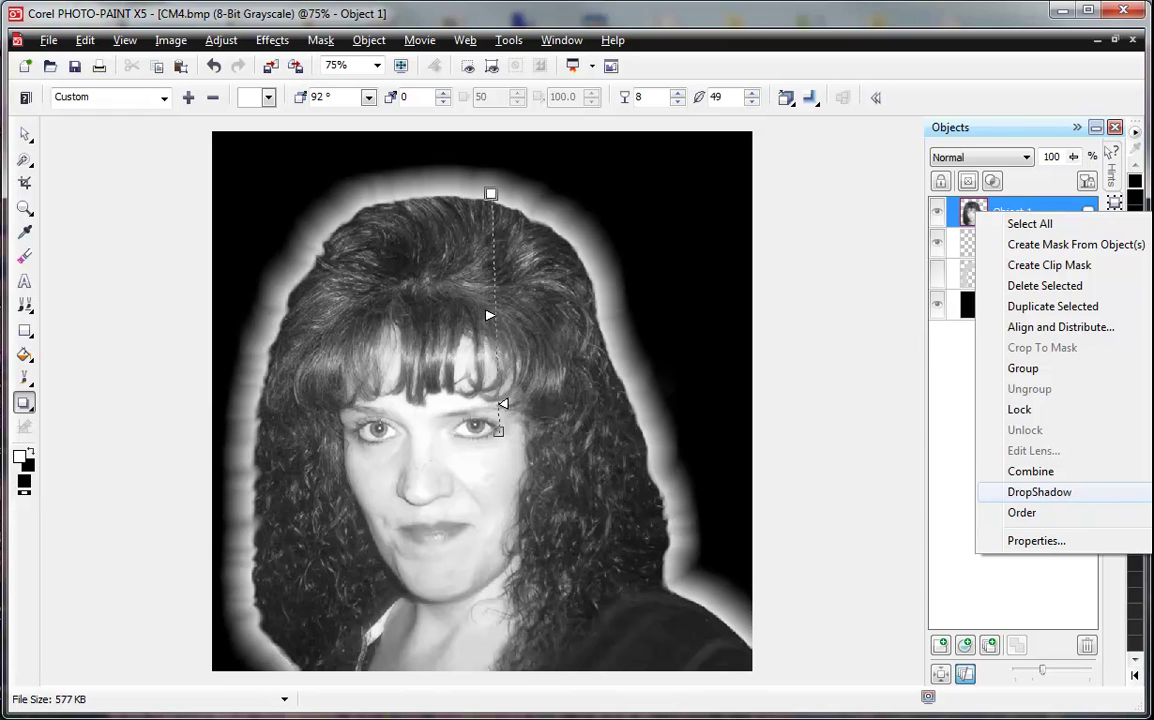
click(1039, 492)
click(993, 248)
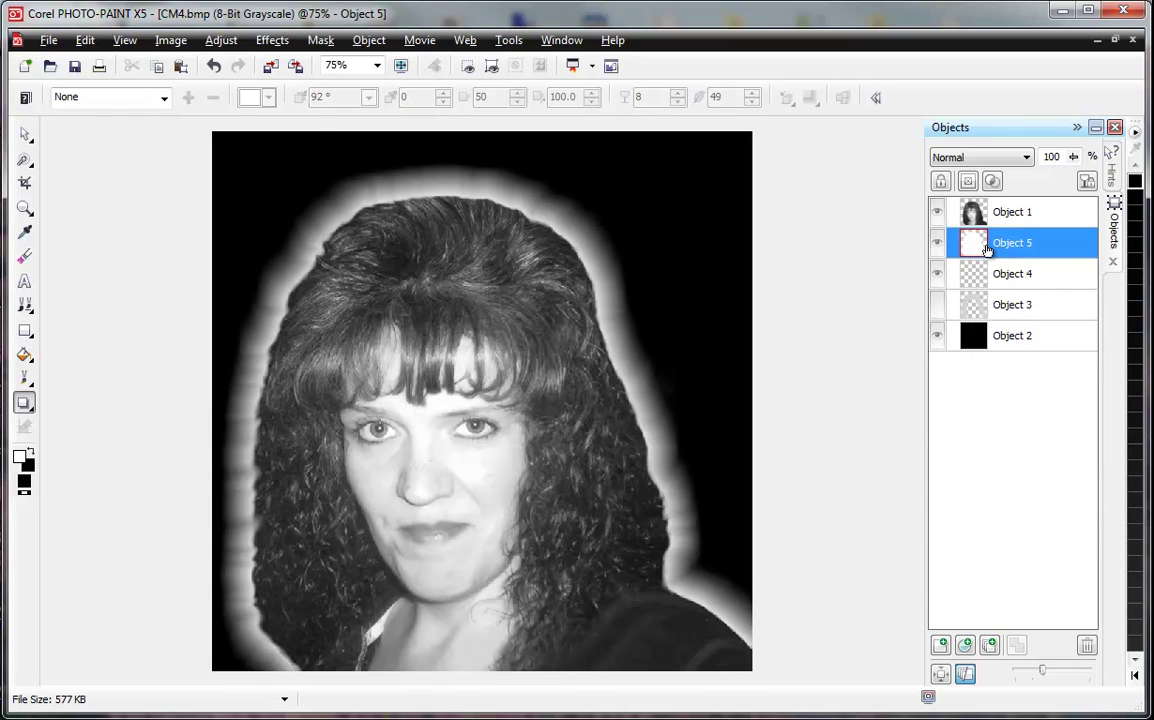
Check the glow without the portrait, show the portrait again and smooth the glow object with a Gaussian Blur at an increased radius
click(939, 213)
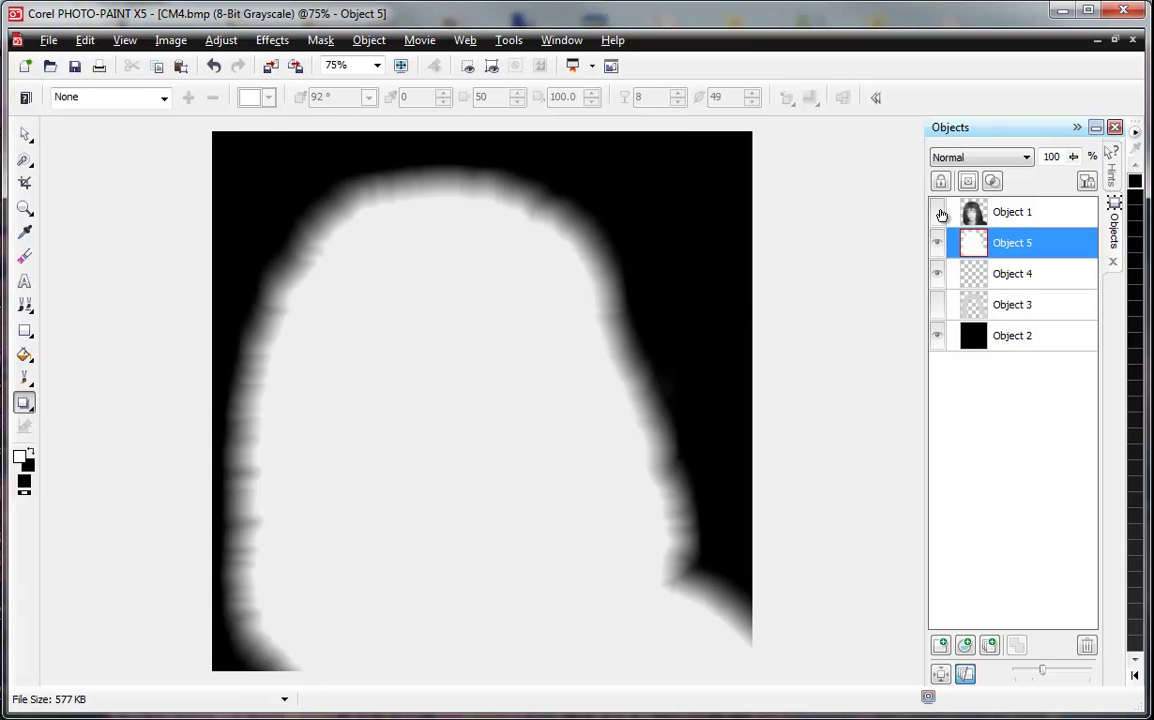
click(939, 213)
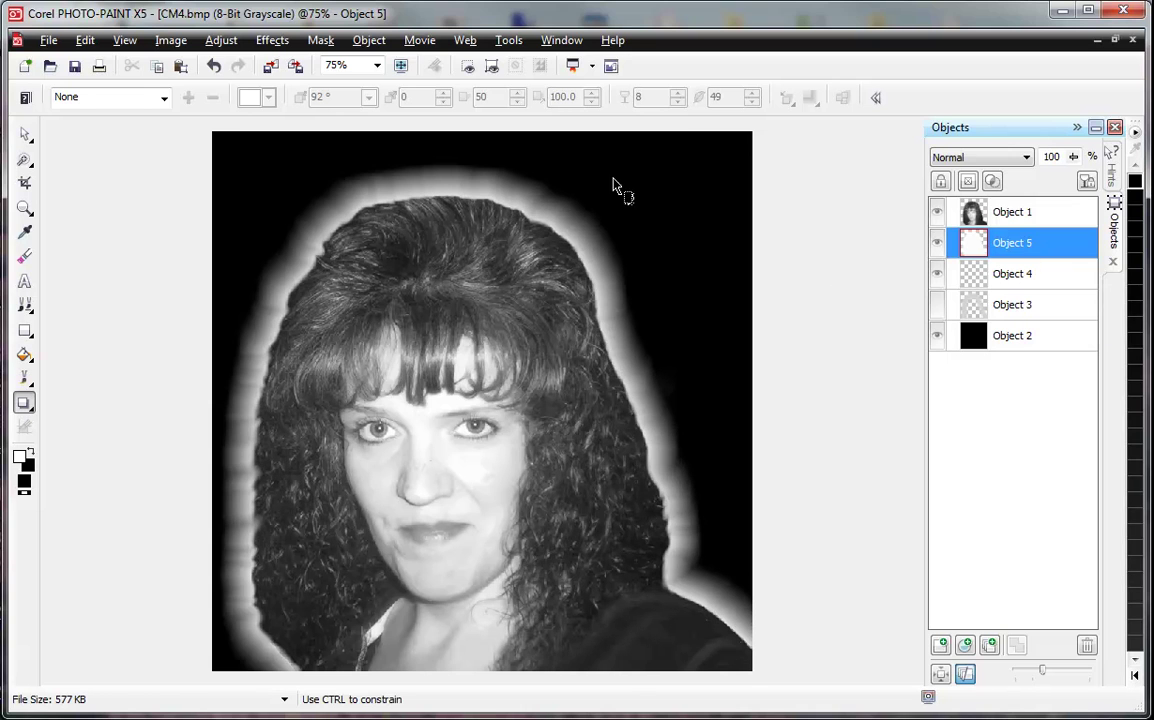
click(271, 41)
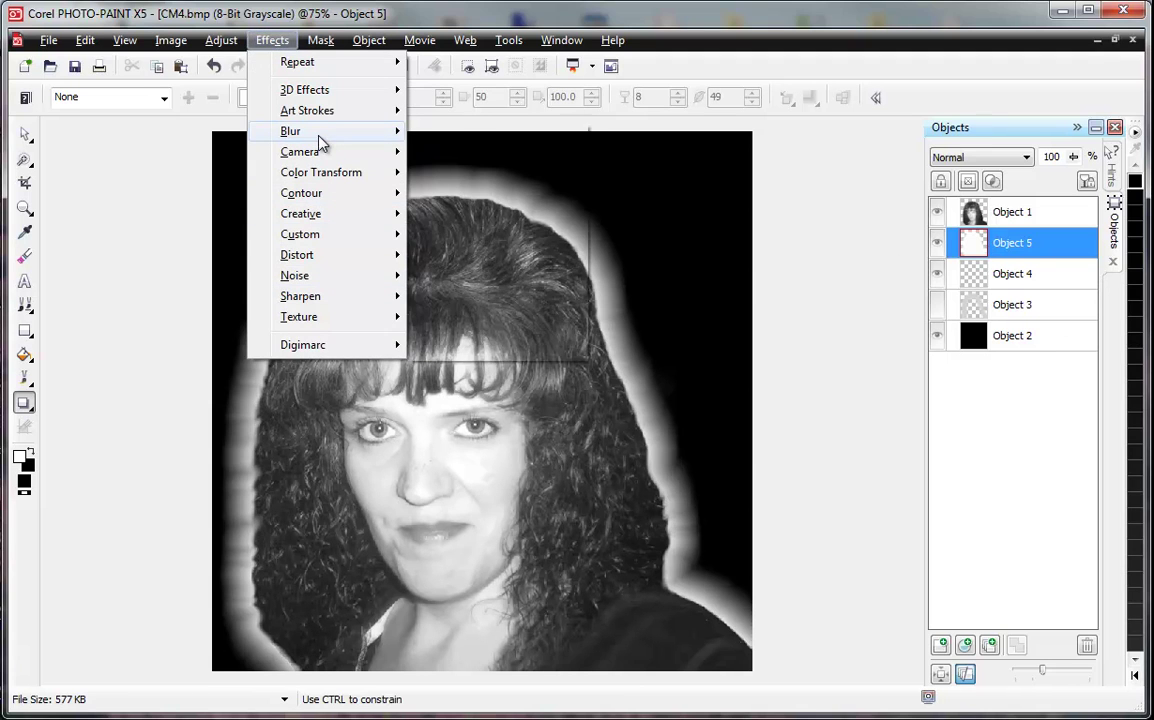
mouse_move(322, 134)
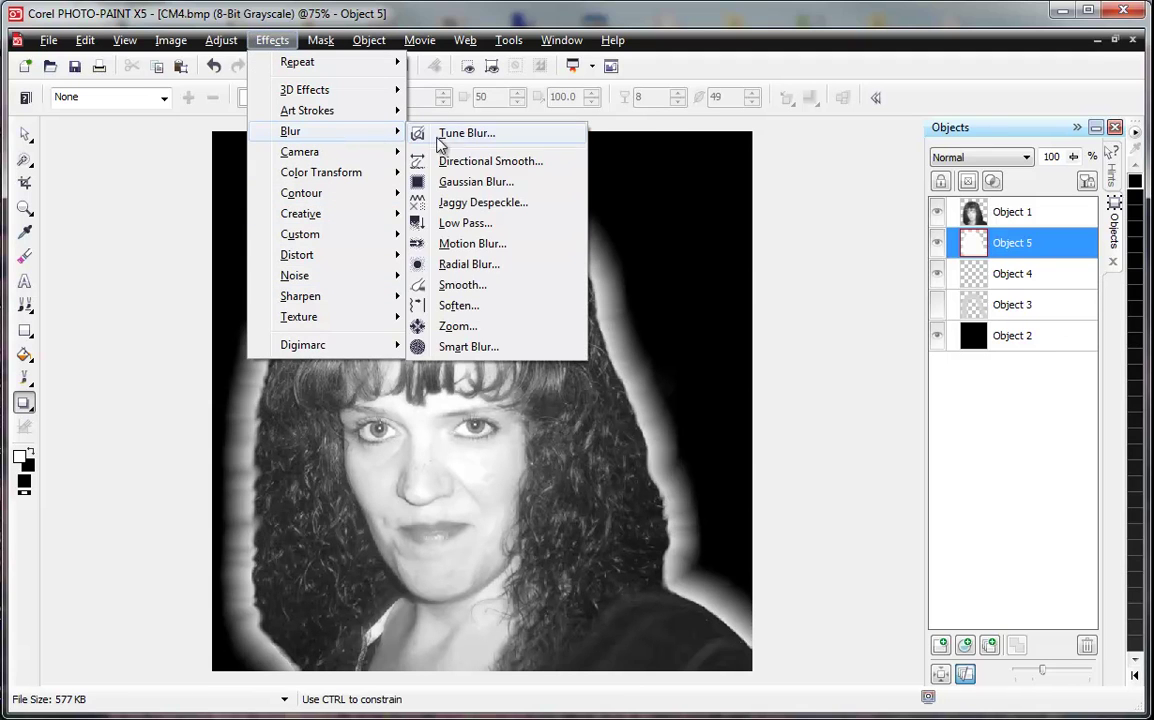
click(480, 184)
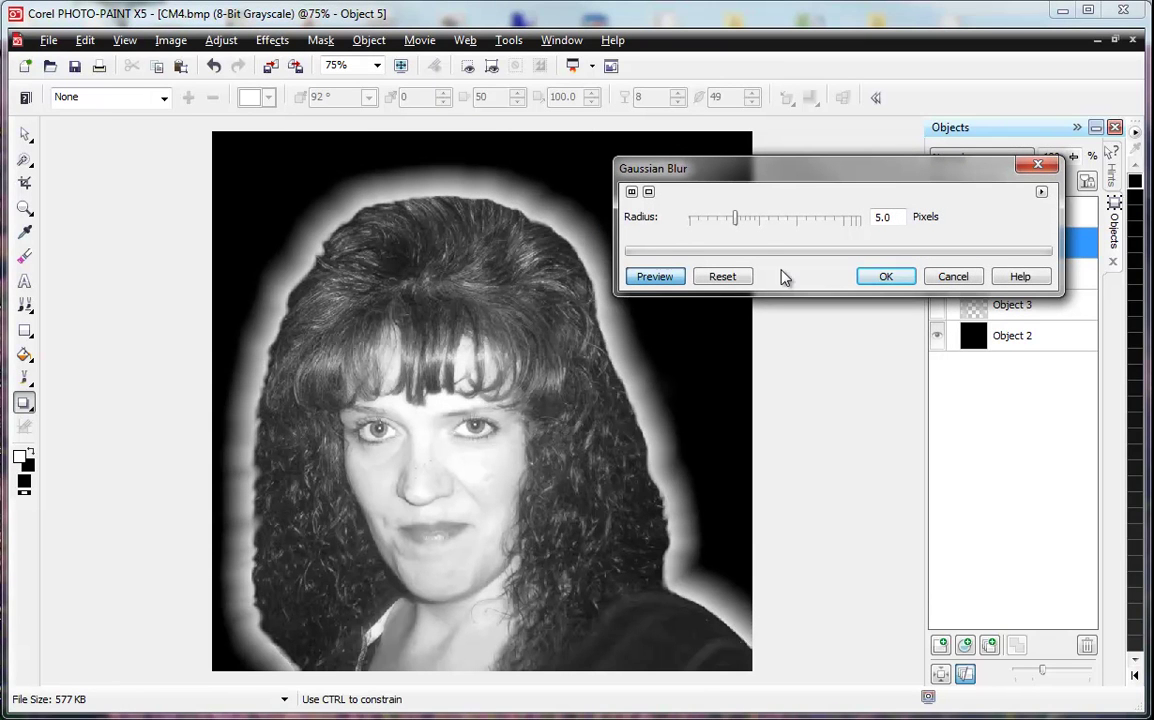
click(736, 219)
drag(738, 220, 772, 228)
click(886, 277)
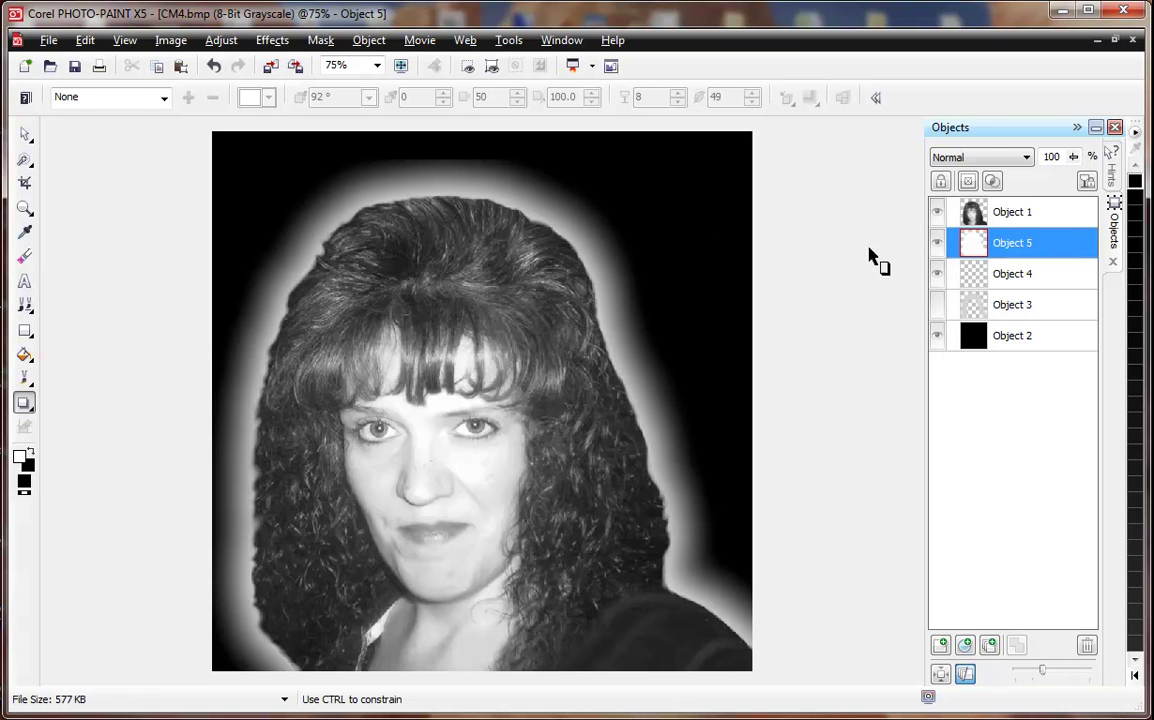
Select the glow object and set the Eraser tool to 85 transparency and 100 feather for softening the glow's edge
click(1010, 212)
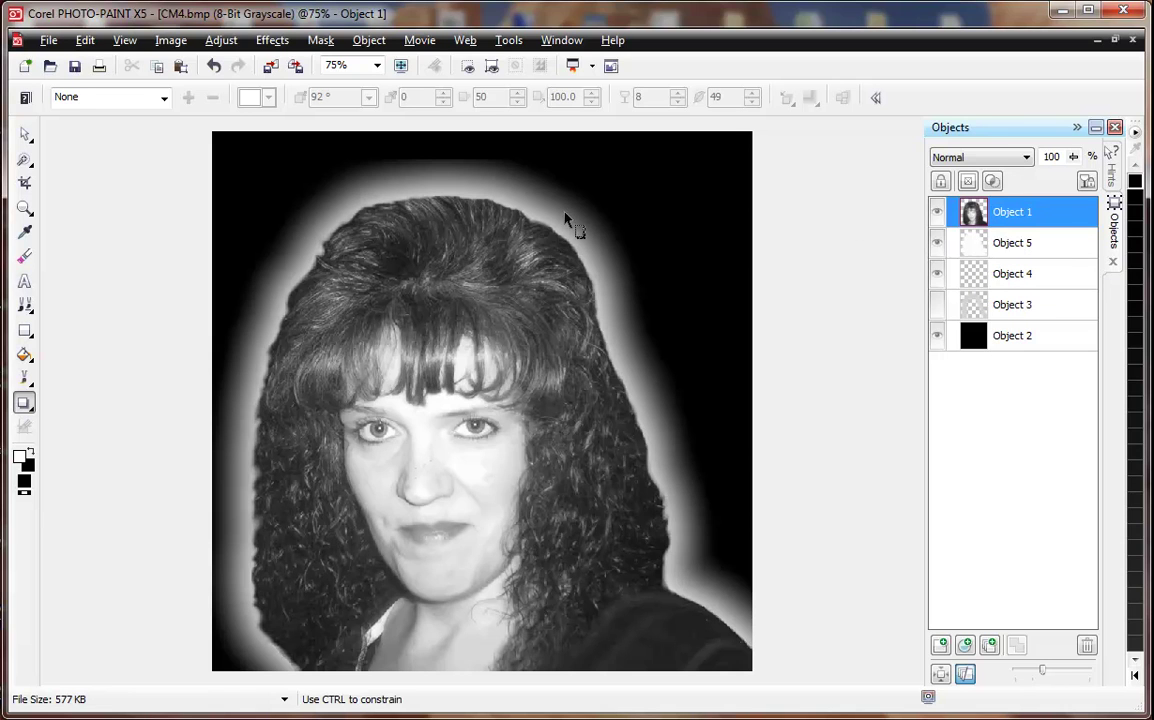
click(1012, 245)
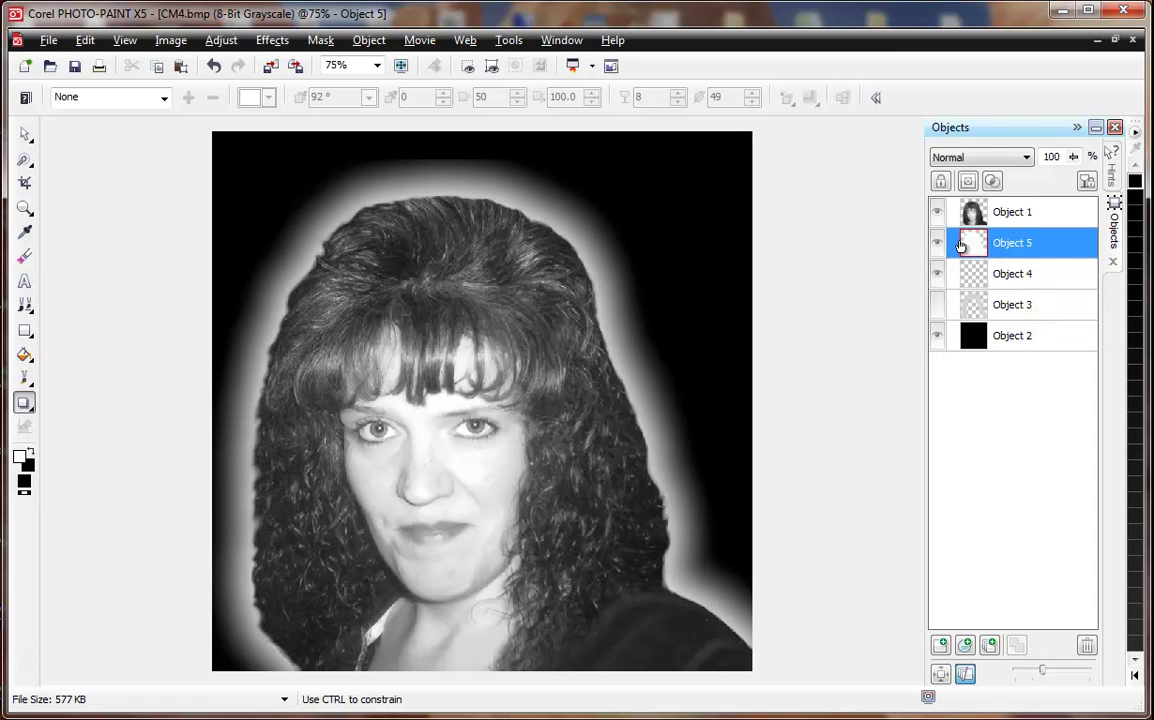
click(25, 256)
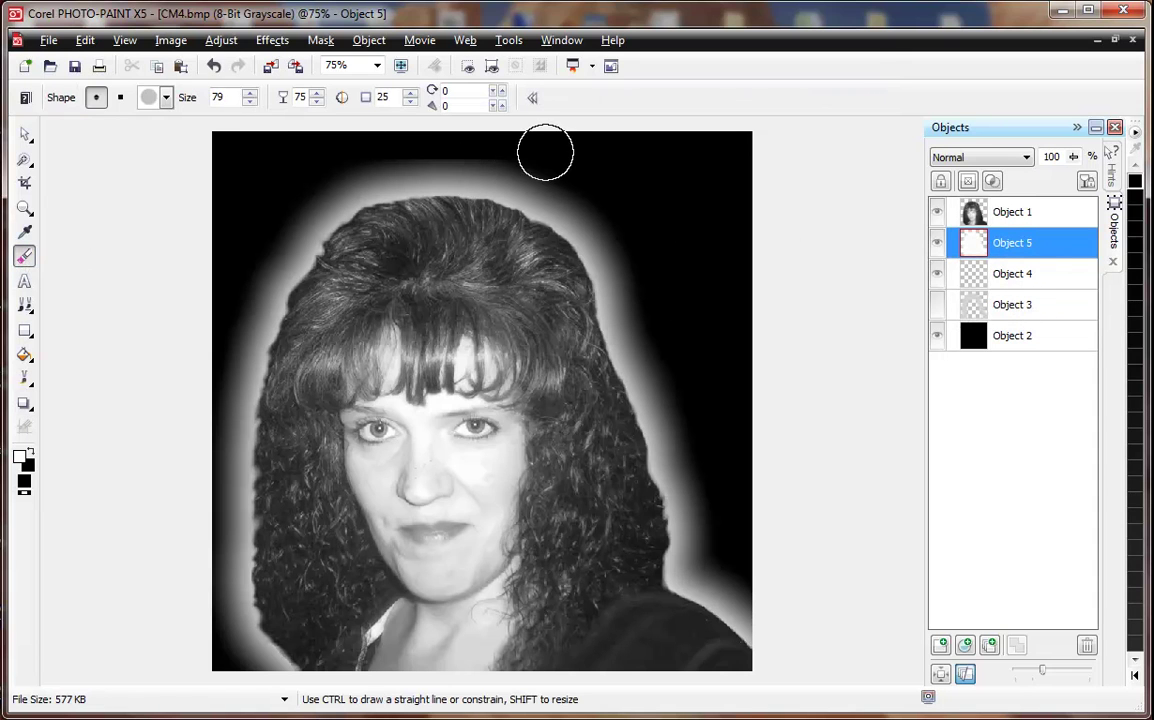
key(ctrl+z)
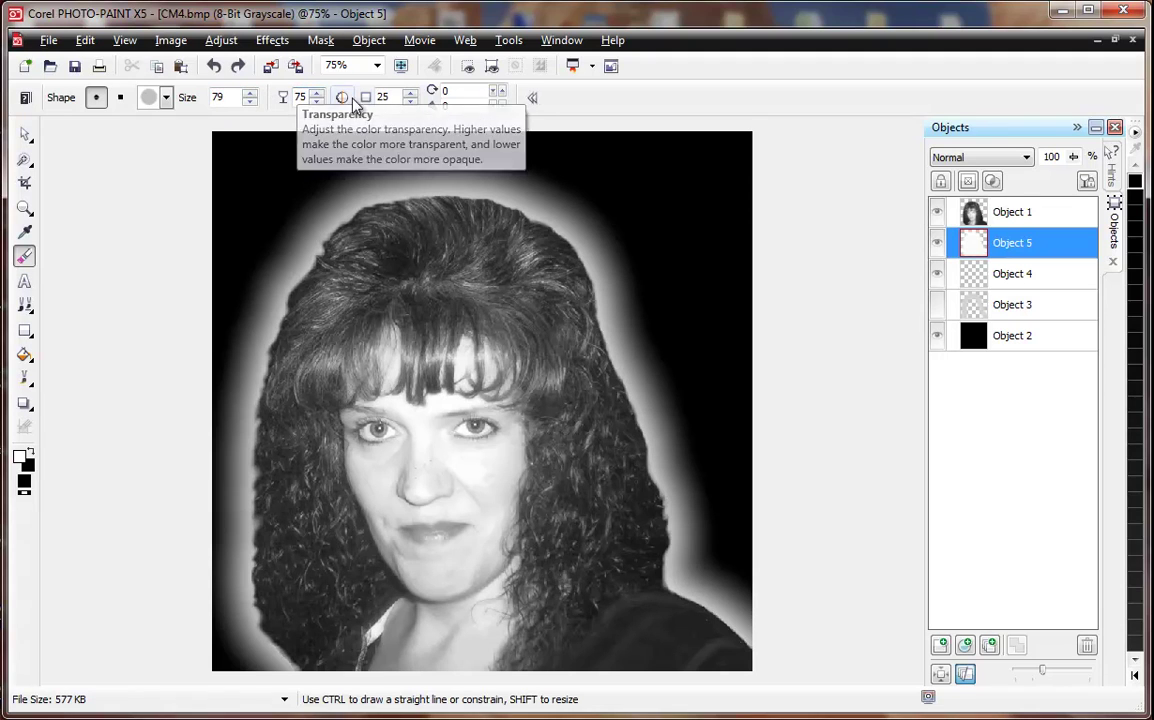
key(Tab)
text(100)
drag(305, 95, 265, 95)
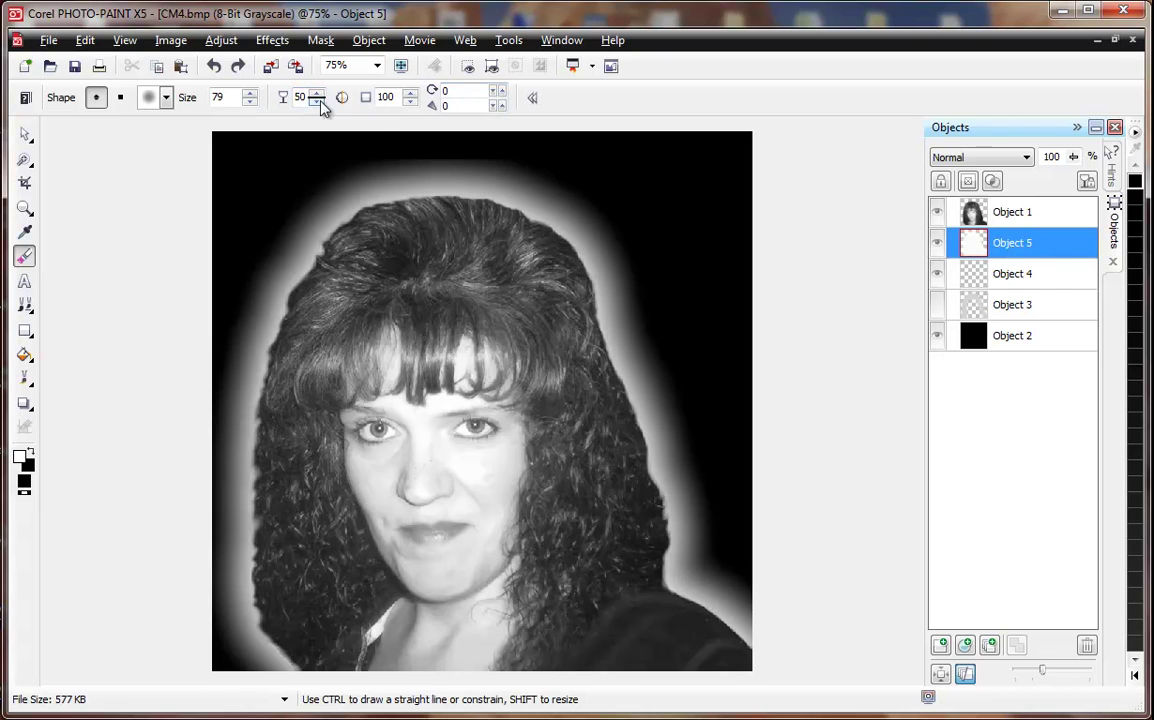
drag(308, 97, 269, 99)
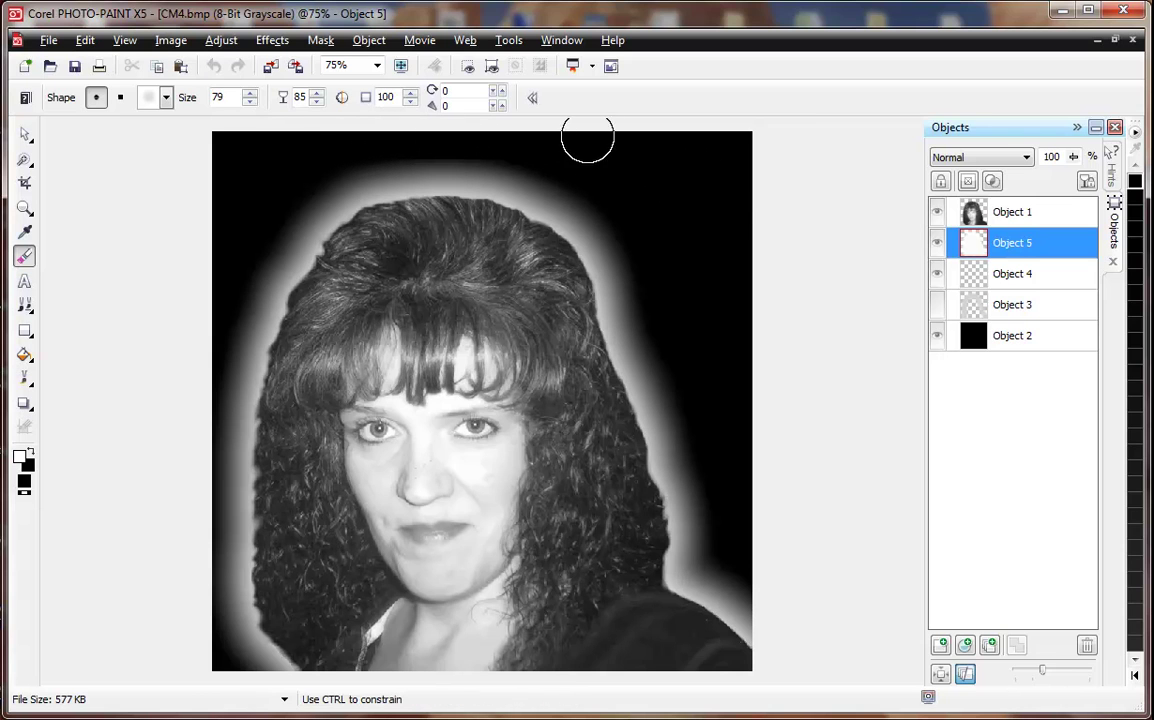
scroll(490, 370, down, 1)
scroll(512, 531, up, 1)
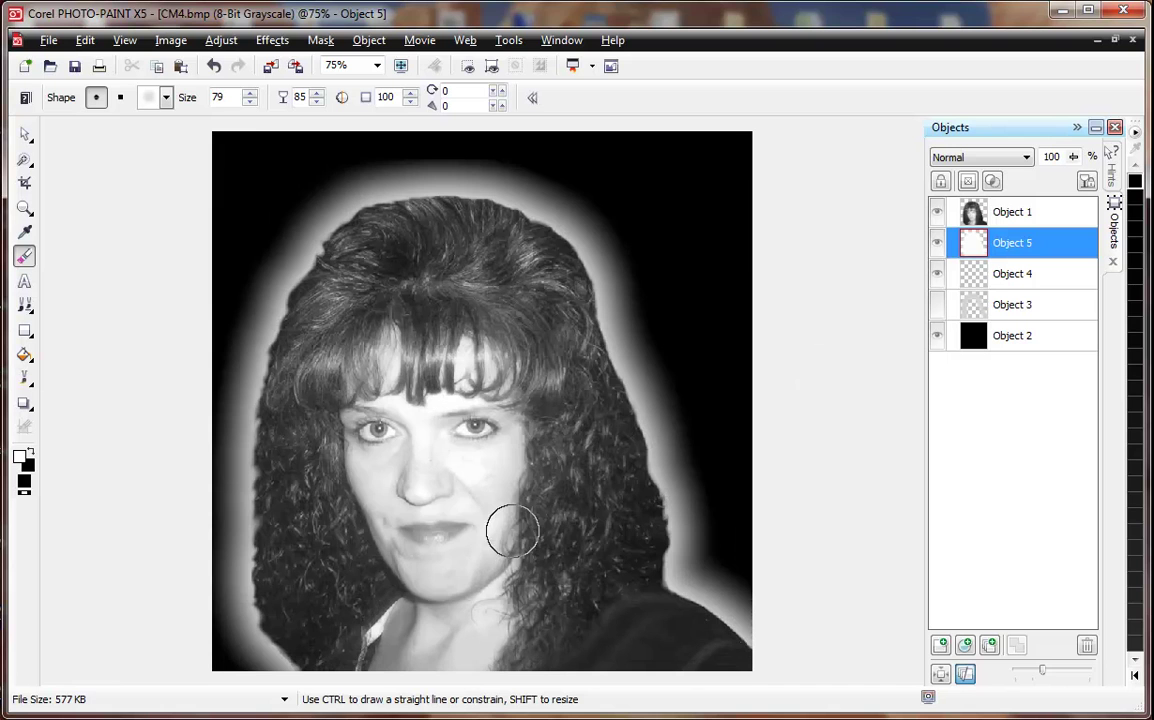
Return to the Object Pick tool and select the portrait object
click(25, 134)
click(695, 348)
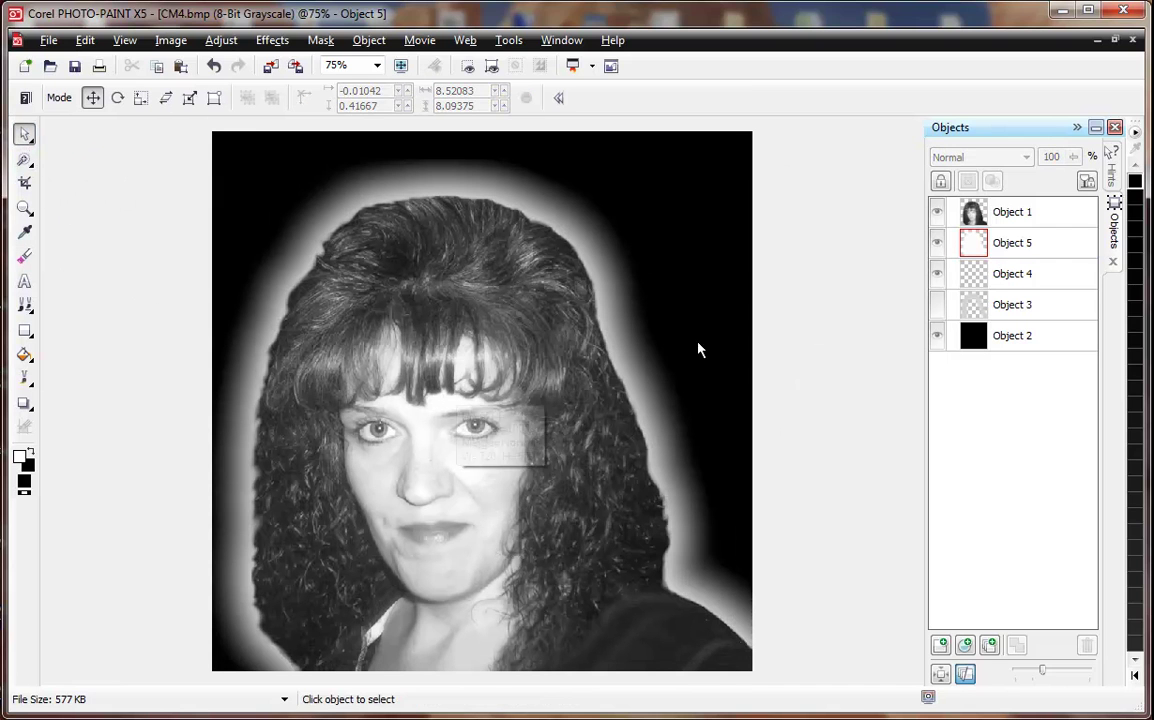
click(430, 398)
click(88, 155)
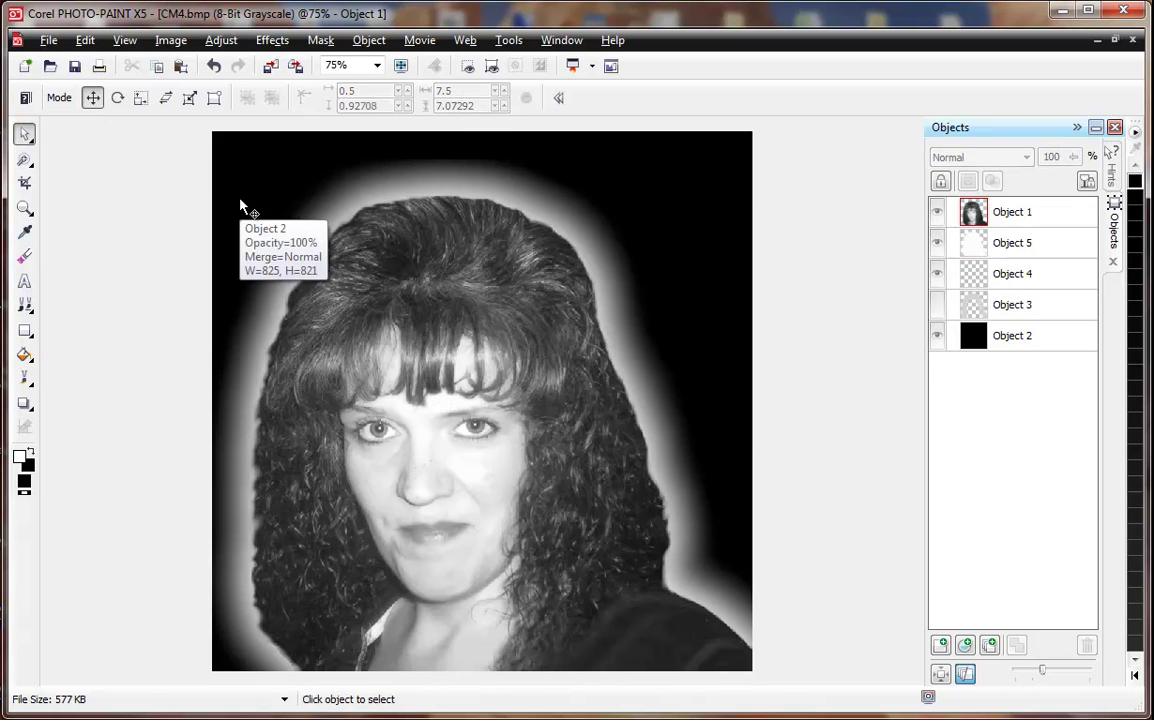
Save the layered image on the Desktop as CM4.cpt in the Corel PHOTO-PAINT Image format instead of merging it into the bitmap
click(75, 67)
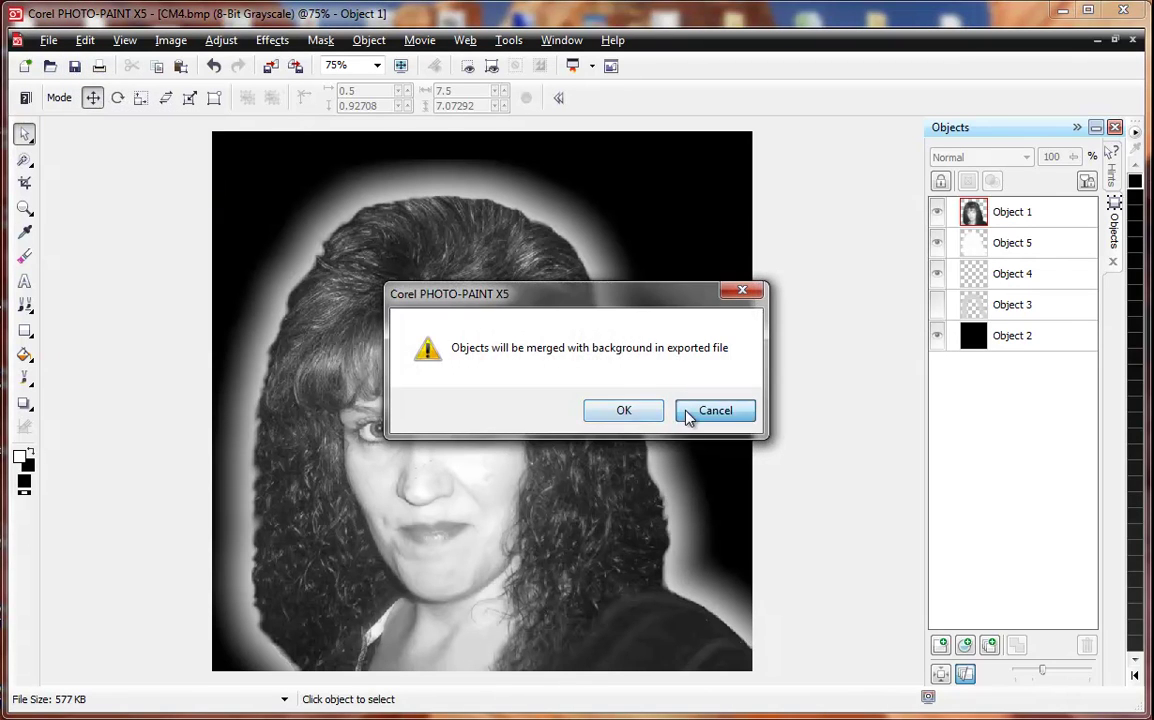
click(690, 412)
click(48, 40)
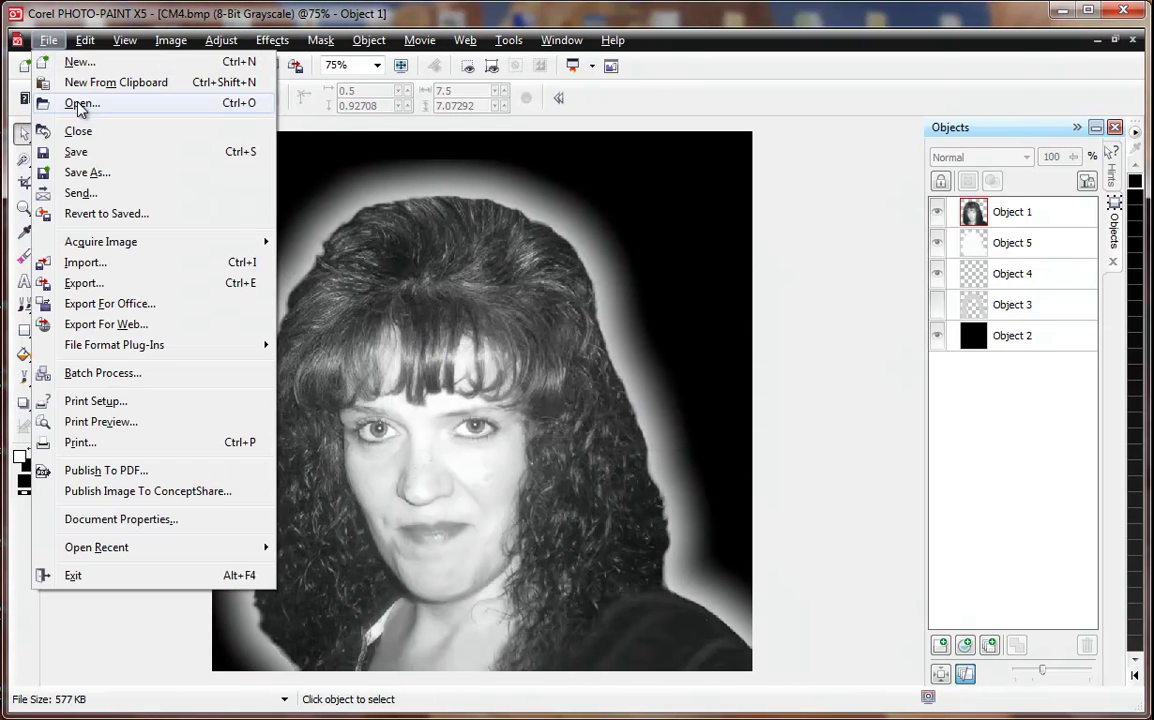
click(80, 152)
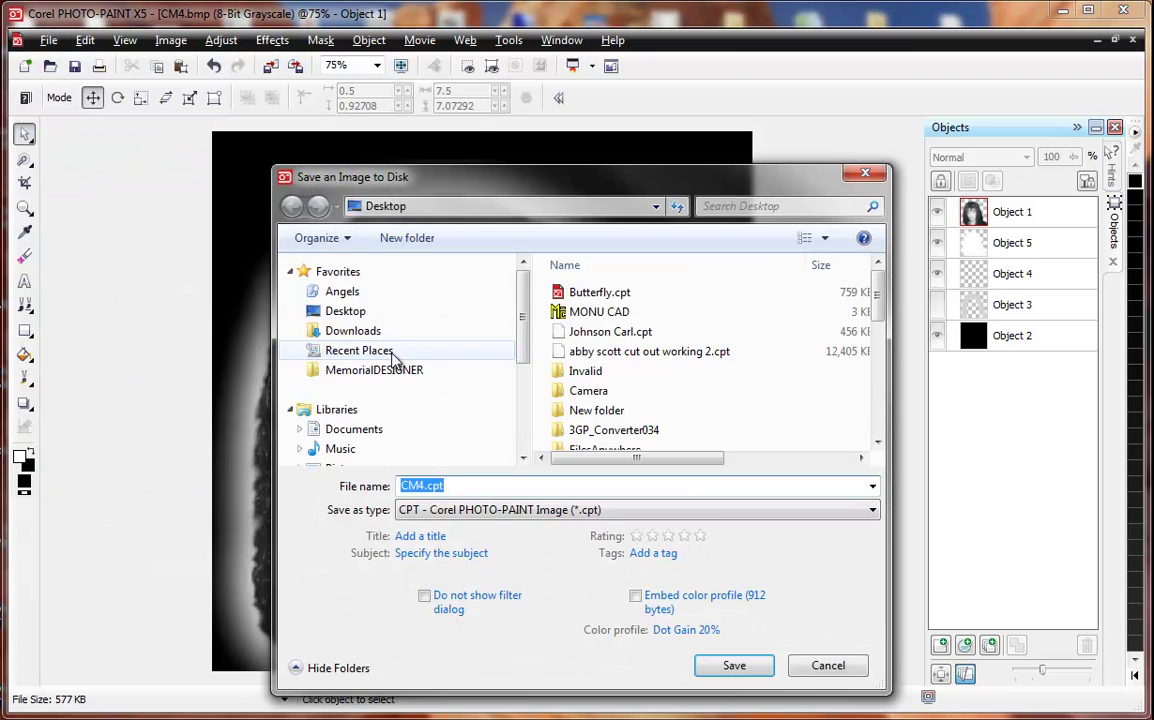
scroll(395, 357, down, 5)
scroll(395, 357, up, 5)
click(518, 510)
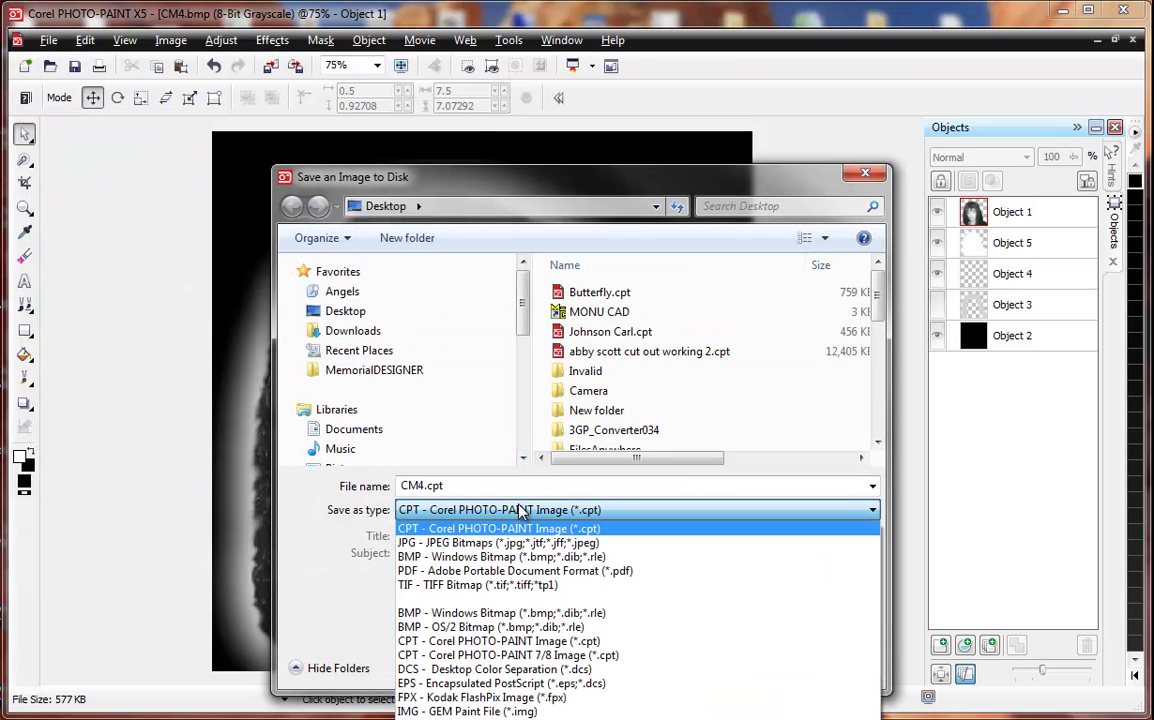
click(470, 530)
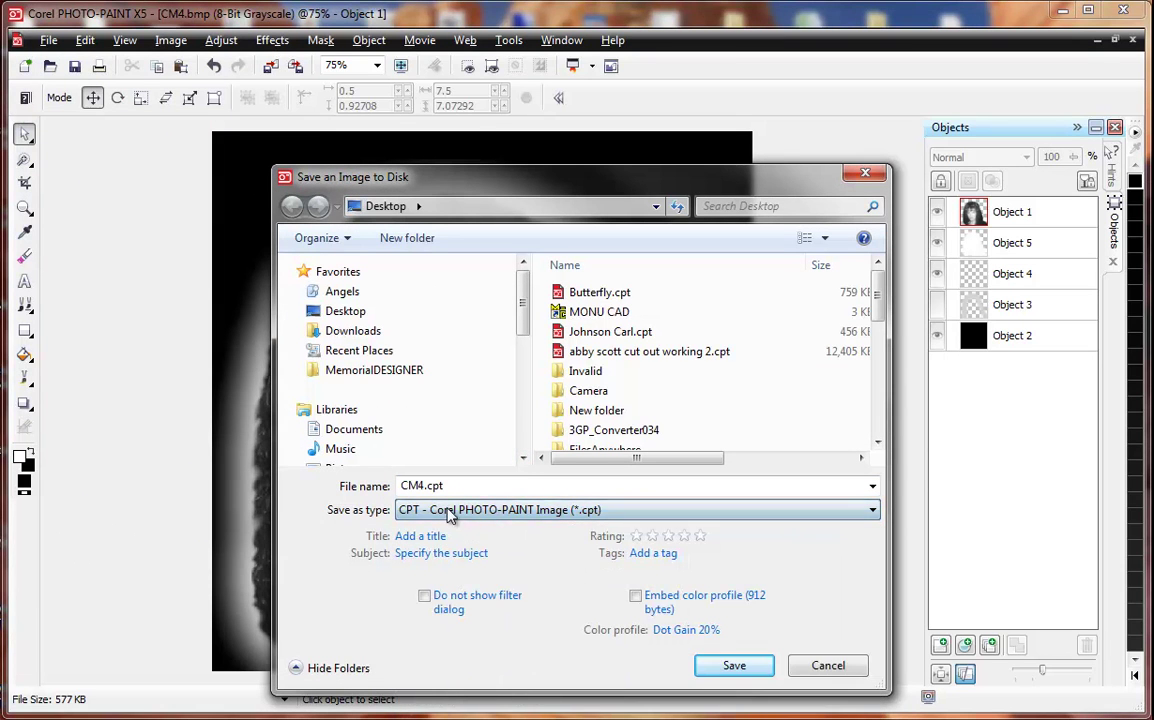
click(733, 666)
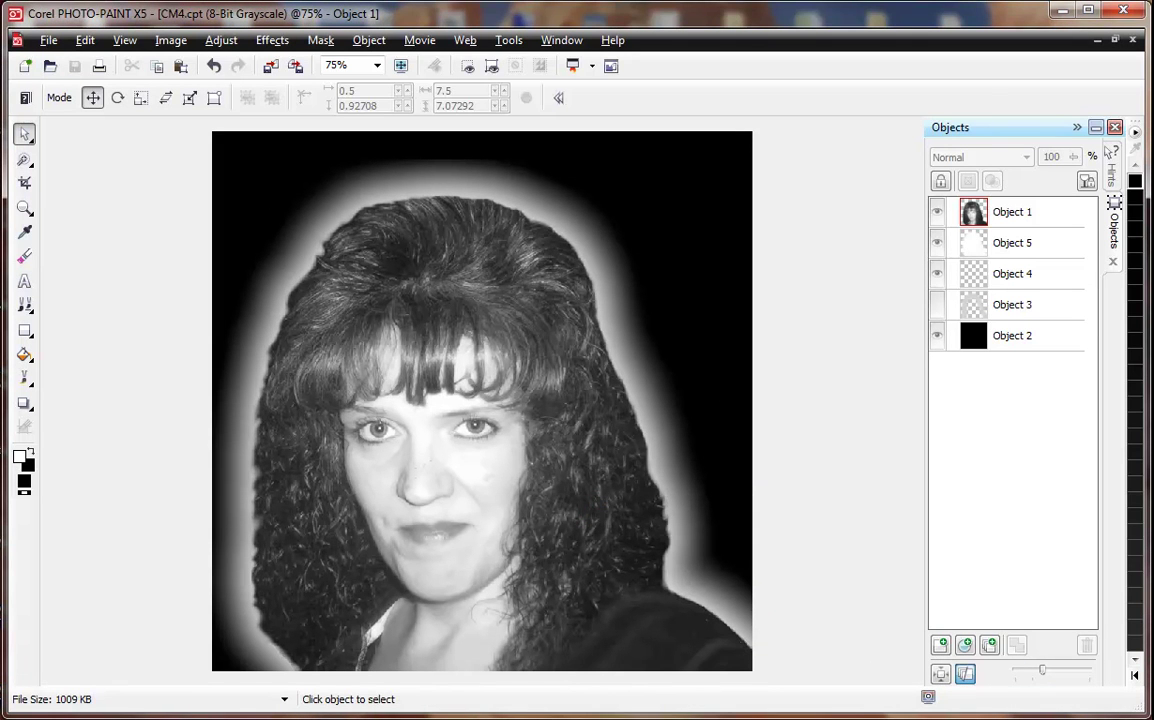
Switch to CorelDRAW and import CM4.cpt from the Desktop, placing it near the page's upper-left corner
key(super)
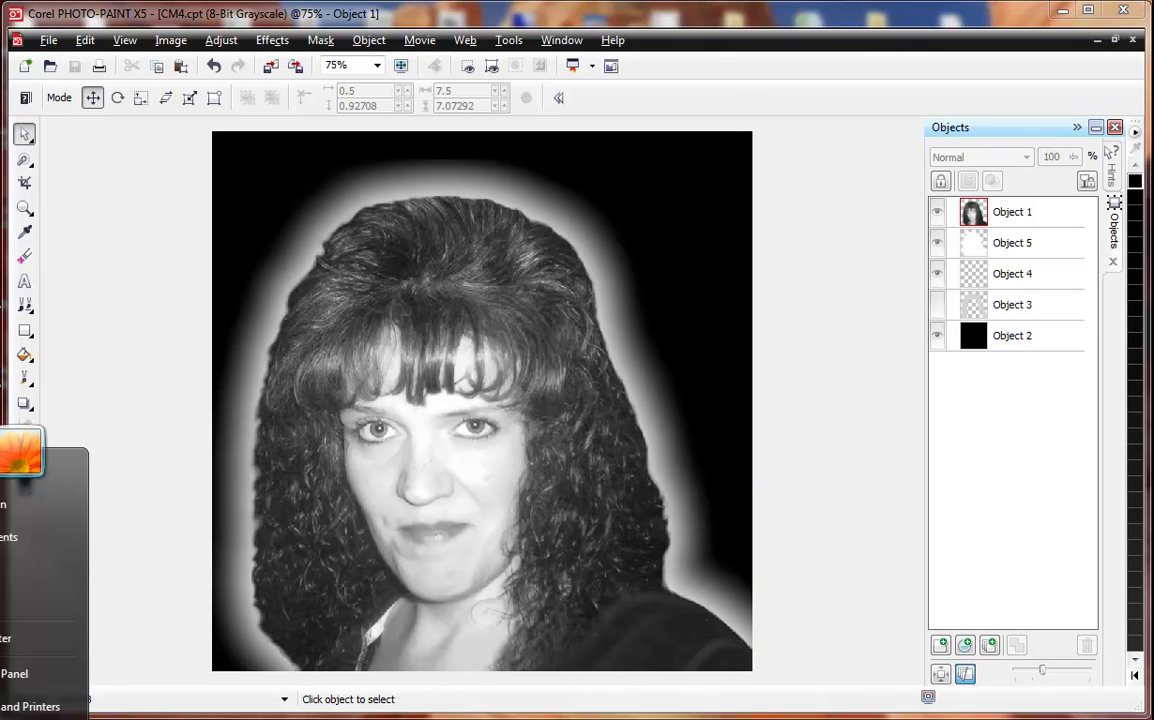
key(Escape)
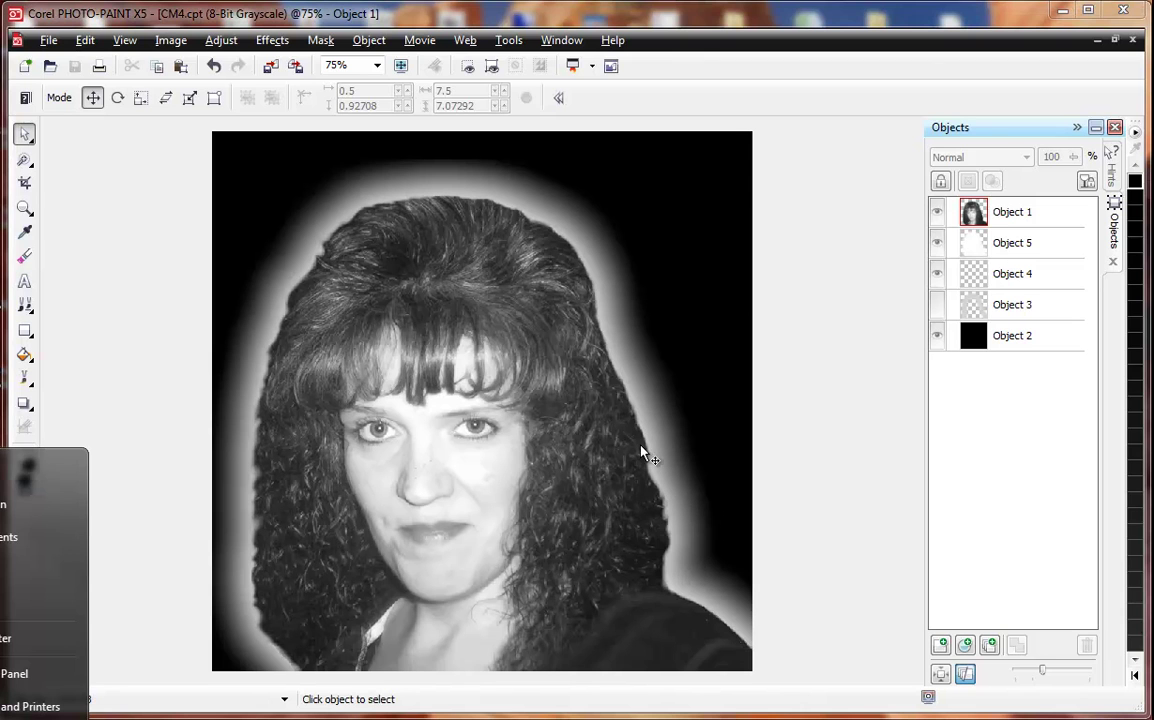
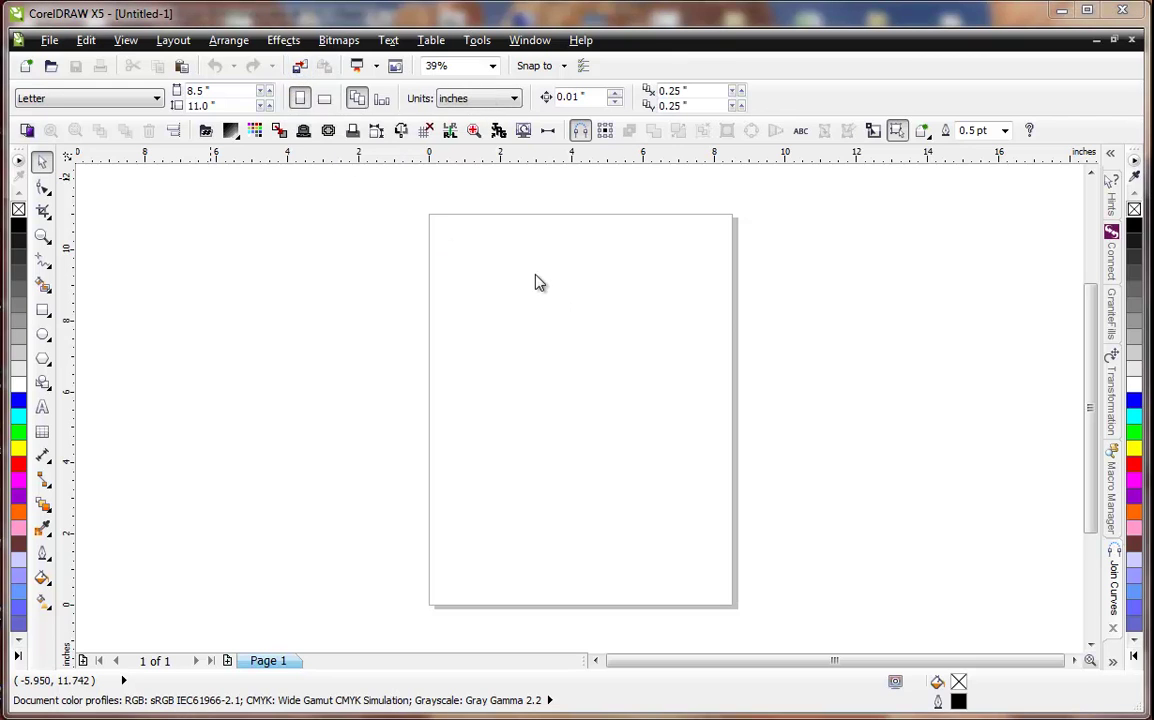
key(ctrl+i)
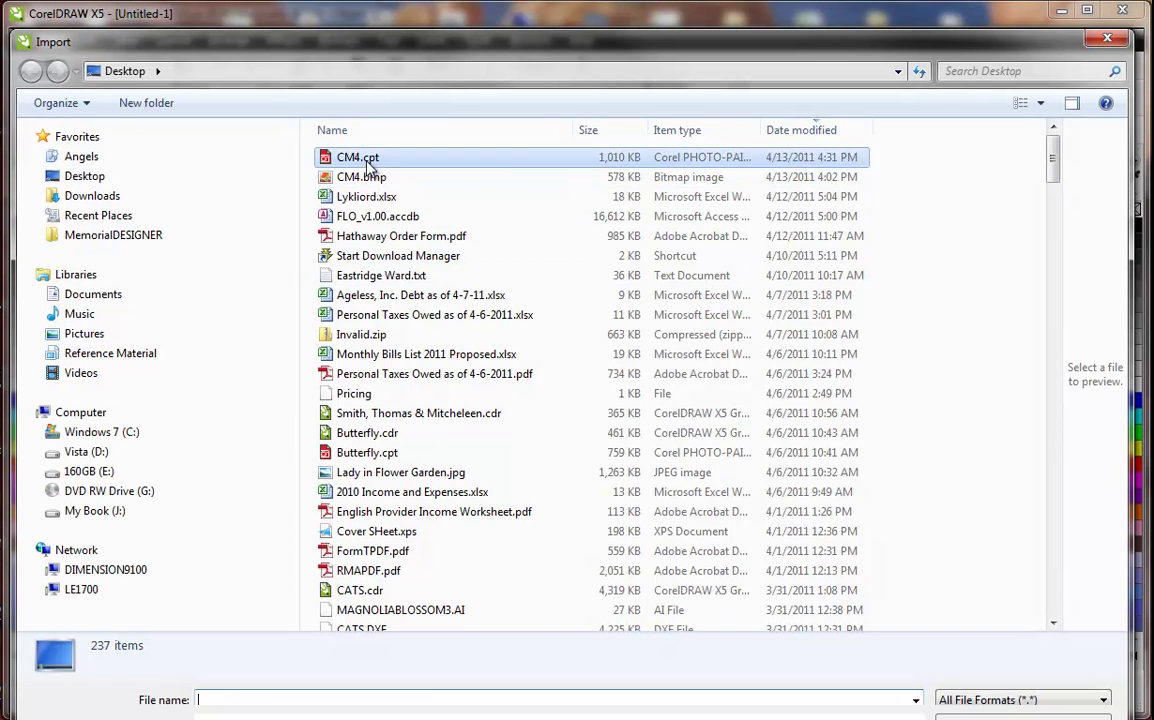
click(368, 160)
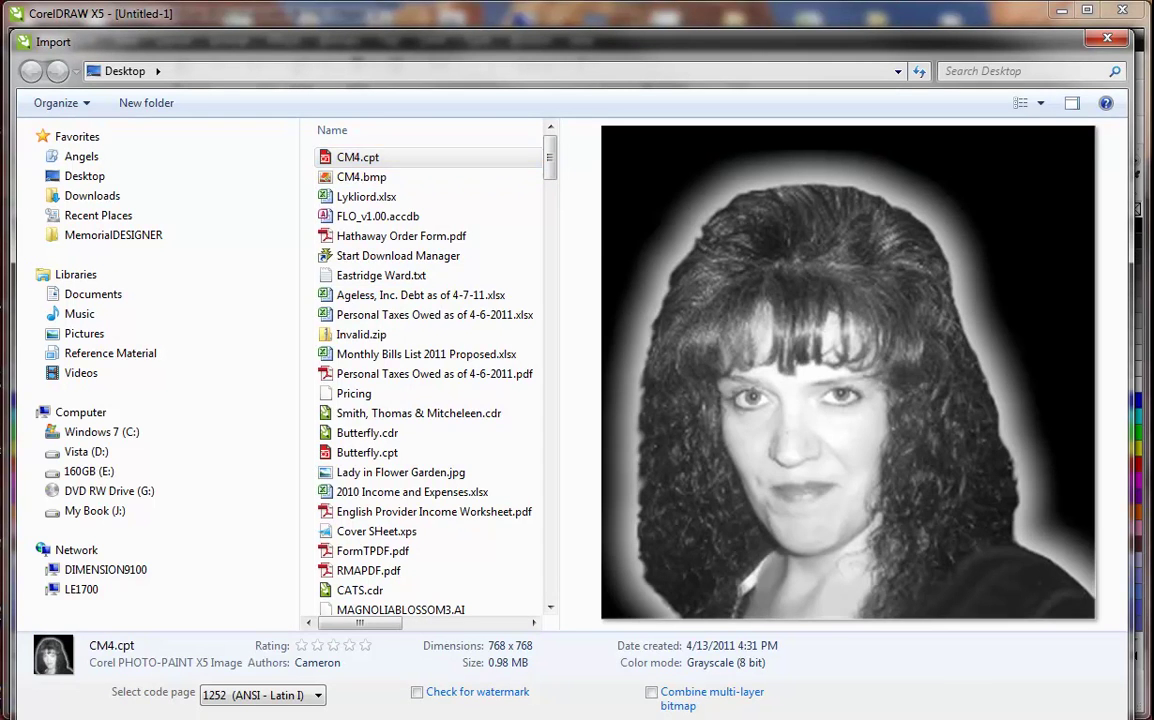
key(Return)
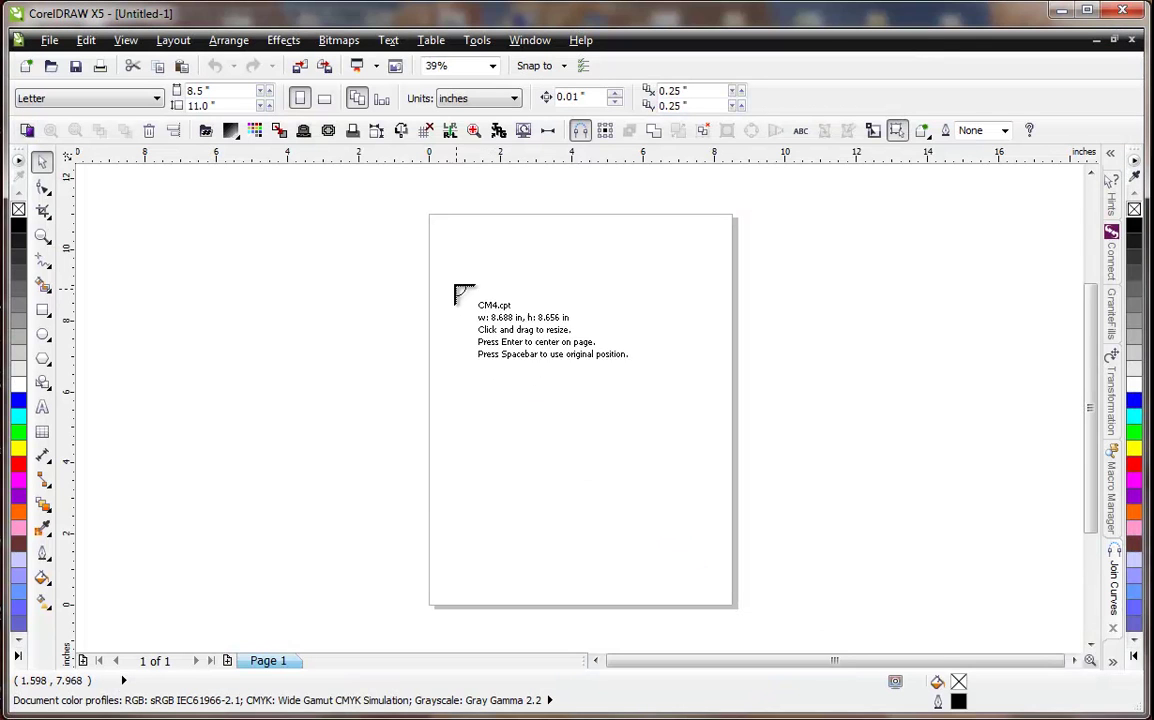
click(456, 237)
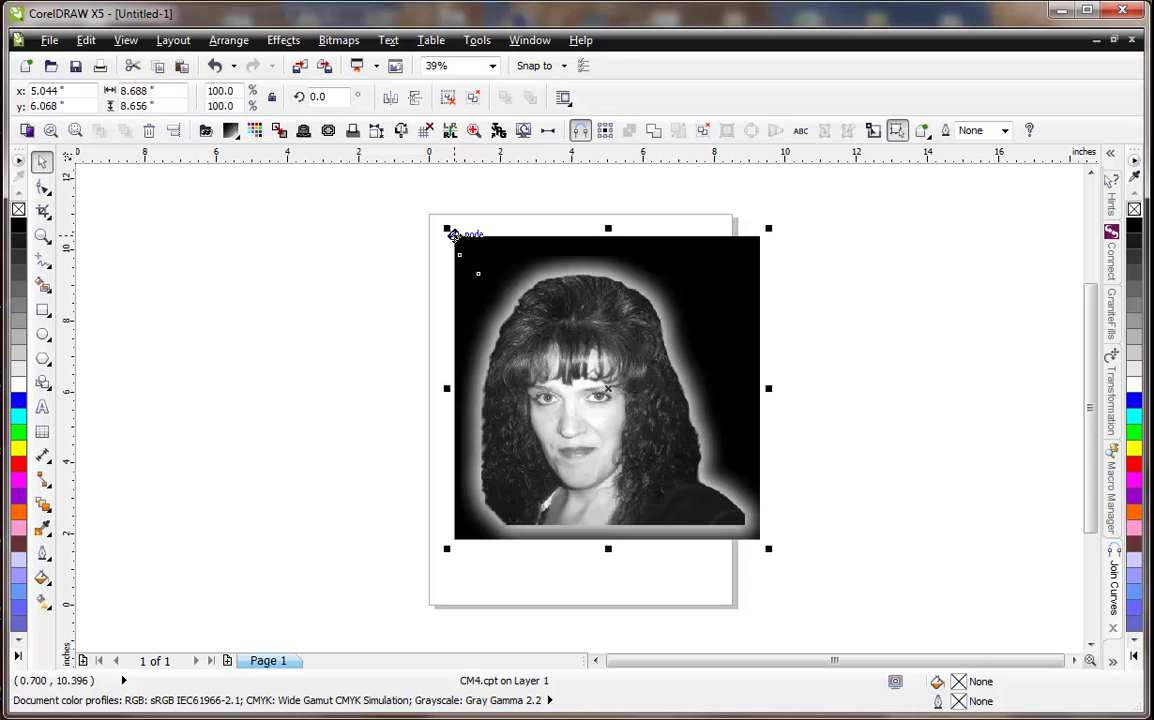
Ungroup all of the imported image's objects and delete the black background bitmap
click(473, 97)
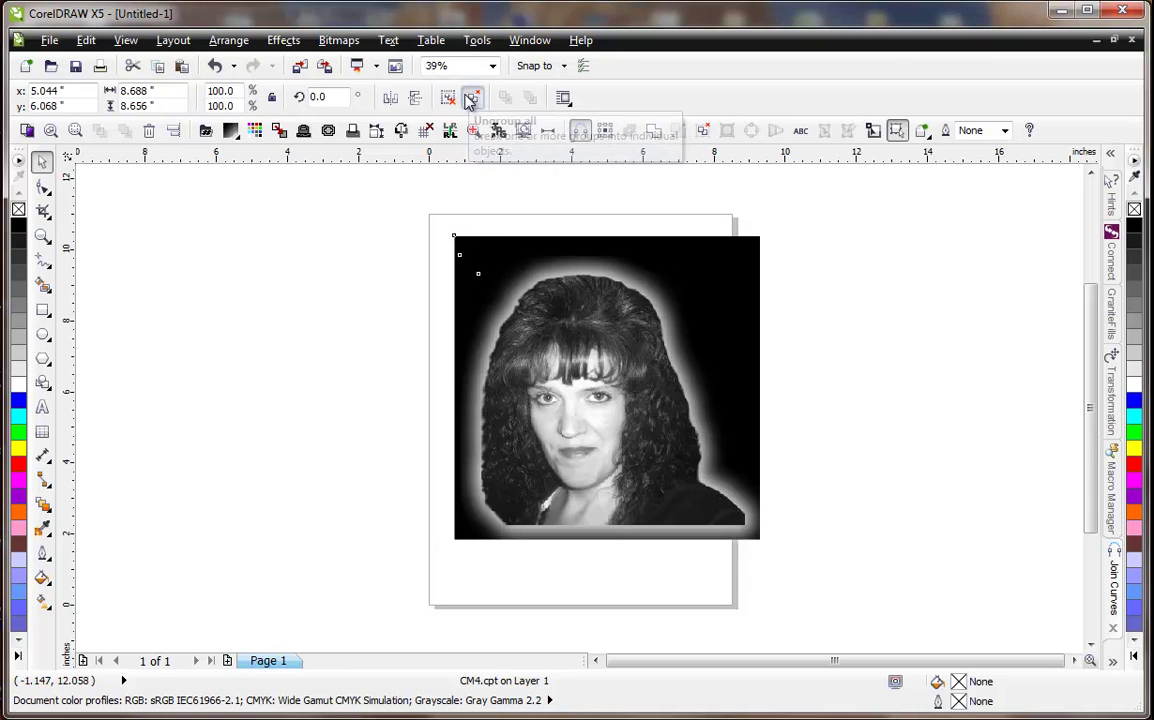
click(375, 212)
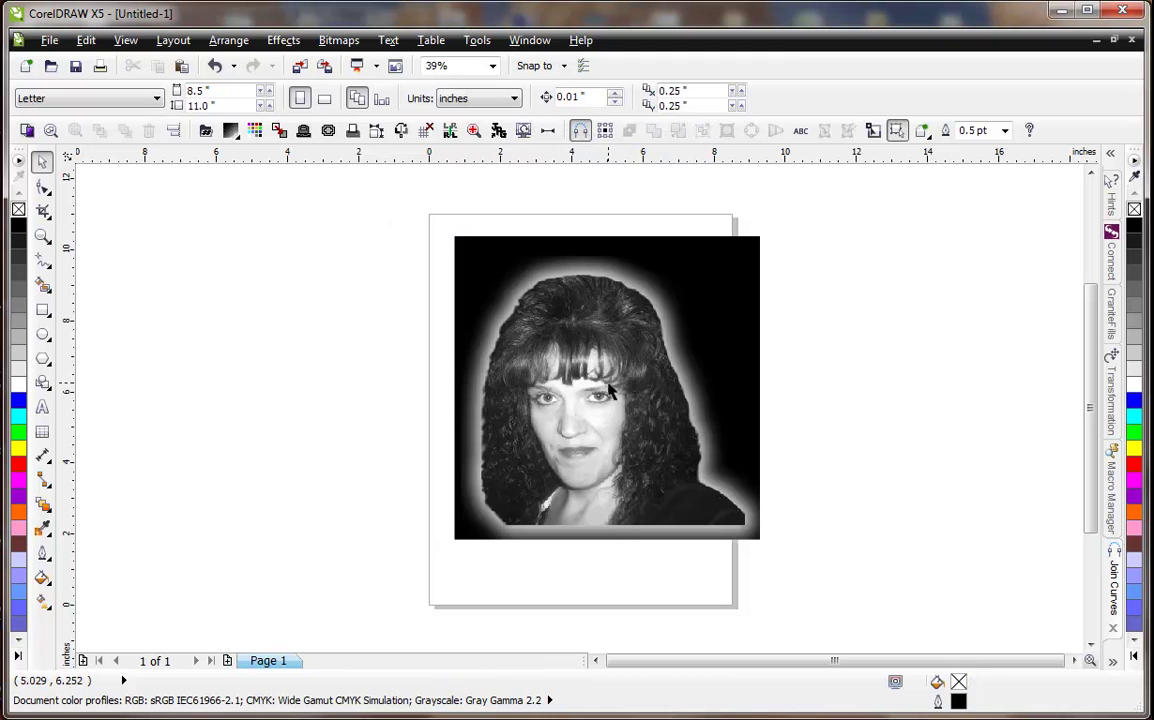
click(460, 245)
drag(462, 240, 185, 268)
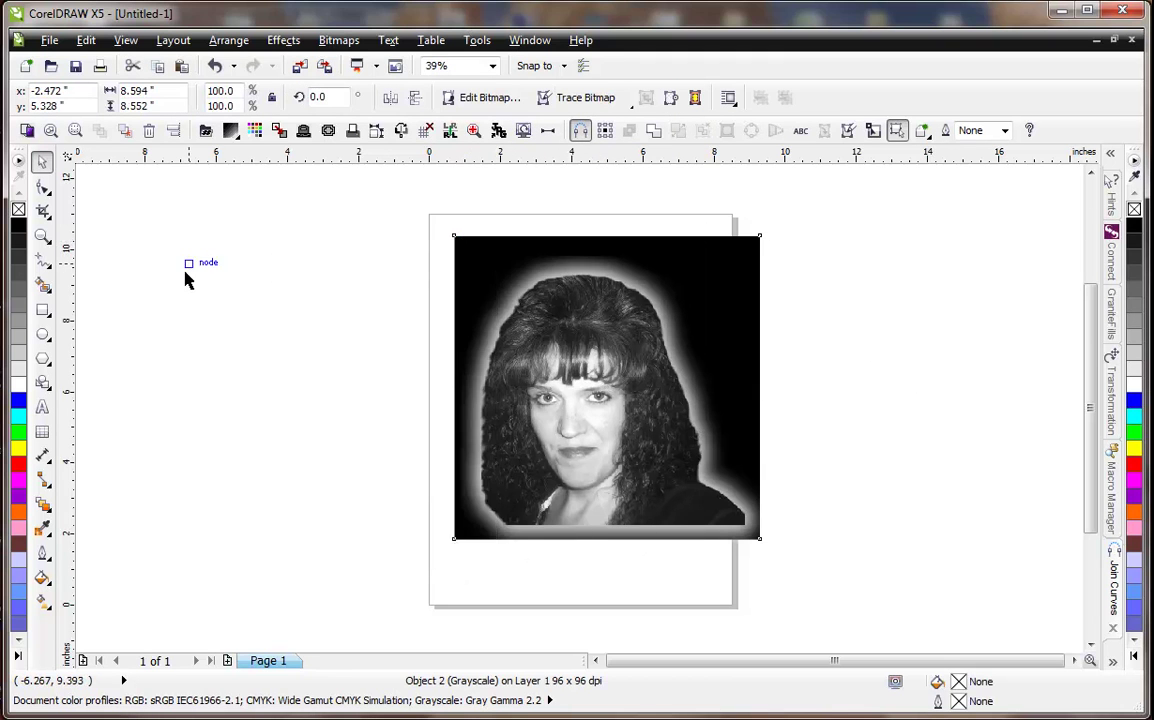
key(Delete)
click(405, 343)
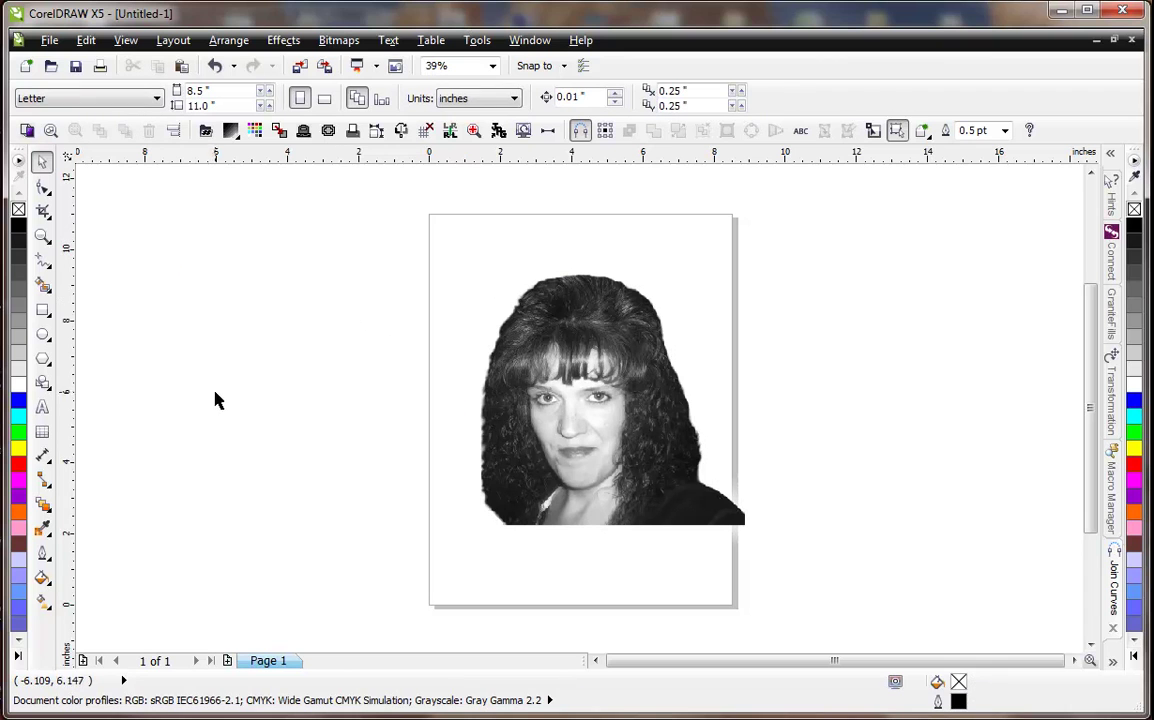
Place a black-filled rectangle about 10.6 by 12.2 inches around the page behind the portrait and glow, and select the portrait bitmap
click(42, 309)
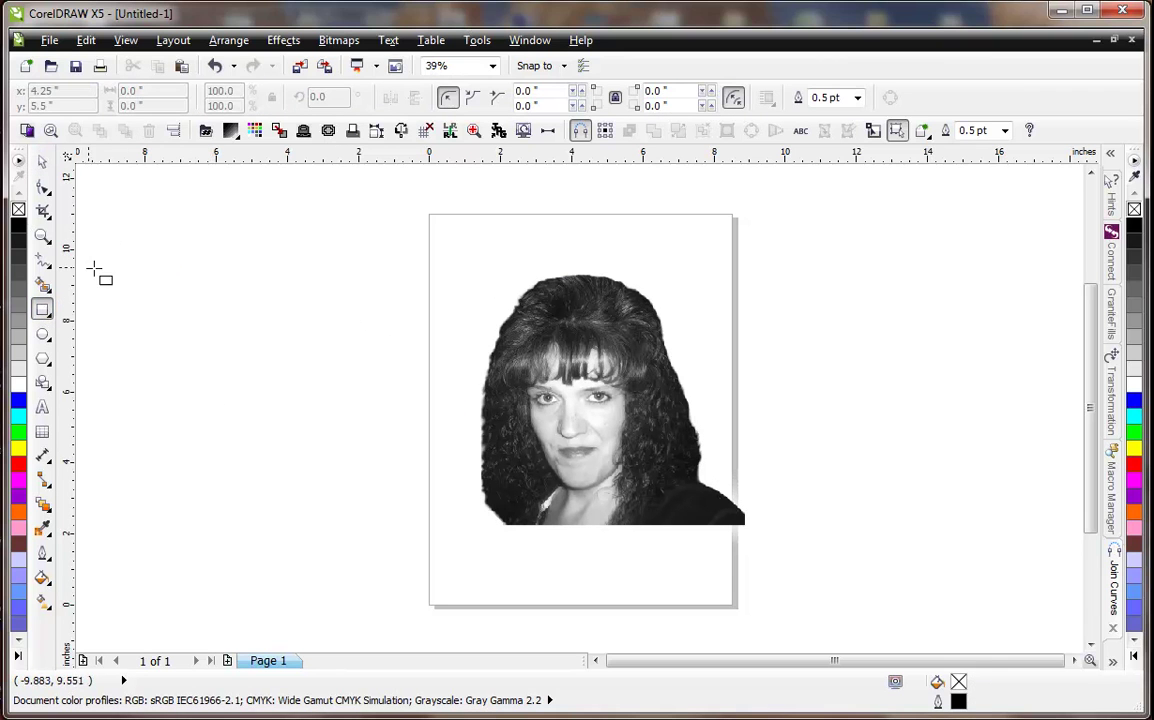
drag(414, 199, 790, 635)
click(42, 160)
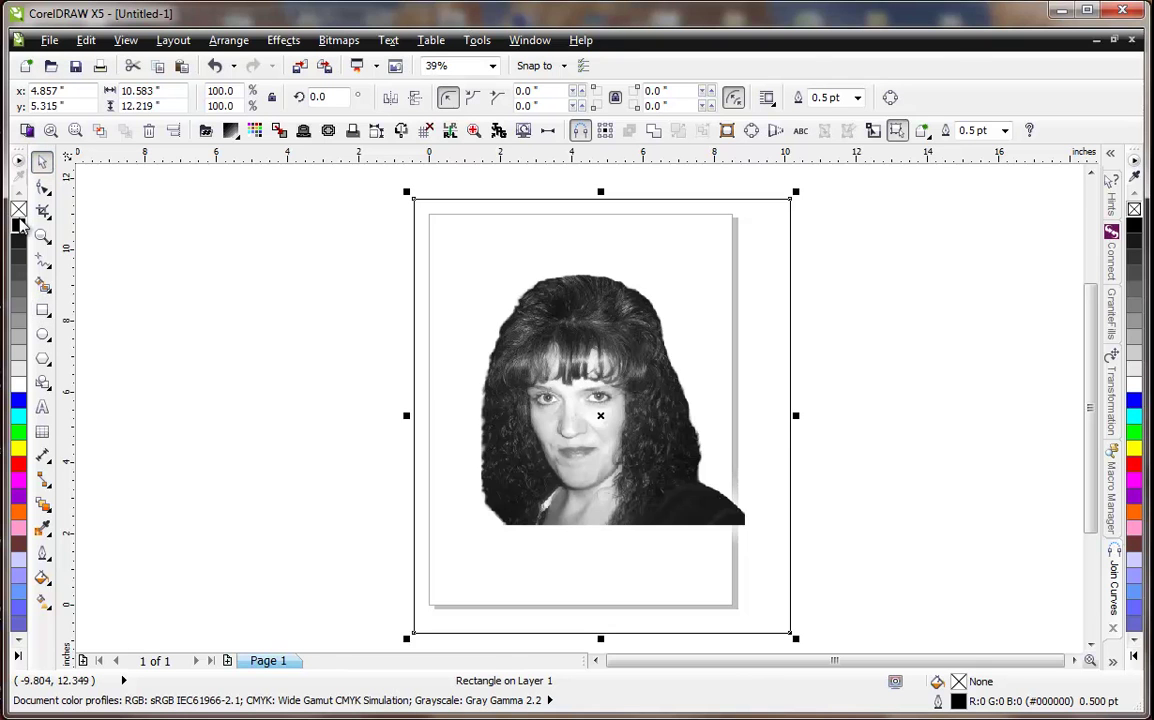
click(18, 224)
key(shift+Page_Down)
click(357, 270)
click(527, 332)
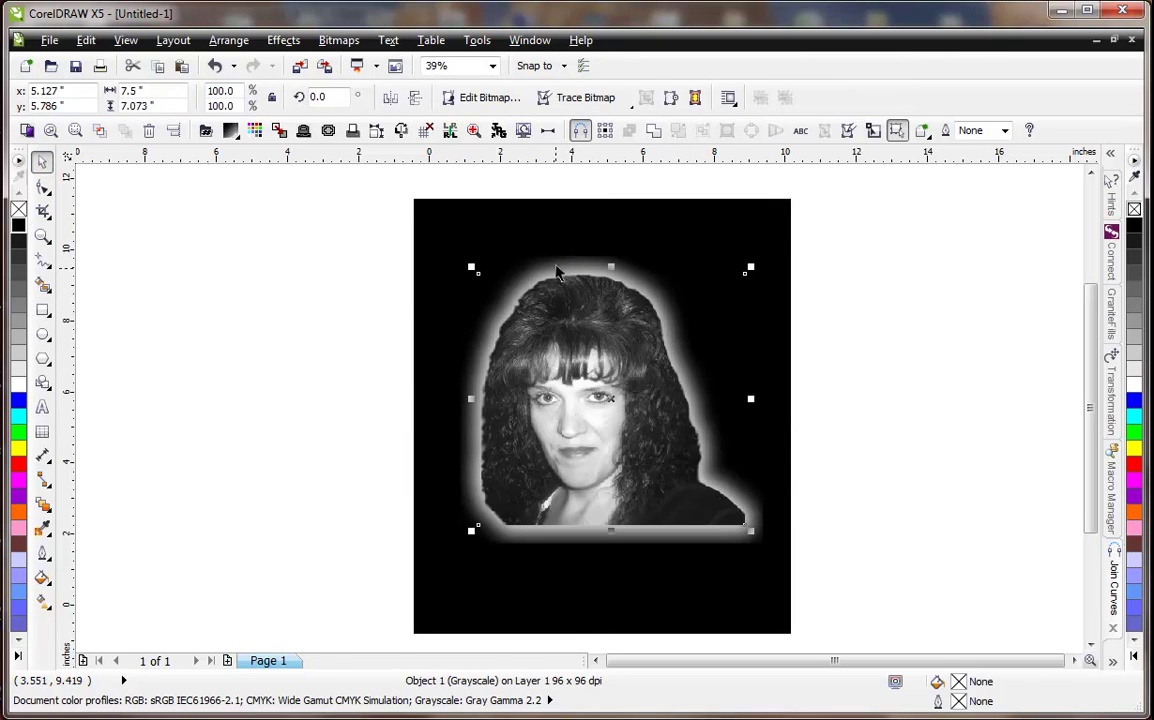
Send the white glow bitmap behind the black rectangle, undoing the trial move of it, and select the portrait bitmap
drag(560, 265, 500, 338)
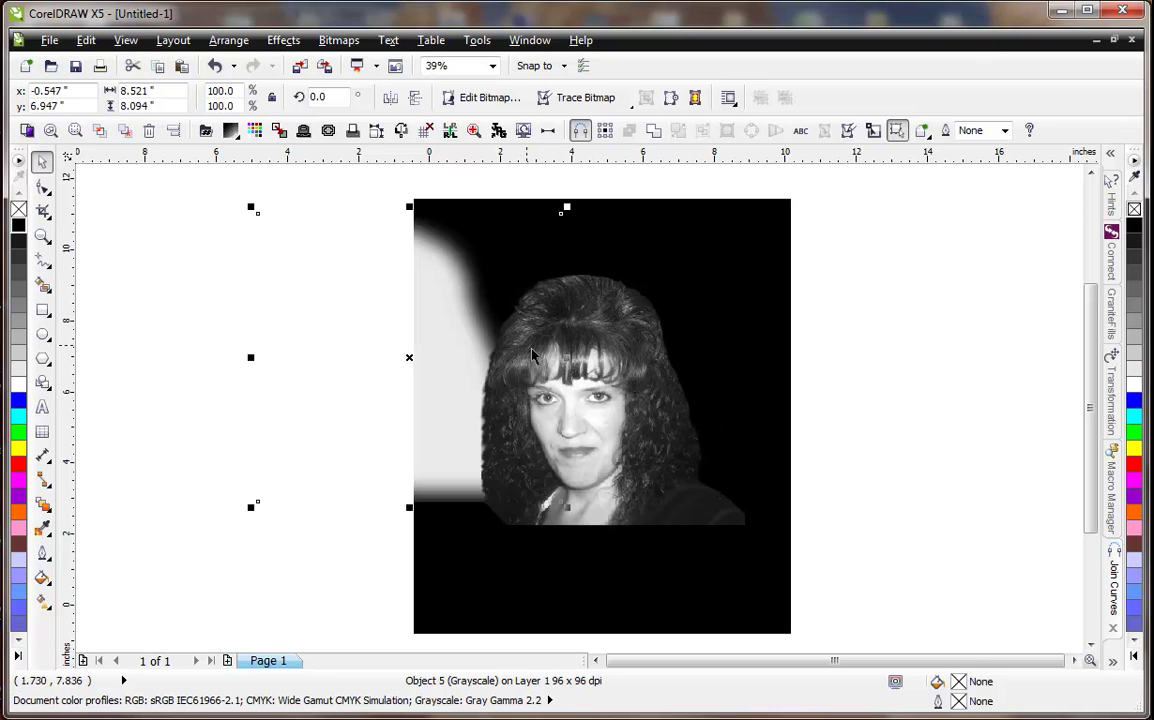
key(ctrl+z)
click(945, 410)
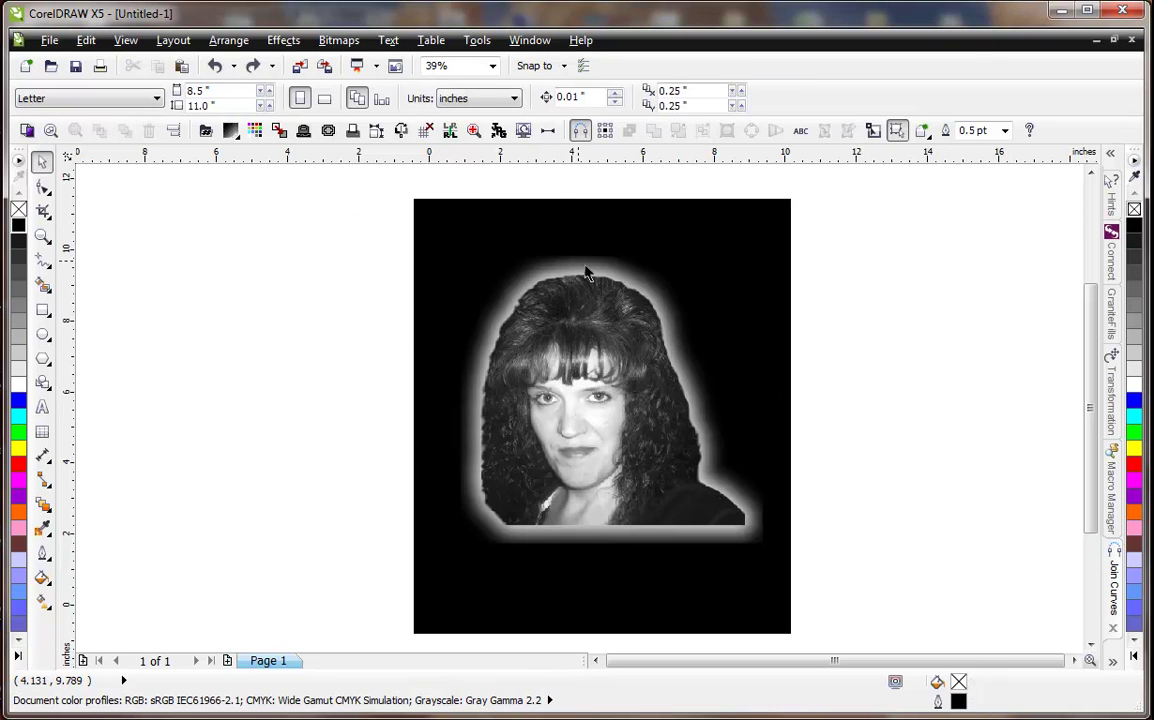
click(590, 278)
key(shift+Page_Up)
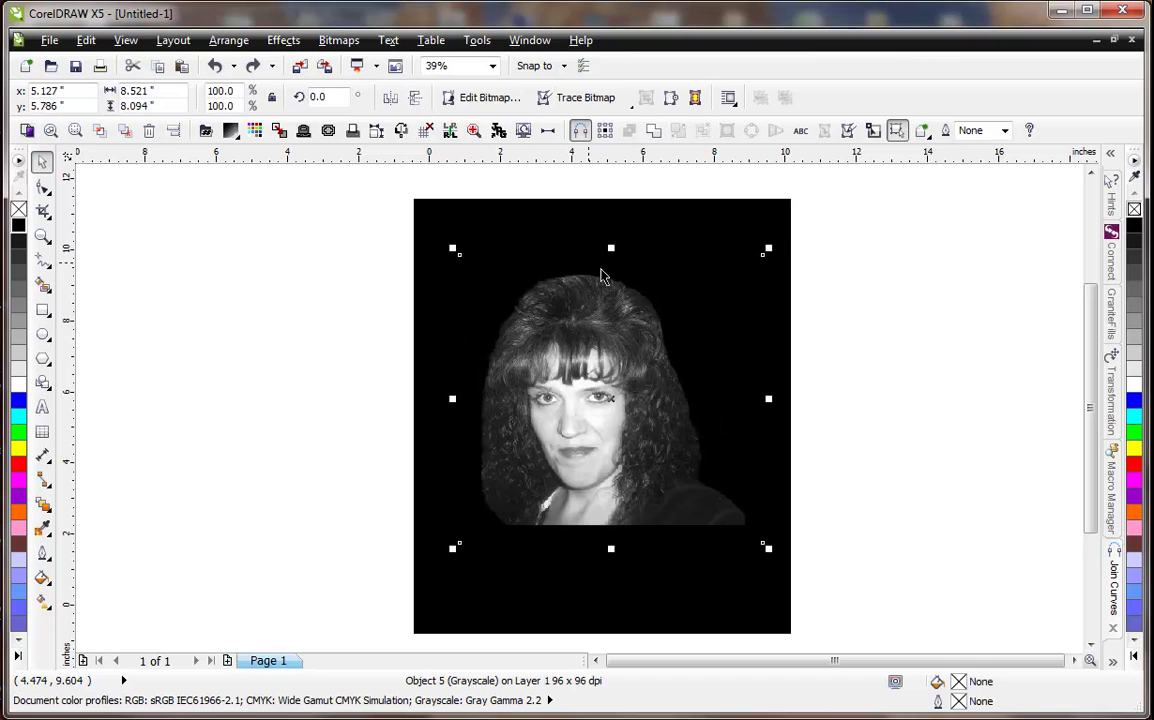
click(849, 315)
click(577, 370)
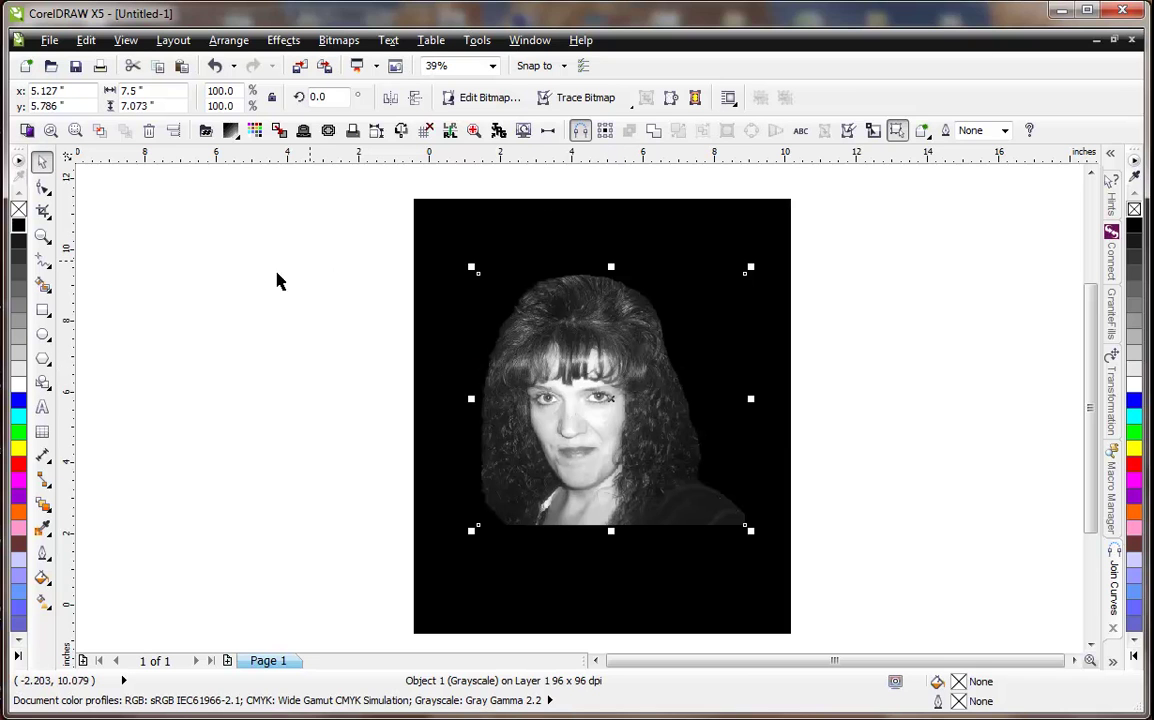
click(340, 40)
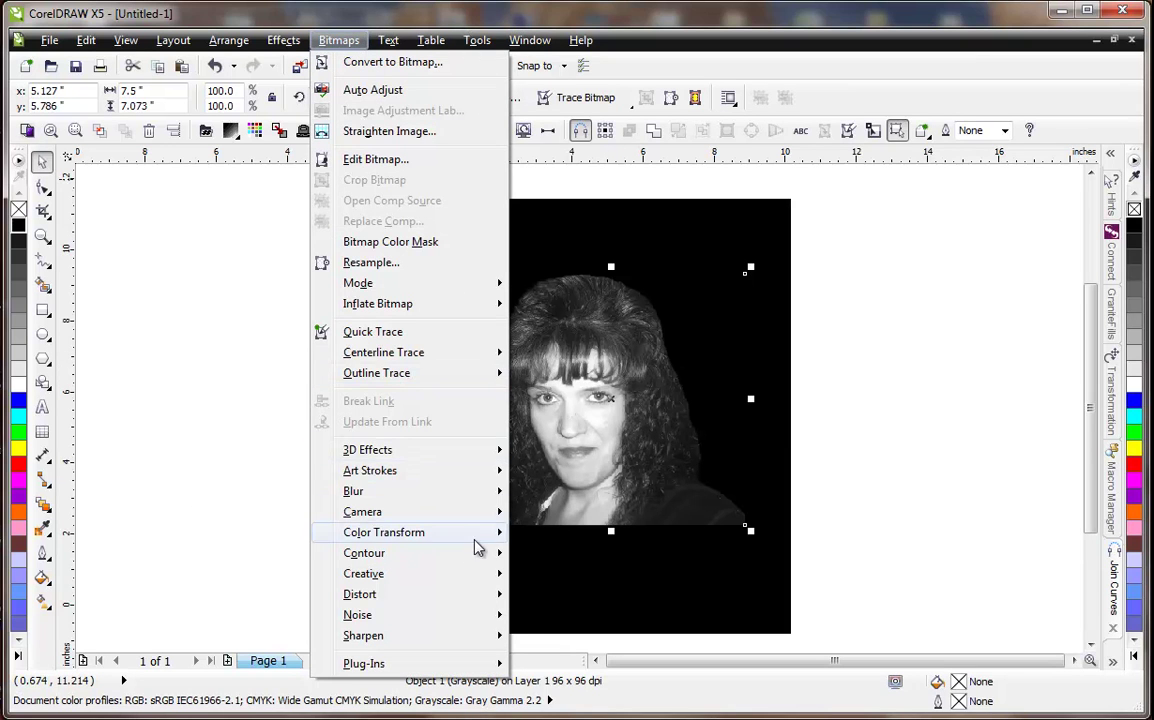
mouse_move(447, 578)
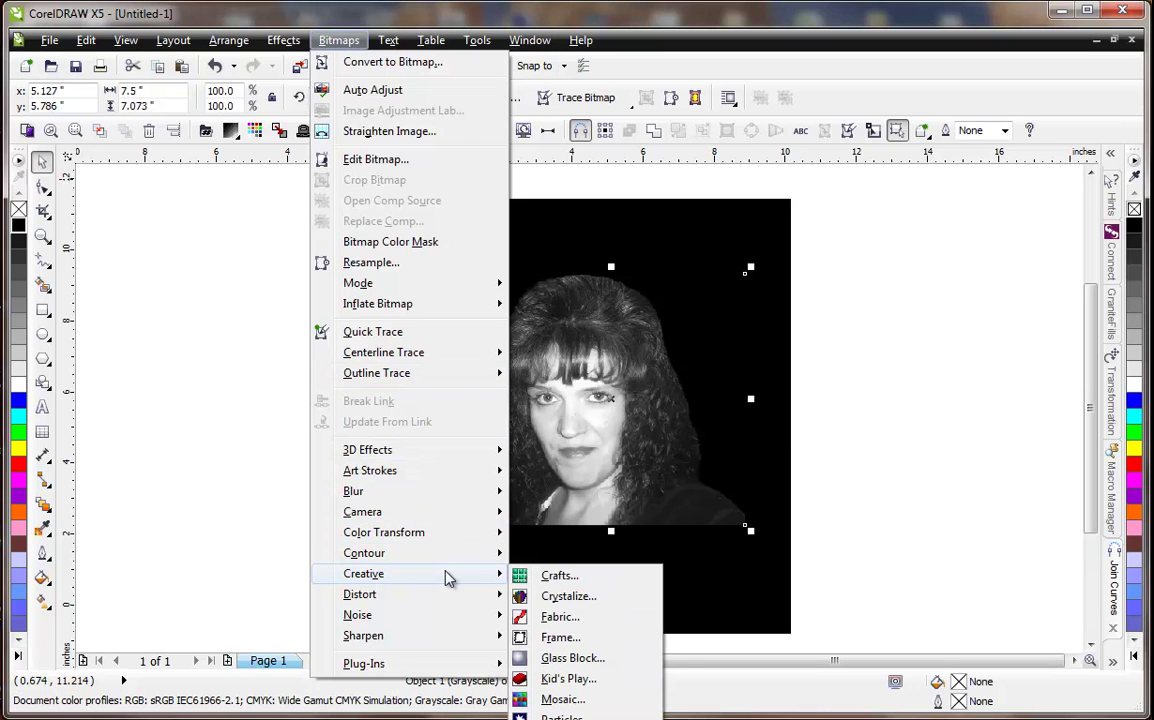
click(222, 497)
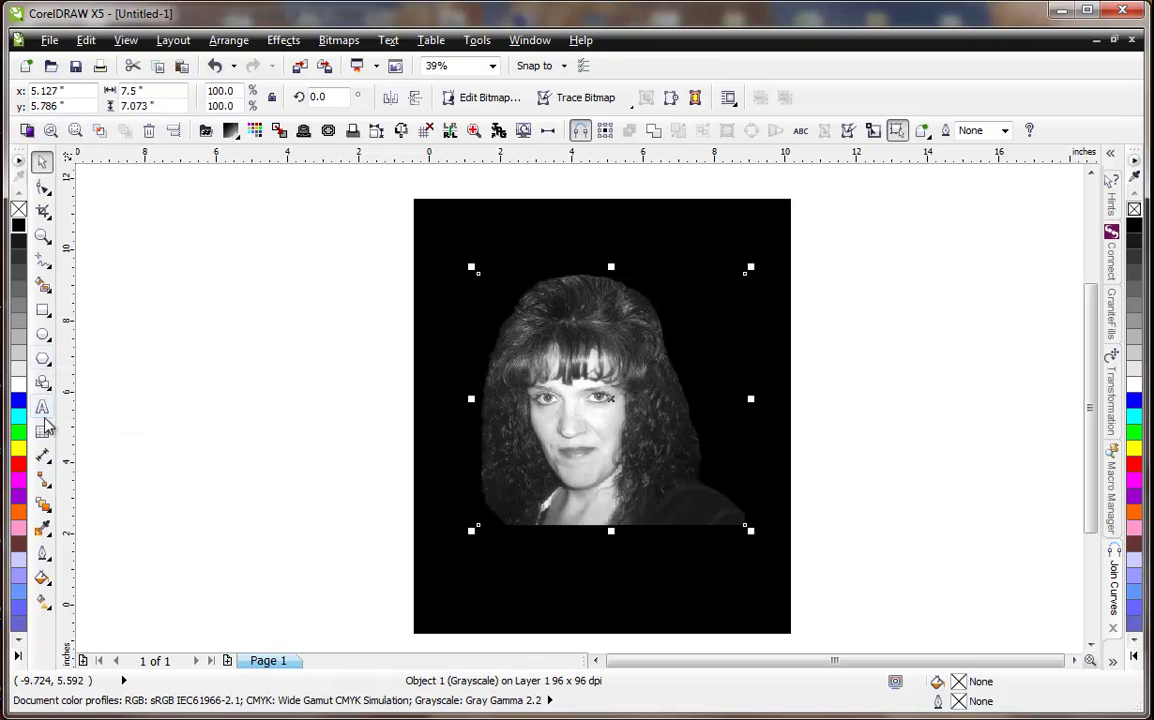
click(44, 287)
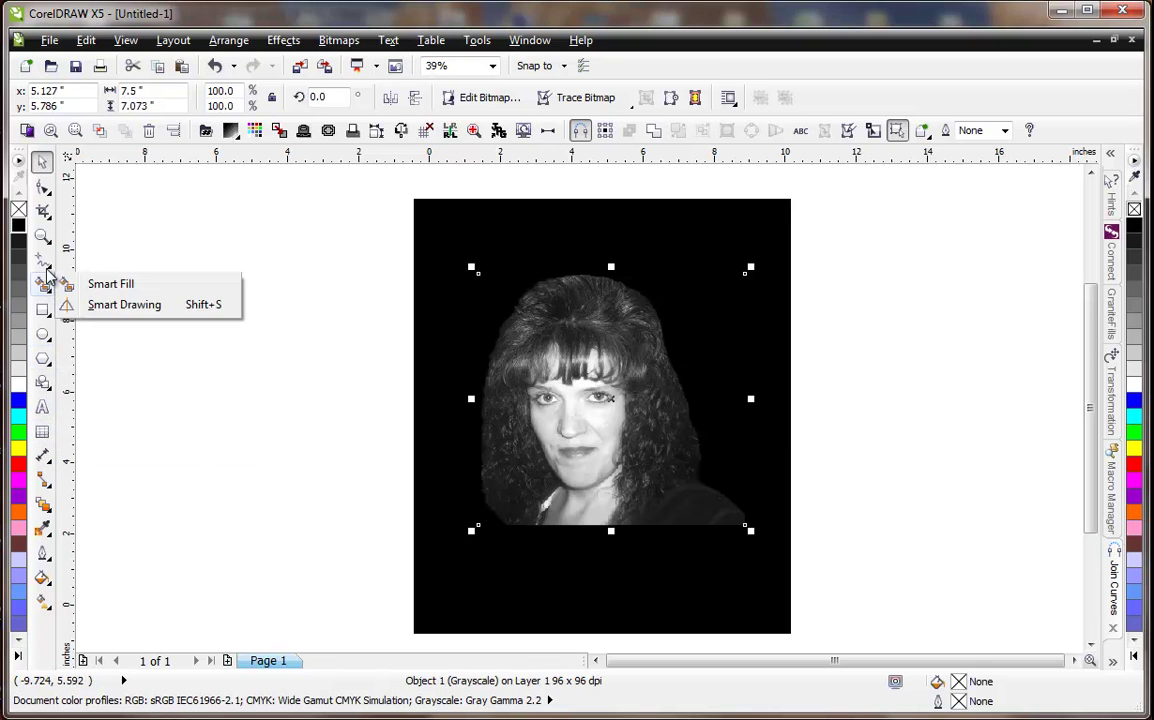
Apply the Small Glow drop shadow preset to the portrait bitmap, undoing the freehand shadow attempt
click(48, 502)
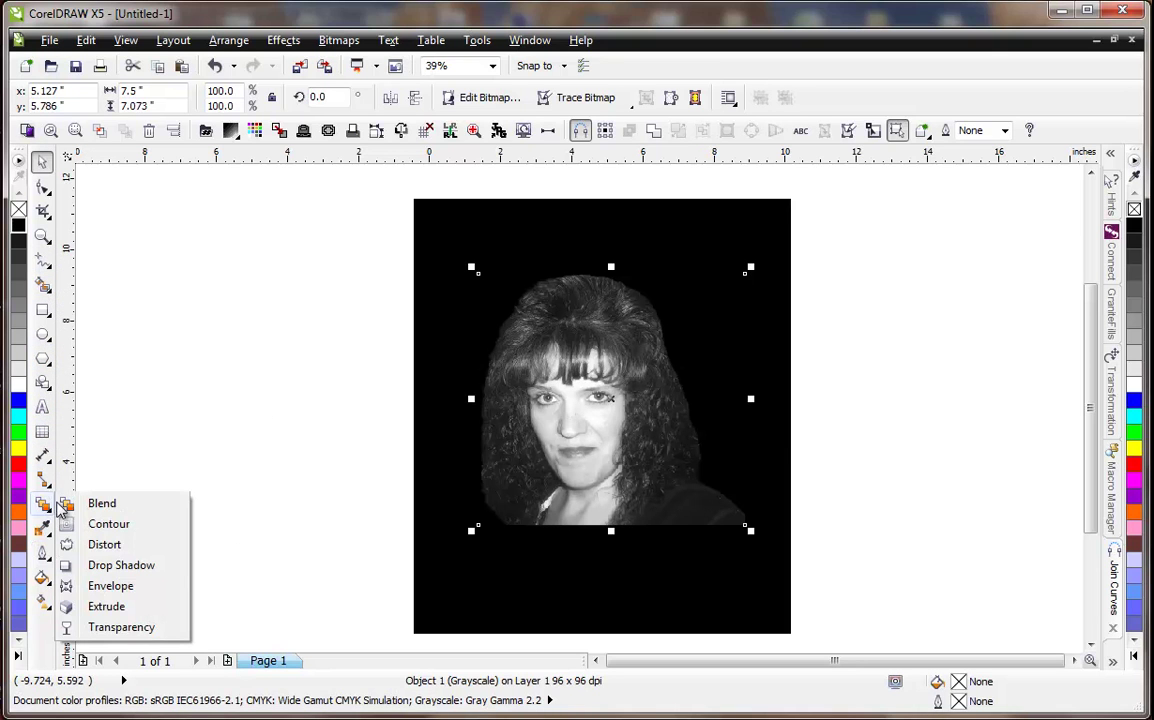
click(116, 566)
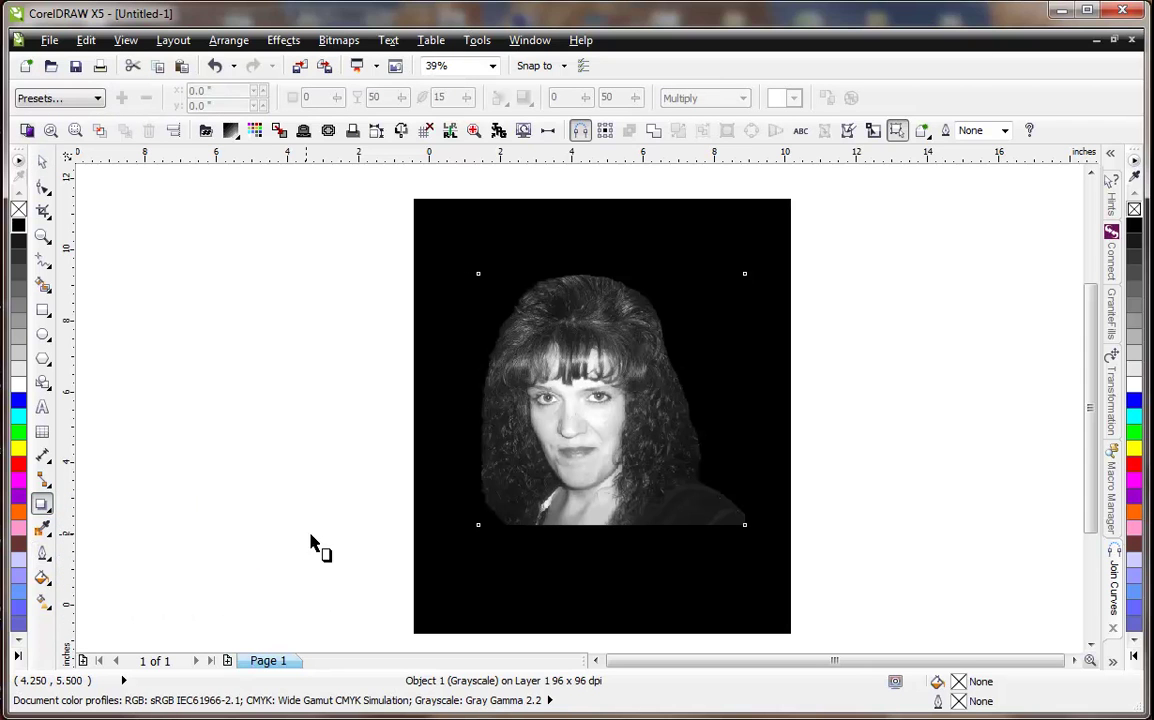
drag(600, 285, 628, 198)
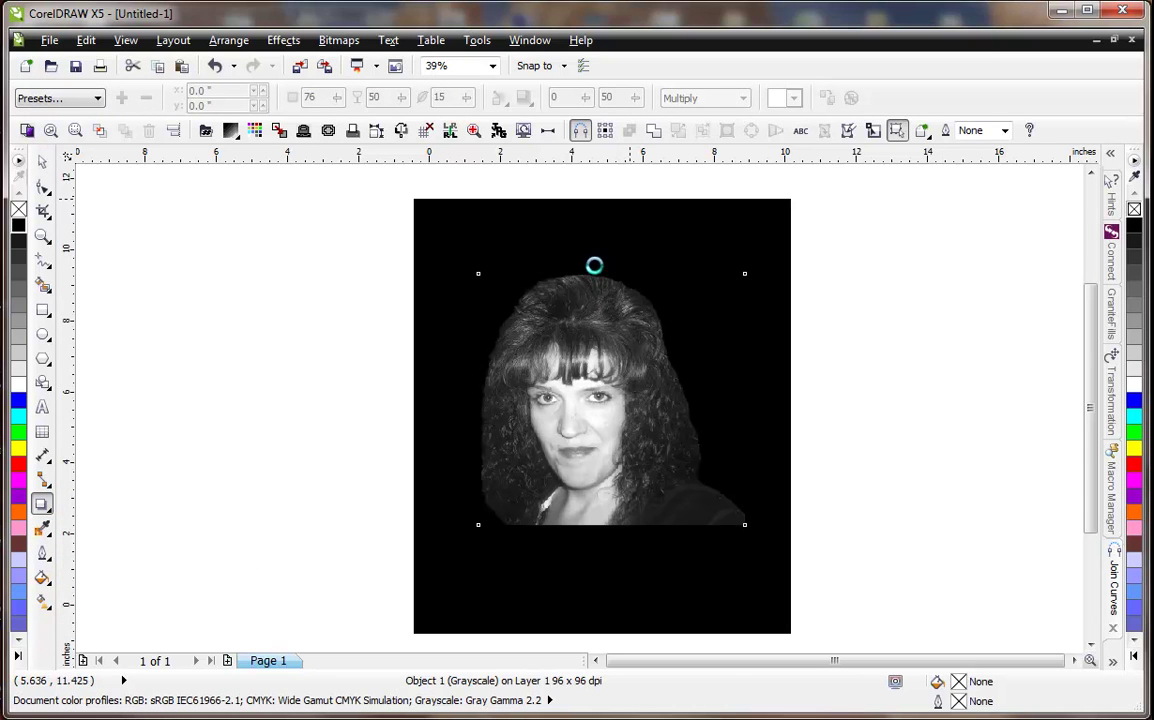
key(ctrl+z)
click(88, 99)
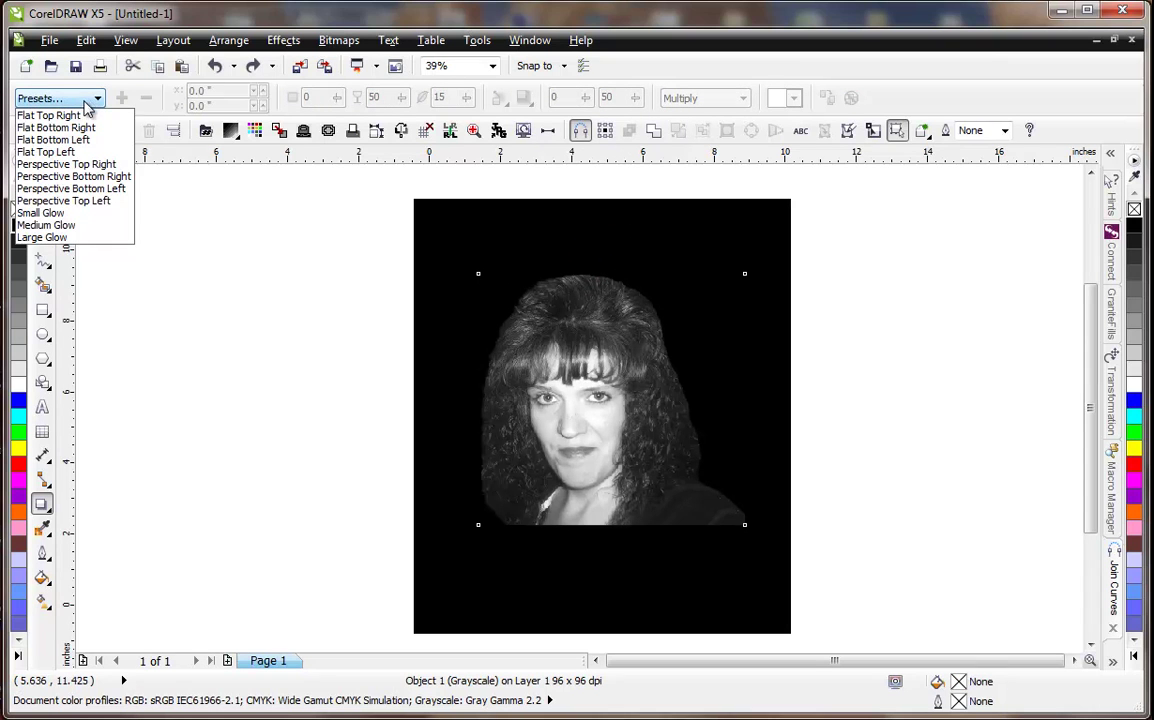
click(84, 216)
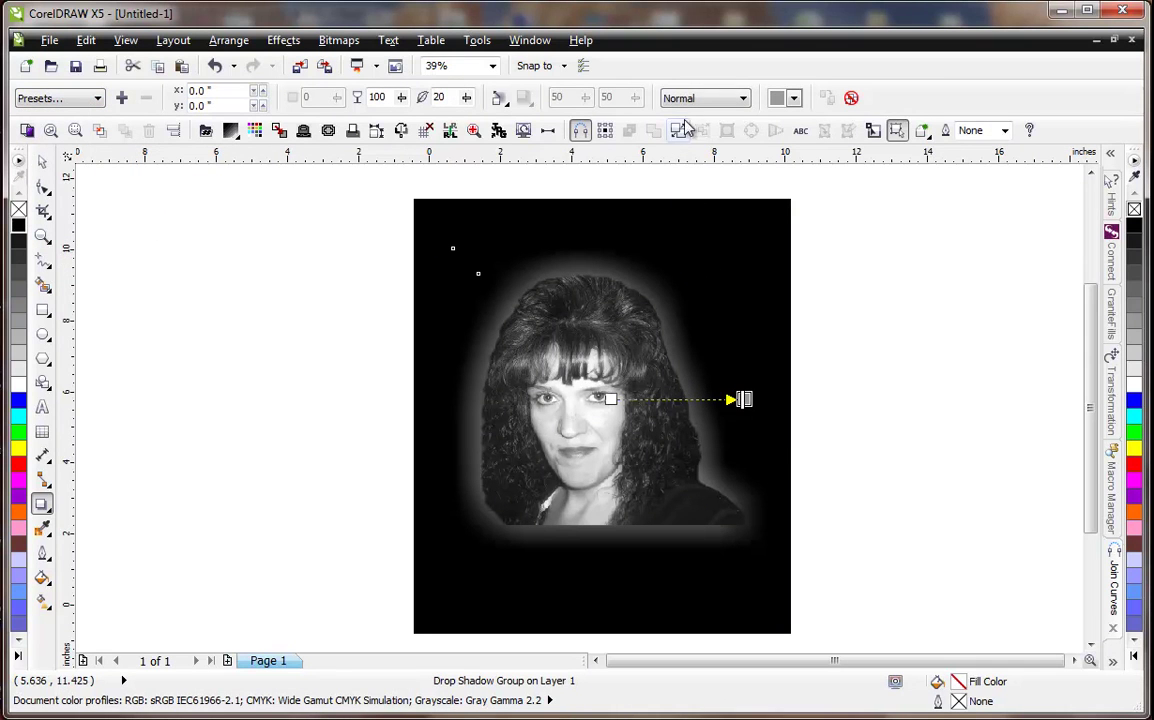
Set the portrait's drop shadow feathering to 30
double_click(444, 97)
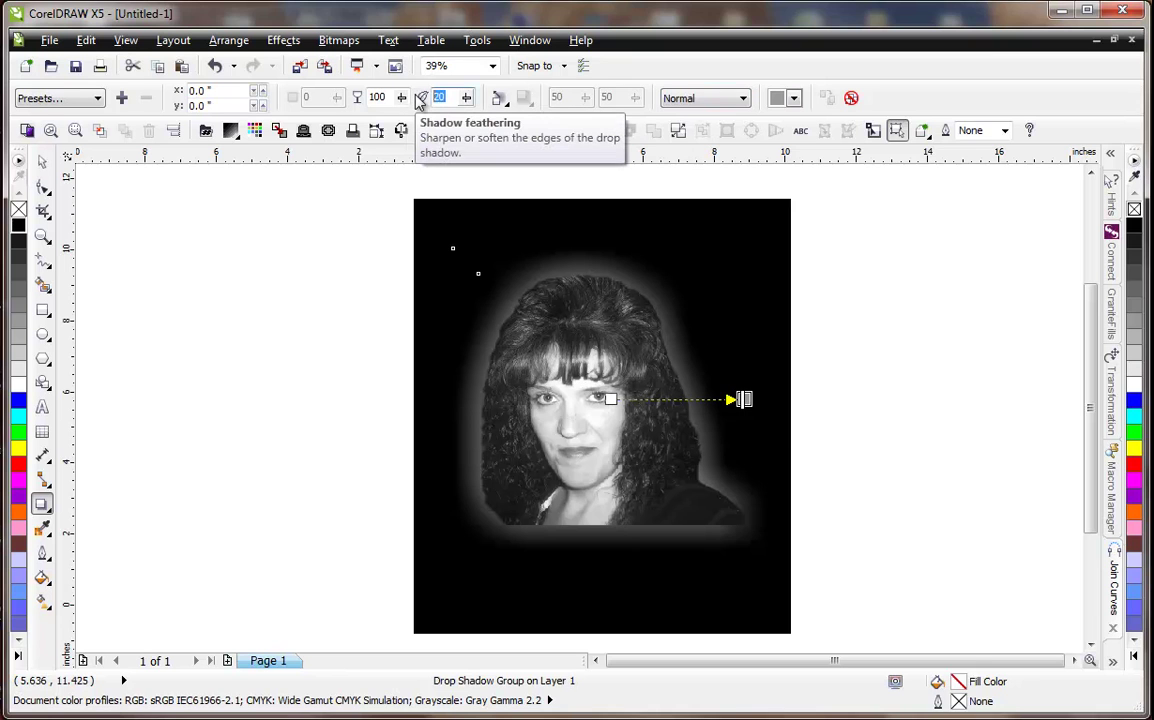
key(Return)
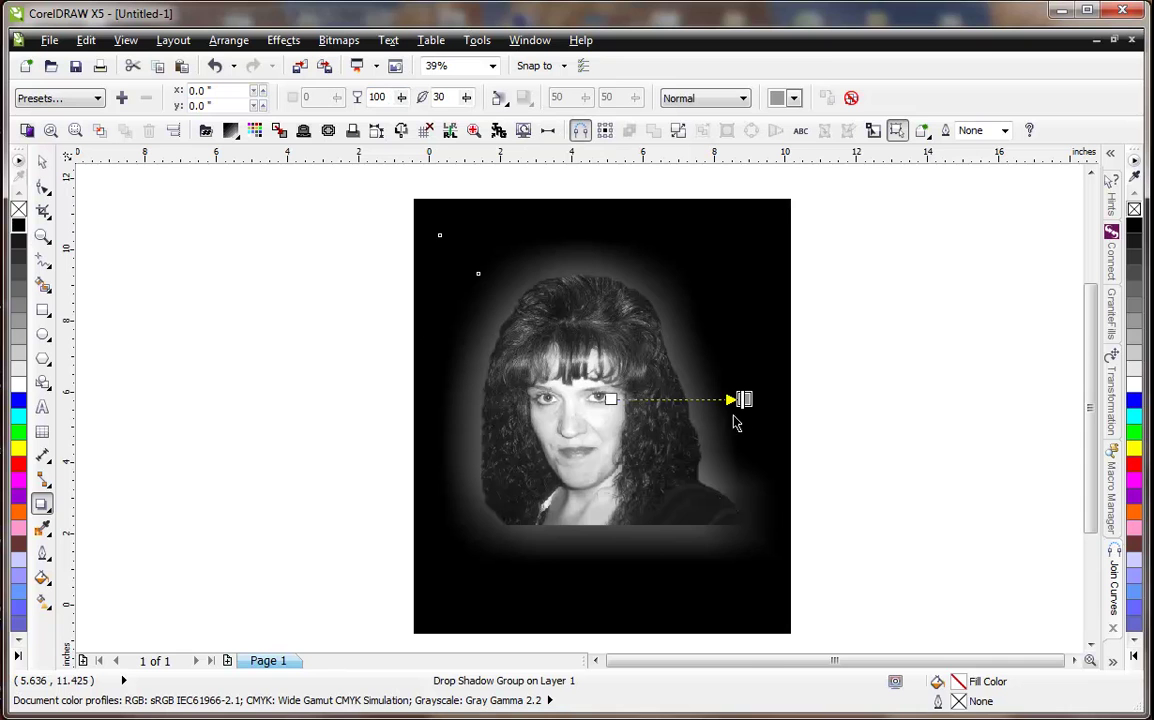
drag(745, 399, 747, 400)
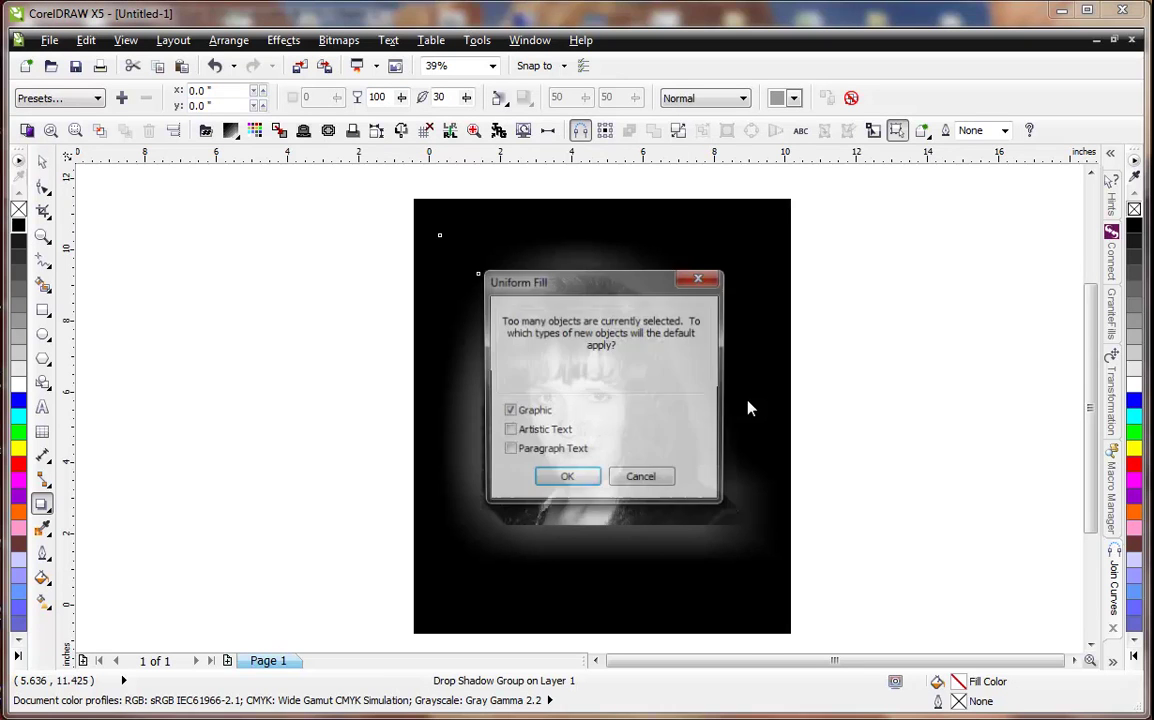
click(640, 482)
Try the drop shadow in black at 88 opacity, and settle on white at 100 opacity
scroll(704, 424, up, 2)
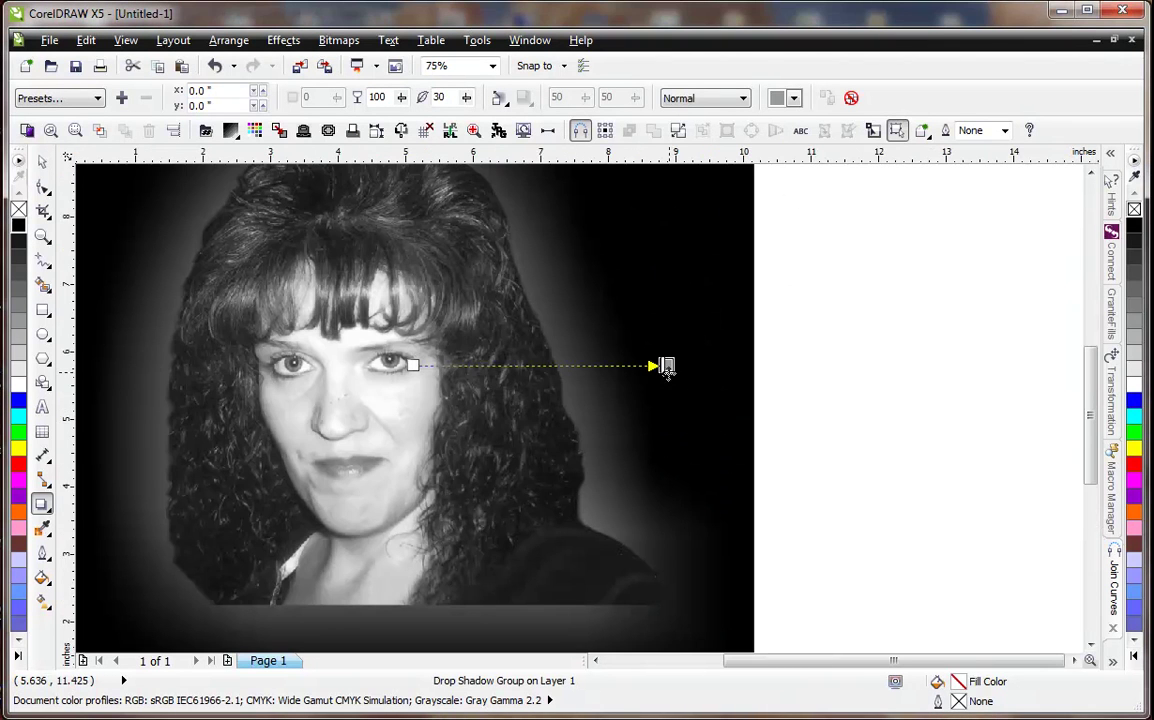
mouse_move(660, 365)
mouse_down()
mouse_move(627, 365)
mouse_move(682, 360)
mouse_move(666, 364)
mouse_up()
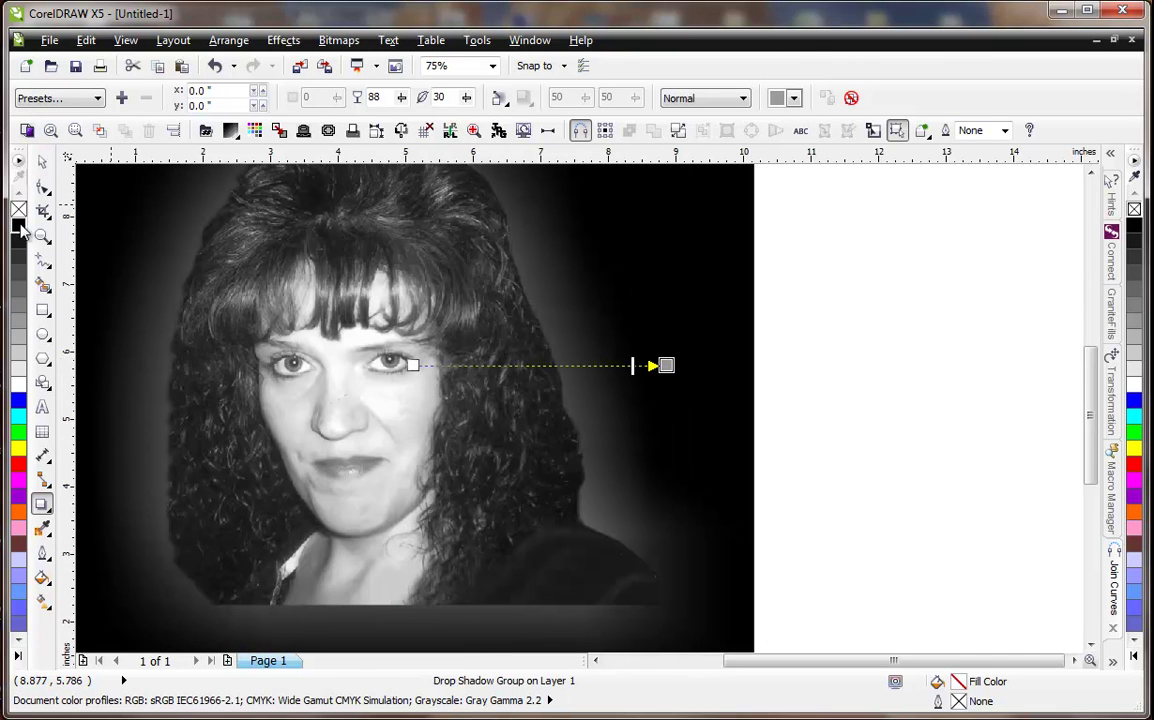
drag(18, 228, 666, 365)
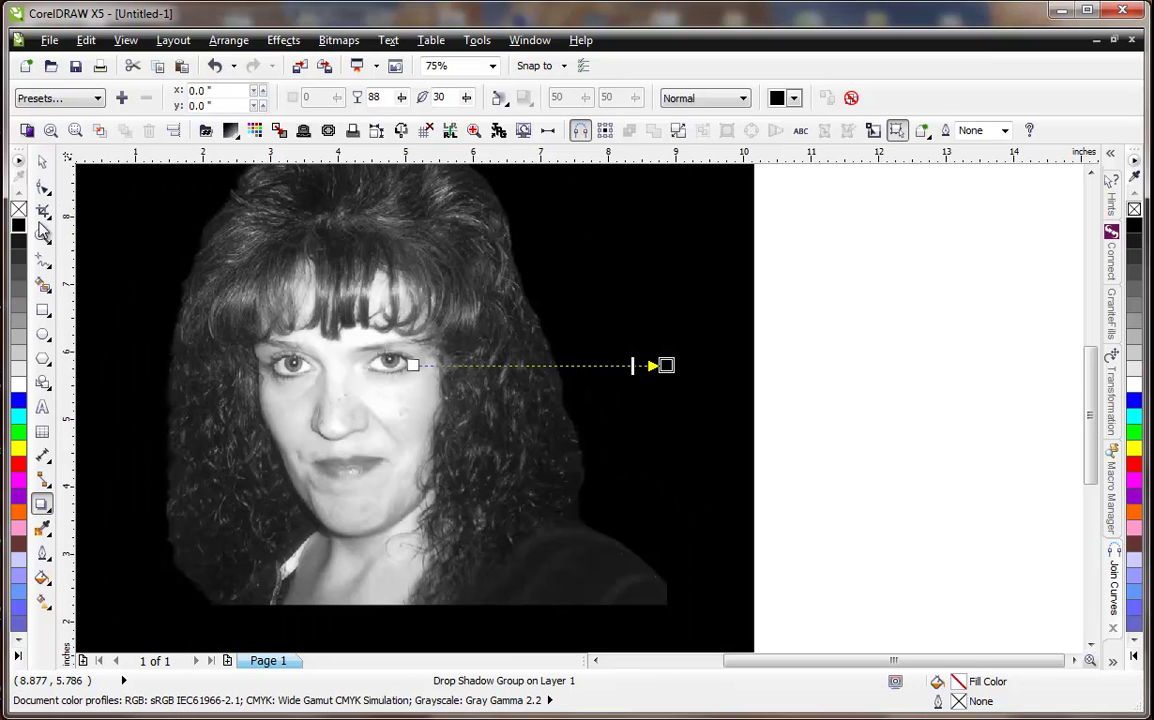
drag(18, 385, 669, 368)
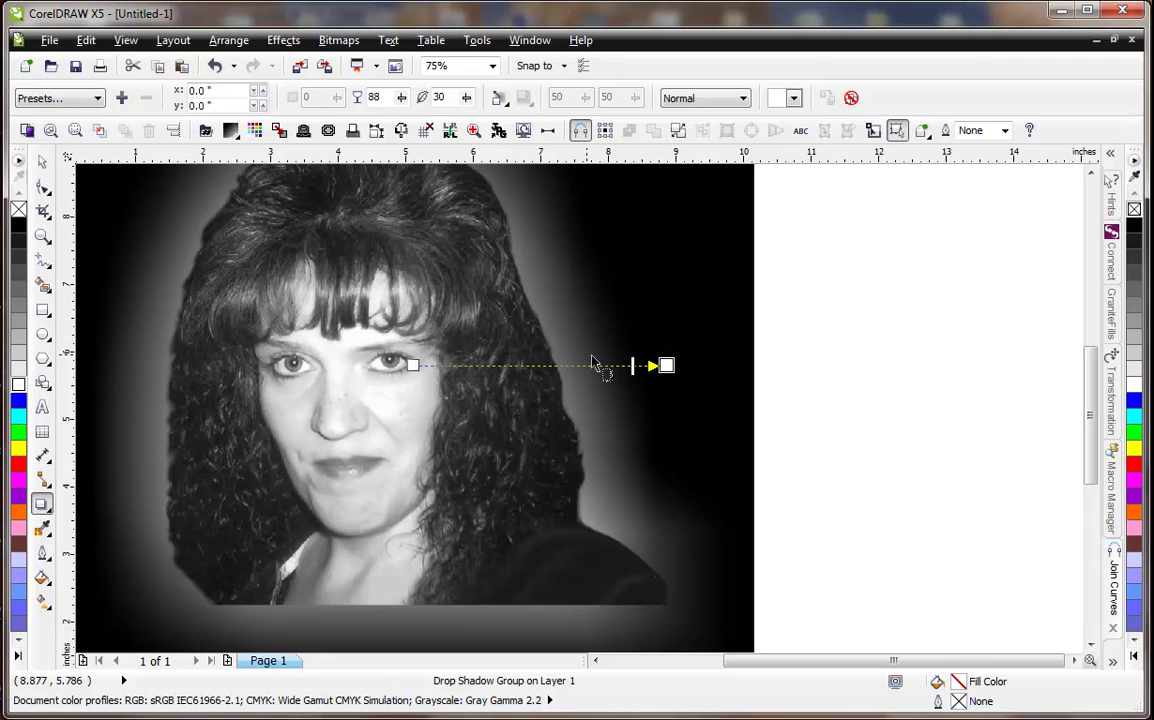
drag(632, 367, 667, 368)
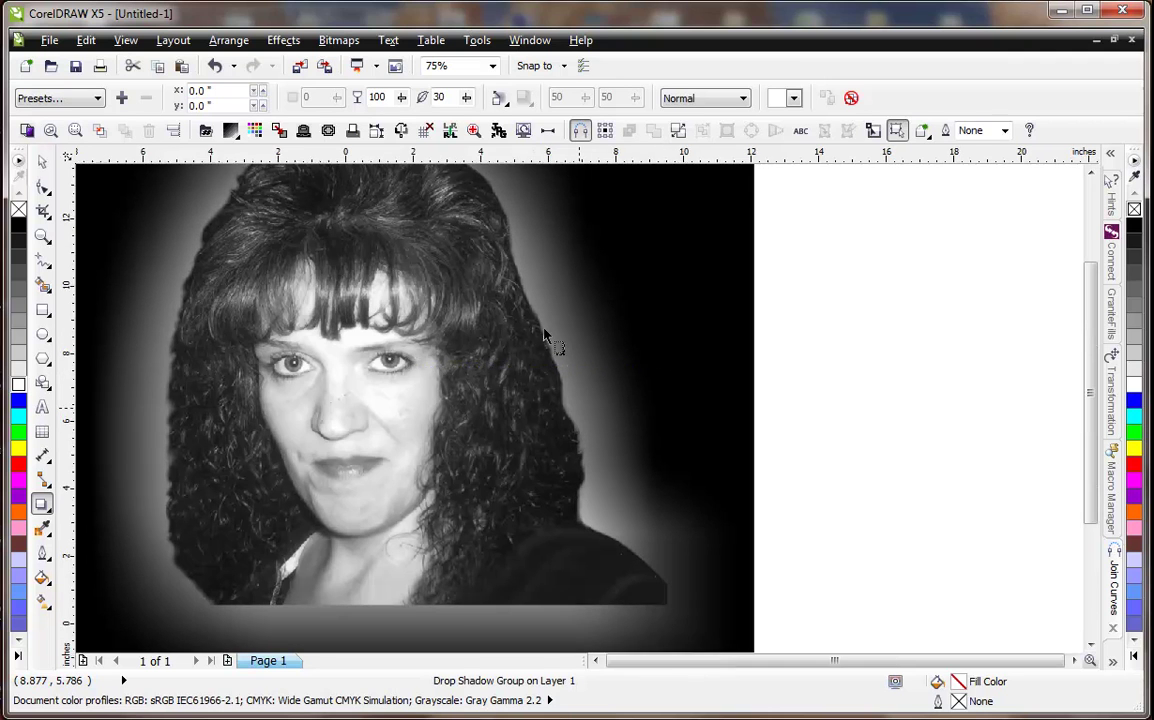
Examine the drop shadow glow around the portrait's hair, shoulder and lower edge, up close and on the whole page
scroll(548, 330, down, 1)
scroll(480, 352, up, 2)
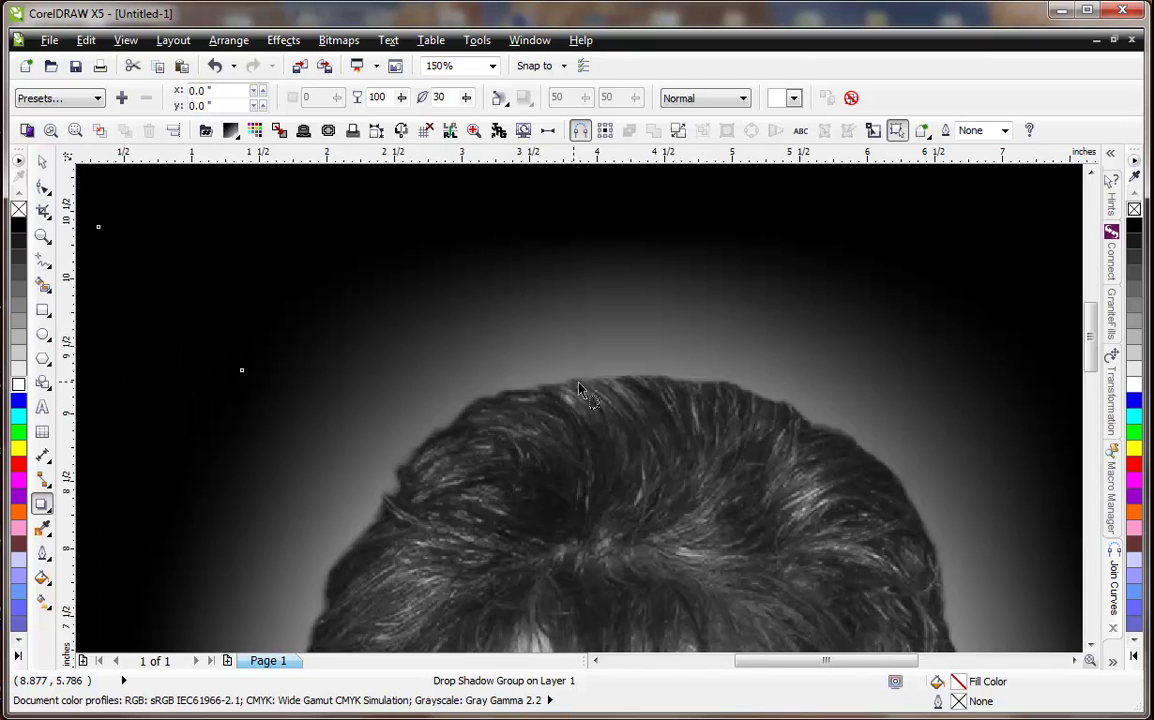
scroll(582, 386, down, 1)
scroll(540, 495, down, 1)
scroll(585, 415, up, 2)
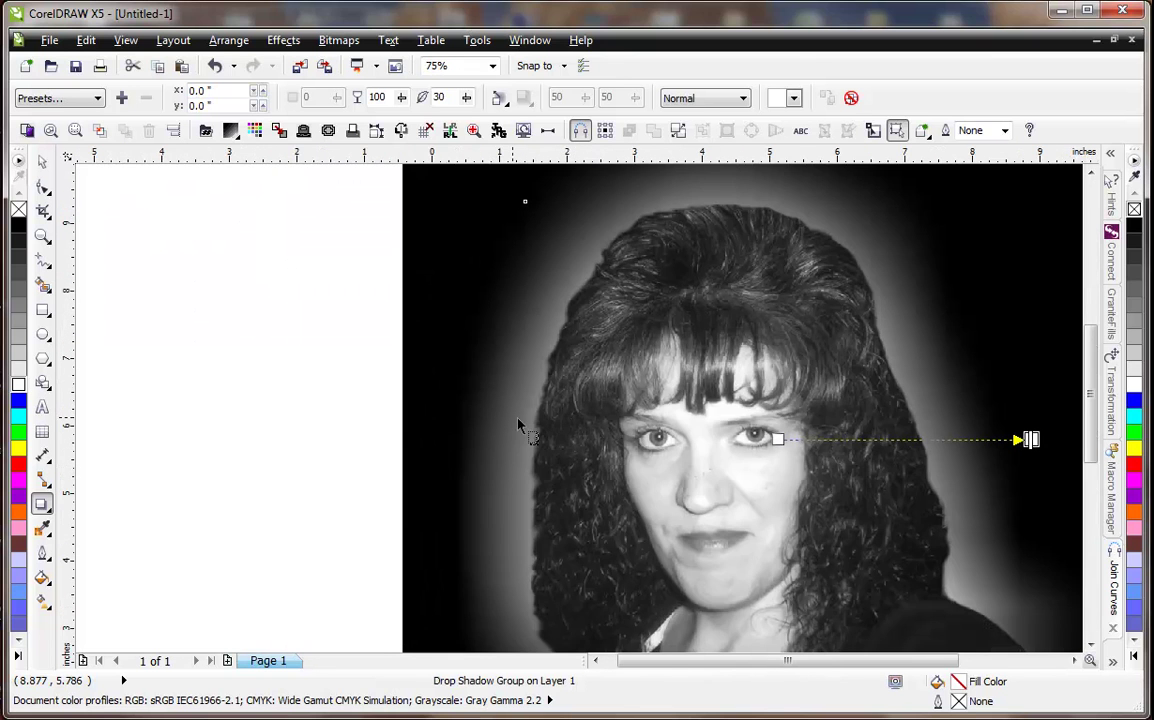
scroll(588, 416, up, 1)
scroll(636, 425, down, 1)
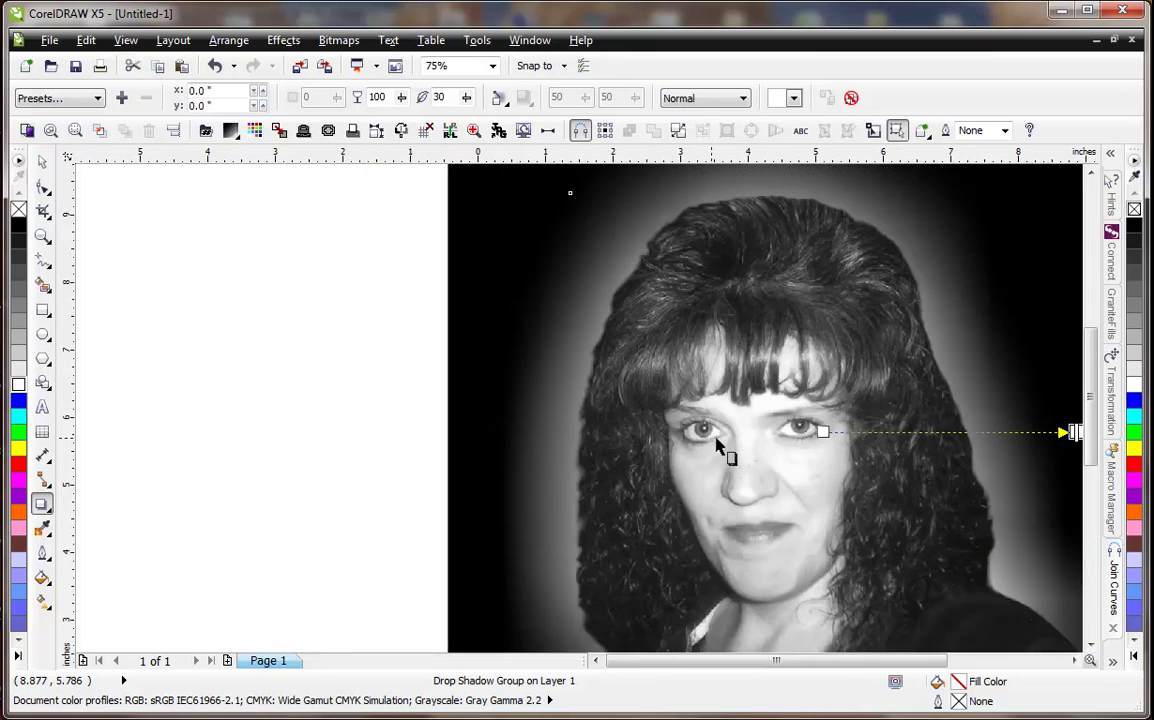
scroll(608, 443, down, 1)
scroll(618, 450, up, 1)
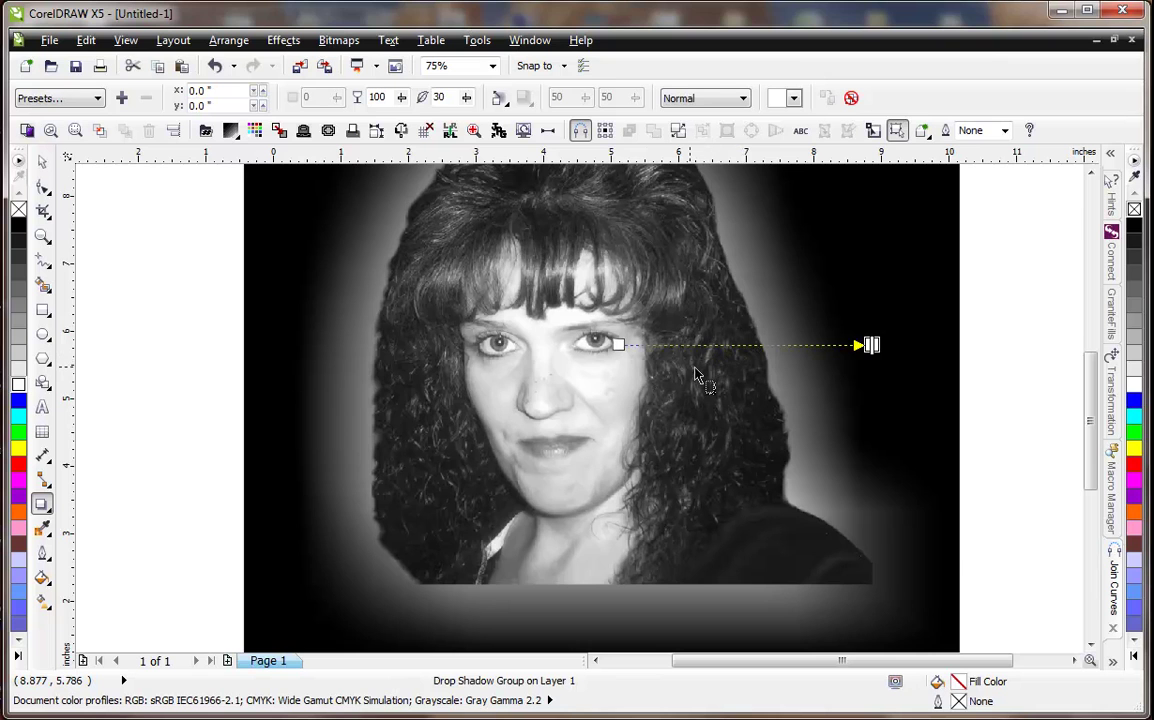
scroll(710, 420, down, 1)
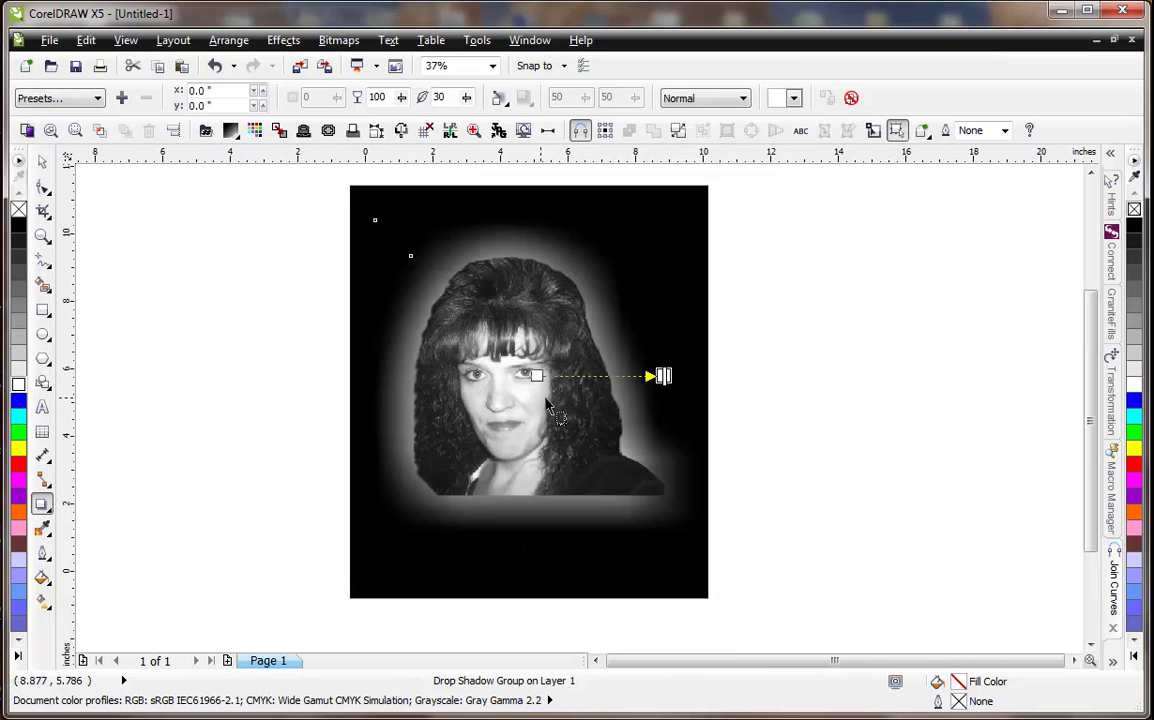
scroll(432, 264, up, 2)
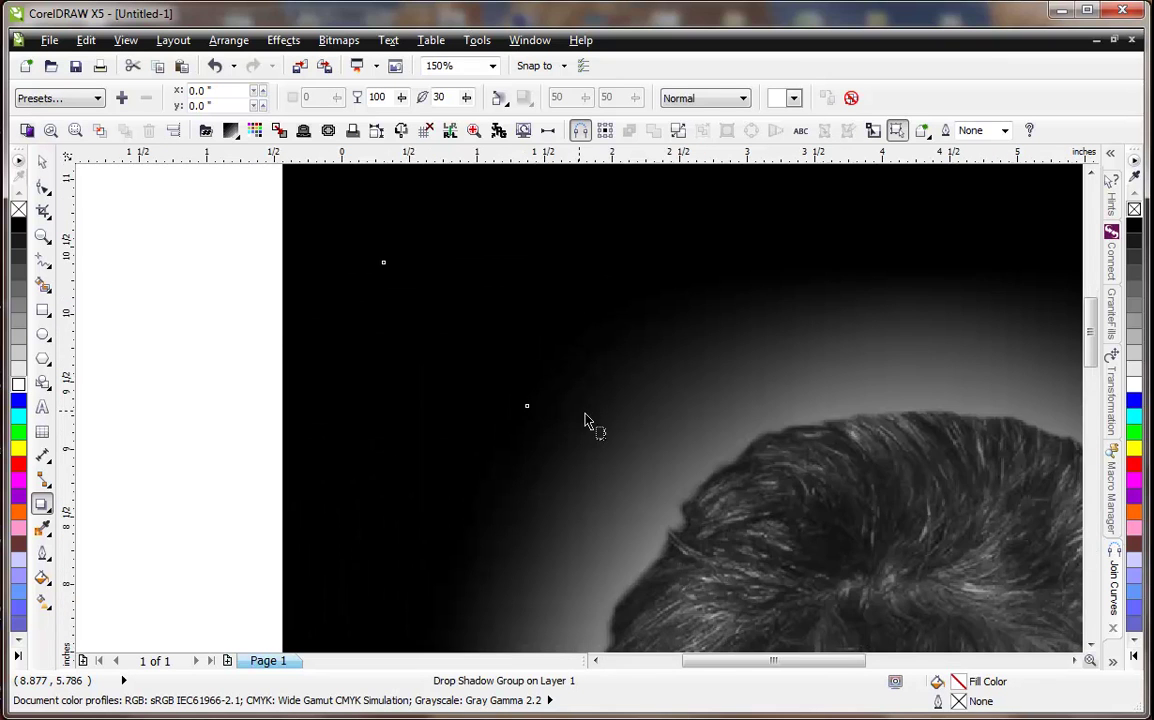
scroll(697, 485, down, 1)
scroll(696, 478, down, 1)
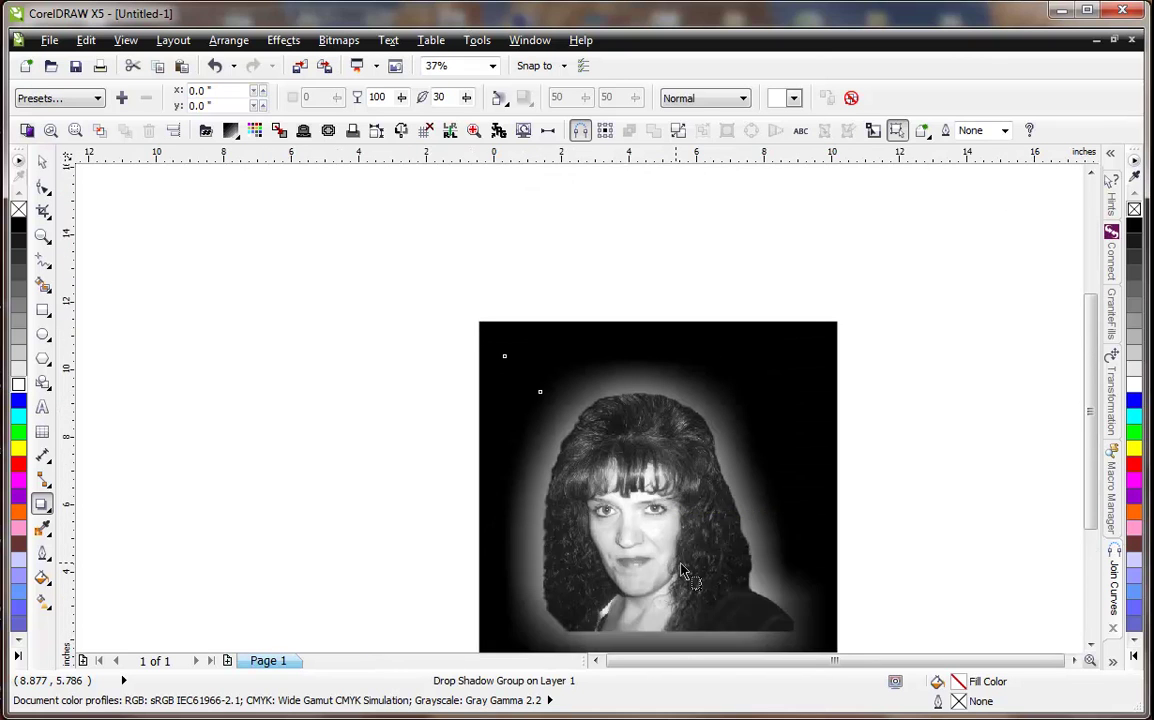
key(F4)
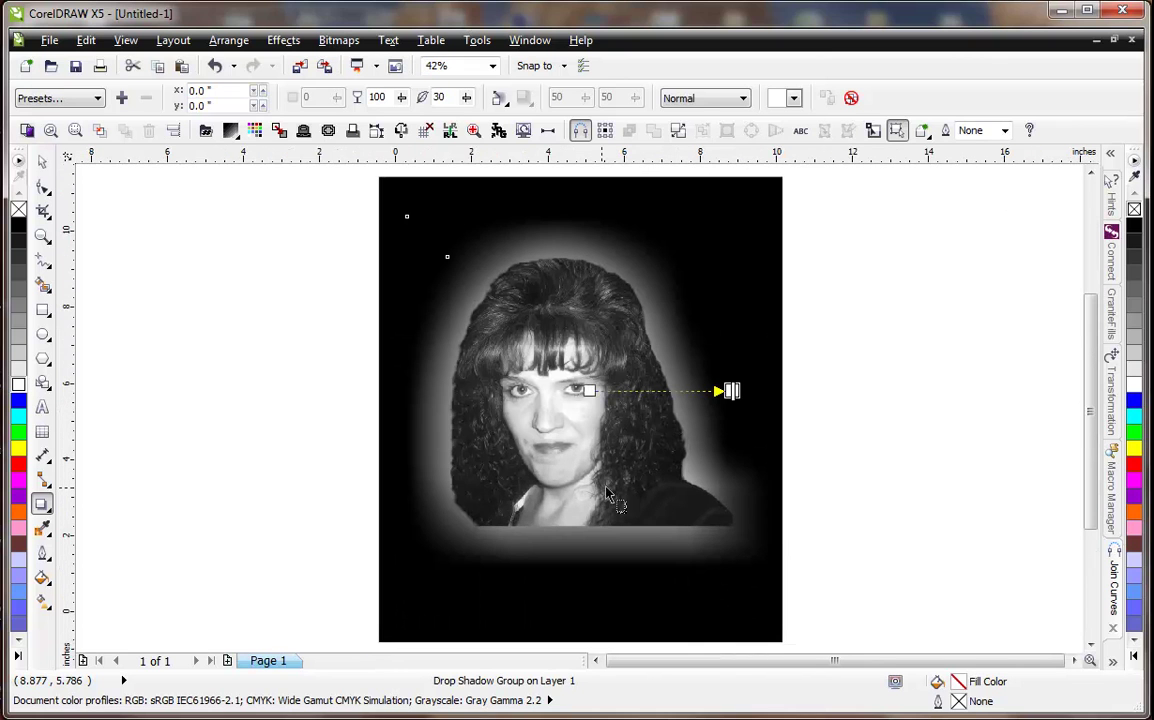
Break the drop shadow group apart, test moving the separate glow away from the portrait and undo that move
click(42, 161)
click(228, 40)
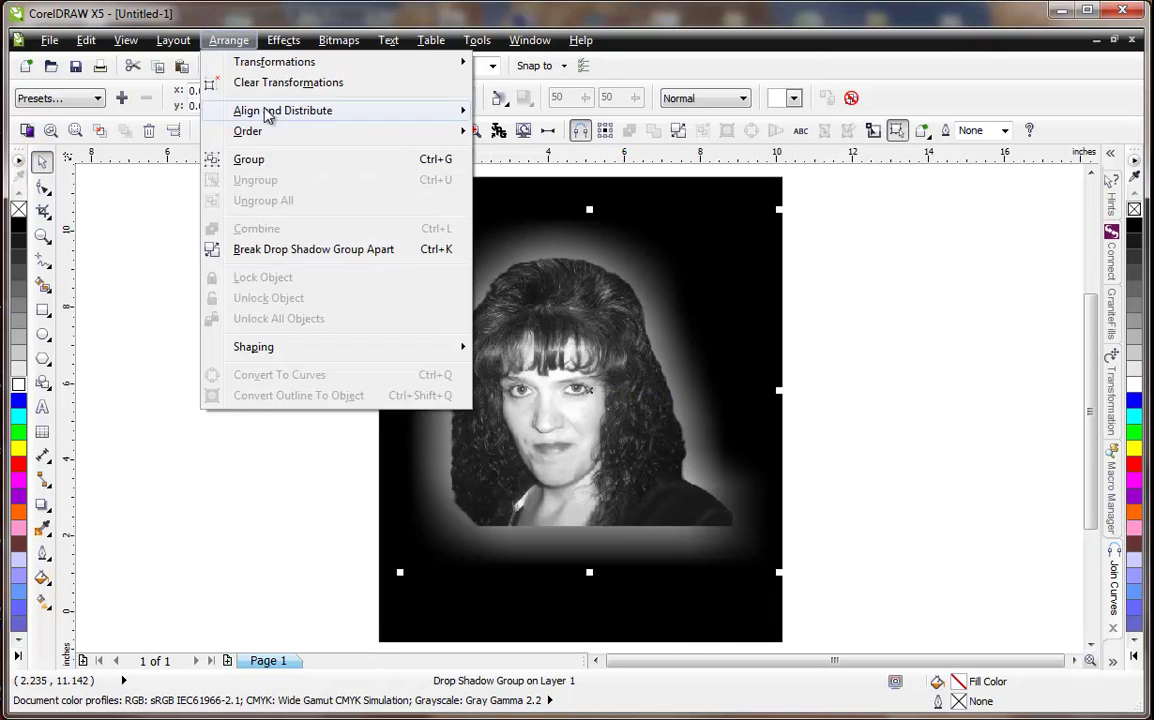
click(334, 250)
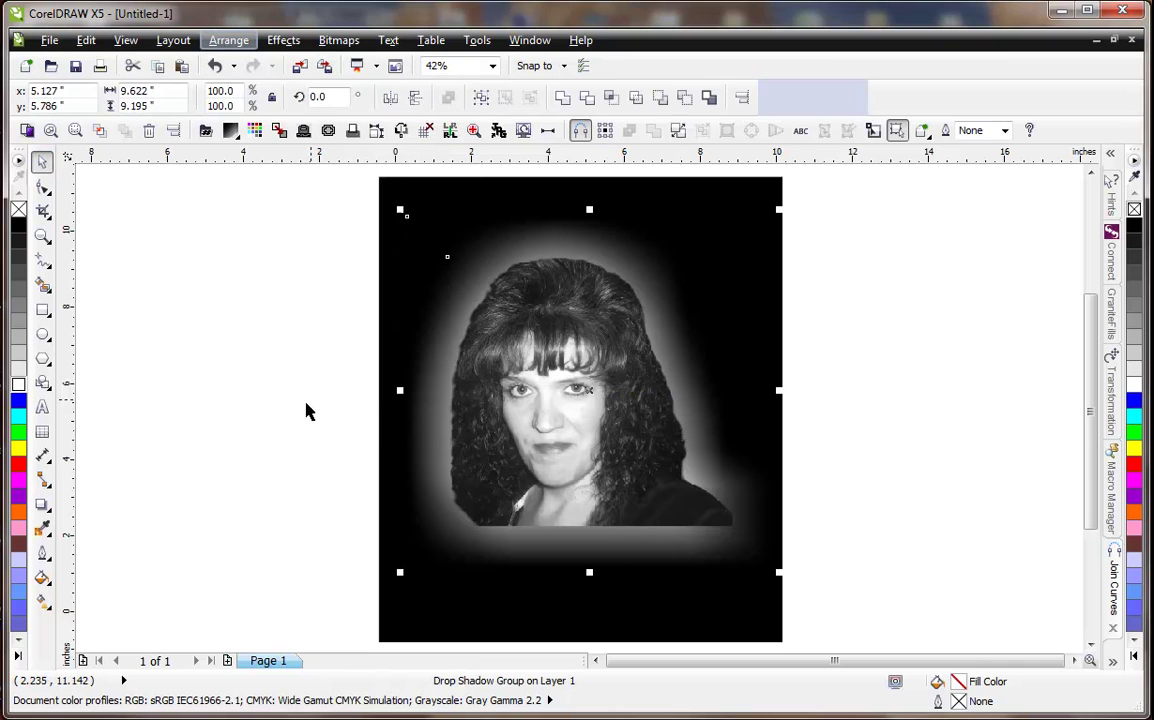
drag(451, 348, 354, 335)
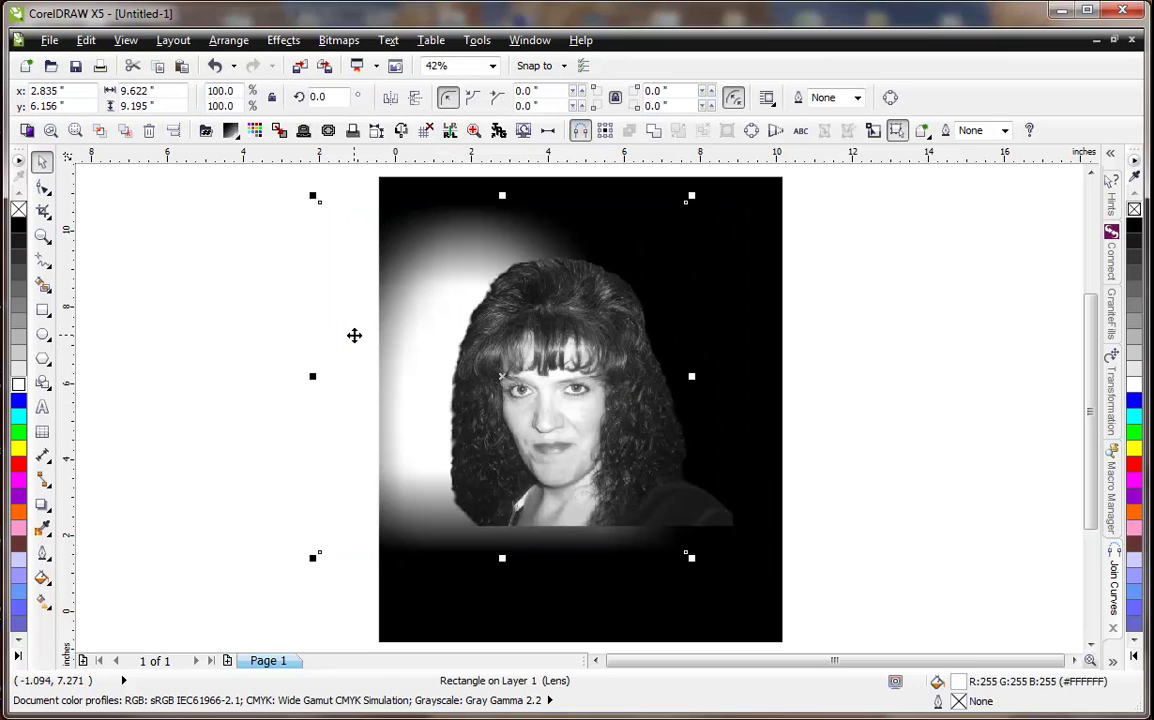
key(ctrl+z)
click(233, 421)
click(428, 456)
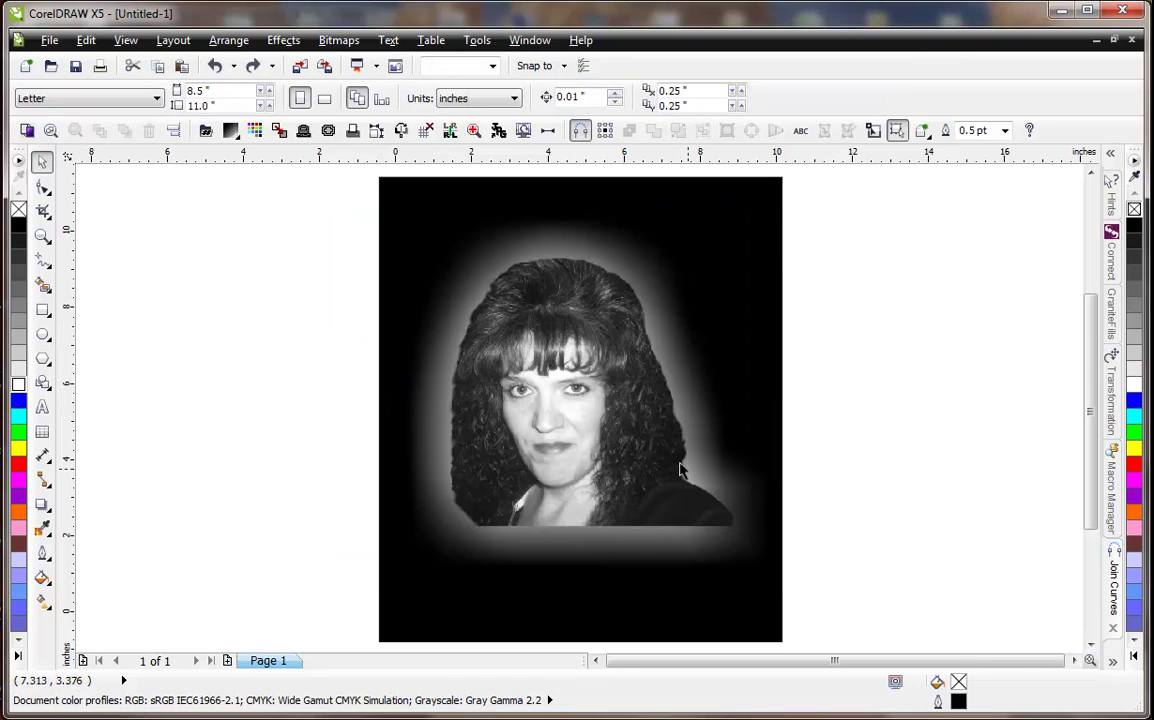
click(293, 456)
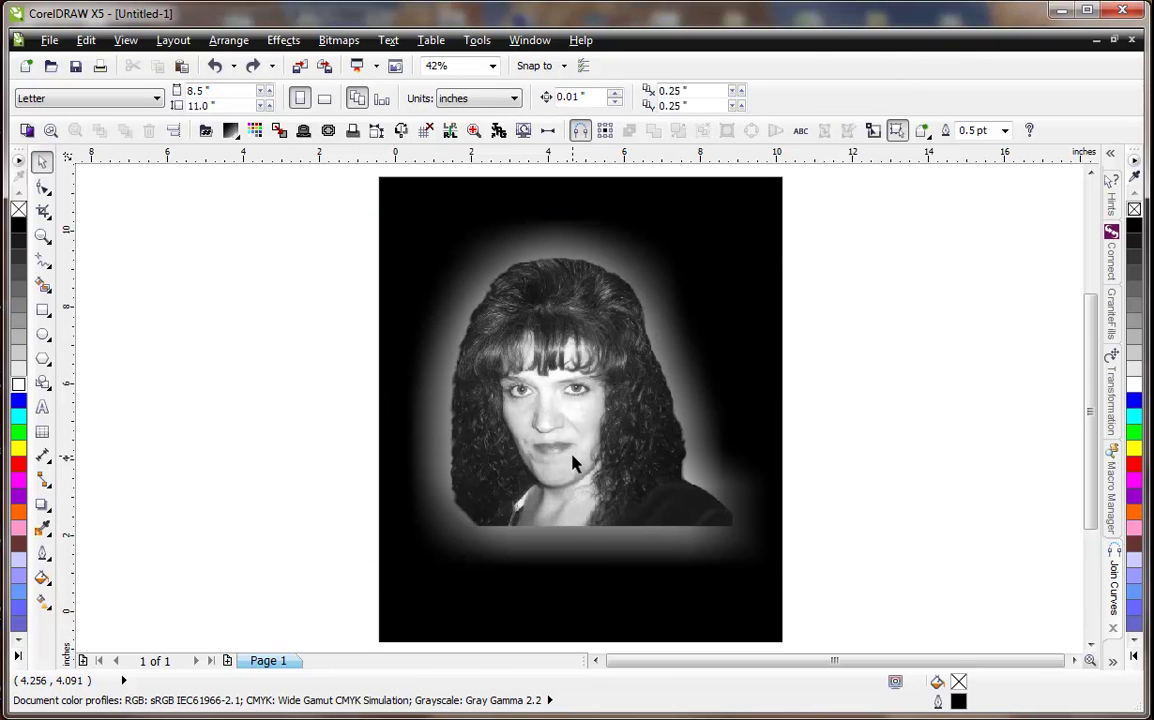
Try the Shape tool on the separate glow's corner, then undo the corner rounding
click(42, 187)
click(537, 457)
click(480, 560)
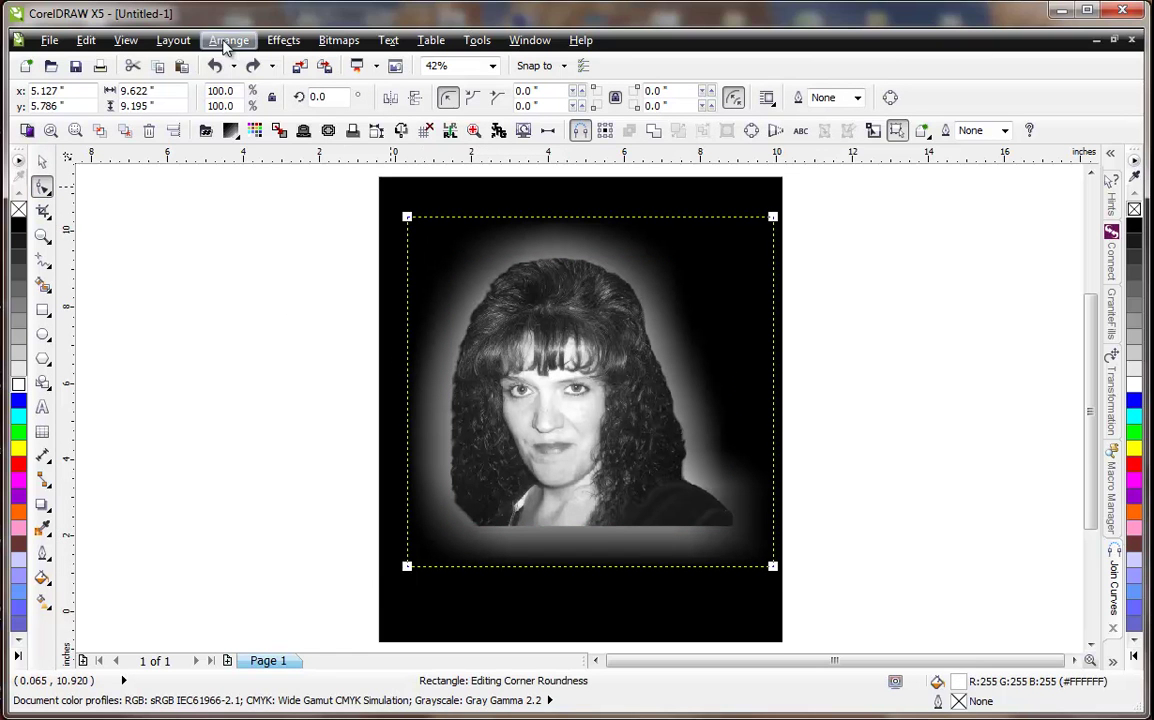
drag(408, 567, 677, 396)
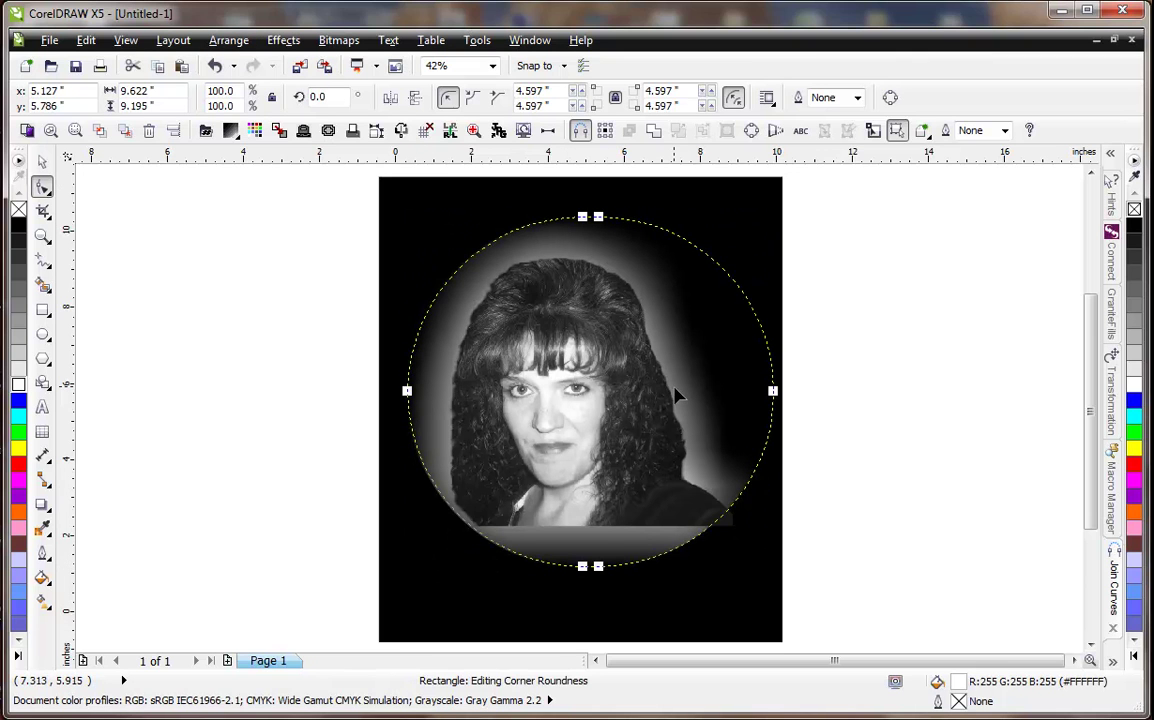
key(ctrl+z)
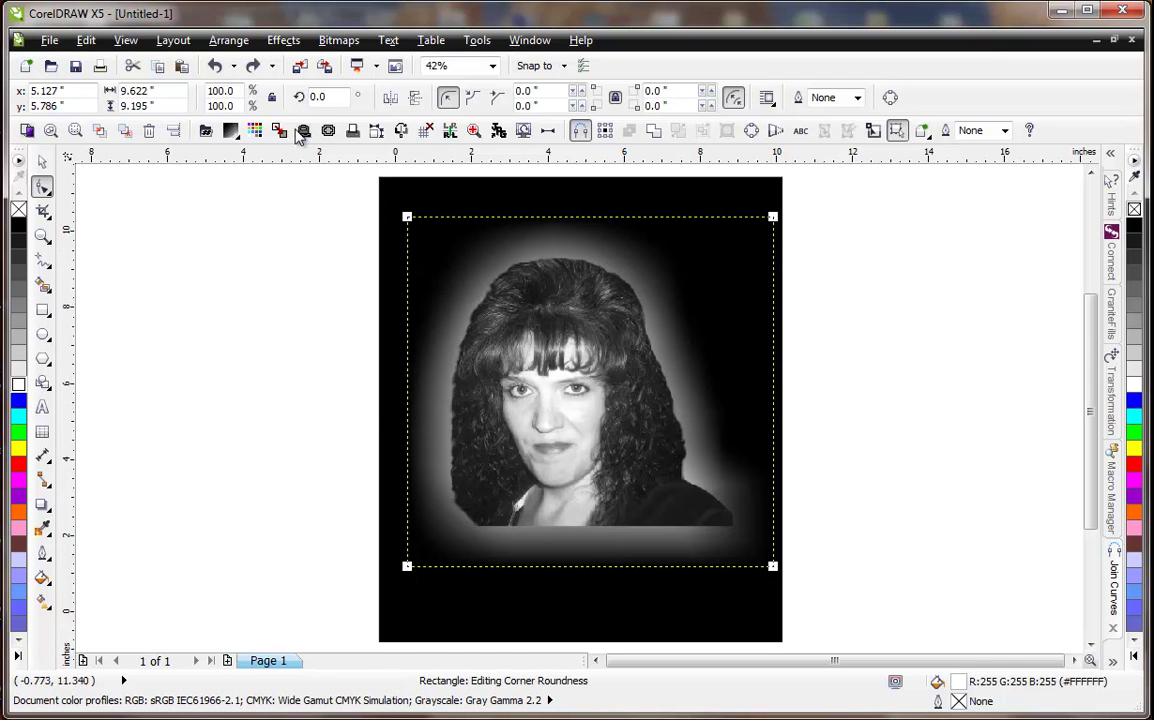
Convert the glow to curves and raise its two bottom nodes level with the portrait's bottom edge
click(228, 40)
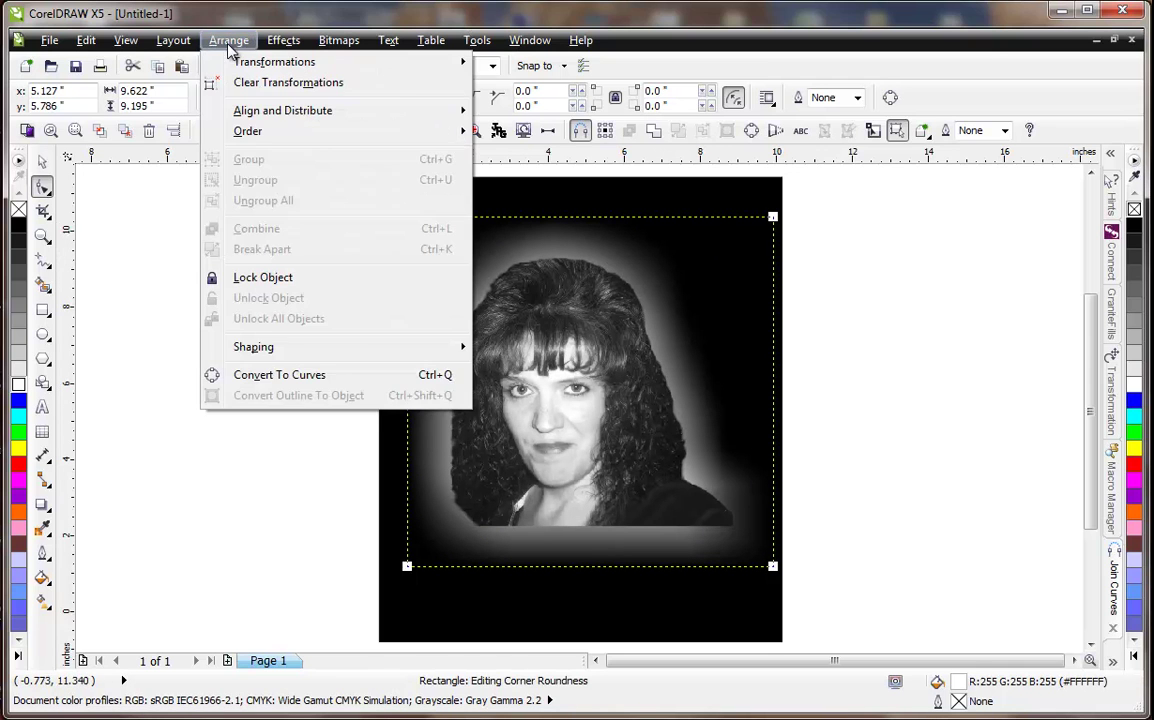
click(328, 375)
drag(340, 547, 780, 535)
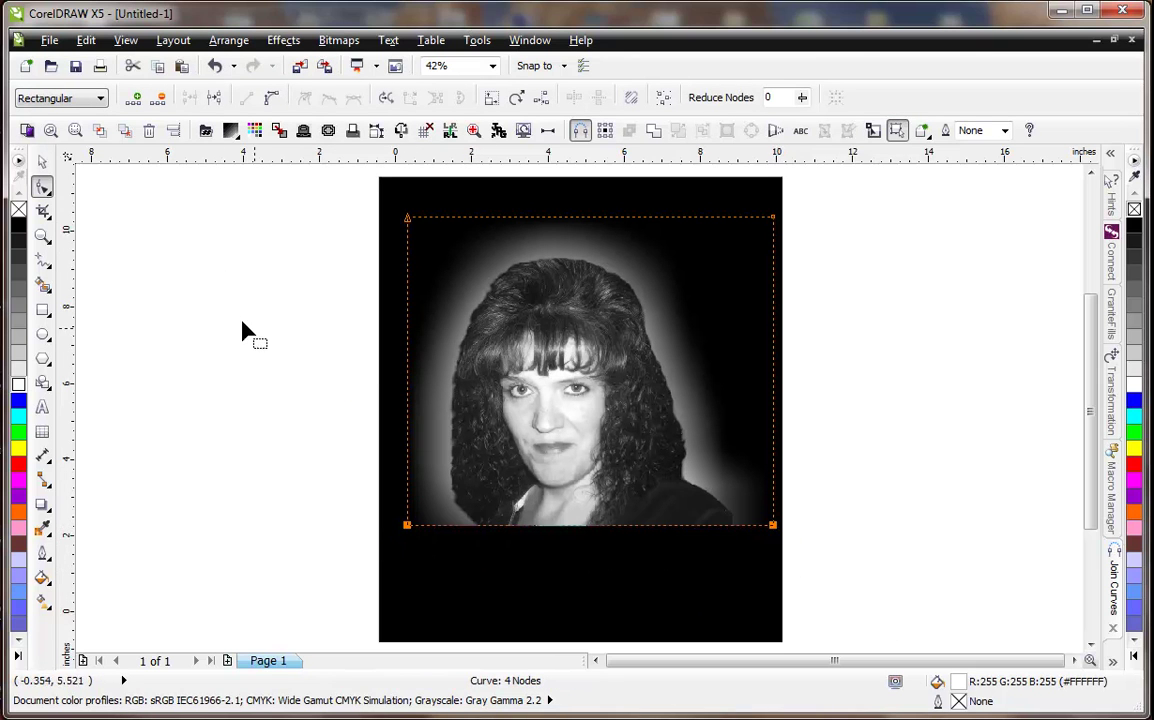
Apply a short linear transparency straight down across the portrait's bottom edge so the shoulders fade out
click(42, 161)
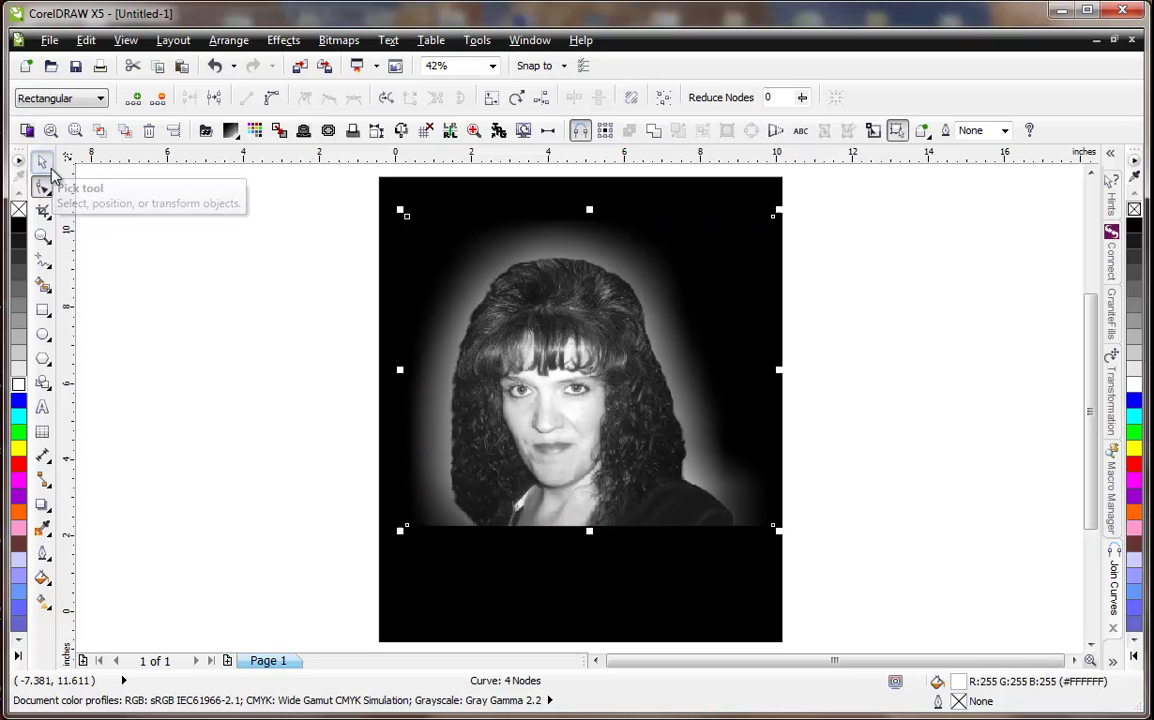
click(528, 437)
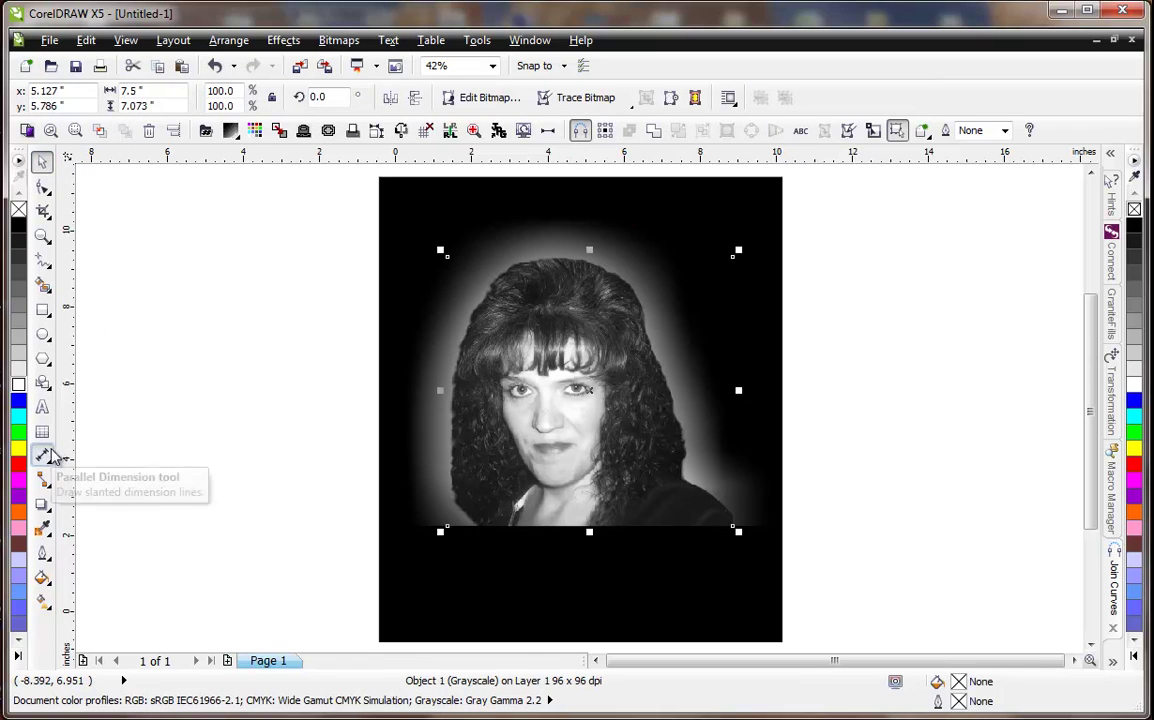
click(47, 265)
mouse_move(42, 514)
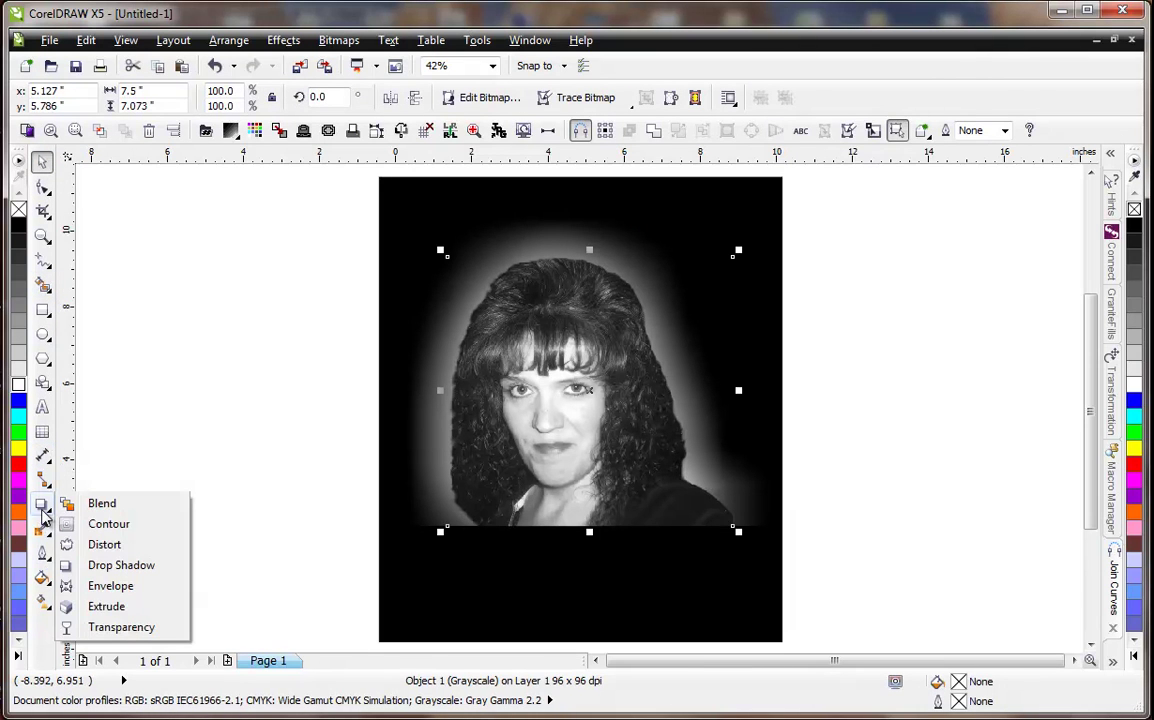
click(142, 627)
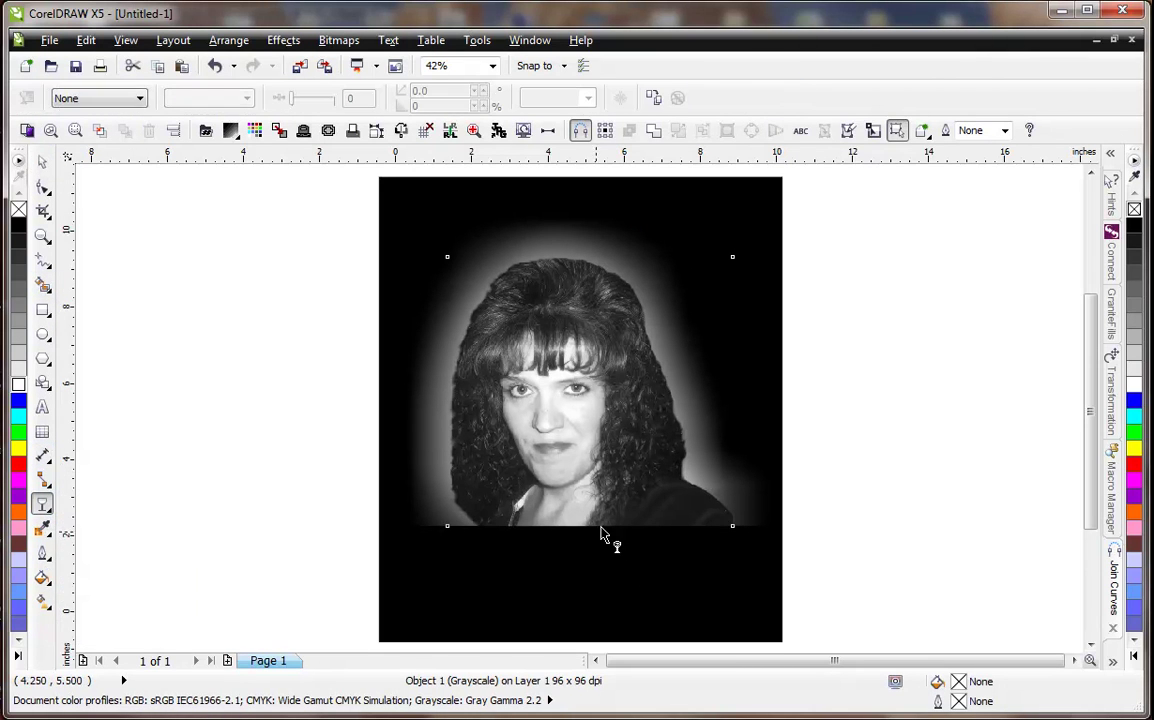
mouse_move(563, 499)
mouse_down()
mouse_move(563, 545)
mouse_move(563, 511)
mouse_up()
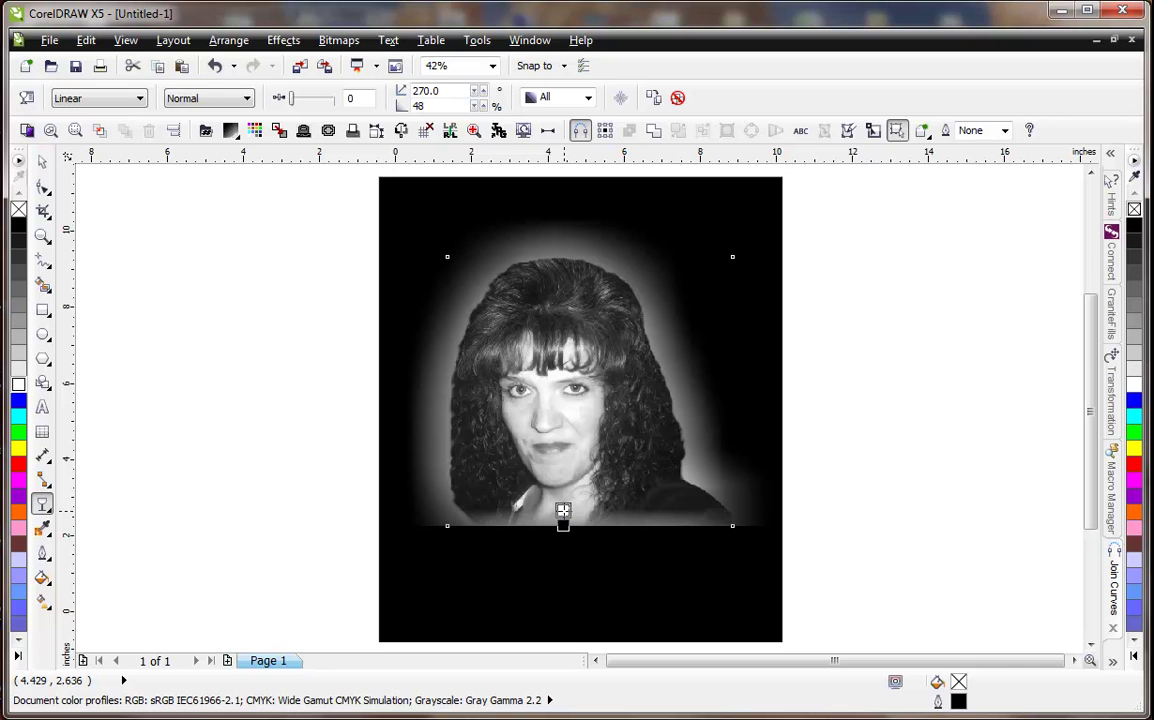
Try narrowing the glow's bitmap pattern transparency, and undo that change
click(416, 456)
click(421, 446)
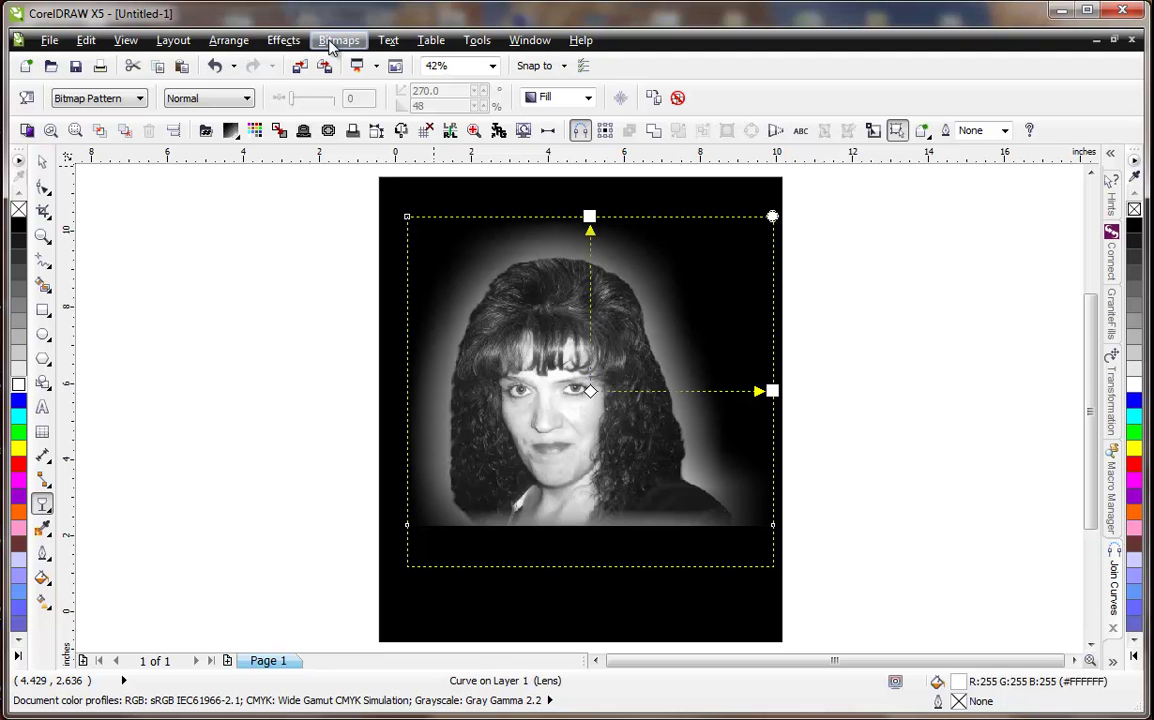
drag(772, 391, 675, 387)
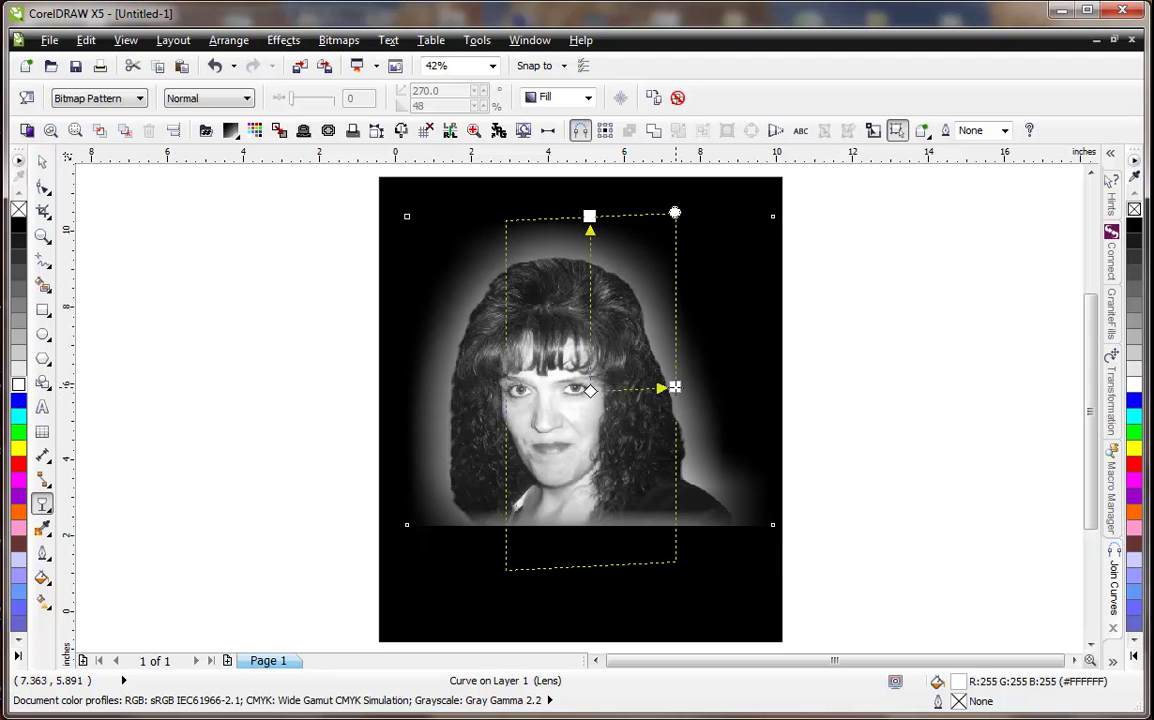
key(ctrl+z)
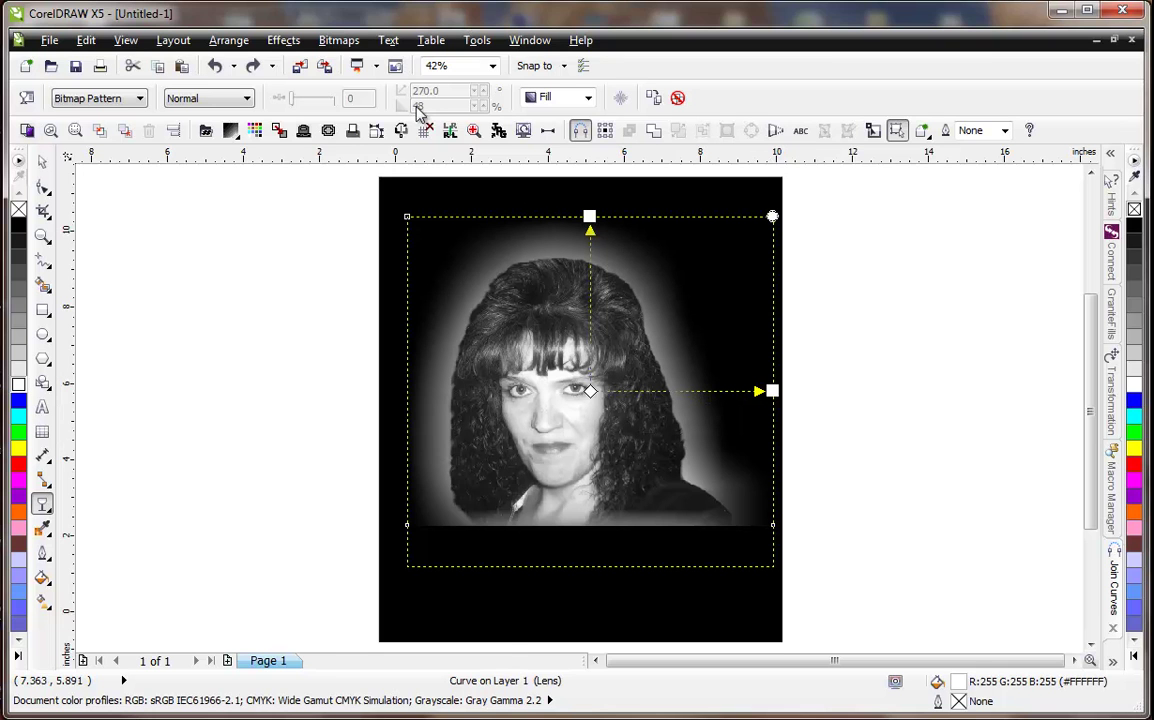
Convert the glow to a 200 dpi Grayscale (8-bit) bitmap with anti-aliasing and a transparent background
click(341, 41)
click(393, 62)
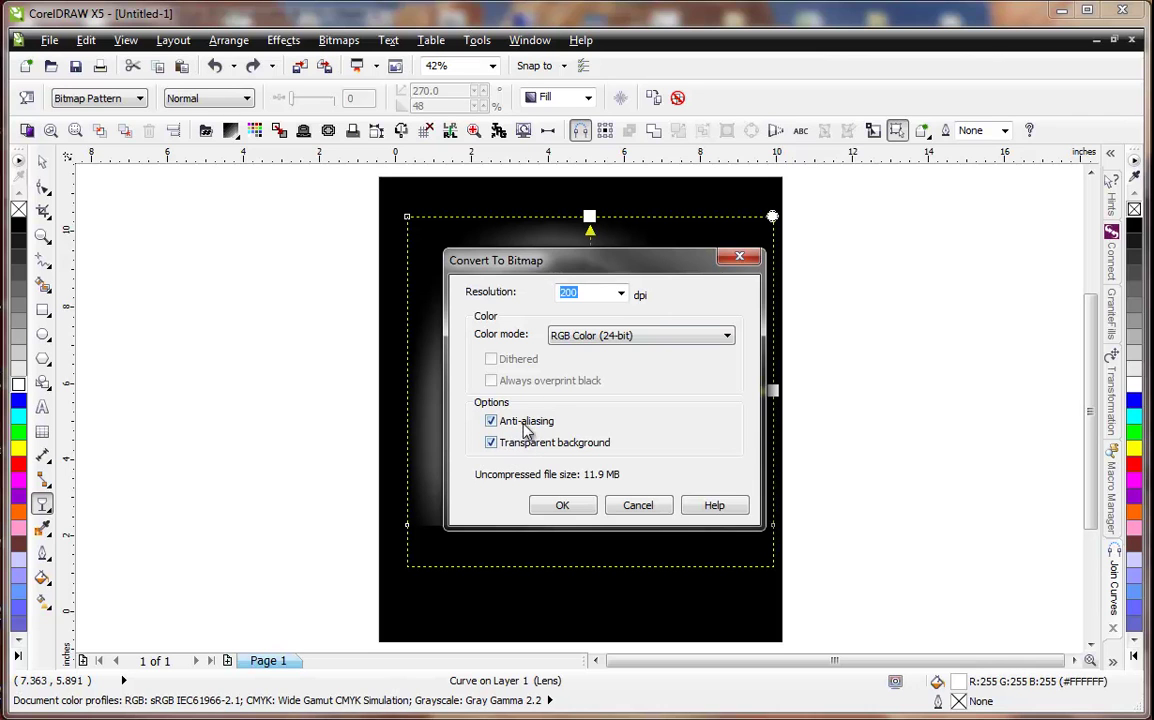
click(590, 338)
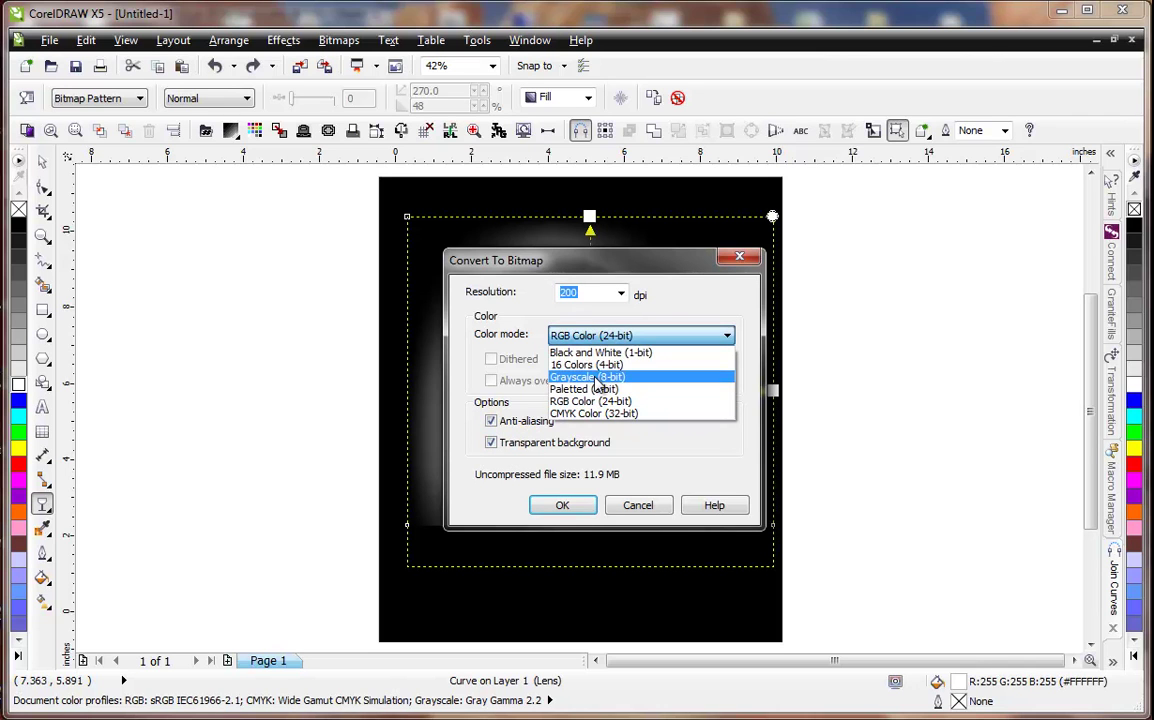
click(540, 378)
click(578, 507)
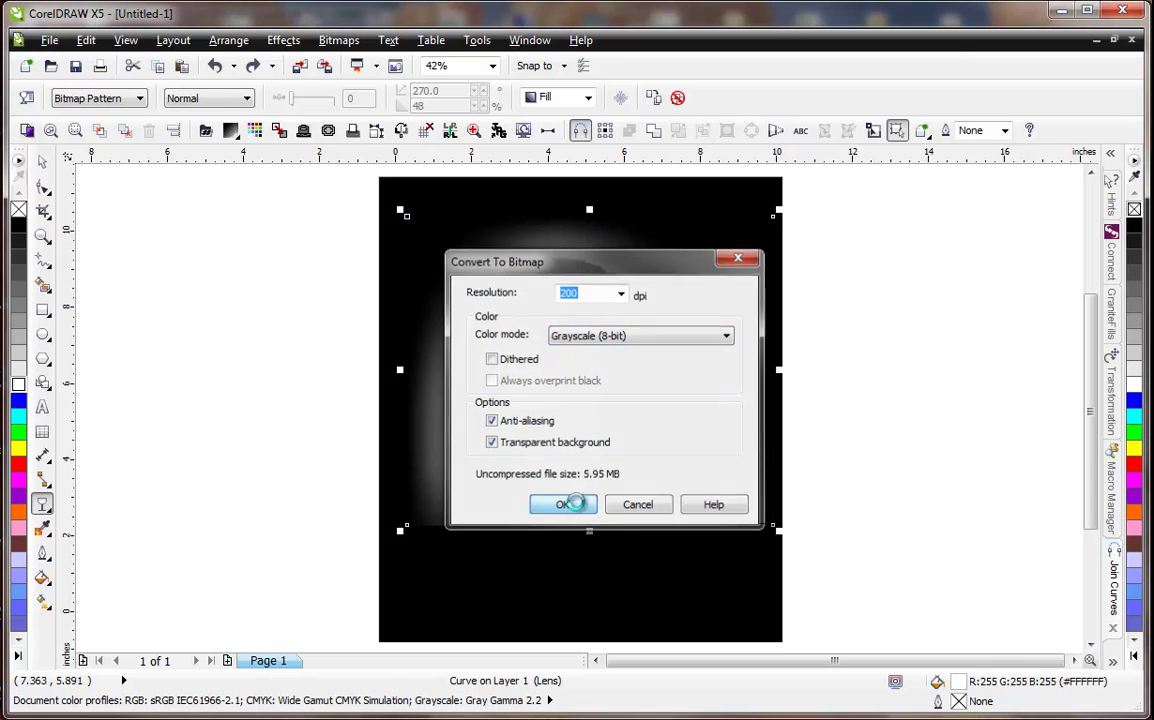
Apply a linear transparency at 270 degrees to the glow bitmap, fading from about mid-height down to just above its bottom edge
drag(429, 450, 427, 409)
drag(428, 519, 428, 510)
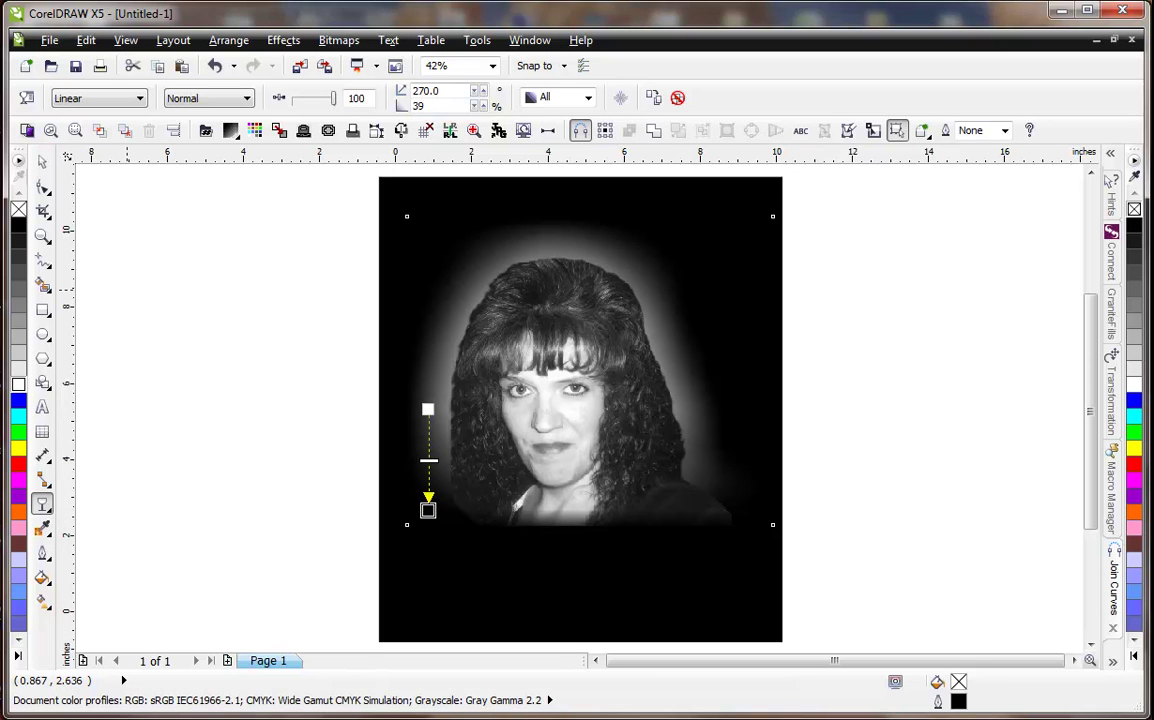
click(42, 160)
click(810, 575)
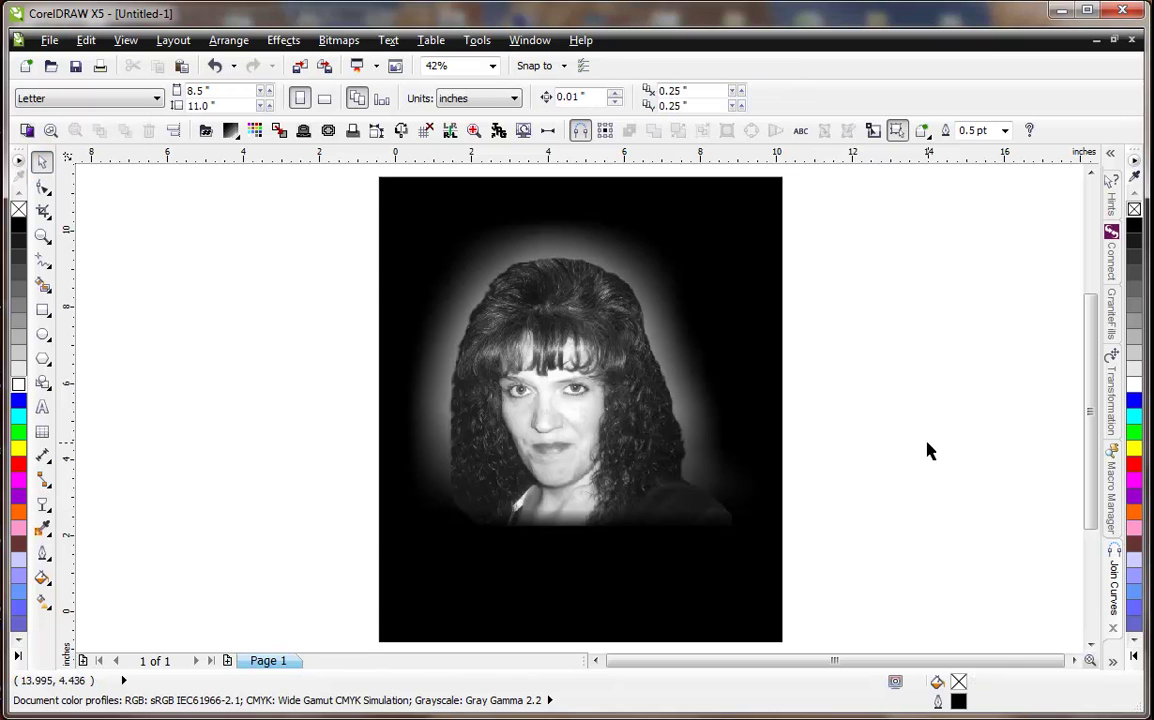
Lengthen the portrait's linear transparency so it starts just below the chin and ends slightly above the bottom edge
click(554, 386)
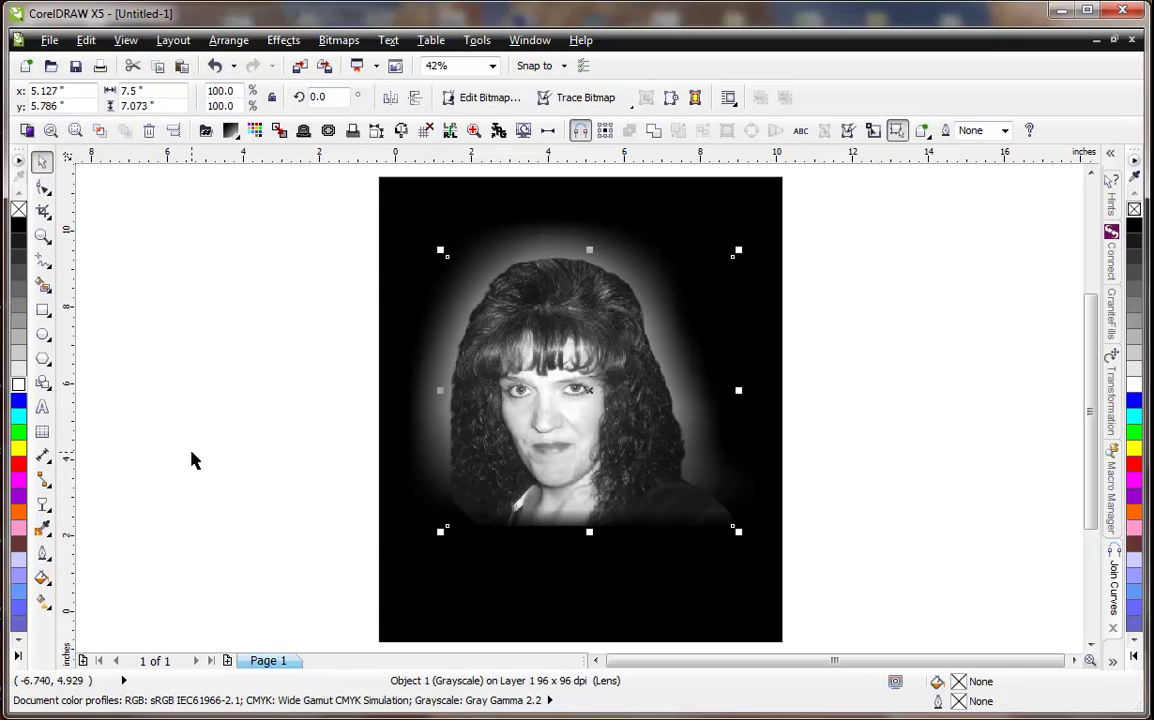
click(146, 443)
click(472, 380)
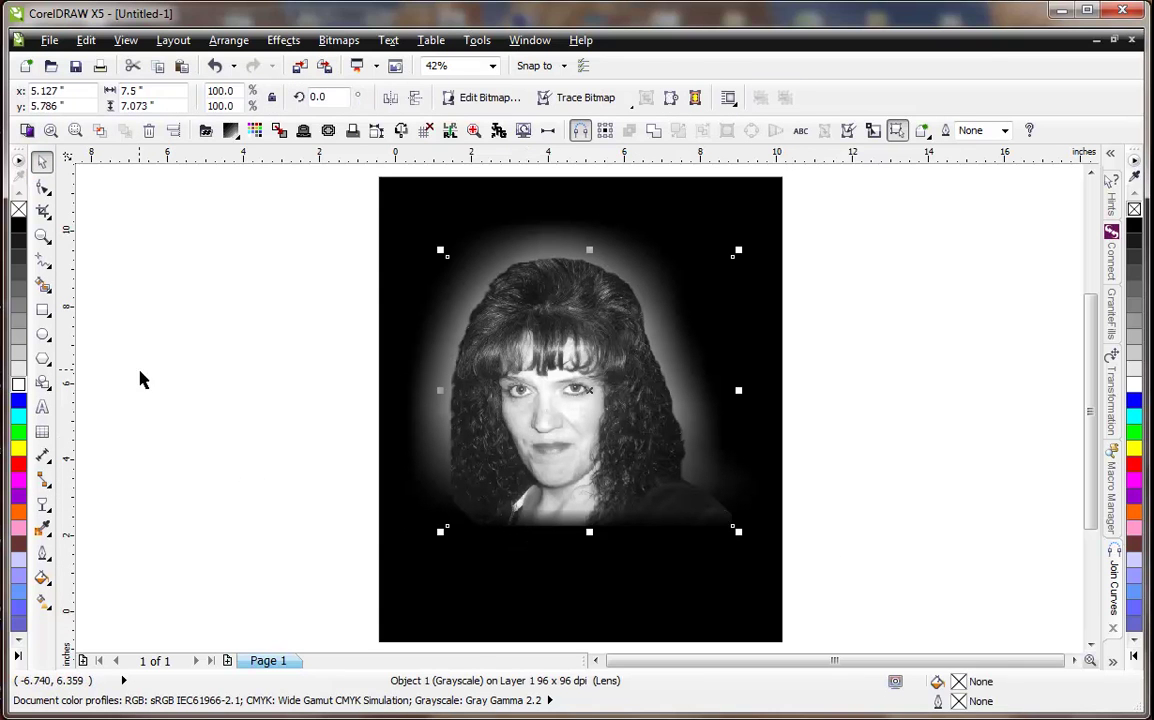
click(43, 503)
mouse_move(559, 510)
mouse_down()
mouse_move(564, 494)
mouse_move(566, 536)
mouse_move(563, 523)
mouse_up()
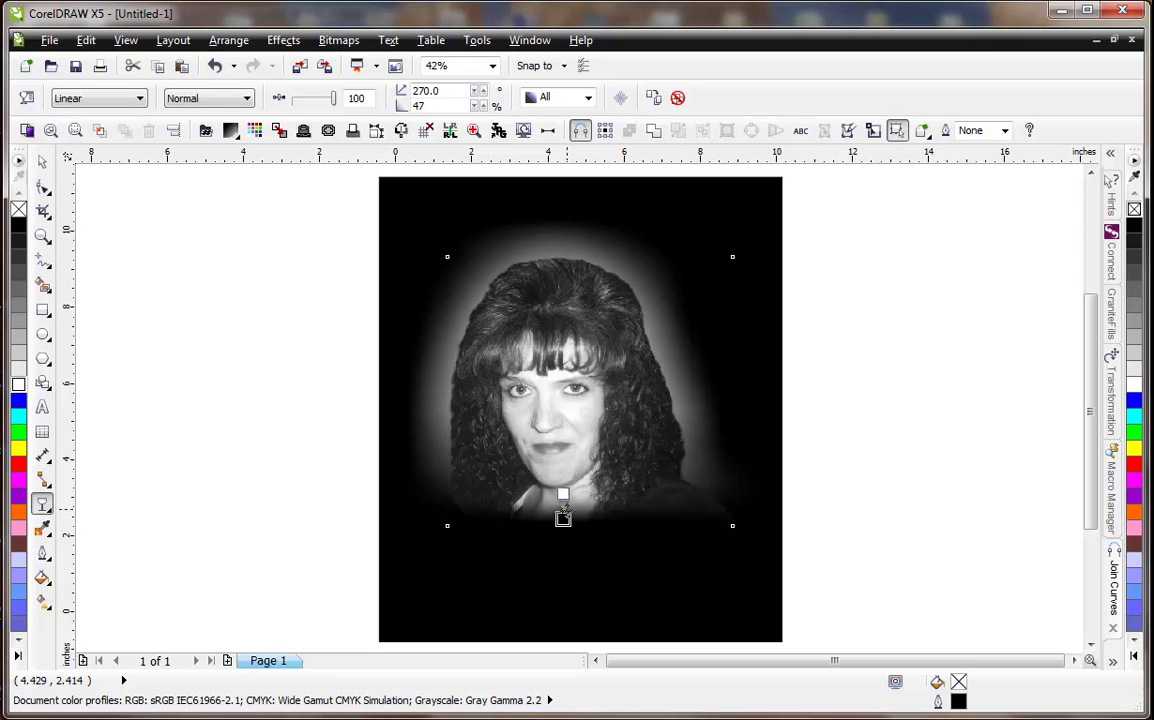
drag(563, 494, 563, 487)
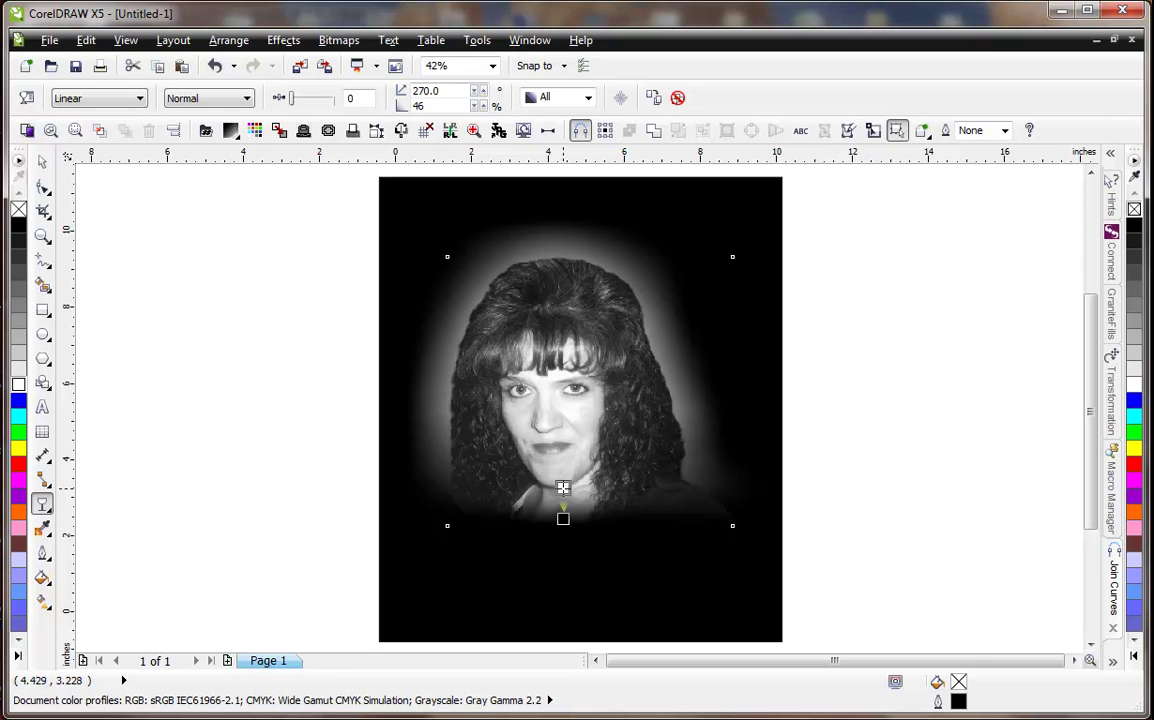
Shrink the black background rectangle on all four sides to about 9.32 by 9.27 inches around the portrait
click(42, 161)
click(167, 285)
click(628, 621)
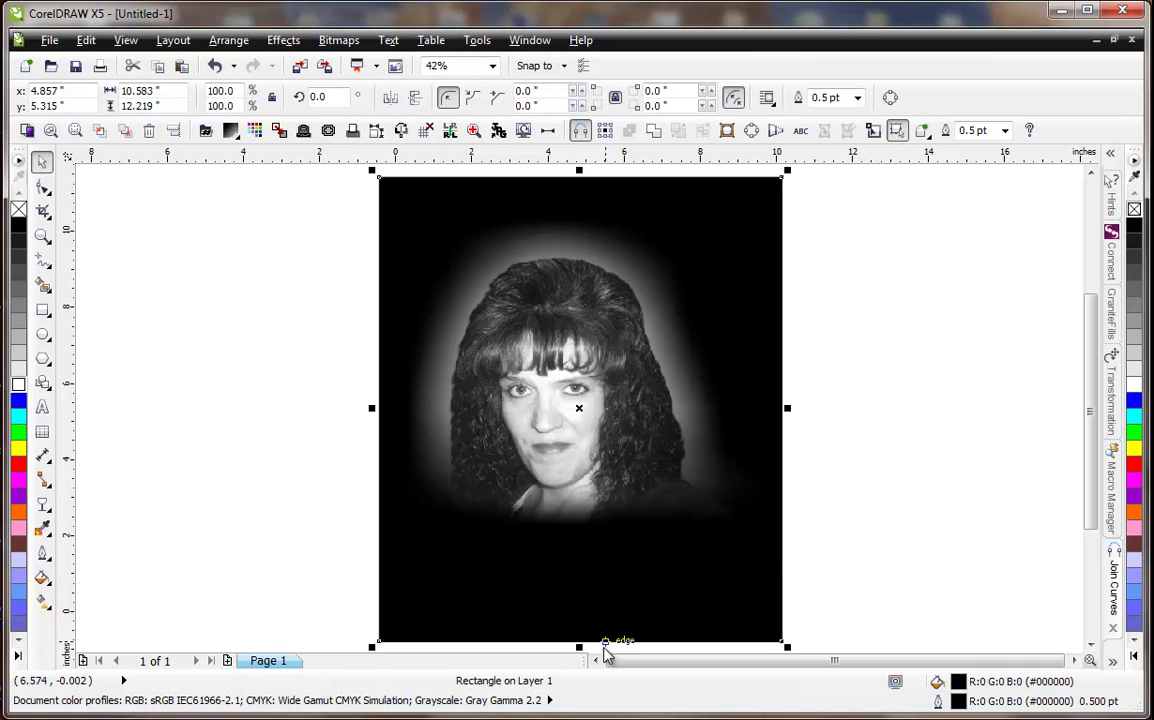
drag(581, 642, 588, 552)
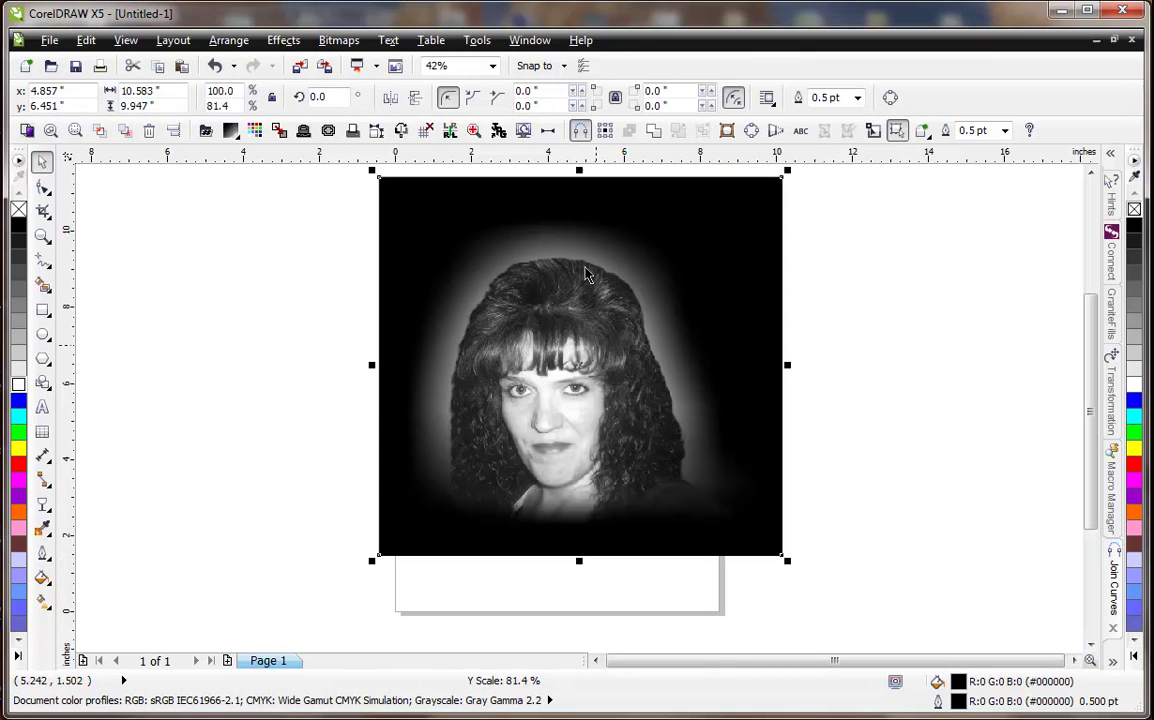
drag(579, 172, 580, 201)
drag(787, 380, 748, 380)
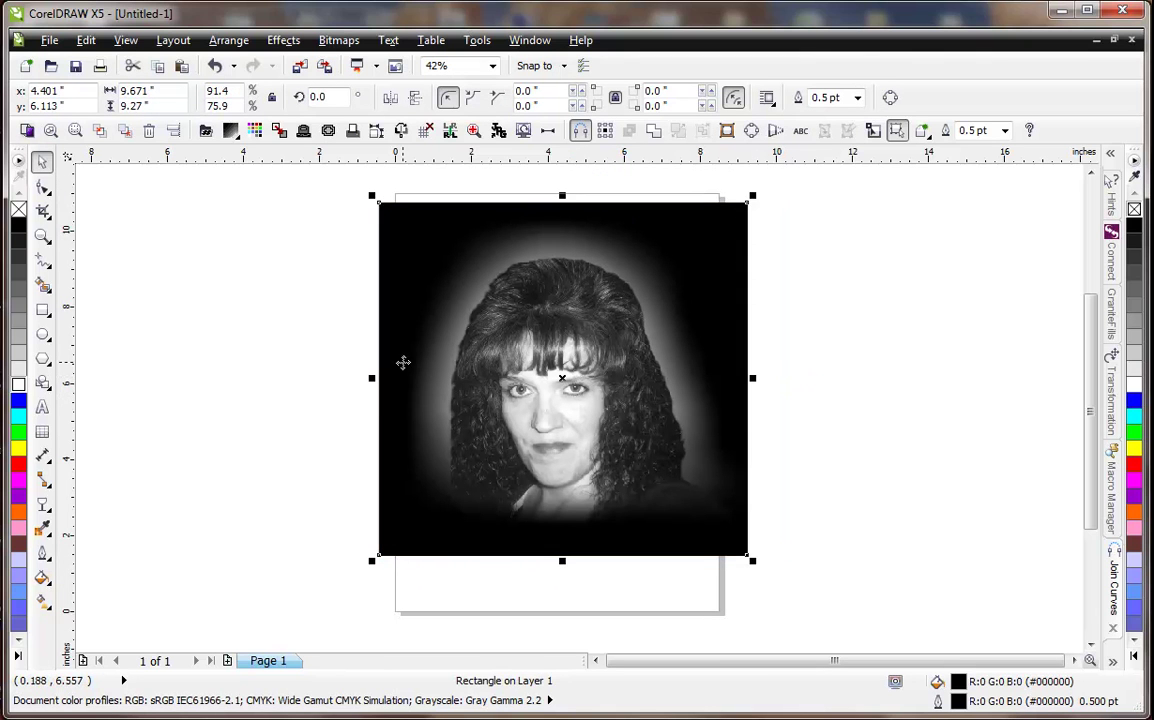
drag(373, 380, 392, 380)
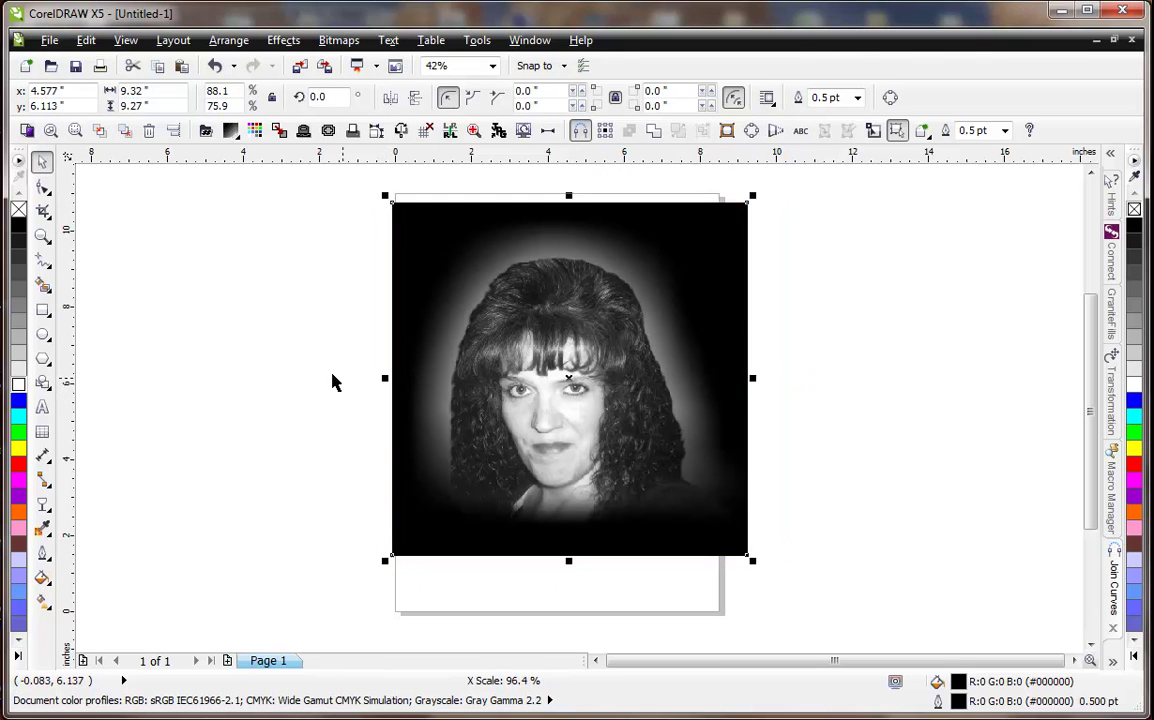
click(917, 428)
key(F4)
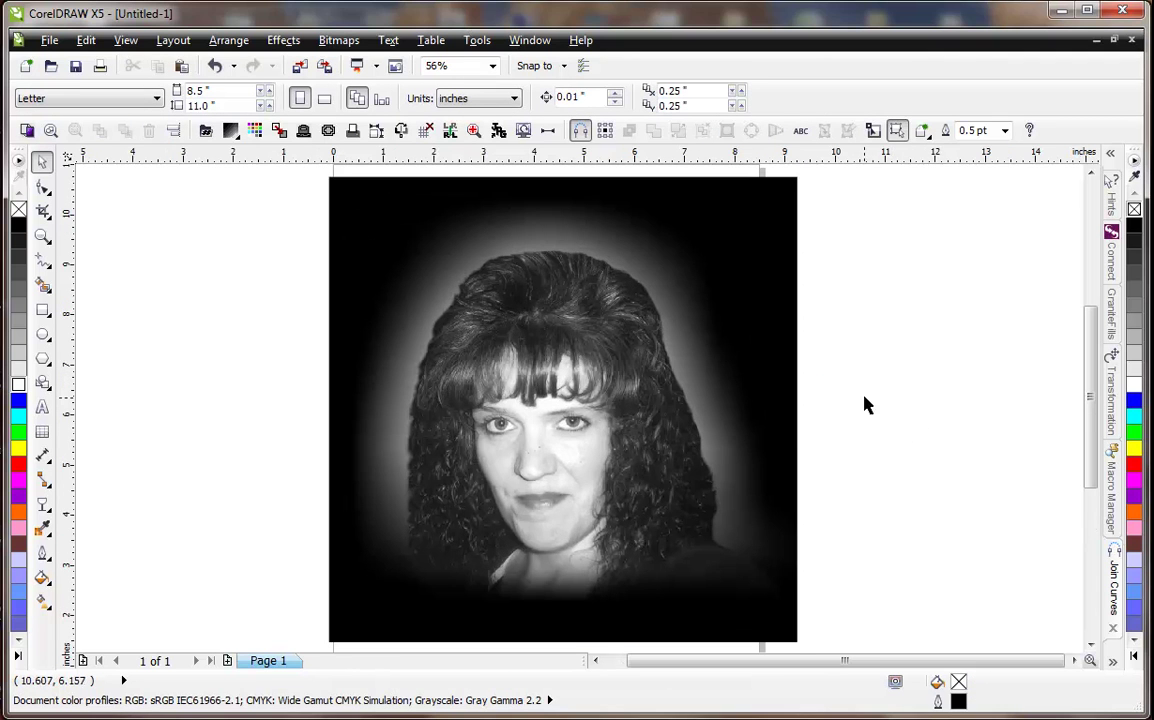